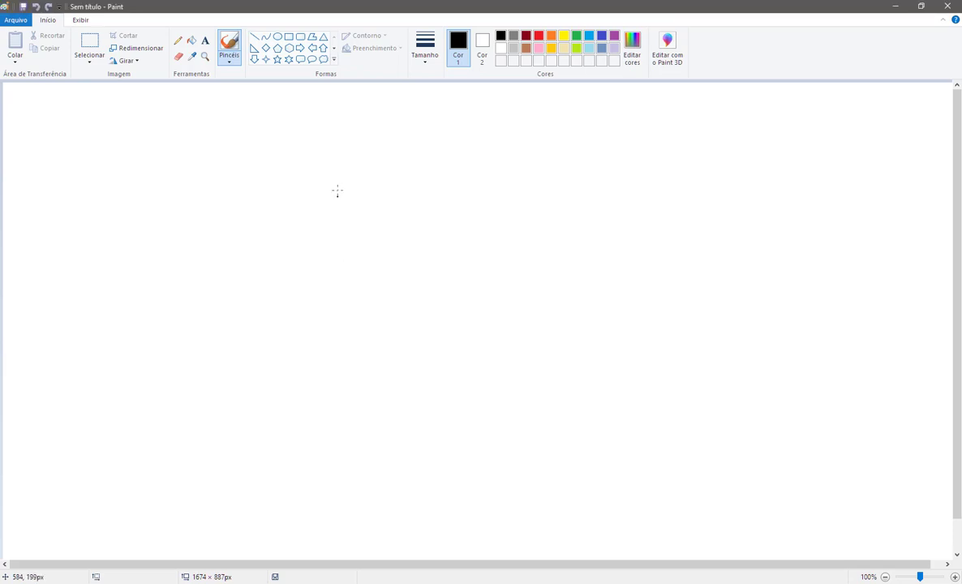
pyautogui.moveTo(336, 184)
pyautogui.mouseDown()
pyautogui.moveTo(343, 298)
pyautogui.moveTo(337, 172)
pyautogui.moveTo(343, 317)
pyautogui.mouseUp()
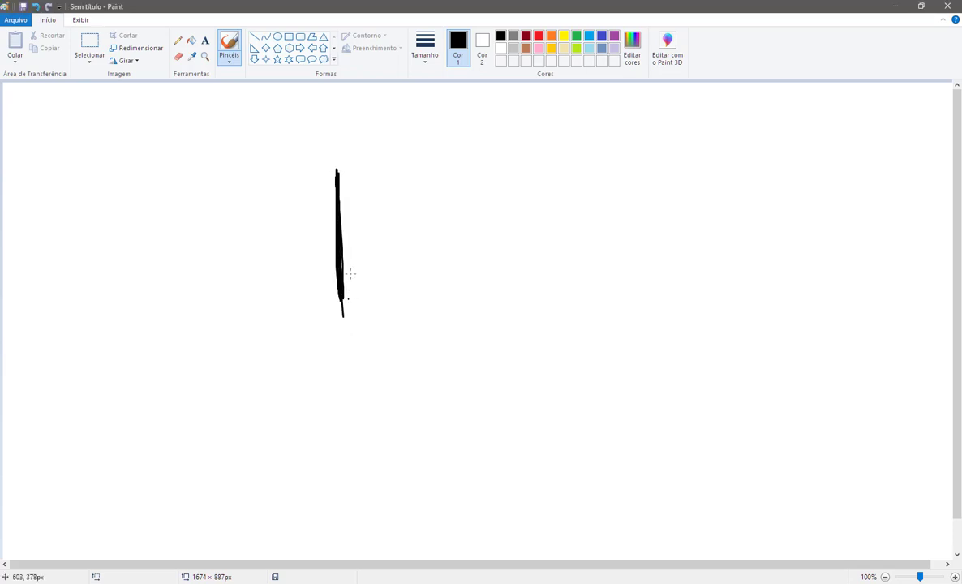
pyautogui.click(99, 47)
pyautogui.moveTo(303, 165); pyautogui.dragTo(414, 381)
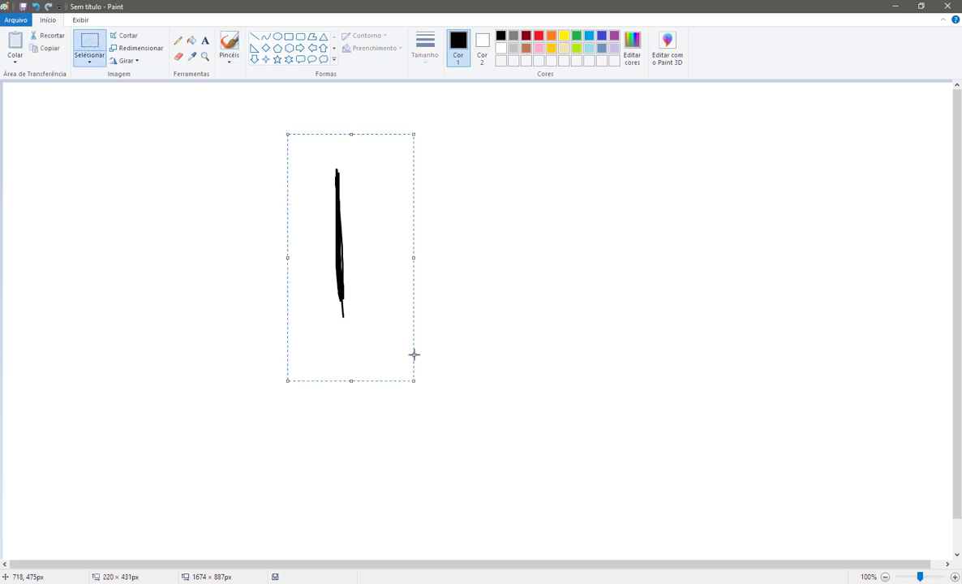
pyautogui.press('Delete')
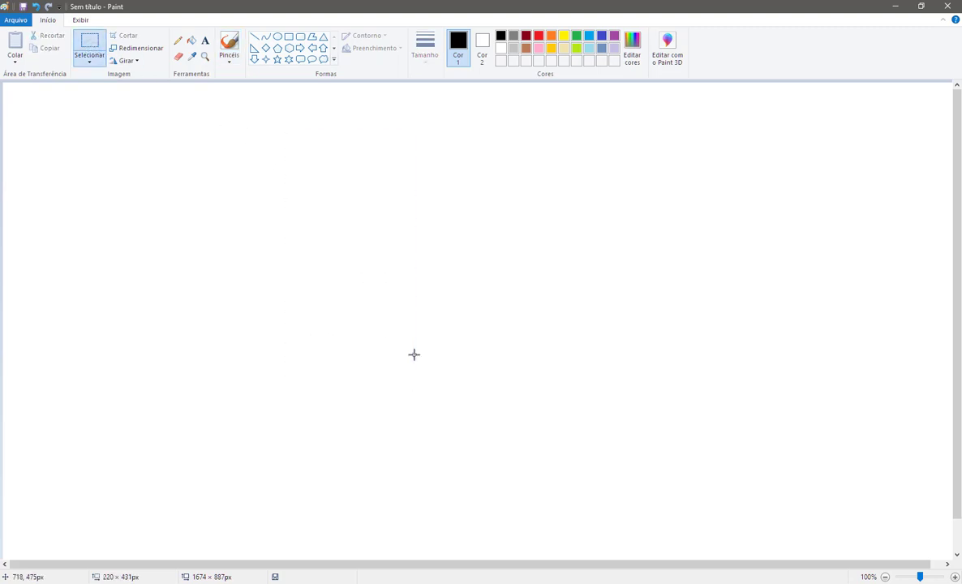
# - Sketch a phone with a gray pencil-textured brush: a rectangular body, a small round home button and an inner screen rectangle
pyautogui.click(229, 51)
pyautogui.click(231, 60)
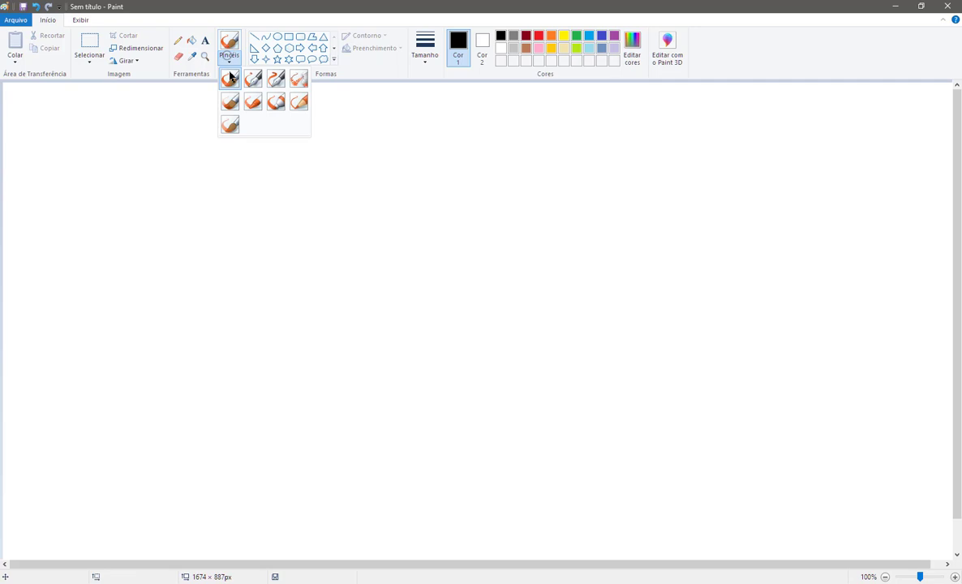
pyautogui.click(300, 102)
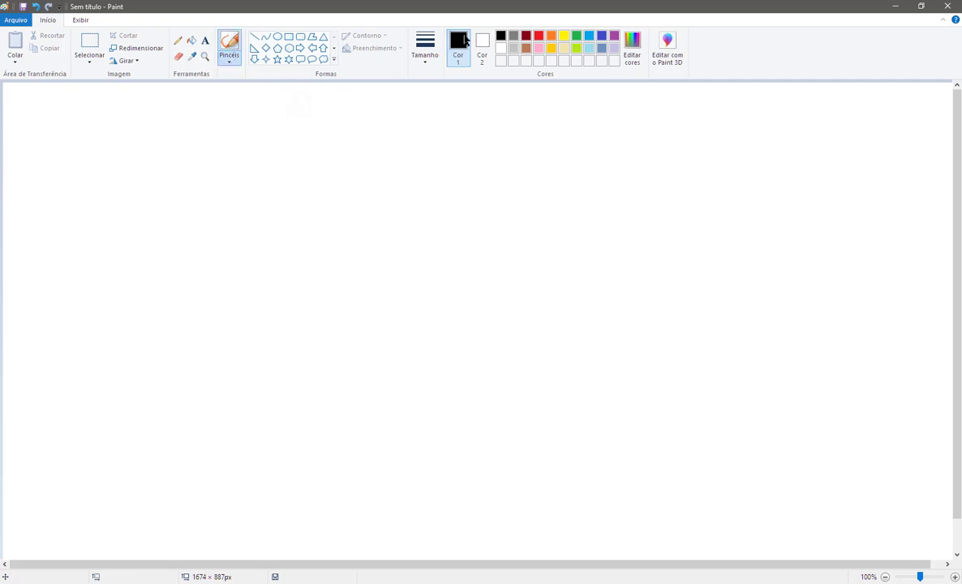
pyautogui.click(513, 37)
pyautogui.moveTo(361, 209)
pyautogui.mouseDown()
pyautogui.moveTo(361, 259)
pyautogui.moveTo(359, 195)
pyautogui.moveTo(362, 300)
pyautogui.moveTo(360, 188)
pyautogui.moveTo(364, 335)
pyautogui.mouseUp()
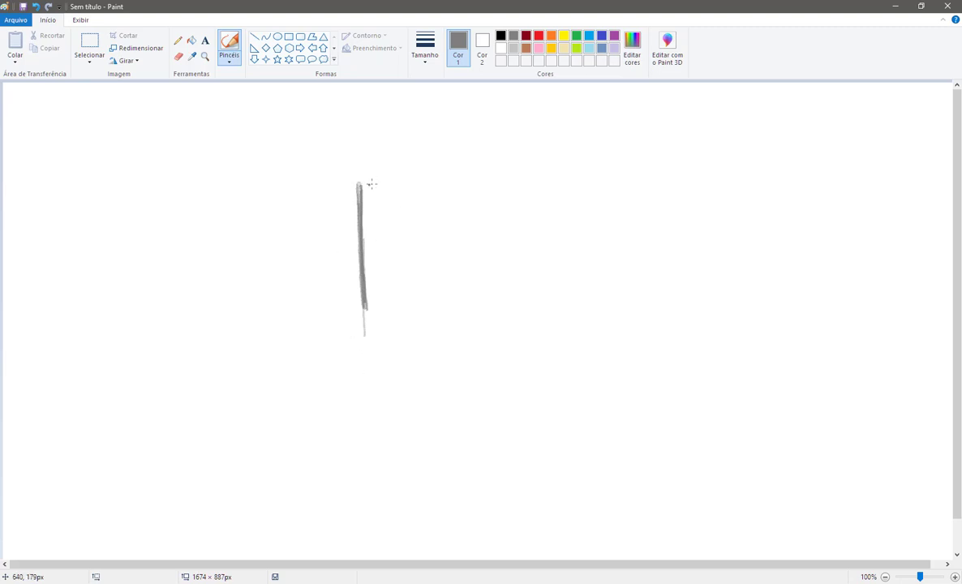
pyautogui.moveTo(361, 180)
pyautogui.mouseDown()
pyautogui.moveTo(436, 182)
pyautogui.moveTo(403, 184)
pyautogui.mouseUp()
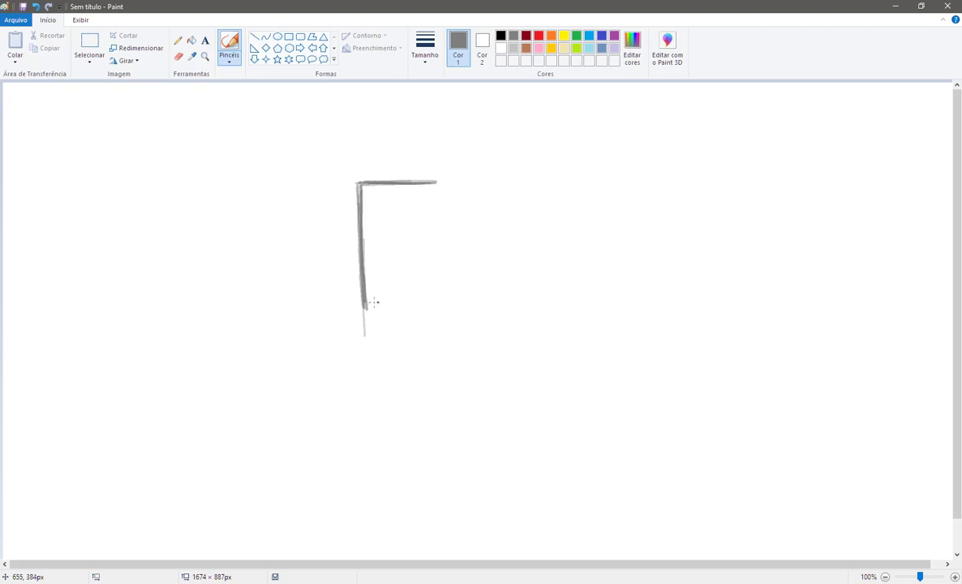
pyautogui.moveTo(365, 309)
pyautogui.mouseDown()
pyautogui.moveTo(446, 308)
pyautogui.moveTo(415, 314)
pyautogui.mouseUp()
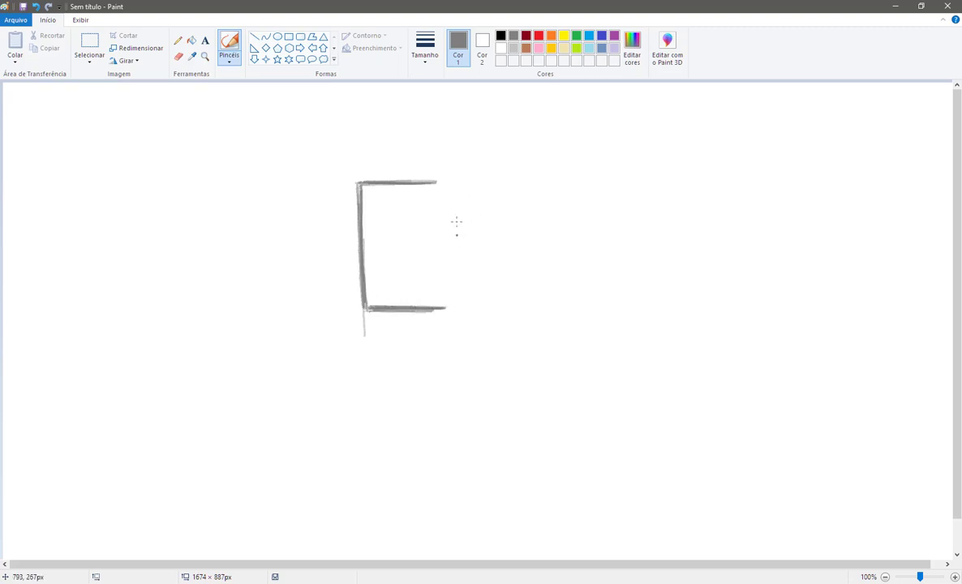
pyautogui.moveTo(439, 232)
pyautogui.mouseDown()
pyautogui.moveTo(438, 288)
pyautogui.moveTo(436, 189)
pyautogui.moveTo(439, 300)
pyautogui.moveTo(438, 195)
pyautogui.moveTo(439, 268)
pyautogui.moveTo(435, 207)
pyautogui.mouseUp()
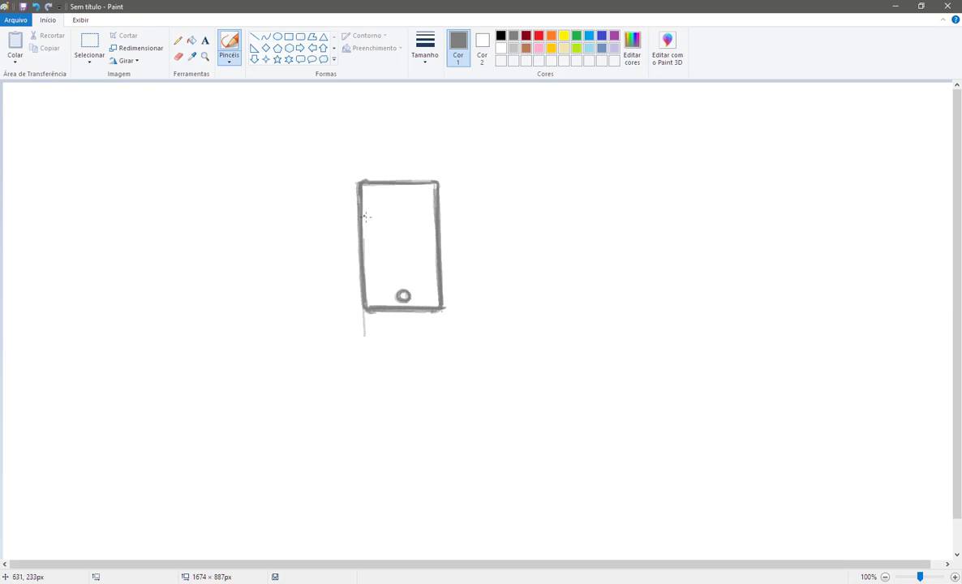
pyautogui.moveTo(371, 269)
pyautogui.mouseDown()
pyautogui.moveTo(369, 202)
pyautogui.moveTo(373, 279)
pyautogui.moveTo(368, 189)
pyautogui.moveTo(374, 269)
pyautogui.mouseUp()
pyautogui.moveTo(429, 208)
pyautogui.mouseDown()
pyautogui.moveTo(431, 261)
pyautogui.moveTo(428, 203)
pyautogui.moveTo(429, 259)
pyautogui.moveTo(428, 207)
pyautogui.moveTo(424, 265)
pyautogui.moveTo(379, 272)
pyautogui.moveTo(430, 271)
pyautogui.moveTo(379, 272)
pyautogui.moveTo(430, 272)
pyautogui.moveTo(422, 213)
pyautogui.moveTo(414, 192)
pyautogui.moveTo(403, 196)
pyautogui.moveTo(424, 197)
pyautogui.mouseUp()
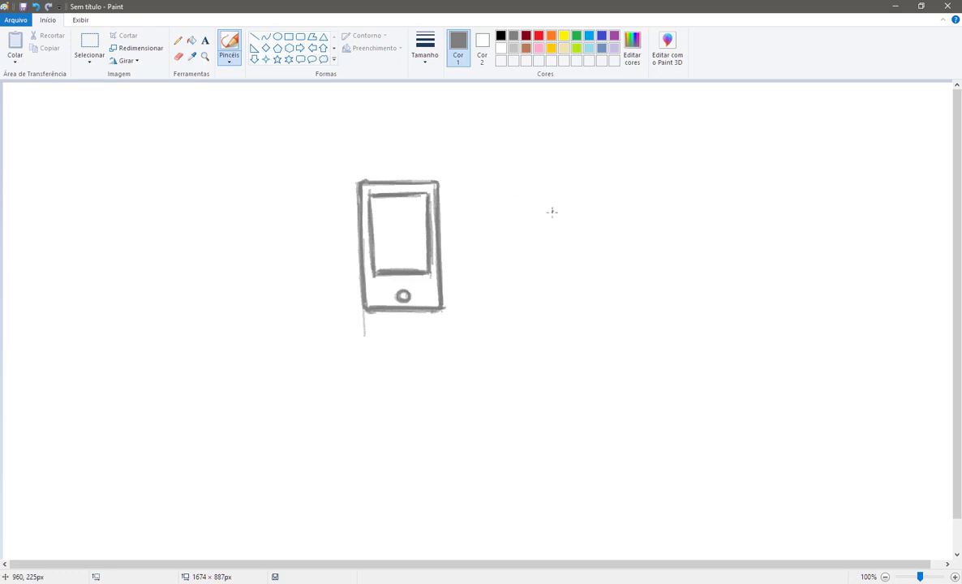
# - Sketch a second, thin-lined phone with body, screen and home button to the right of the first one
pyautogui.moveTo(539, 186); pyautogui.dragTo(544, 306)
pyautogui.moveTo(619, 185); pyautogui.dragTo(625, 304)
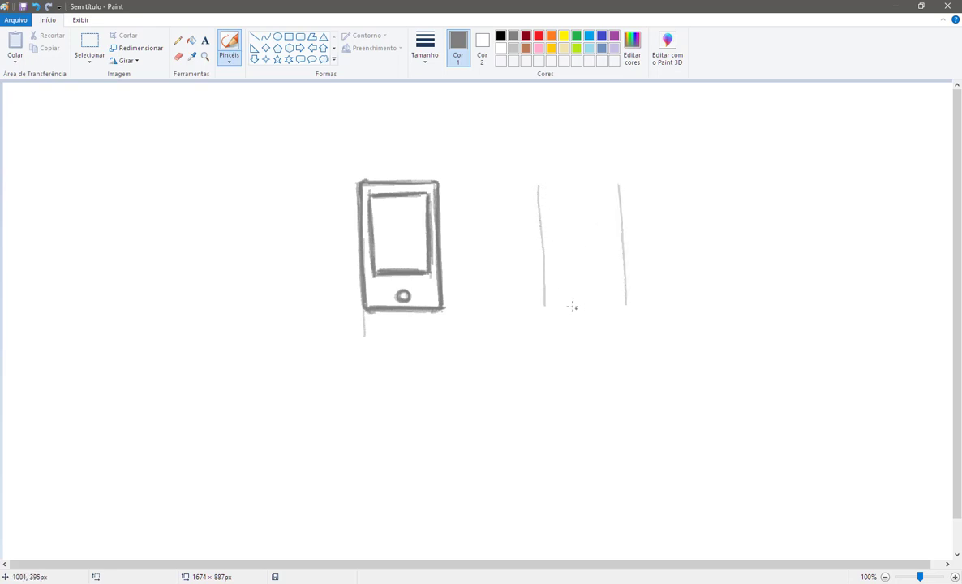
pyautogui.moveTo(547, 302); pyautogui.dragTo(631, 303)
pyautogui.moveTo(536, 187); pyautogui.dragTo(621, 188)
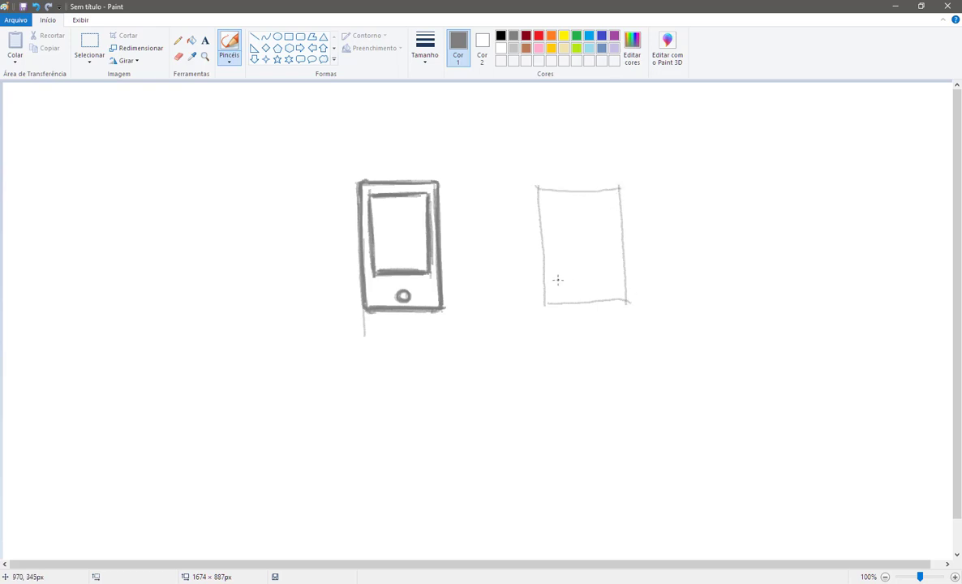
pyautogui.moveTo(547, 203)
pyautogui.mouseDown()
pyautogui.moveTo(556, 283)
pyautogui.moveTo(615, 277)
pyautogui.moveTo(614, 213)
pyautogui.mouseUp()
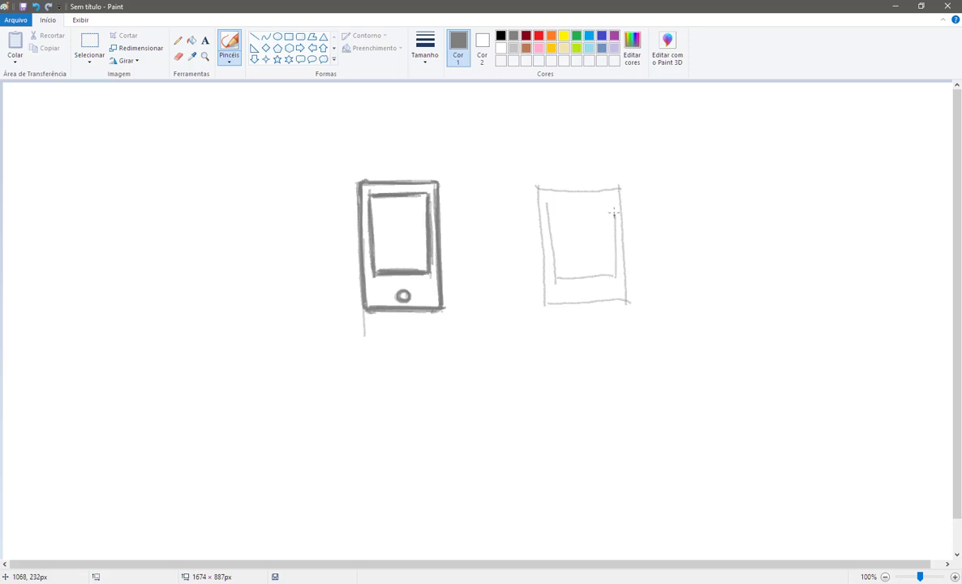
pyautogui.moveTo(546, 204); pyautogui.dragTo(614, 203)
pyautogui.moveTo(581, 287)
pyautogui.mouseDown()
pyautogui.moveTo(592, 289)
pyautogui.moveTo(581, 289)
pyautogui.mouseUp()
# - Draw an empty, thick-lined rectangle to the right of the second phone
pyautogui.moveTo(661, 191)
pyautogui.mouseDown()
pyautogui.moveTo(665, 264)
pyautogui.moveTo(663, 191)
pyautogui.moveTo(665, 295)
pyautogui.moveTo(664, 188)
pyautogui.moveTo(667, 298)
pyautogui.moveTo(661, 176)
pyautogui.moveTo(660, 273)
pyautogui.mouseUp()
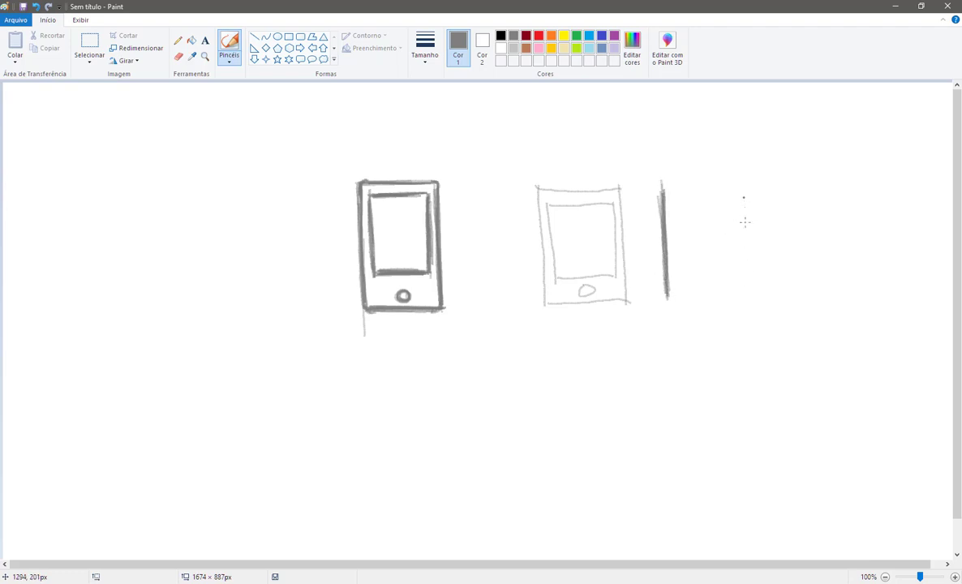
pyautogui.moveTo(745, 222)
pyautogui.mouseDown()
pyautogui.moveTo(743, 288)
pyautogui.moveTo(741, 179)
pyautogui.moveTo(741, 318)
pyautogui.moveTo(670, 295)
pyautogui.moveTo(744, 295)
pyautogui.moveTo(669, 296)
pyautogui.moveTo(726, 295)
pyautogui.mouseUp()
pyautogui.moveTo(710, 187)
pyautogui.mouseDown()
pyautogui.moveTo(678, 181)
pyautogui.moveTo(734, 180)
pyautogui.moveTo(667, 181)
pyautogui.moveTo(717, 182)
pyautogui.mouseUp()
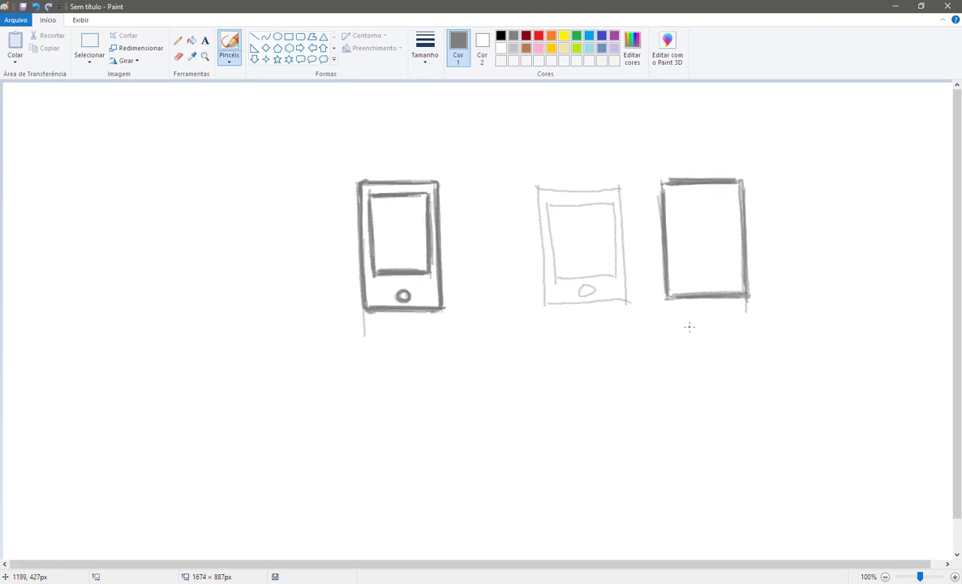
# - Remove the stray line below the first phone and delete the thin-lined phone and the empty rectangle beside it
pyautogui.click(89, 49)
pyautogui.moveTo(773, 410); pyautogui.dragTo(339, 315)
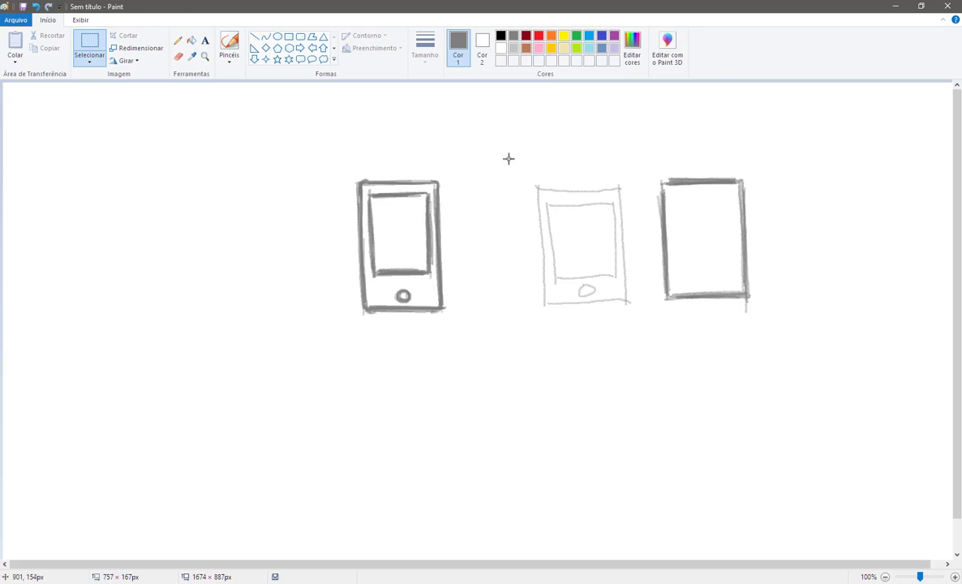
pyautogui.moveTo(490, 161); pyautogui.dragTo(803, 338)
pyautogui.press('Delete')
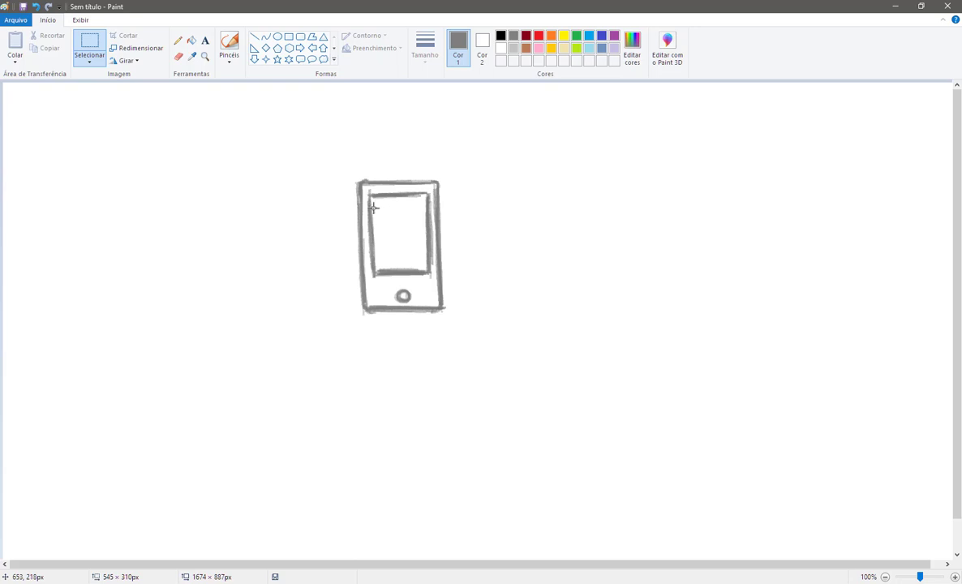
# - Duplicate the phone's inner screen rectangle and place the copy to the right of the phone
pyautogui.keyDown('ctrl'); pyautogui.scroll(1, 409, 217); pyautogui.keyUp('ctrl')
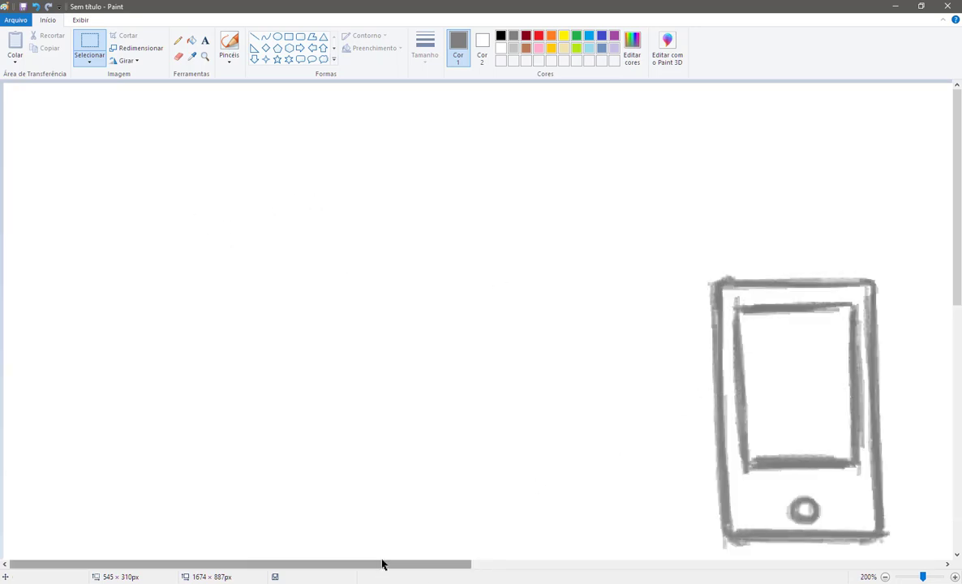
pyautogui.moveTo(382, 563); pyautogui.dragTo(590, 555)
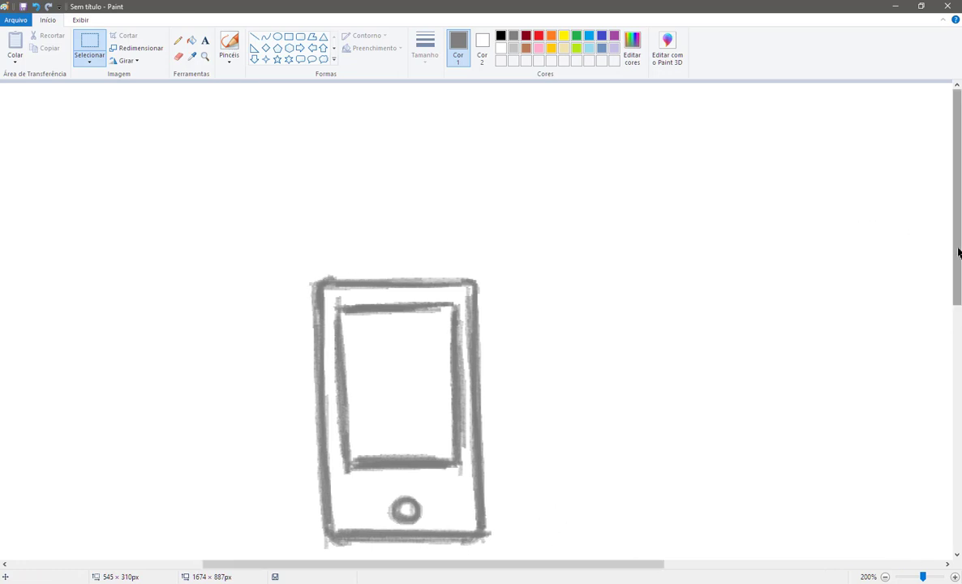
pyautogui.moveTo(958, 253); pyautogui.dragTo(952, 313)
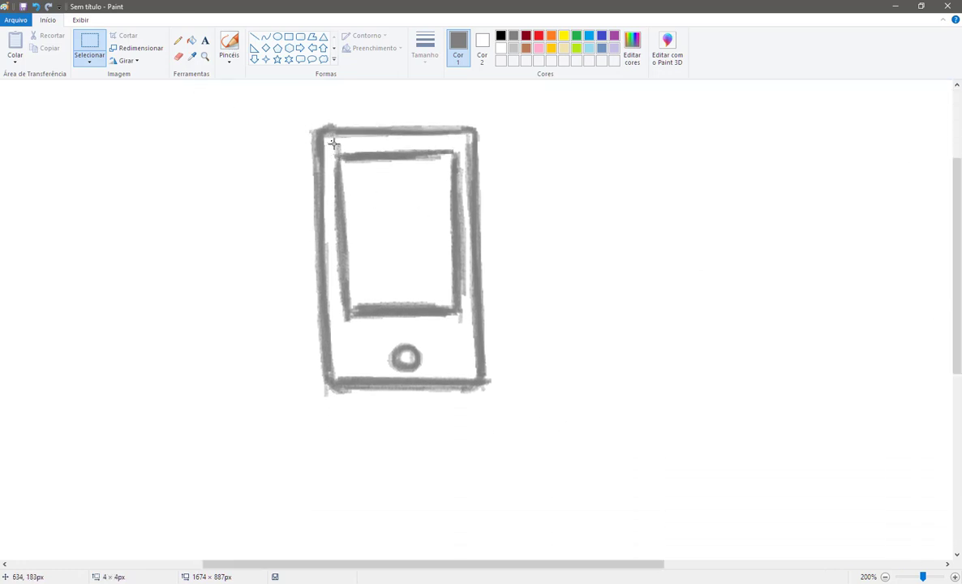
pyautogui.moveTo(331, 139); pyautogui.dragTo(466, 322)
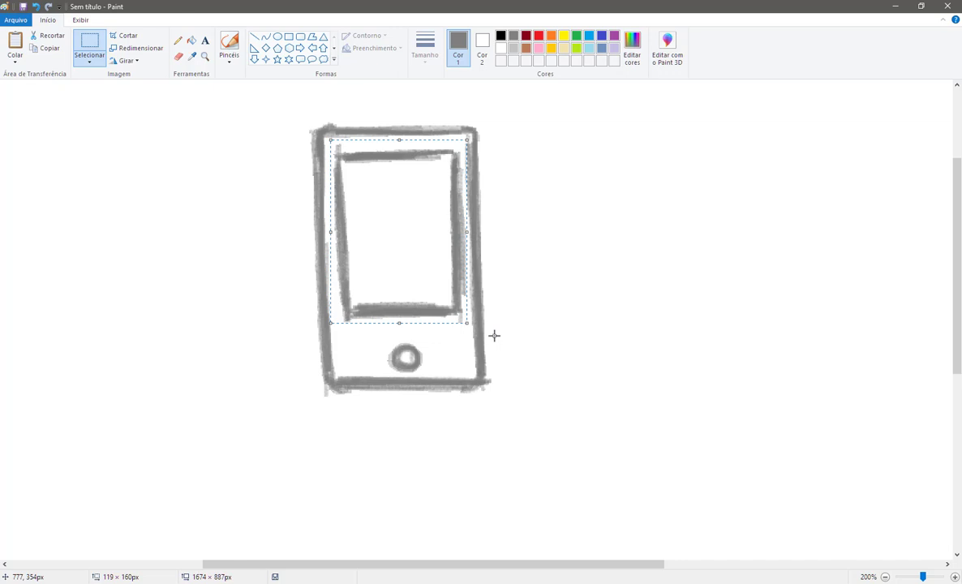
pyautogui.click(494, 335)
pyautogui.hotkey('ctrl', 'v')
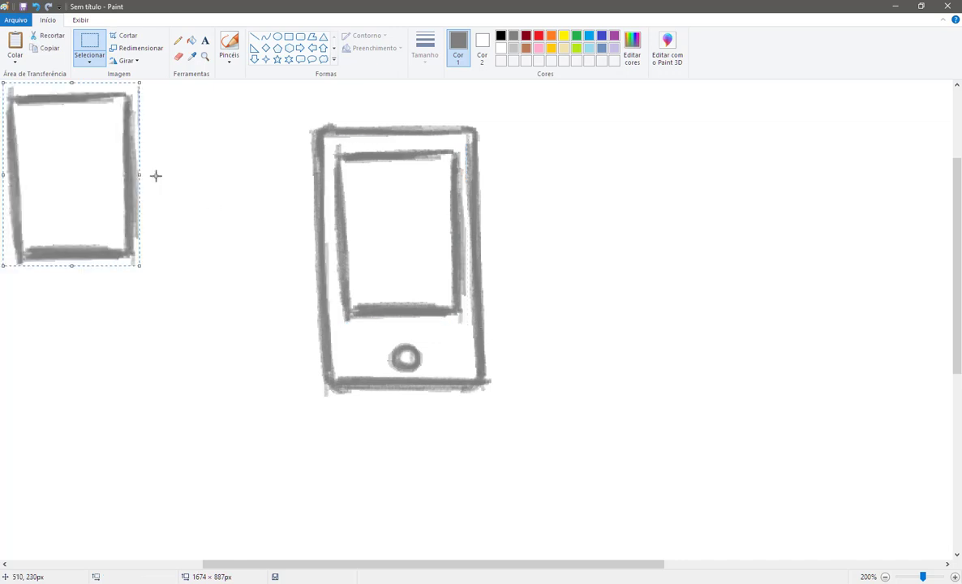
pyautogui.moveTo(82, 172)
pyautogui.mouseDown()
pyautogui.moveTo(644, 251)
pyautogui.moveTo(623, 222)
pyautogui.moveTo(605, 219)
pyautogui.moveTo(619, 226)
pyautogui.mouseUp()
pyautogui.click(284, 112)
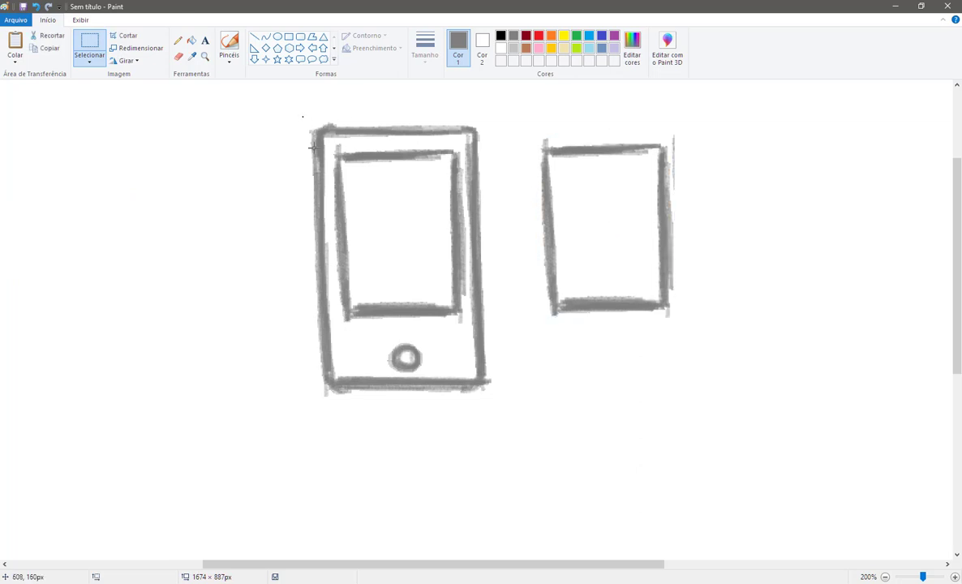
# - Duplicate the whole phone and place the copy to the right of the separate screen rectangle
pyautogui.moveTo(499, 408); pyautogui.dragTo(496, 396)
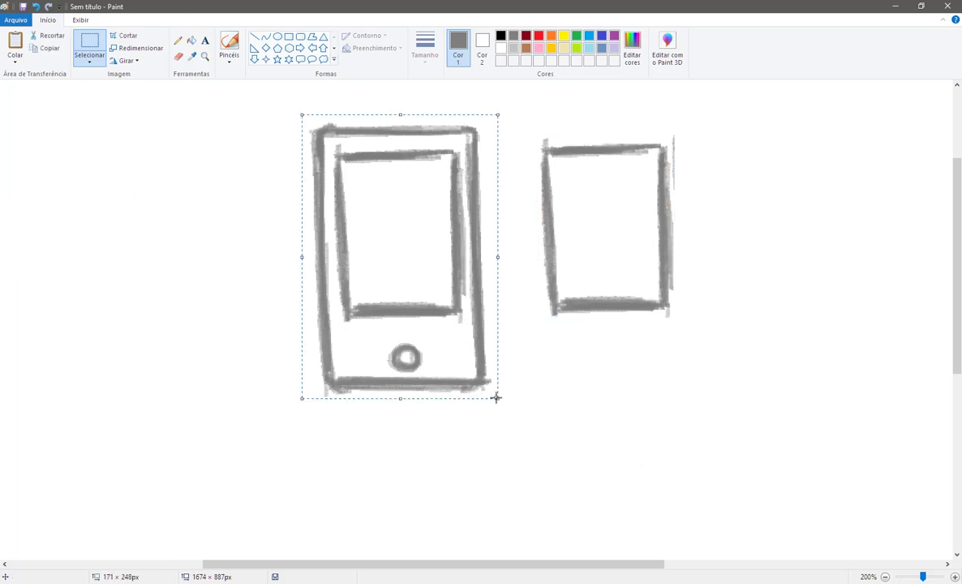
pyautogui.hotkey('ctrl', 'c')
pyautogui.hotkey('ctrl', 'v')
pyautogui.moveTo(129, 212)
pyautogui.mouseDown()
pyautogui.moveTo(516, 306)
pyautogui.moveTo(818, 235)
pyautogui.moveTo(824, 245)
pyautogui.mouseUp()
pyautogui.moveTo(661, 399); pyautogui.dragTo(679, 392)
pyautogui.click(690, 410)
# - Clear the screen and home button inside the duplicated phone, keeping only its outer body
pyautogui.moveTo(596, 555); pyautogui.dragTo(703, 560)
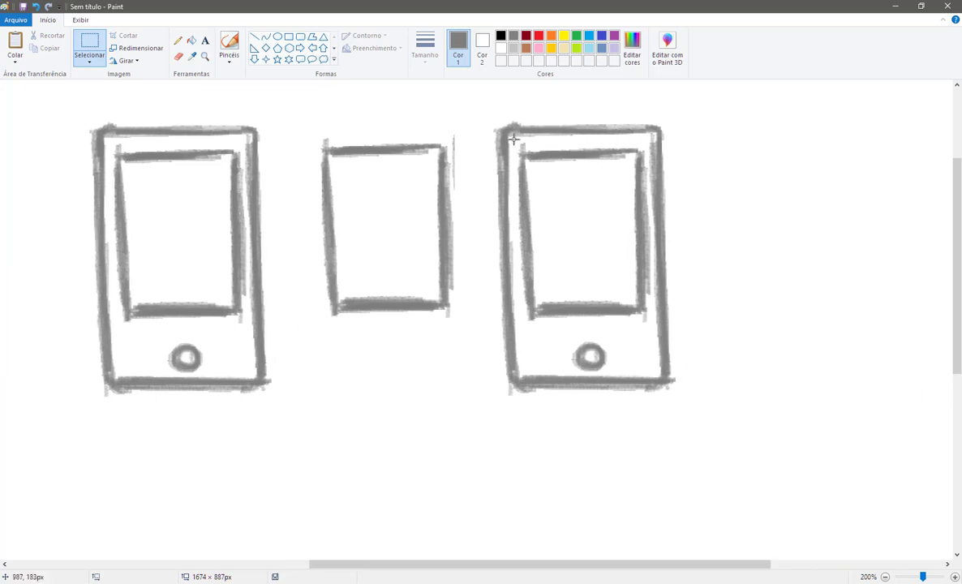
pyautogui.moveTo(515, 141); pyautogui.dragTo(651, 369)
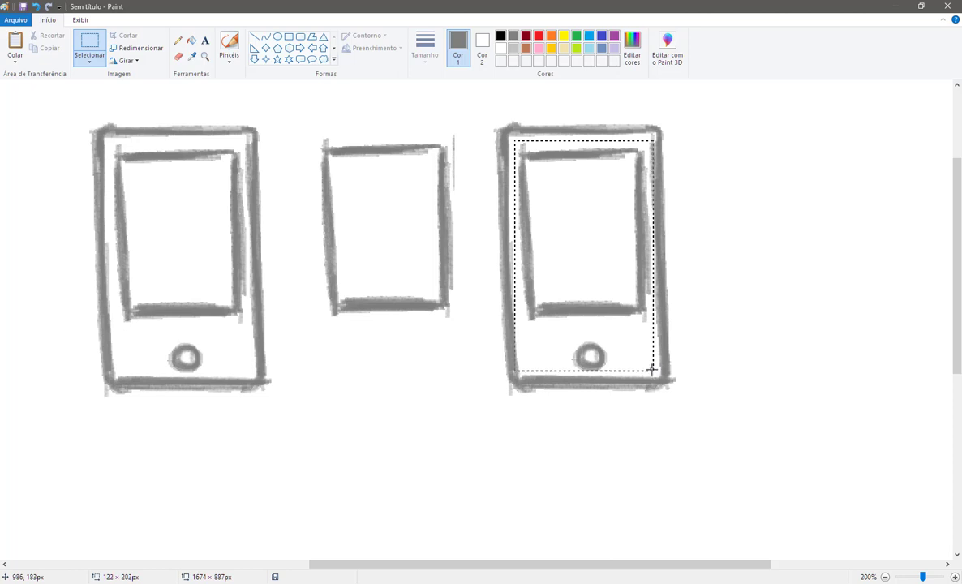
pyautogui.press('Delete')
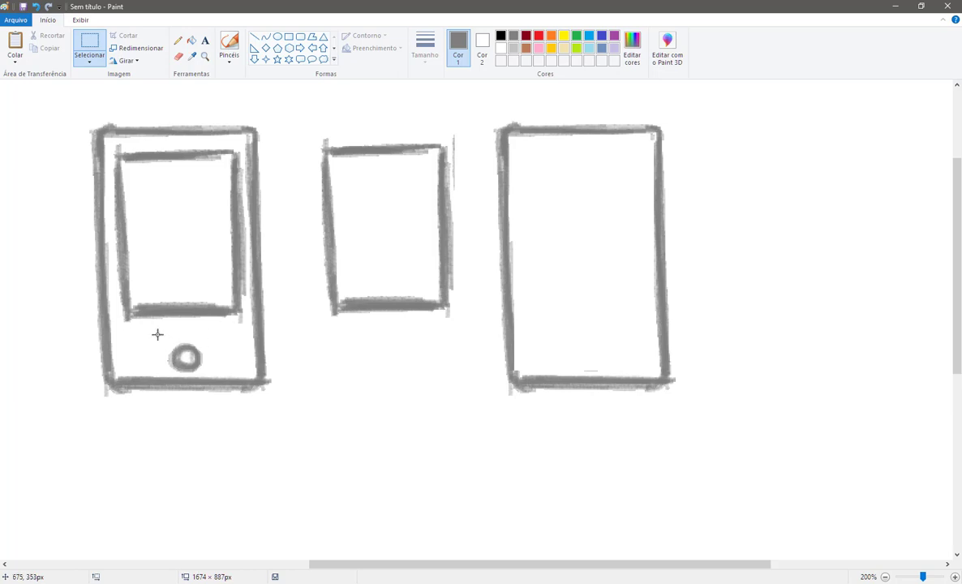
# - Duplicate the original phone's round home button and place the copy to the right of the empty body
pyautogui.moveTo(158, 335); pyautogui.dragTo(212, 374)
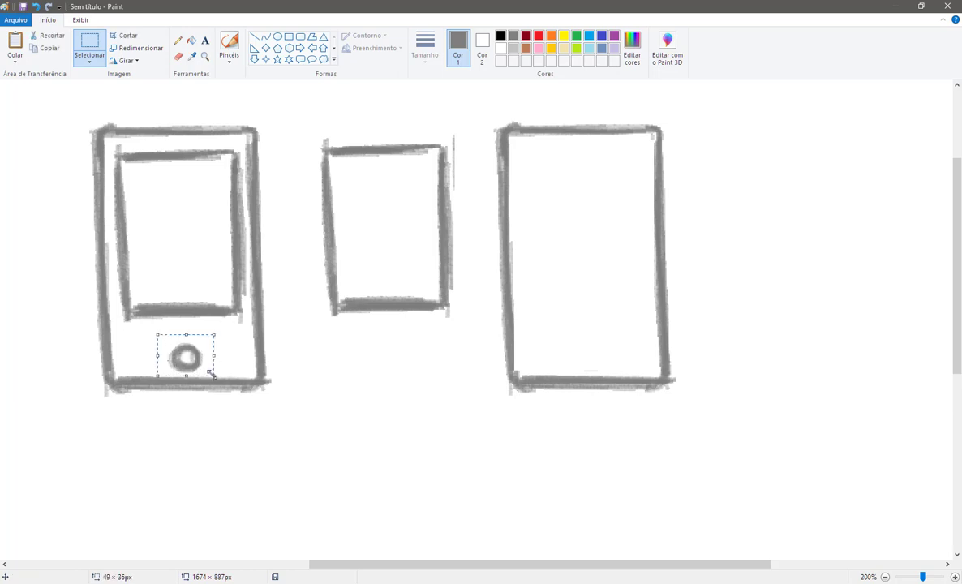
pyautogui.hotkey('ctrl', 'c')
pyautogui.hotkey('ctrl', 'v')
pyautogui.moveTo(35, 104); pyautogui.dragTo(724, 236)
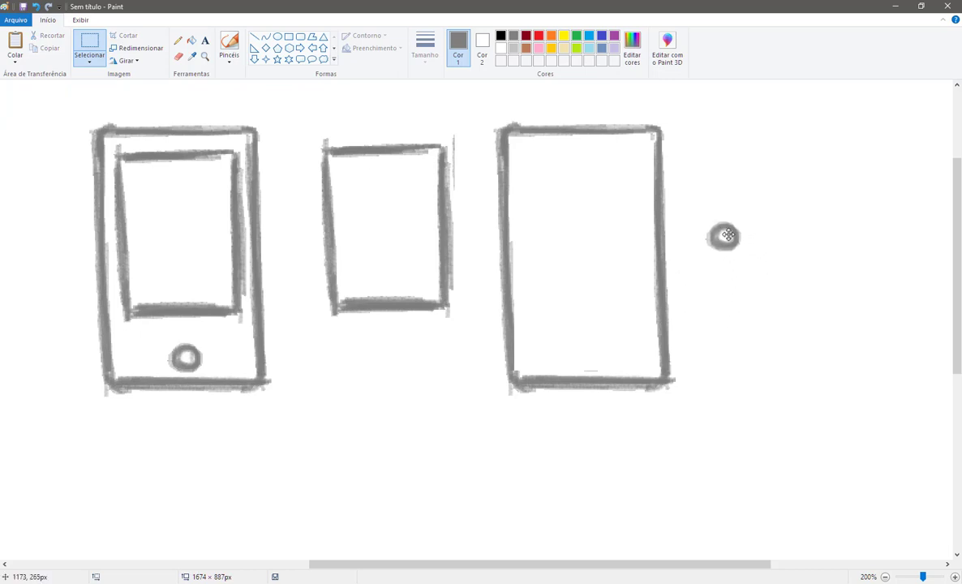
pyautogui.click(808, 127)
# - Move the separate screen, body and home button together farther right, away from the complete phone
pyautogui.moveTo(825, 92); pyautogui.dragTo(300, 418)
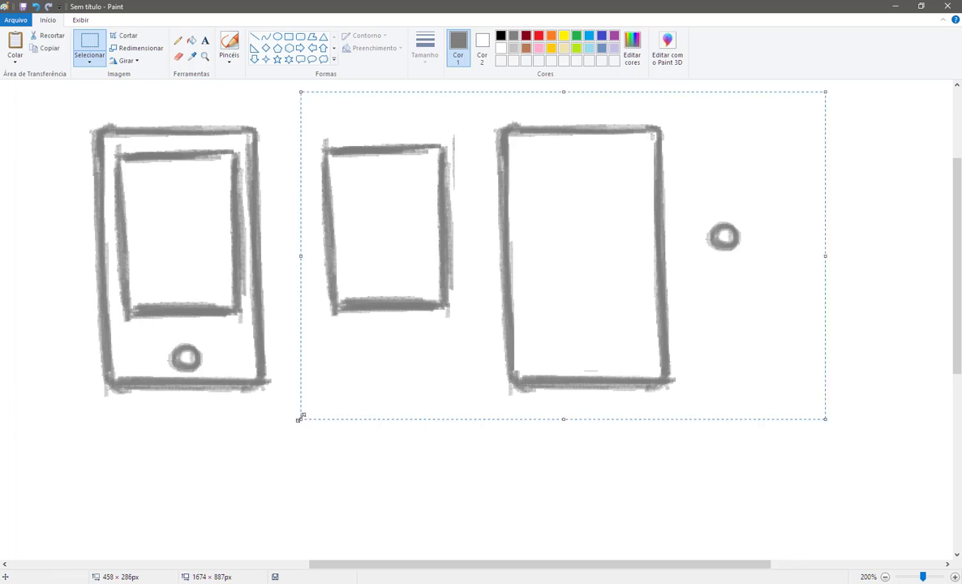
pyautogui.hotkey('ctrl', 'x')
pyautogui.hotkey('ctrl', 'v')
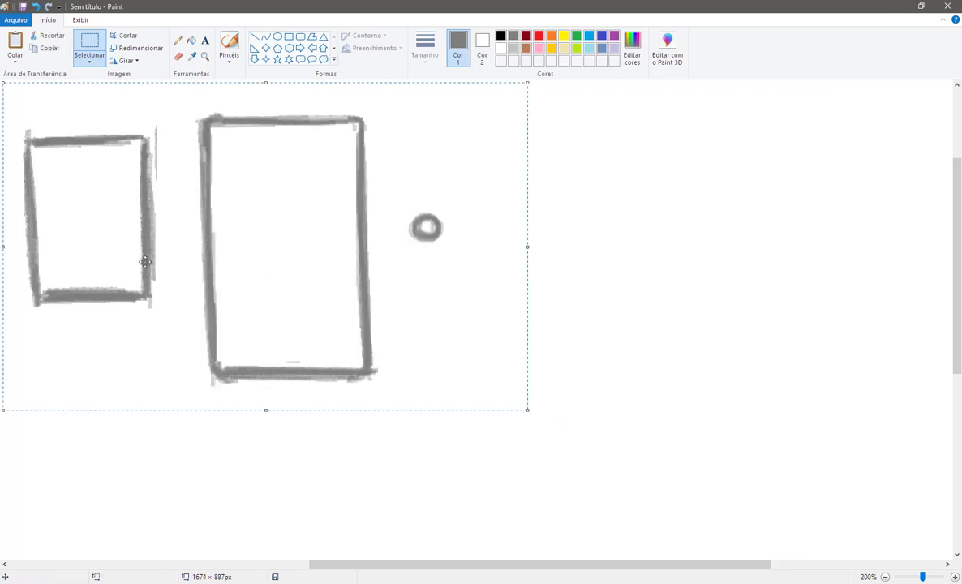
pyautogui.moveTo(145, 262); pyautogui.dragTo(519, 300)
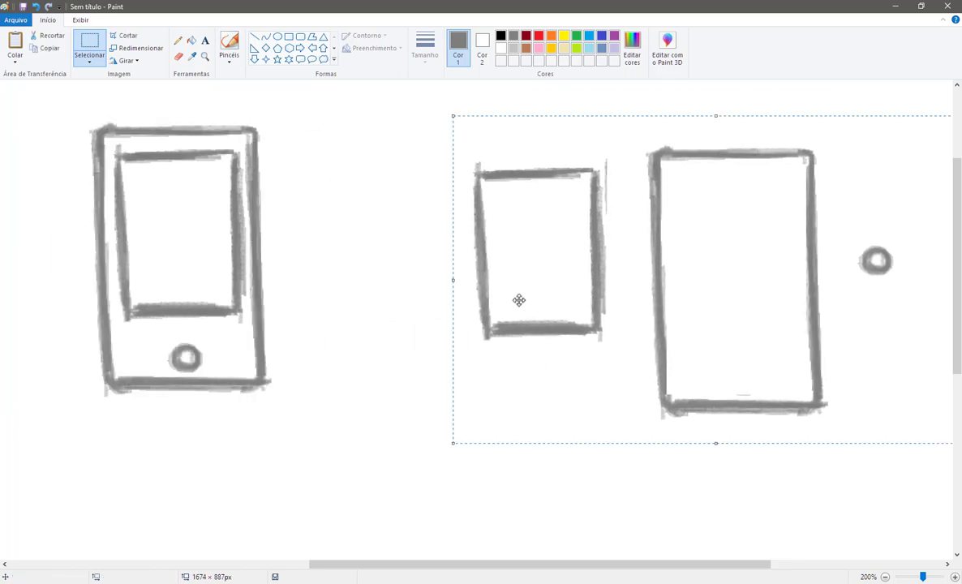
pyautogui.scroll(-1, 519, 300)
pyautogui.click(518, 298)
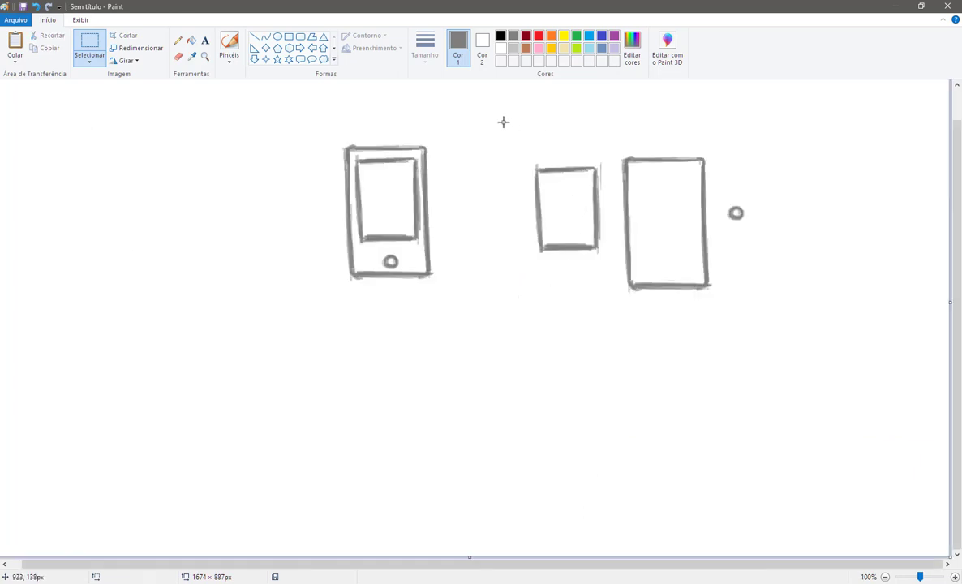
pyautogui.moveTo(504, 119); pyautogui.dragTo(819, 352)
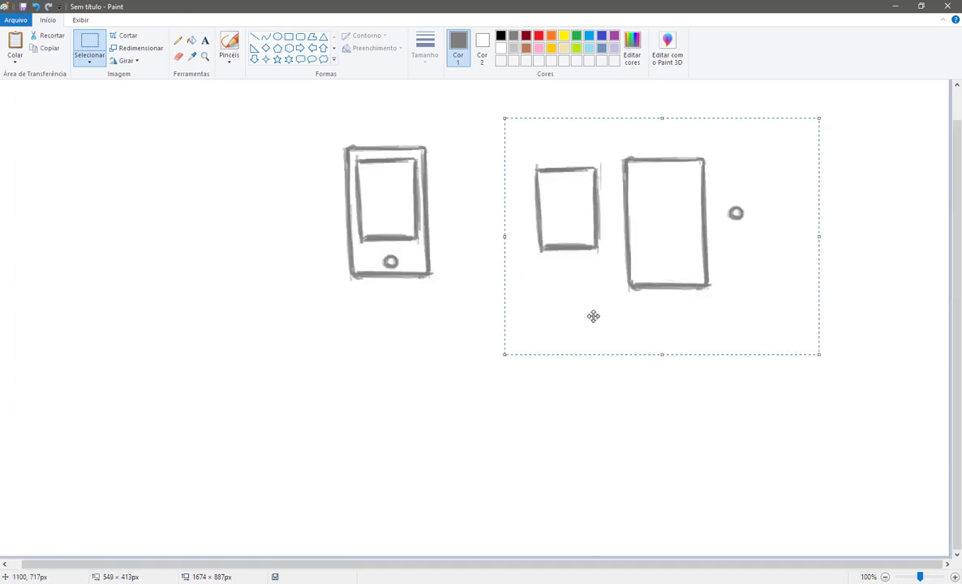
pyautogui.moveTo(567, 217); pyautogui.dragTo(581, 215)
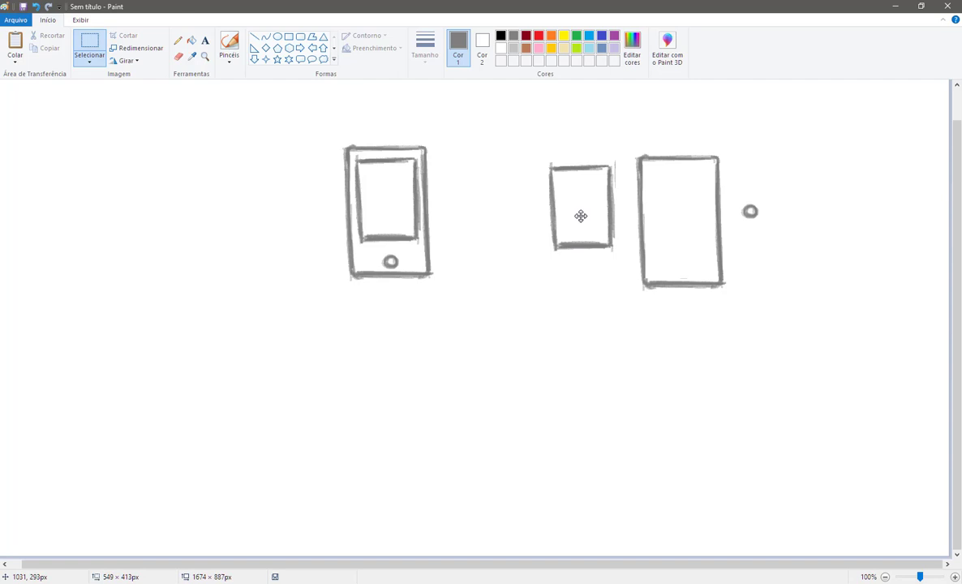
# - Copy the complete phone sketch with its separate parts from Paint and paste it into the blank Untitled draft in Figma
pyautogui.click(508, 321)
pyautogui.moveTo(329, 112); pyautogui.dragTo(772, 336)
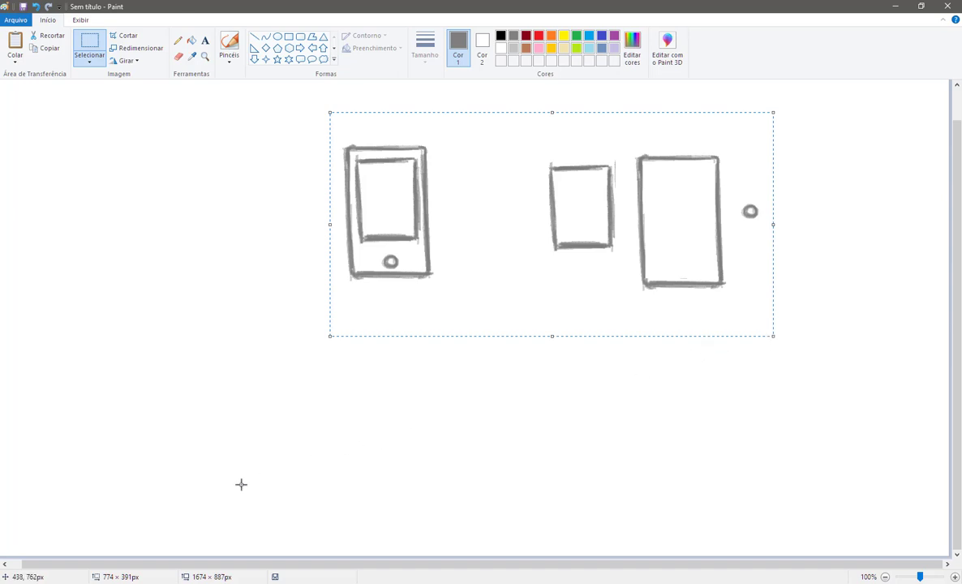
pyautogui.click(90, 41)
pyautogui.click(156, 536)
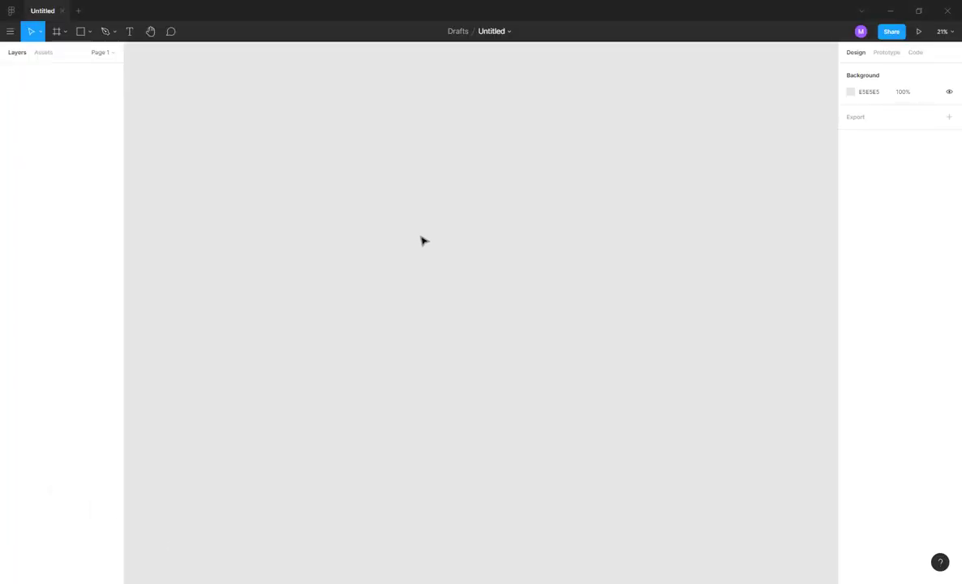
pyautogui.hotkey('ctrl', 'v')
pyautogui.scroll(-2, 383, 276)
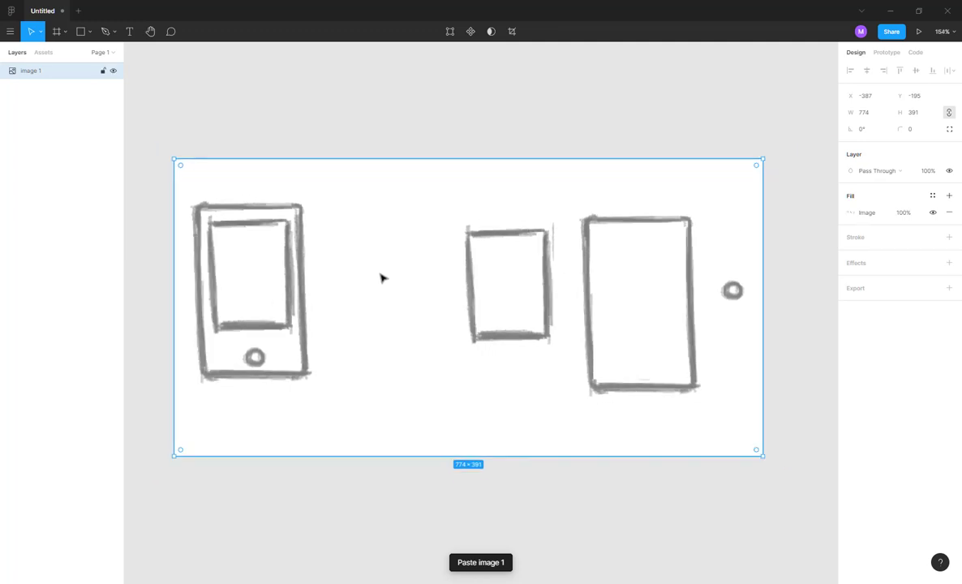
pyautogui.scroll(-2, 381, 277)
pyautogui.click(761, 260)
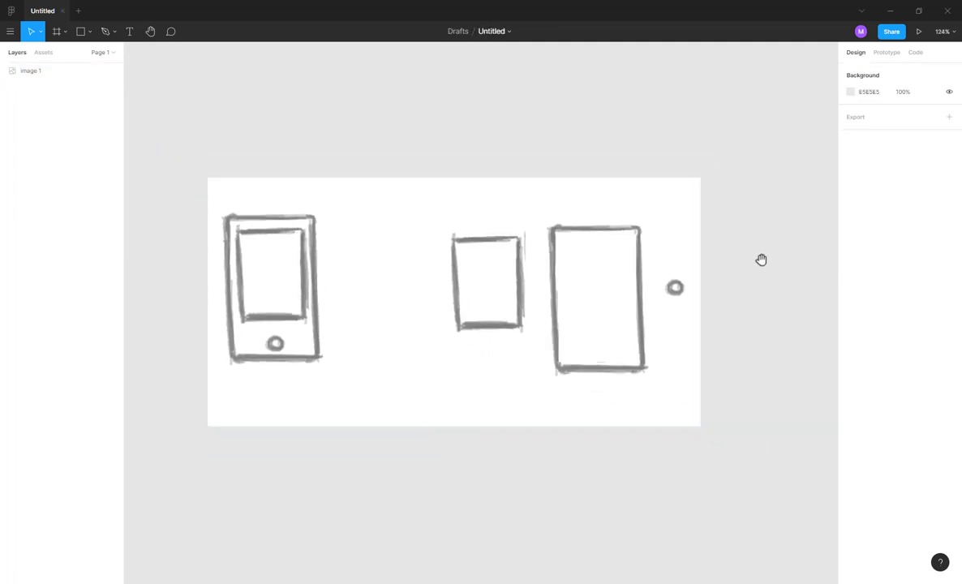
# - Move the pasted sketch image up and to the right on the canvas, to about X -257, Y -574
pyautogui.moveTo(761, 260); pyautogui.dragTo(733, 279)
pyautogui.click(351, 251)
pyautogui.scroll(-3, 347, 211)
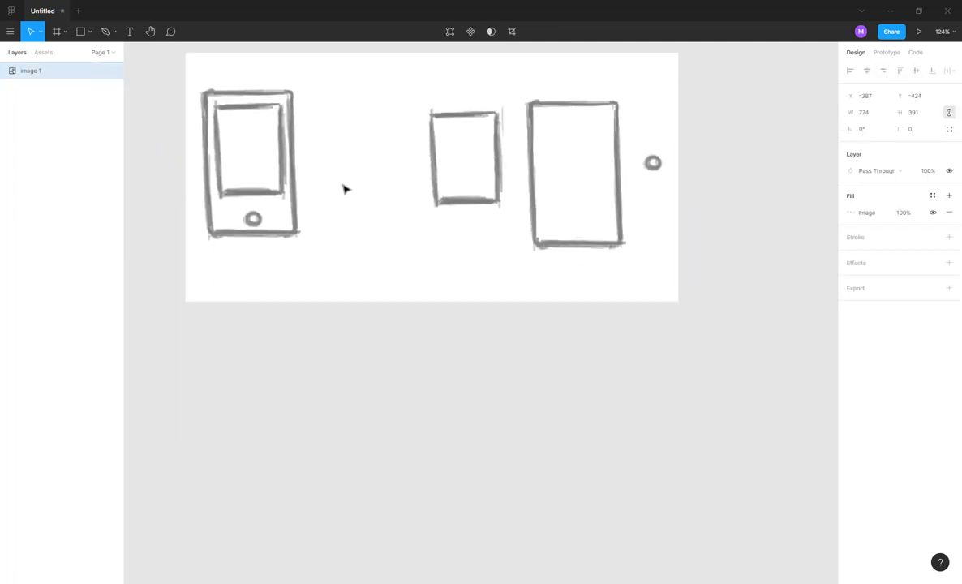
pyautogui.scroll(-3, 344, 189)
pyautogui.scroll(3, 333, 289)
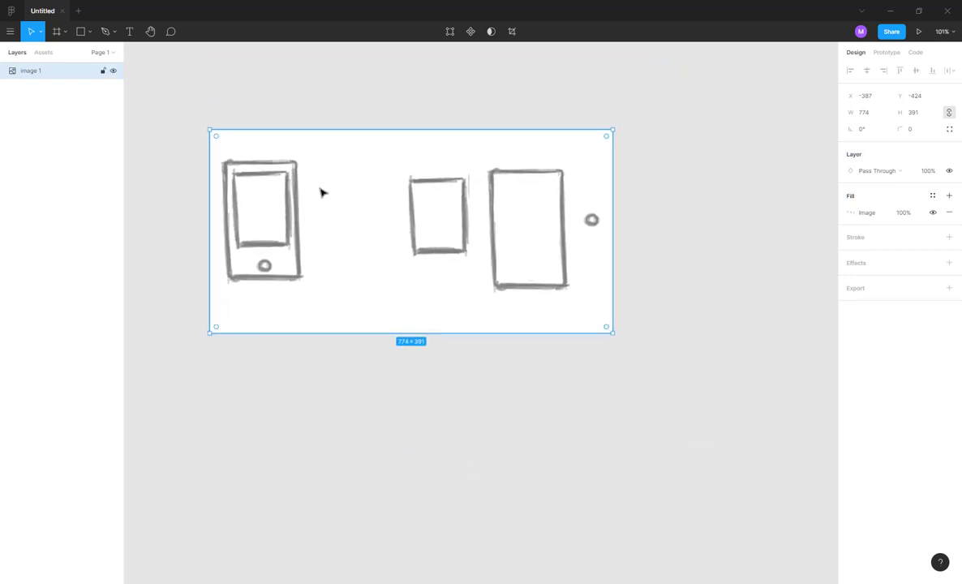
pyautogui.moveTo(322, 192); pyautogui.dragTo(388, 122)
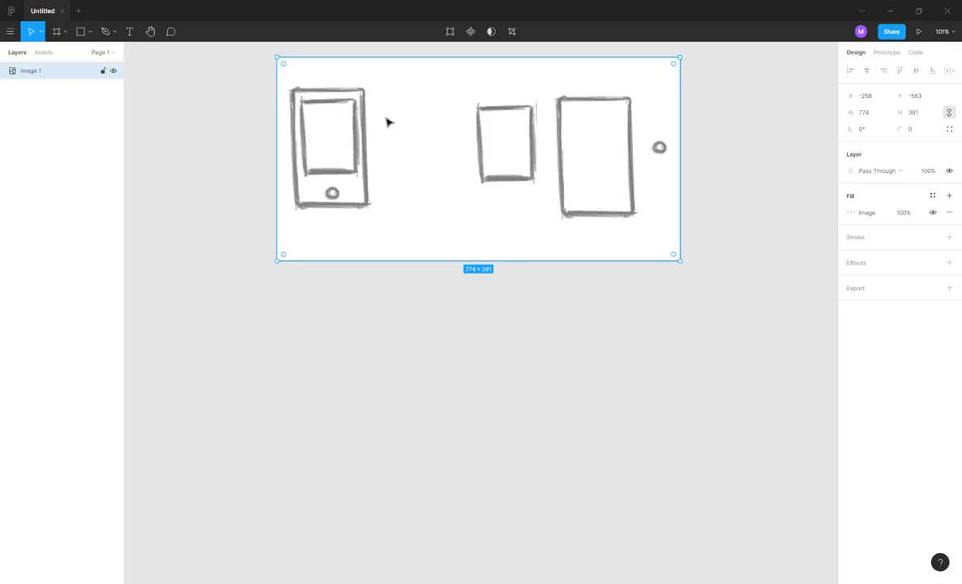
pyautogui.scroll(1, 378, 159)
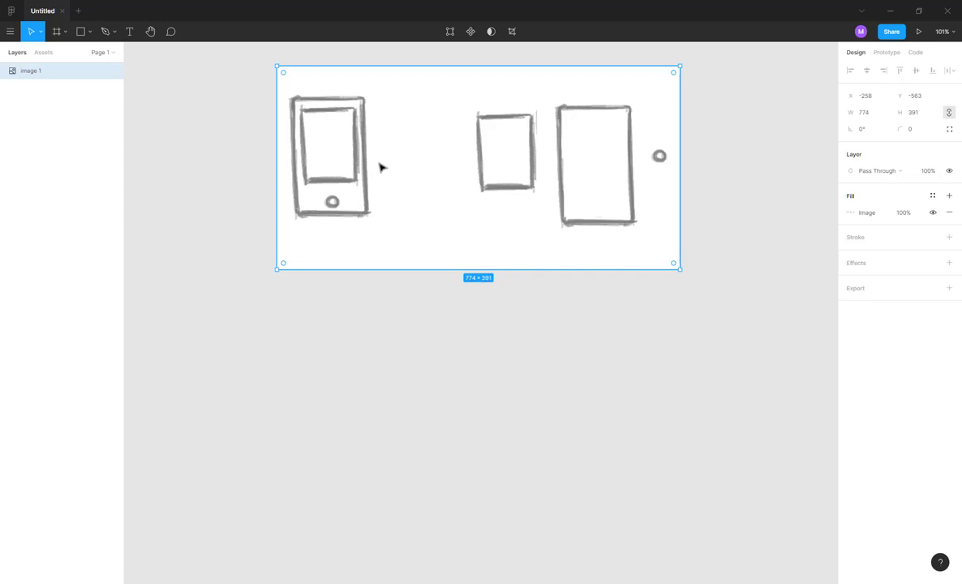
pyautogui.scroll(2, 387, 193)
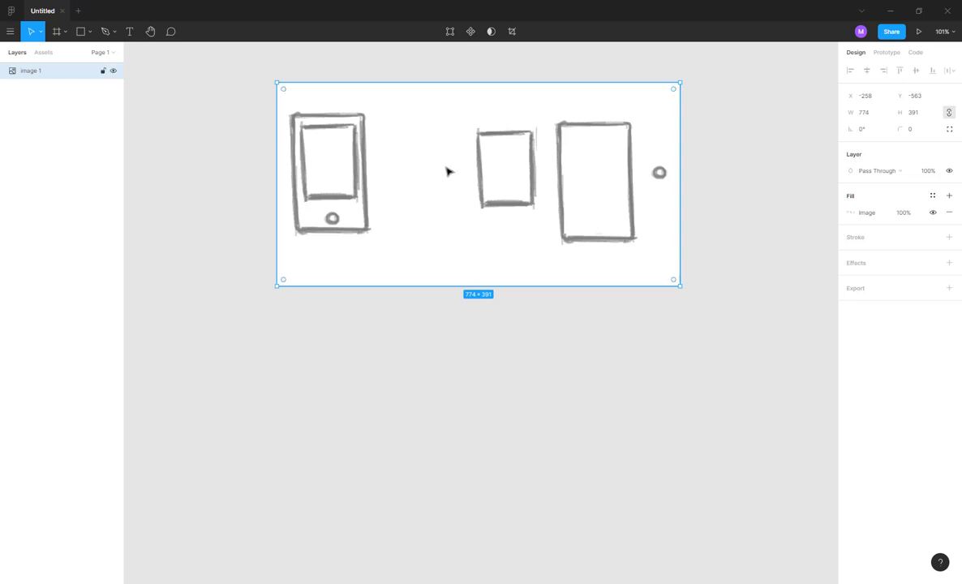
pyautogui.click(704, 169)
pyautogui.hscroll(2, 717, 183)
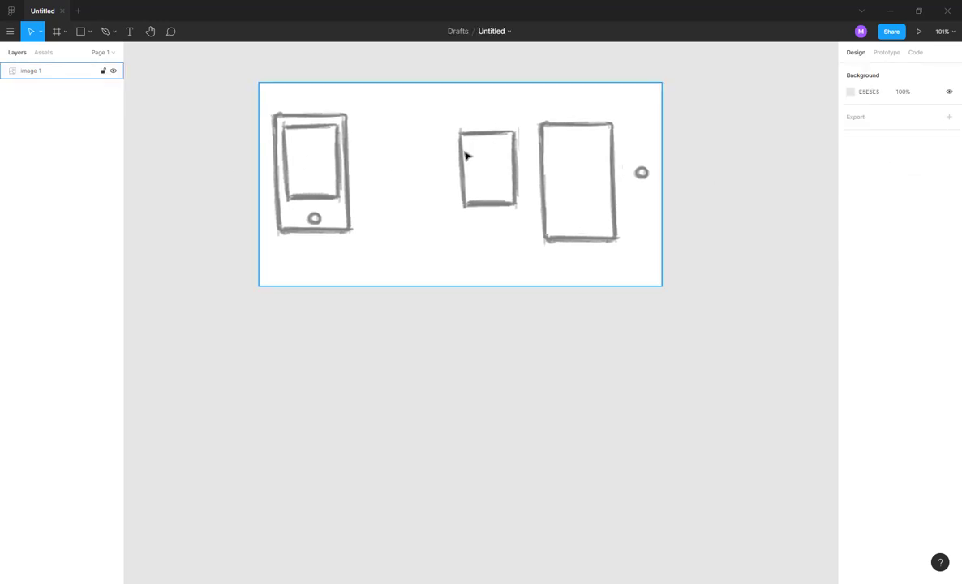
pyautogui.moveTo(464, 152)
pyautogui.mouseDown()
pyautogui.moveTo(464, 131)
pyautogui.moveTo(464, 152)
pyautogui.mouseUp()
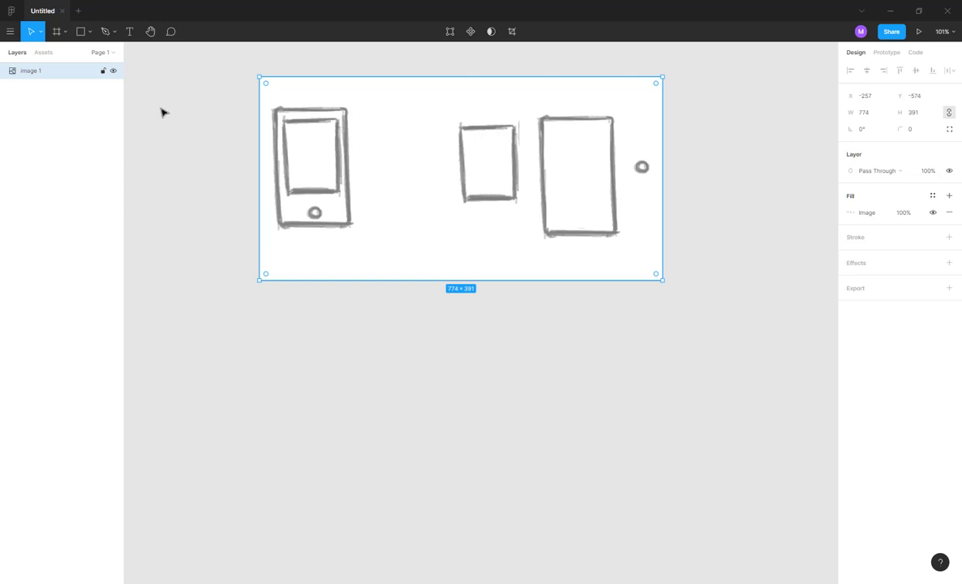
pyautogui.click(89, 31)
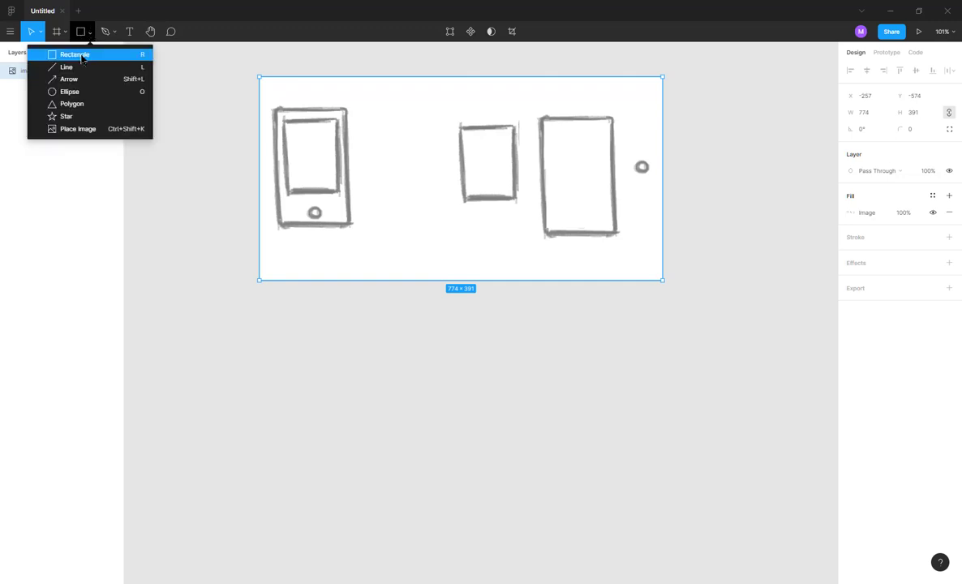
pyautogui.click(89, 32)
pyautogui.click(89, 32)
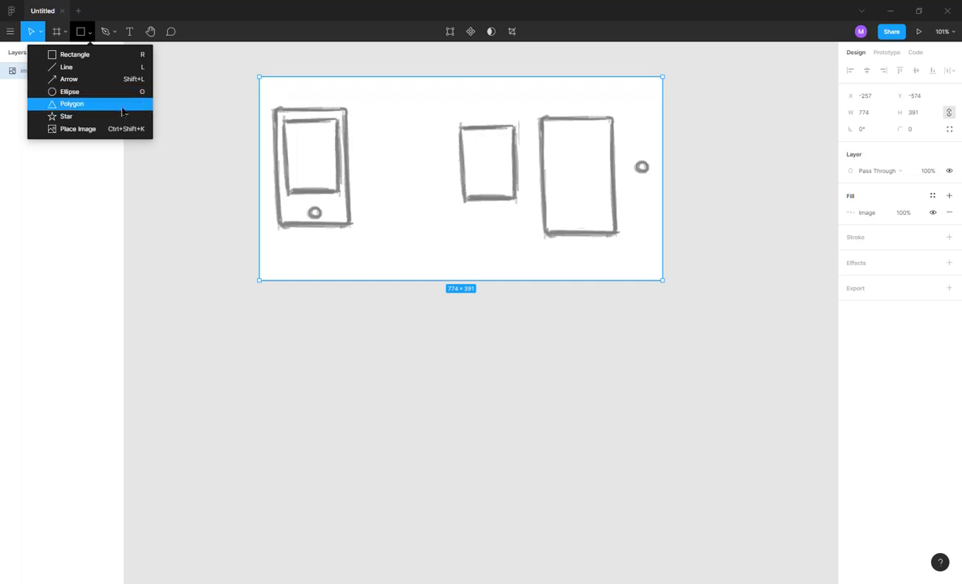
pyautogui.click(162, 152)
pyautogui.hscroll(2, 376, 173)
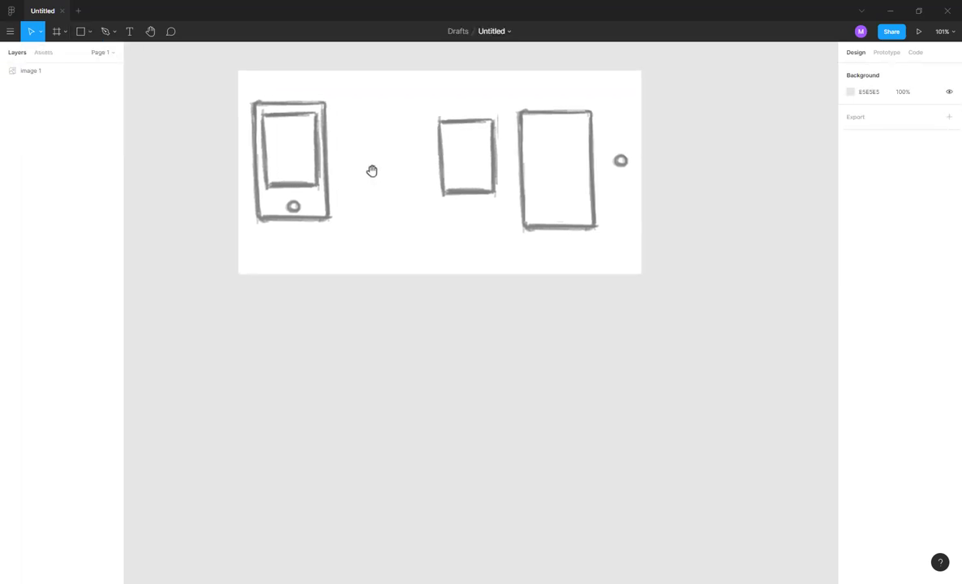
pyautogui.scroll(2, 325, 157)
pyautogui.scroll(3, 350, 228)
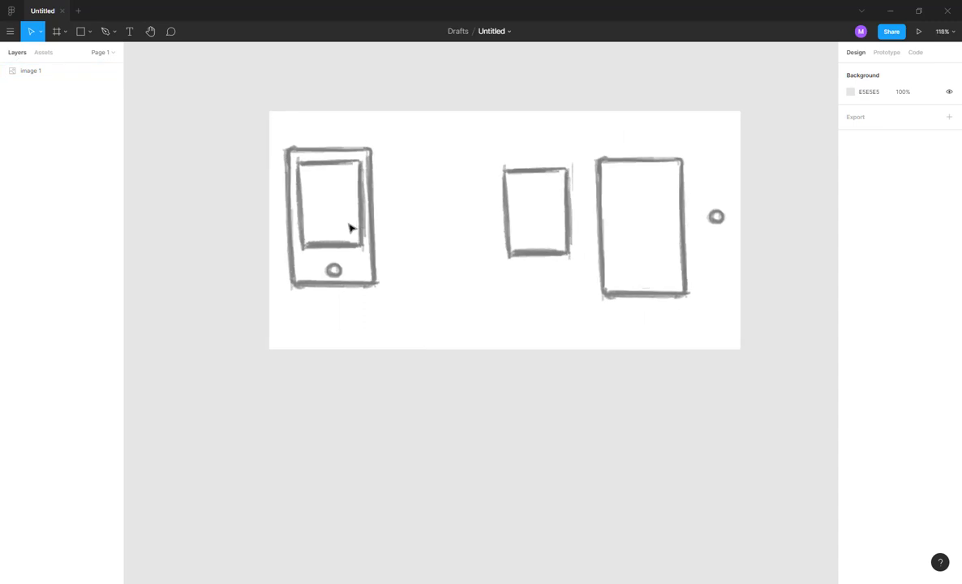
# - Try to move the sketch image while its layer is locked, and unlock the layer again
pyautogui.click(337, 181)
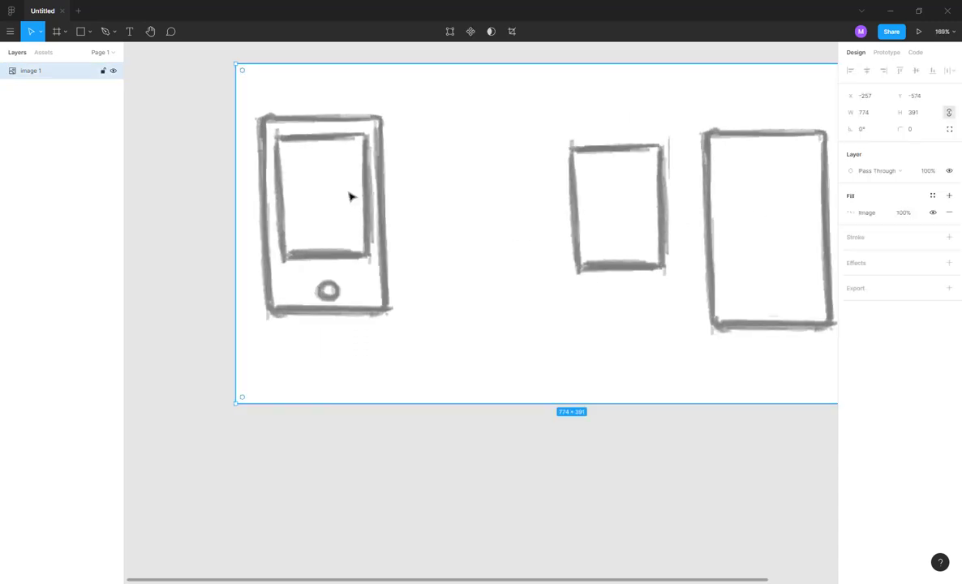
pyautogui.click(103, 72)
pyautogui.click(352, 148)
pyautogui.moveTo(415, 173)
pyautogui.mouseDown()
pyautogui.moveTo(336, 326)
pyautogui.moveTo(384, 241)
pyautogui.moveTo(375, 229)
pyautogui.mouseUp()
pyautogui.click(102, 72)
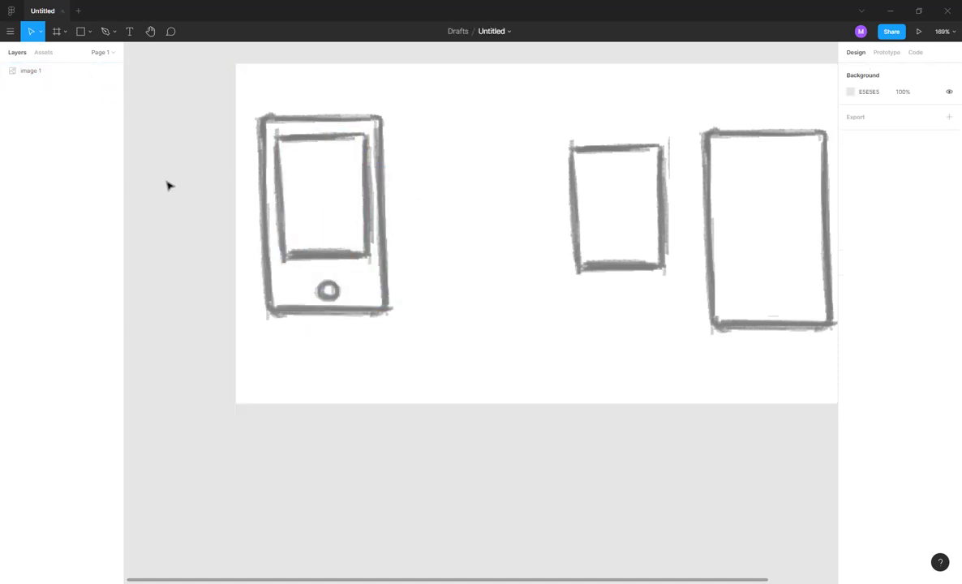
# - Reposition the unlocked sketch image on the canvas and deselect it
pyautogui.click(318, 262)
pyautogui.scroll(3, 301, 120)
pyautogui.scroll(-4, 309, 151)
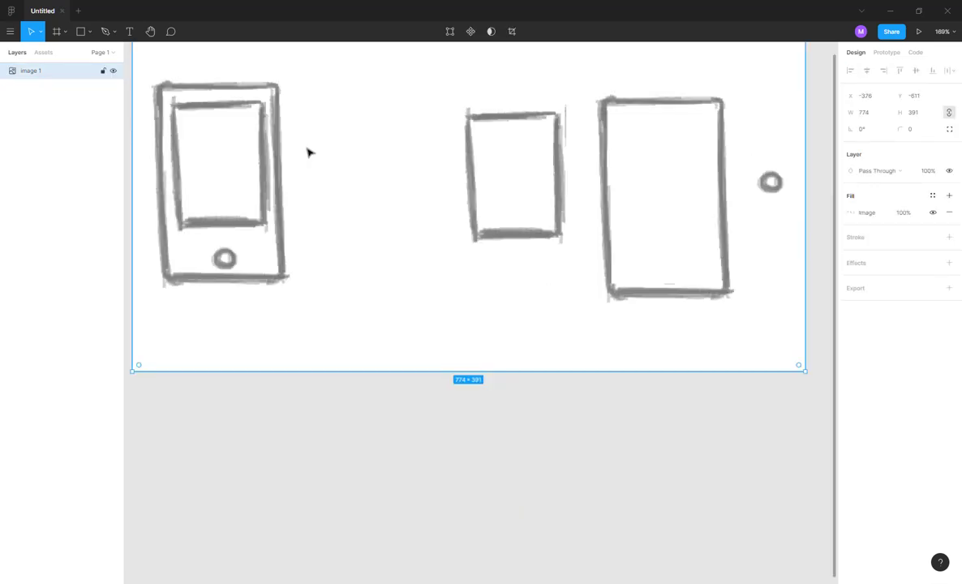
pyautogui.scroll(3, 309, 151)
pyautogui.click(231, 118)
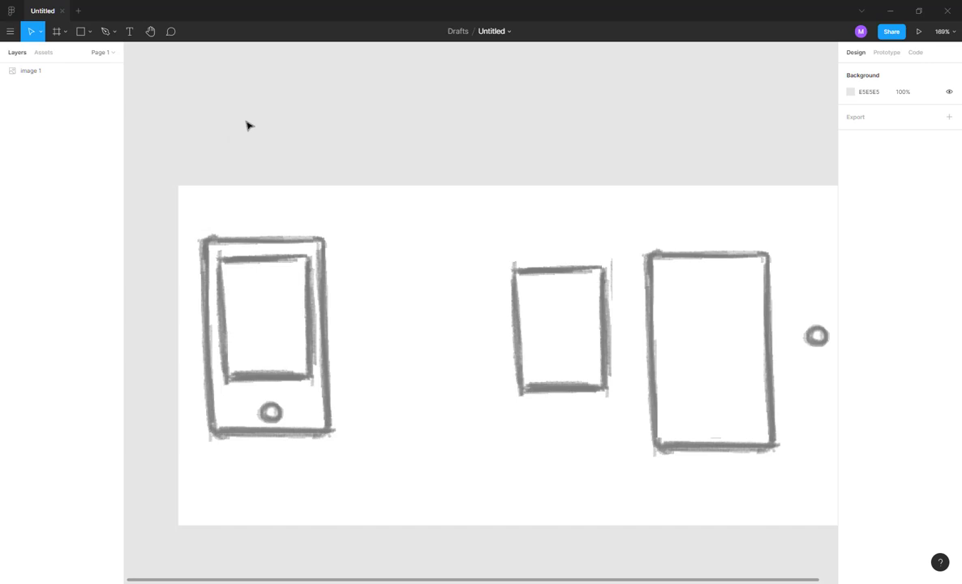
# - Examine the sketch at several zoom levels and from different parts of the canvas
pyautogui.scroll(-4, 324, 251)
pyautogui.scroll(2, 313, 292)
pyautogui.scroll(-1, 369, 285)
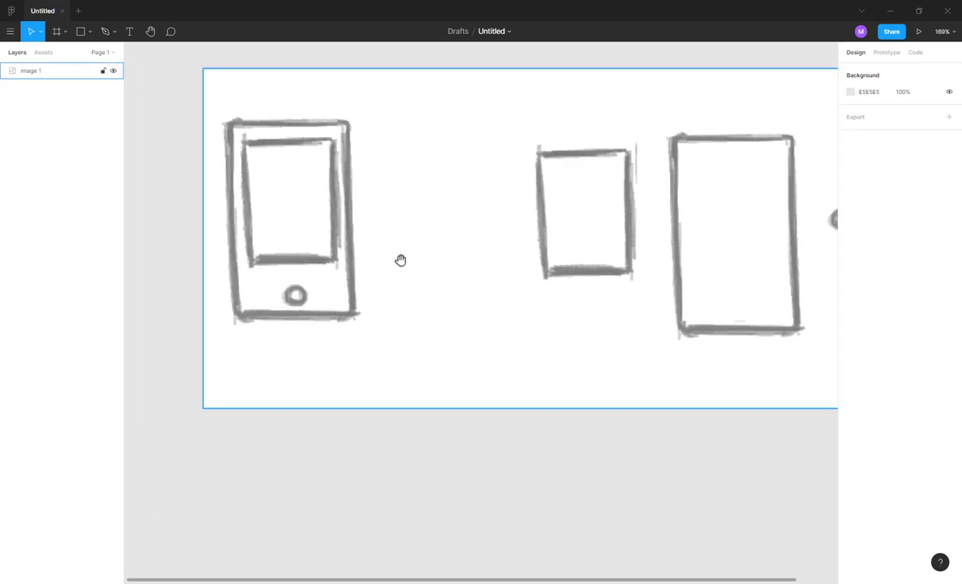
pyautogui.scroll(-5, 410, 262)
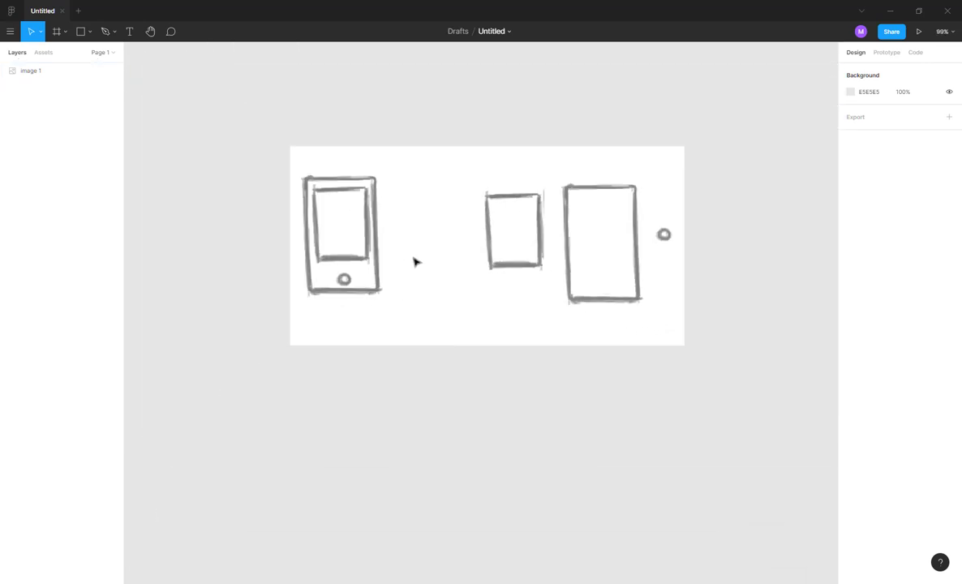
pyautogui.scroll(2, 414, 262)
pyautogui.scroll(2, 414, 262)
pyautogui.scroll(-4, 415, 262)
pyautogui.scroll(5, 414, 262)
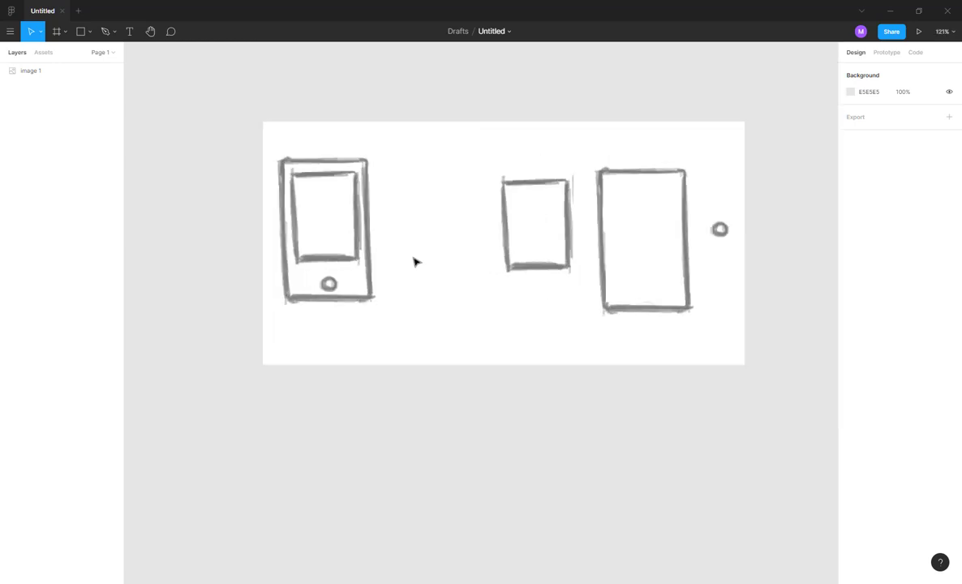
pyautogui.scroll(5, 413, 262)
pyautogui.scroll(-7, 414, 263)
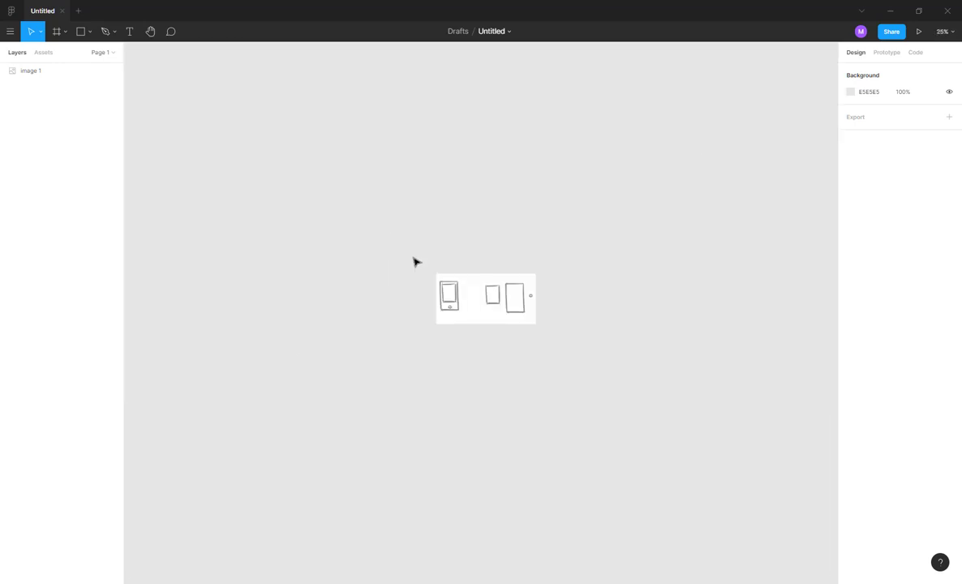
pyautogui.scroll(4, 414, 262)
pyautogui.moveTo(484, 219); pyautogui.dragTo(455, 209)
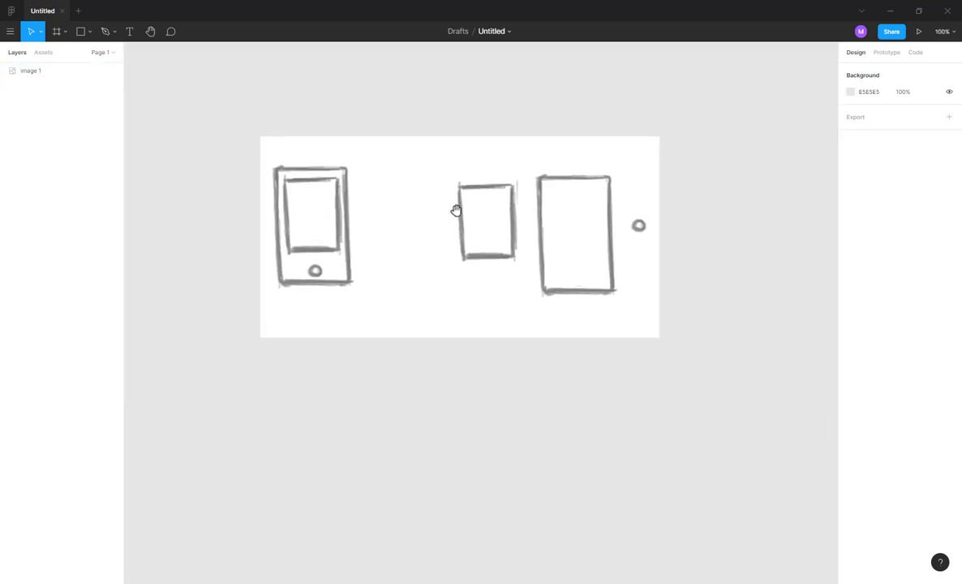
# - Lock the sketch image layer so it stays fixed as a tracing background
pyautogui.click(103, 72)
pyautogui.scroll(3, 325, 232)
pyautogui.scroll(5, 347, 244)
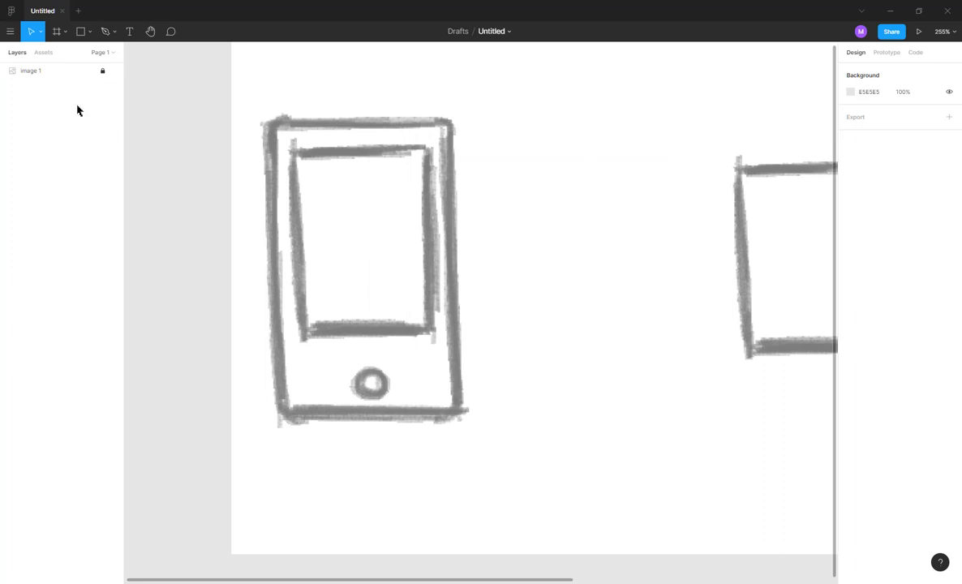
# - Draw a rectangle about 147 × 225 over the complete phone's outer body and set its fill opacity to 50%
pyautogui.click(81, 32)
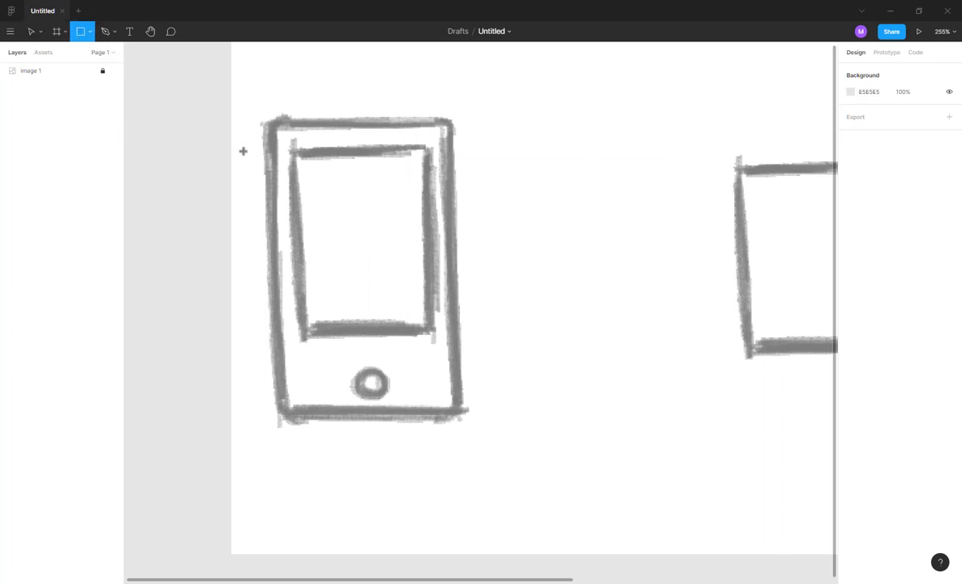
pyautogui.moveTo(268, 119)
pyautogui.mouseDown()
pyautogui.moveTo(421, 382)
pyautogui.moveTo(463, 415)
pyautogui.mouseUp()
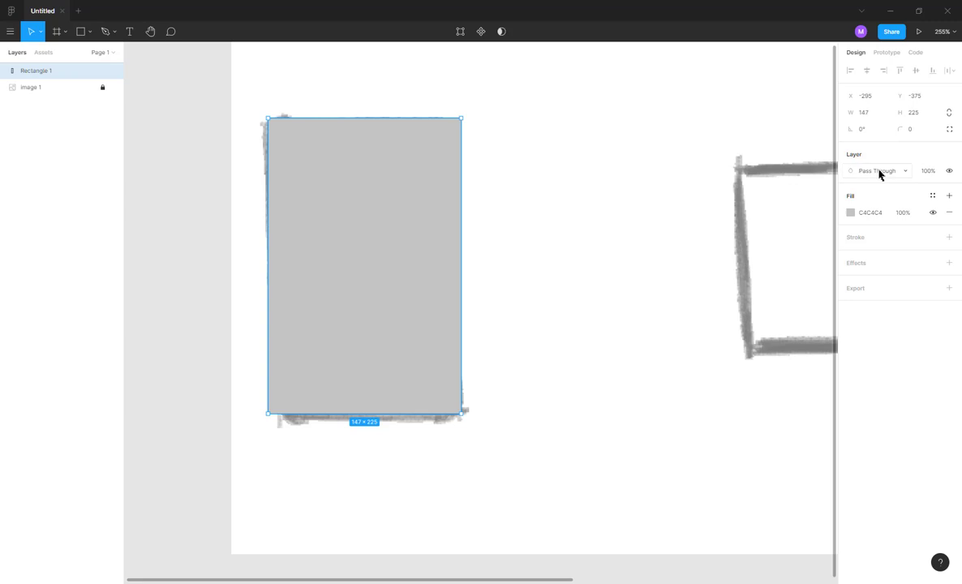
pyautogui.click(900, 215)
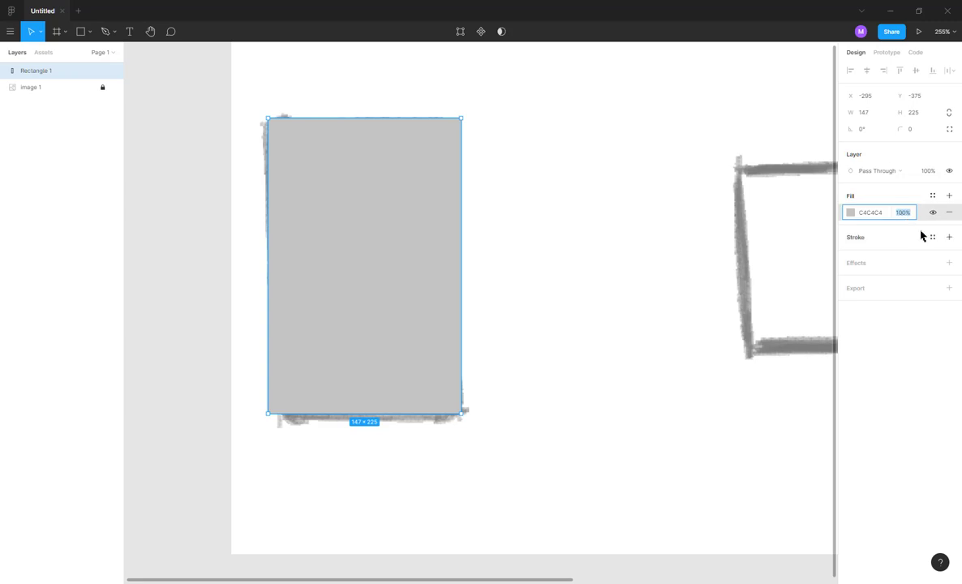
pyautogui.press('Return')
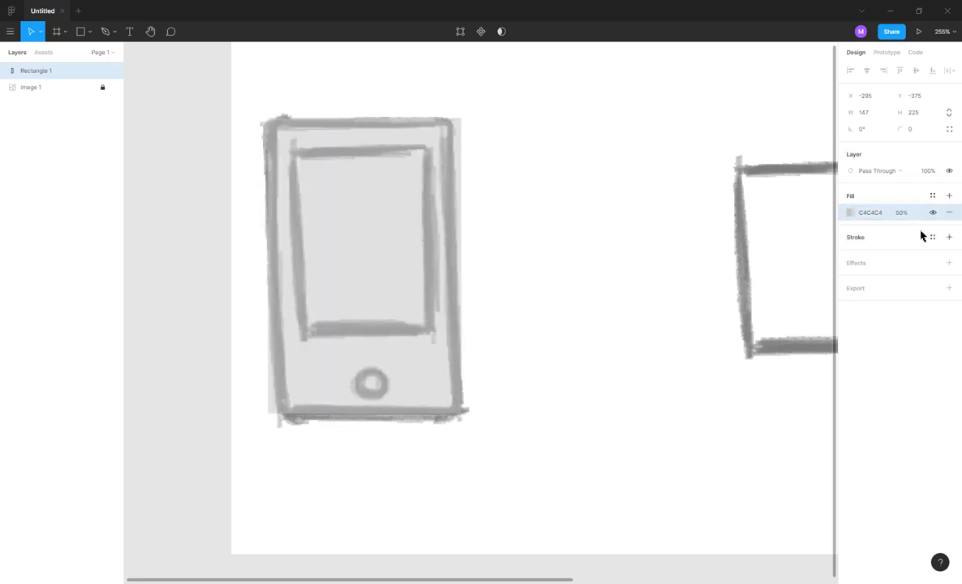
# - Align the semi-transparent rectangle with the sketched phone's outline, at about X -297, Y -374
pyautogui.click(556, 247)
pyautogui.moveTo(342, 287); pyautogui.dragTo(537, 333)
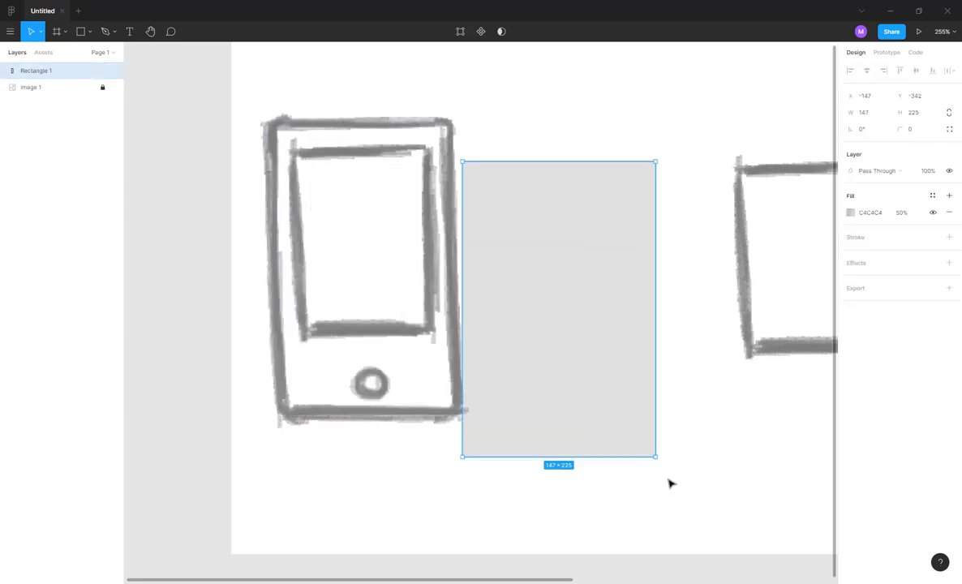
pyautogui.hotkey('ctrl', 'z')
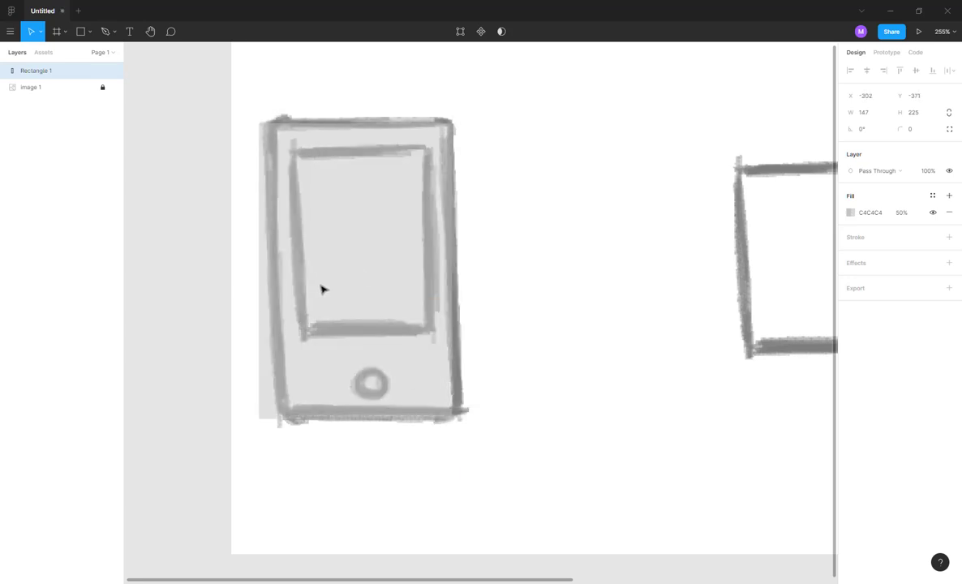
pyautogui.moveTo(322, 289); pyautogui.dragTo(327, 284)
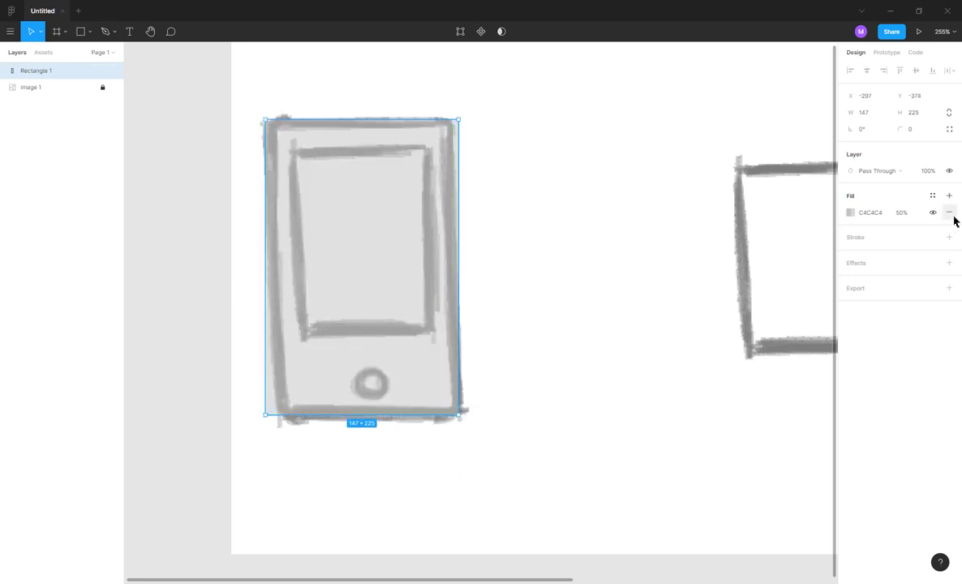
# - Change the rectangle's fill to red FF0000 at 100% opacity
pyautogui.click(850, 213)
pyautogui.moveTo(777, 308); pyautogui.dragTo(844, 221)
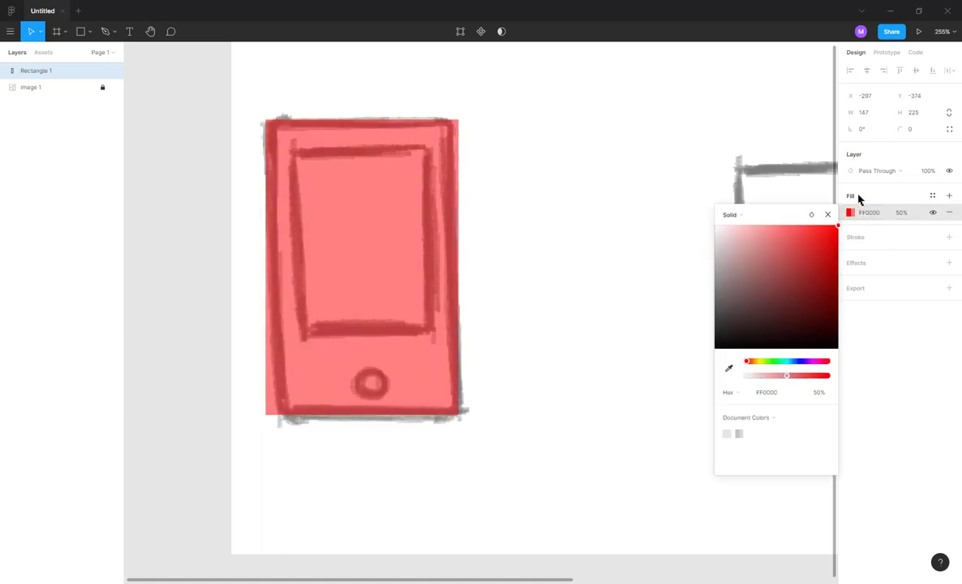
pyautogui.click(901, 214)
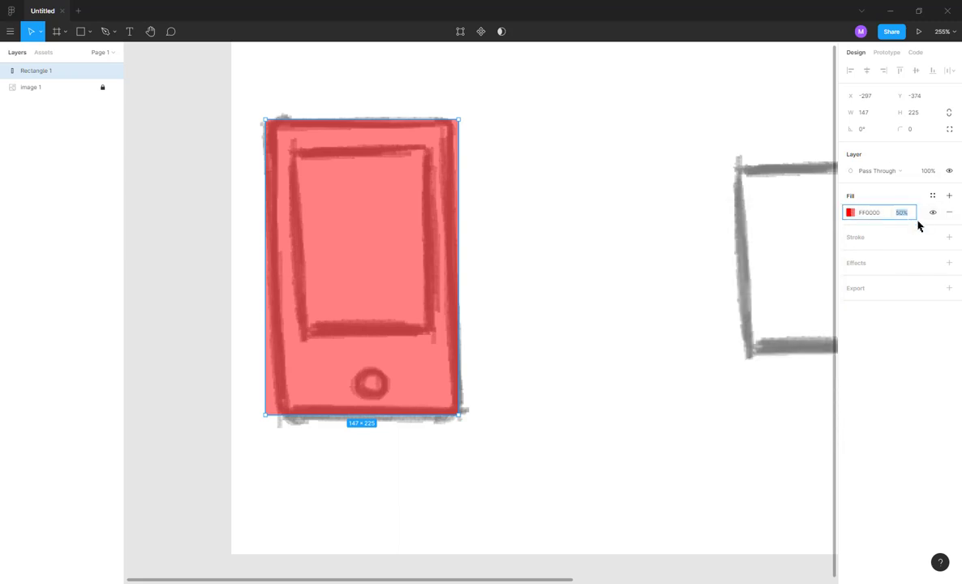
pyautogui.write('100')
pyautogui.press('Return')
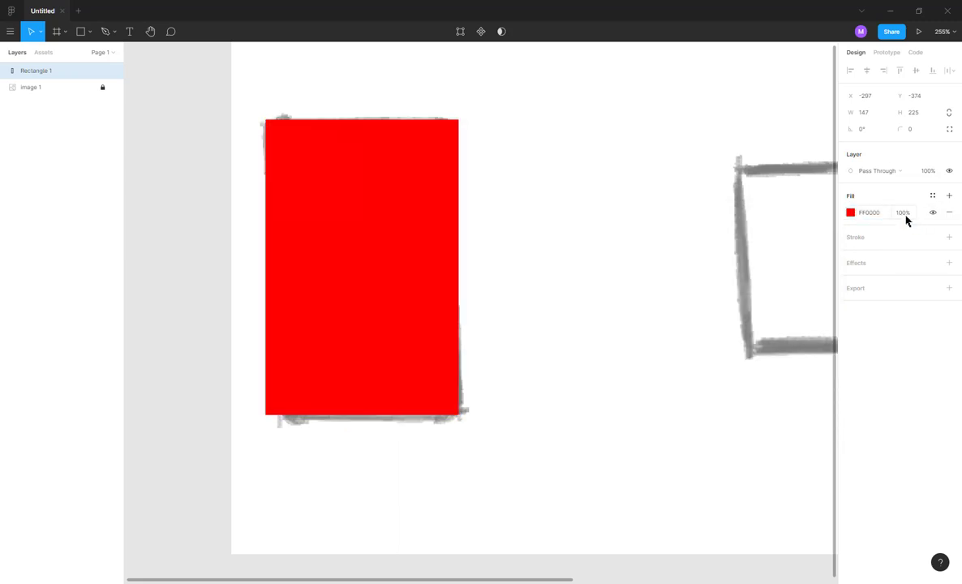
# - Try the red rectangle at 0% fill opacity and move it off the sketched phone to about X -148, Y -373
pyautogui.click(906, 218)
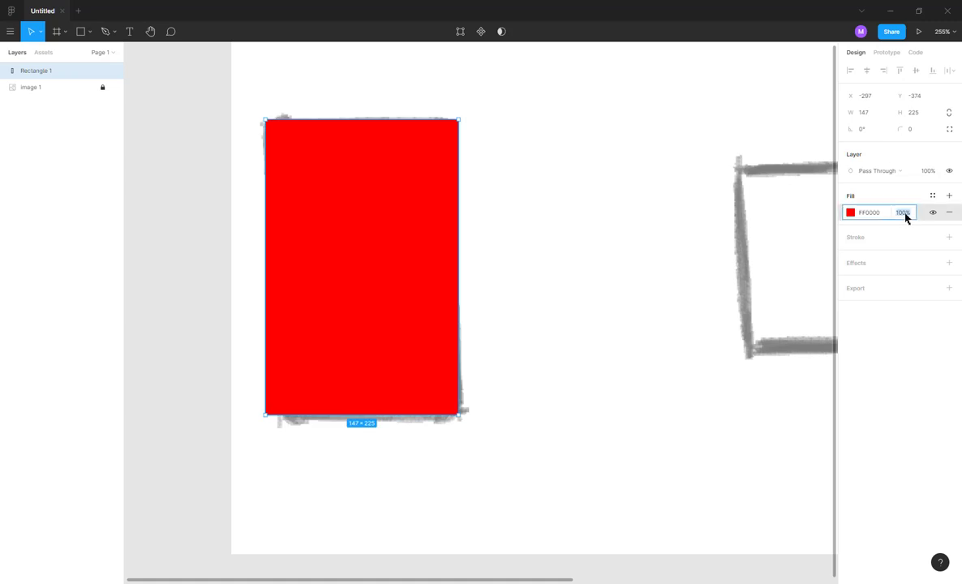
pyautogui.press('Return')
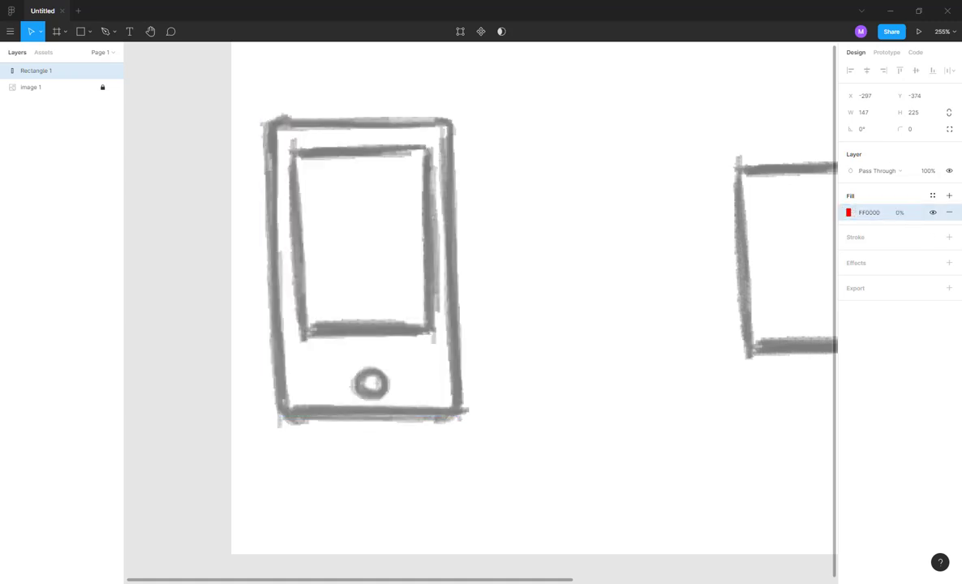
pyautogui.click(597, 354)
pyautogui.moveTo(349, 244)
pyautogui.mouseDown()
pyautogui.moveTo(580, 306)
pyautogui.moveTo(269, 289)
pyautogui.mouseUp()
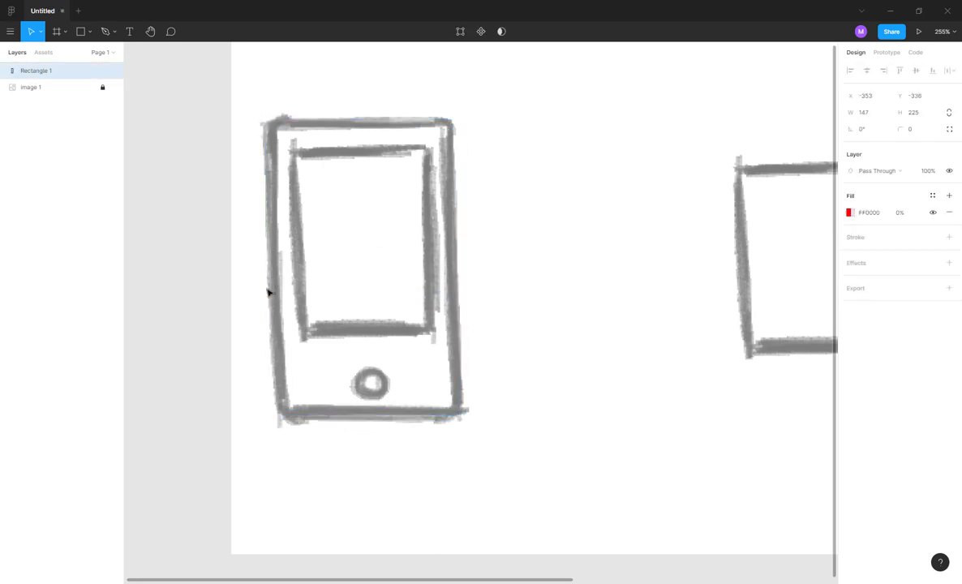
pyautogui.moveTo(228, 337)
pyautogui.mouseDown()
pyautogui.moveTo(472, 219)
pyautogui.moveTo(522, 275)
pyautogui.moveTo(538, 262)
pyautogui.mouseUp()
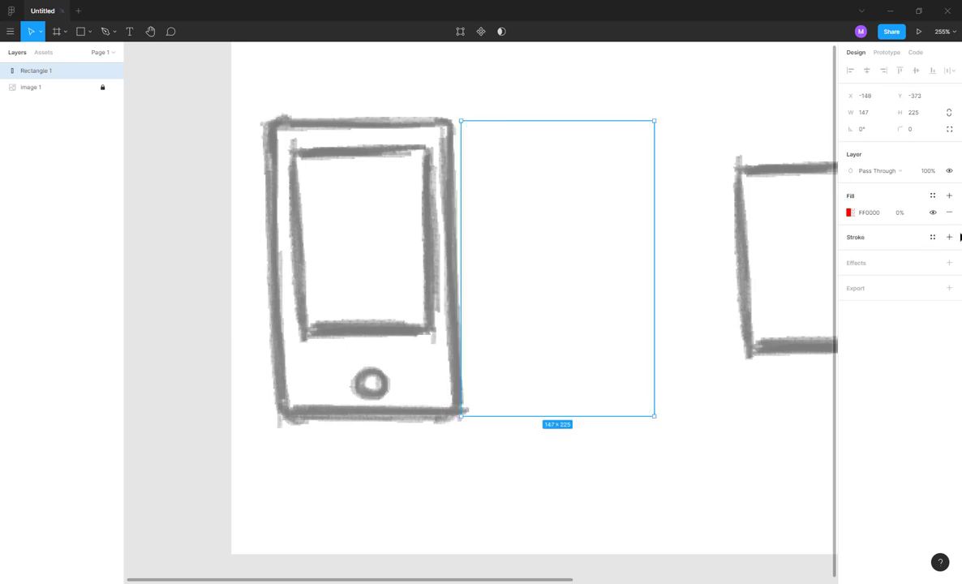
# - Set the rectangle's fill opacity to 20% and place it beside the sketched phone at about X -133, Y -370
pyautogui.click(900, 213)
pyautogui.write('20')
pyautogui.press('Return')
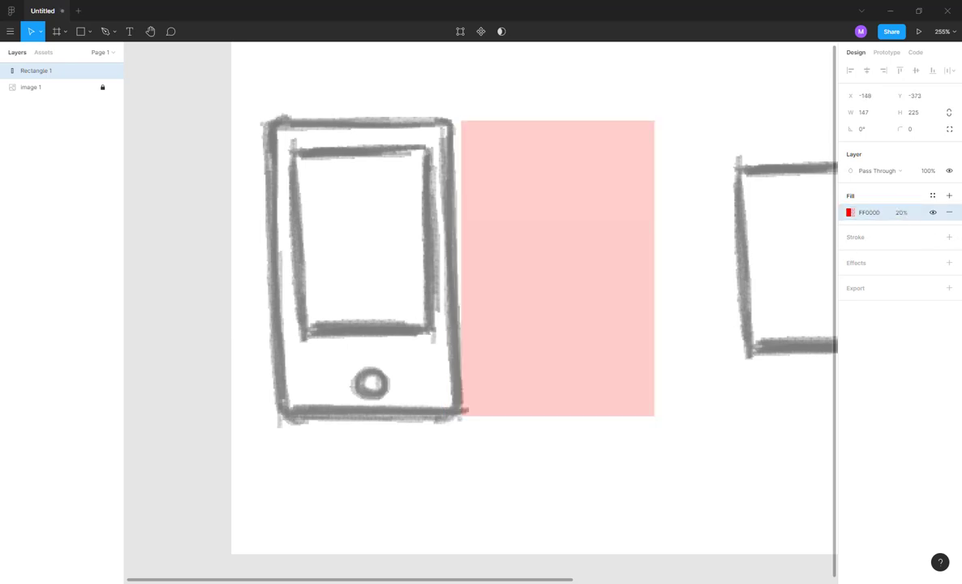
pyautogui.click(704, 269)
pyautogui.moveTo(569, 296)
pyautogui.mouseDown()
pyautogui.moveTo(464, 239)
pyautogui.moveTo(373, 236)
pyautogui.moveTo(392, 235)
pyautogui.mouseUp()
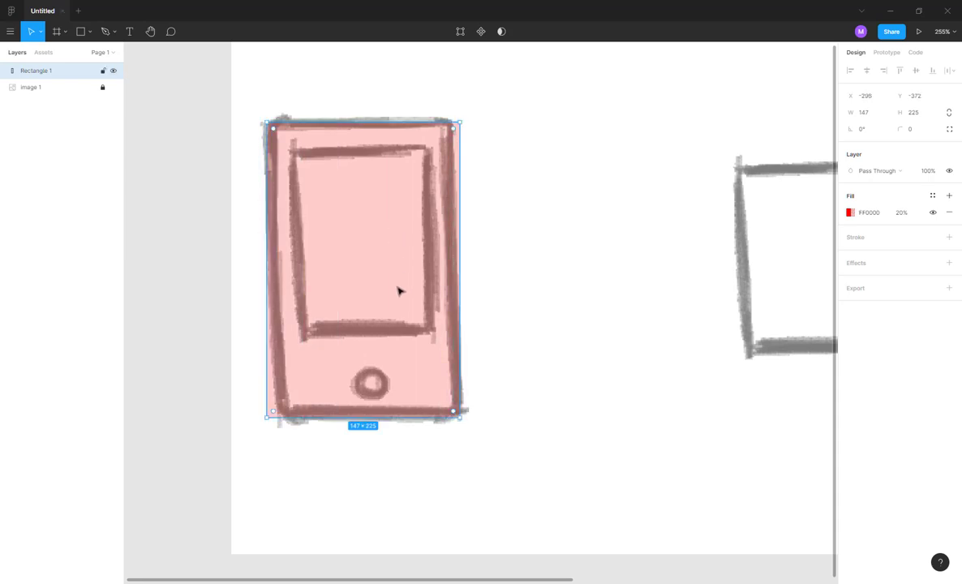
pyautogui.moveTo(338, 262); pyautogui.dragTo(552, 266)
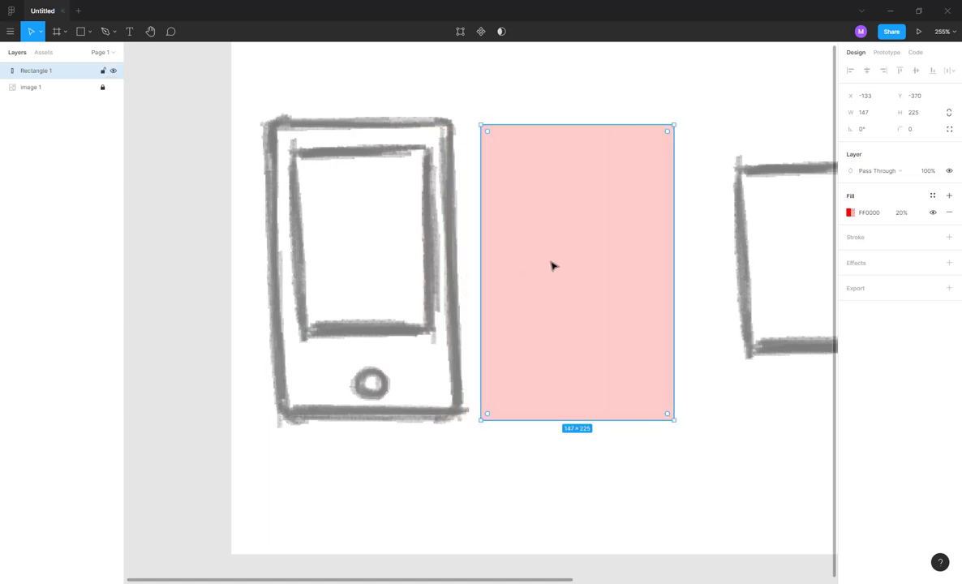
# - Round the rectangle's corners with a radius of 20
pyautogui.click(910, 130)
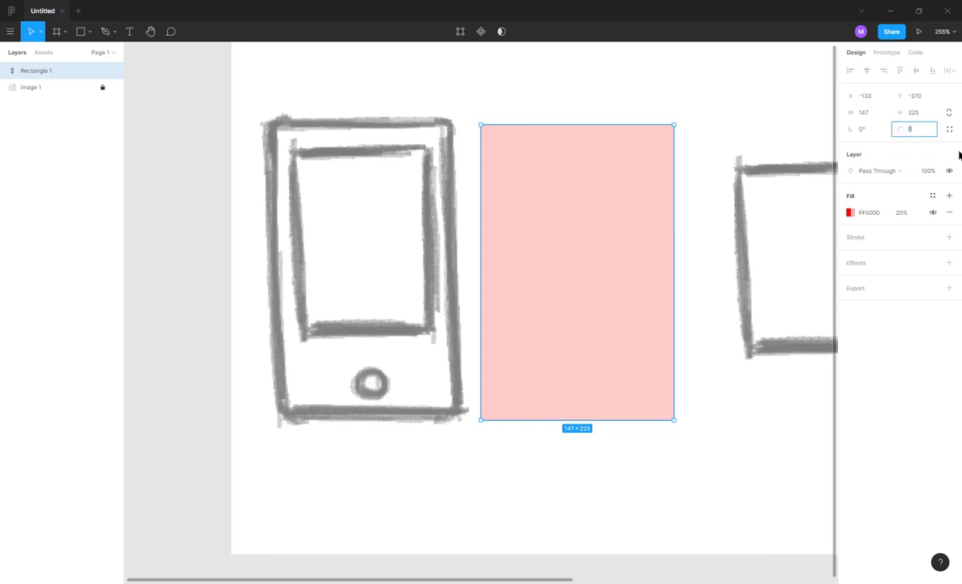
pyautogui.write('20')
pyautogui.press('Return')
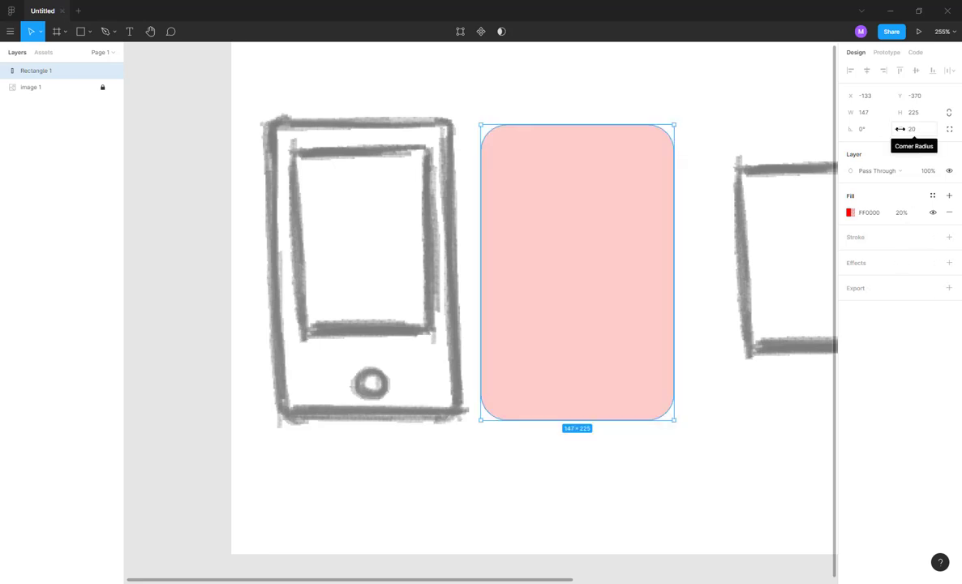
# - Set the rectangle's corner radius to 5 and move it back over the sketched phone at about X -293, Y -373
pyautogui.moveTo(901, 130); pyautogui.dragTo(696, 160)
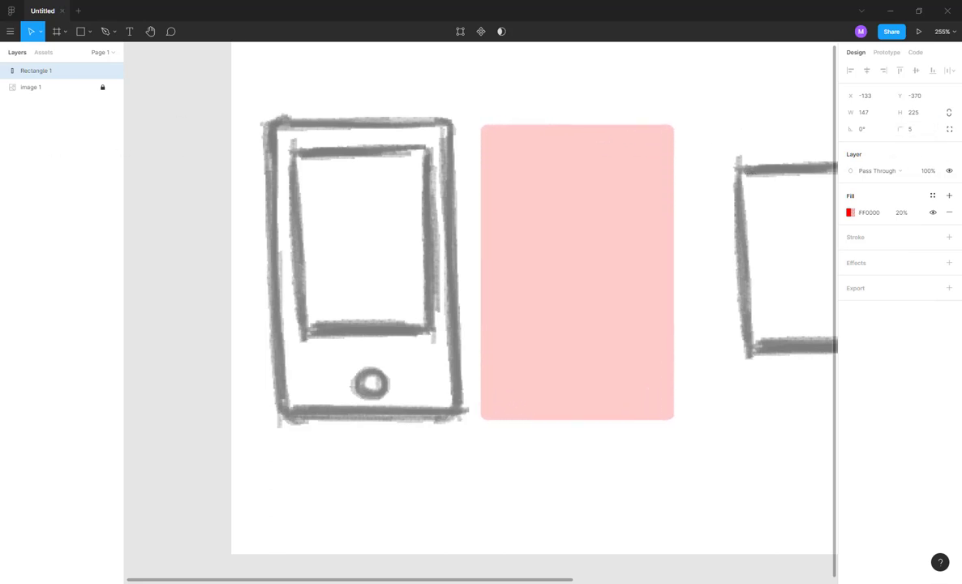
pyautogui.moveTo(900, 114); pyautogui.dragTo(913, 136)
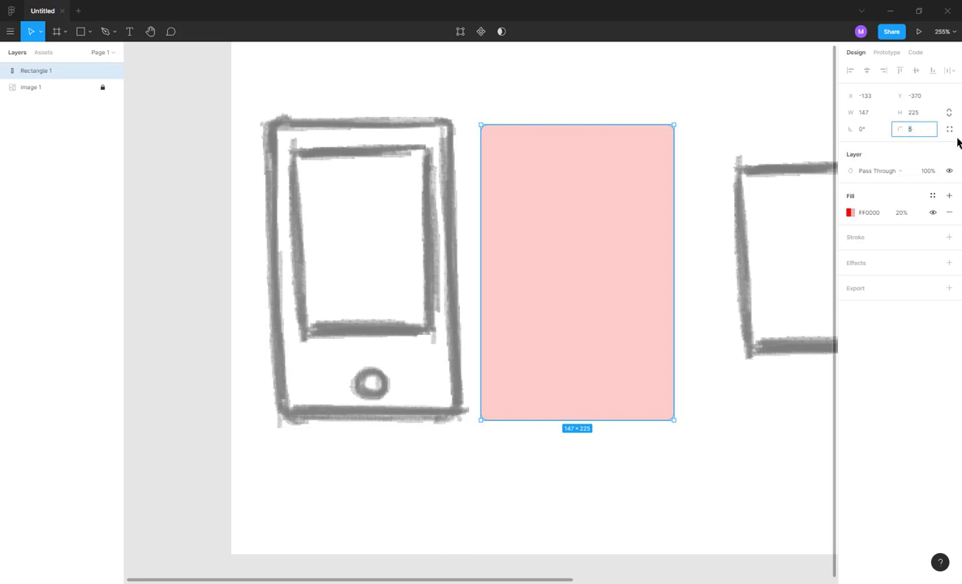
pyautogui.click(516, 89)
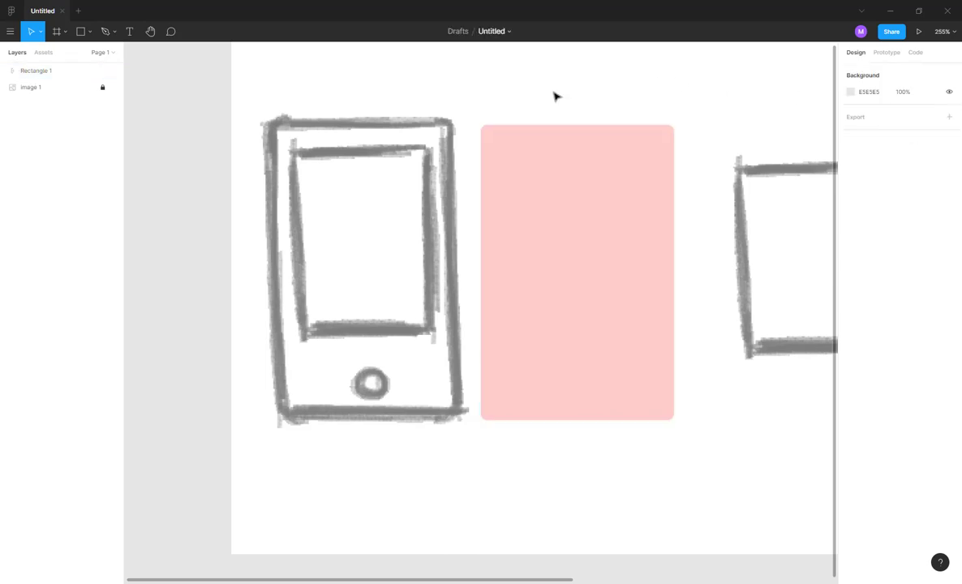
pyautogui.moveTo(537, 209)
pyautogui.mouseDown()
pyautogui.moveTo(312, 209)
pyautogui.moveTo(334, 206)
pyautogui.mouseUp()
pyautogui.click(555, 172)
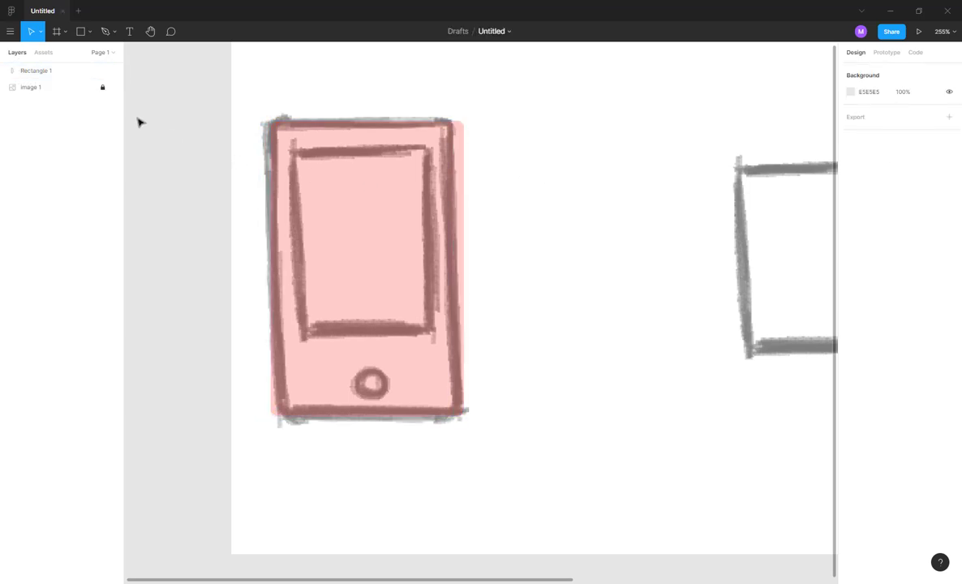
pyautogui.click(81, 32)
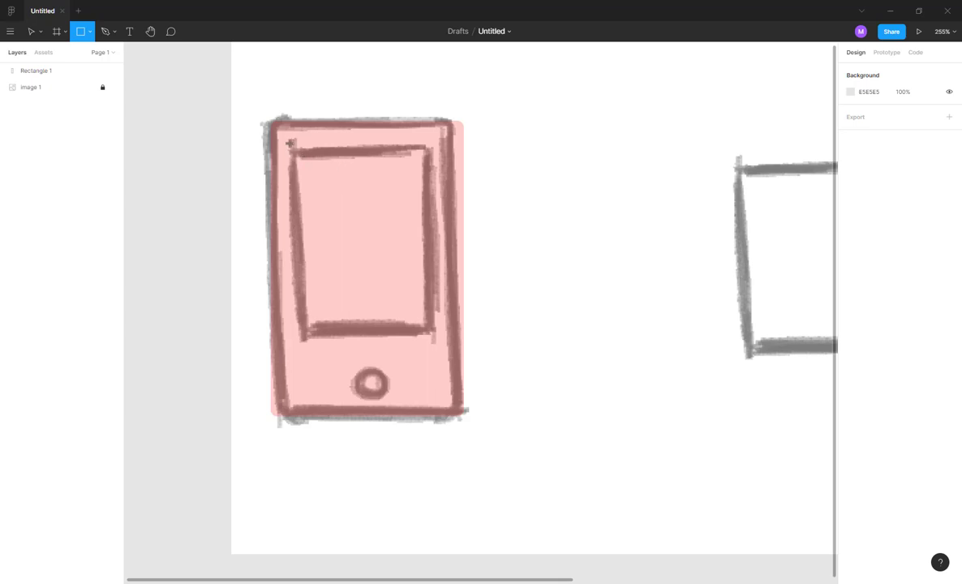
pyautogui.moveTo(289, 143)
pyautogui.mouseDown()
pyautogui.moveTo(402, 304)
pyautogui.moveTo(435, 328)
pyautogui.mouseUp()
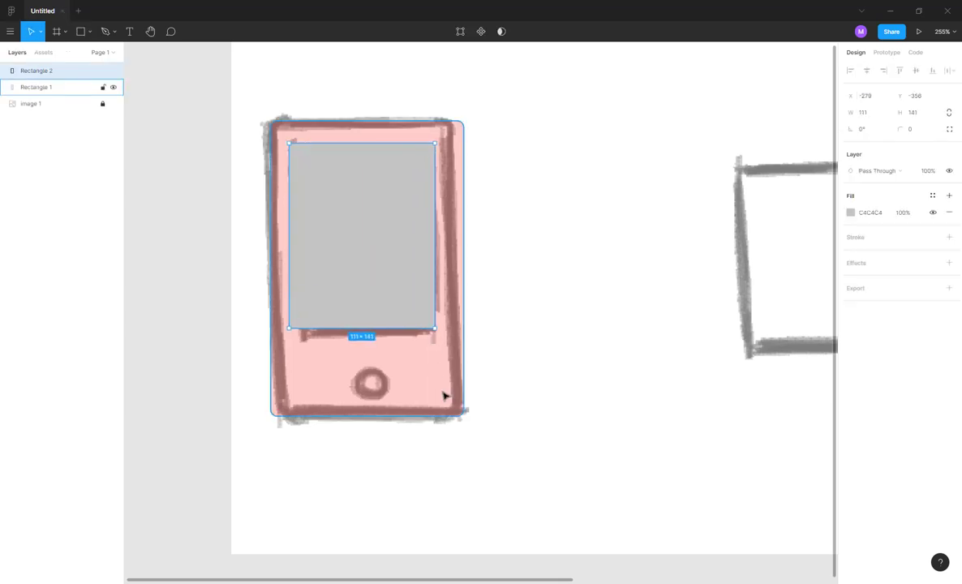
pyautogui.press('Delete')
# - Duplicate the red body rectangle and fit the copy over the sketched screen, resizing it to about 103 × 142
pyautogui.click(350, 192)
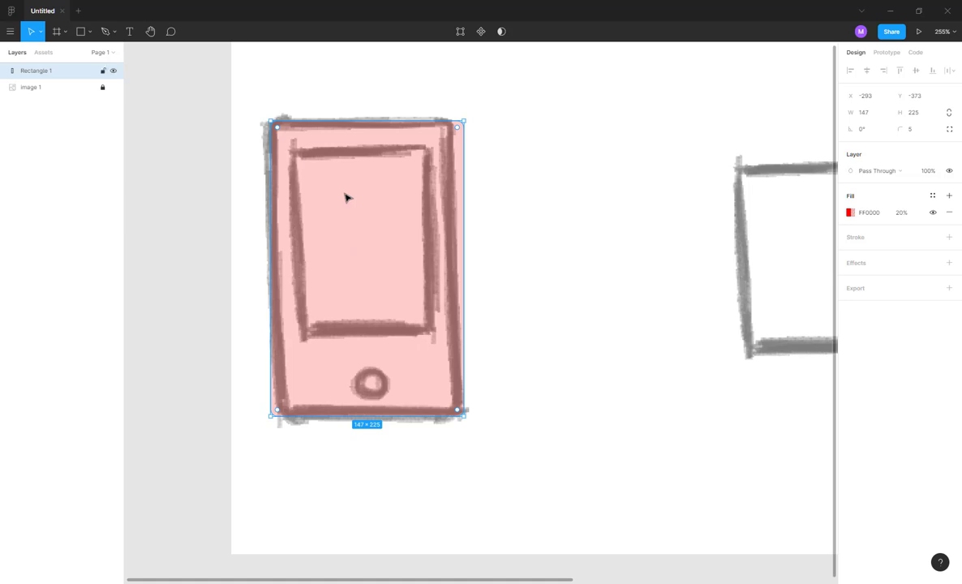
pyautogui.hotkey('ctrl', 'v')
pyautogui.moveTo(380, 215)
pyautogui.mouseDown()
pyautogui.moveTo(535, 220)
pyautogui.moveTo(359, 224)
pyautogui.mouseUp()
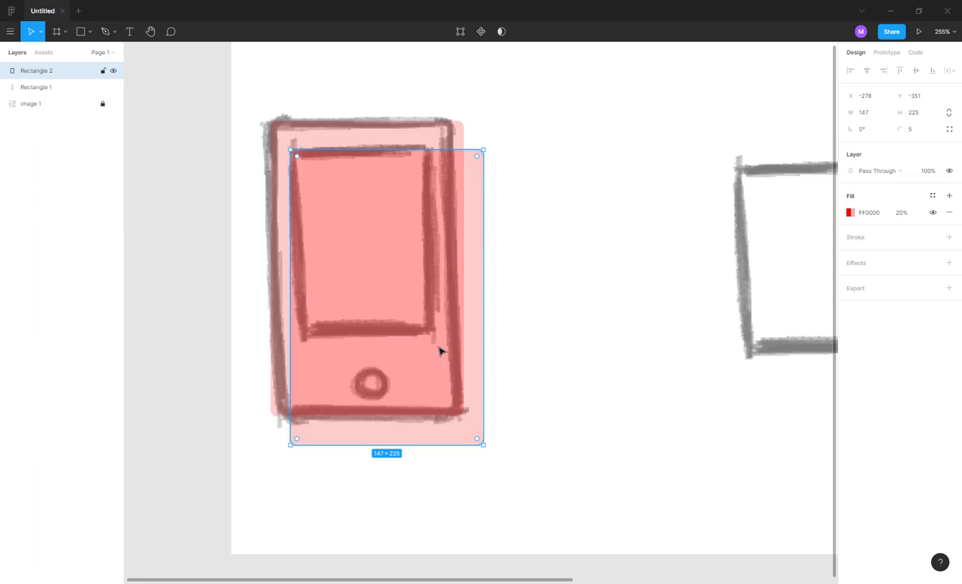
pyautogui.press('Escape')
pyautogui.click(377, 322)
pyautogui.moveTo(358, 445); pyautogui.dragTo(352, 339)
pyautogui.moveTo(483, 247); pyautogui.dragTo(433, 244)
pyautogui.click(556, 282)
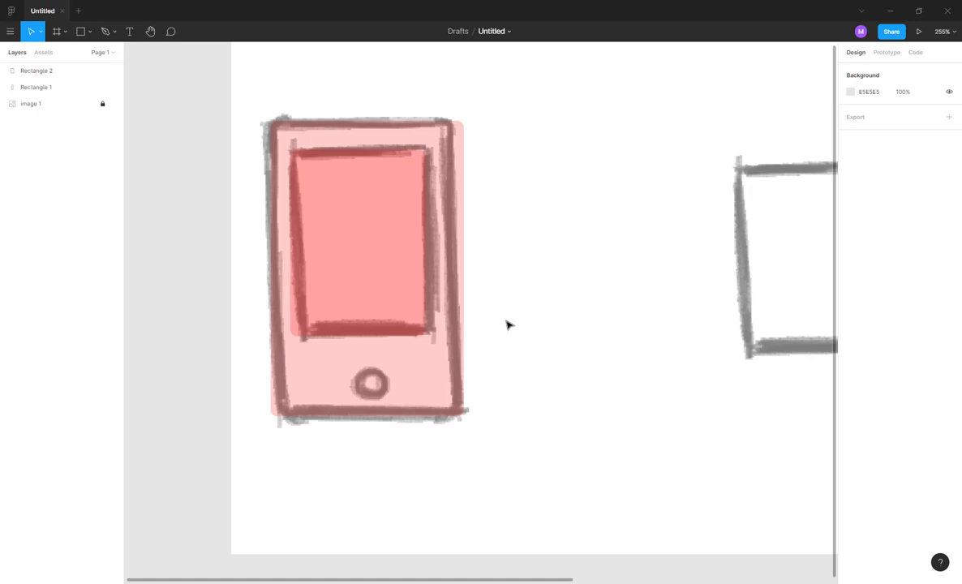
# - Move both red rectangles together beside the sketched phone and align their horizontal centers
pyautogui.moveTo(519, 212); pyautogui.dragTo(312, 334)
pyautogui.click(531, 318)
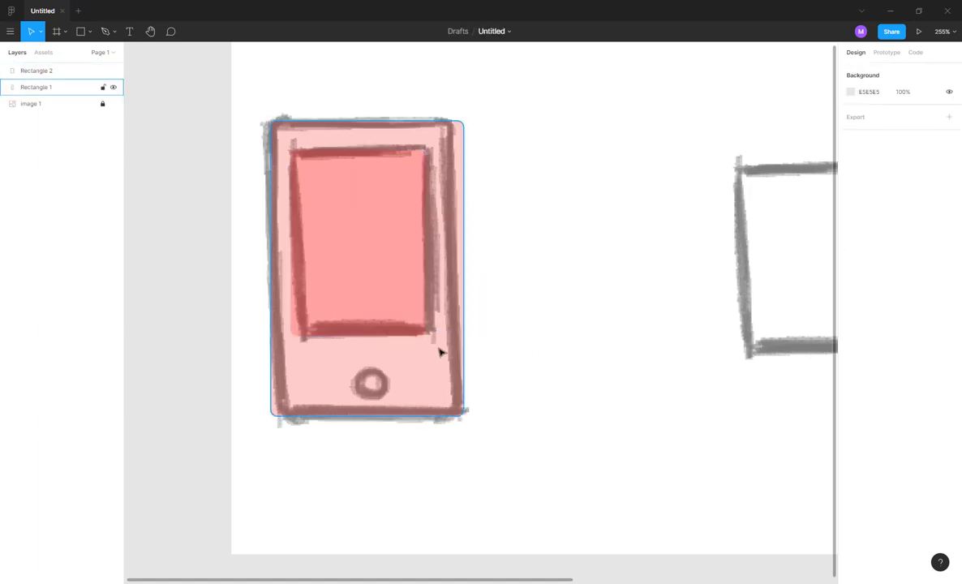
pyautogui.click(386, 277)
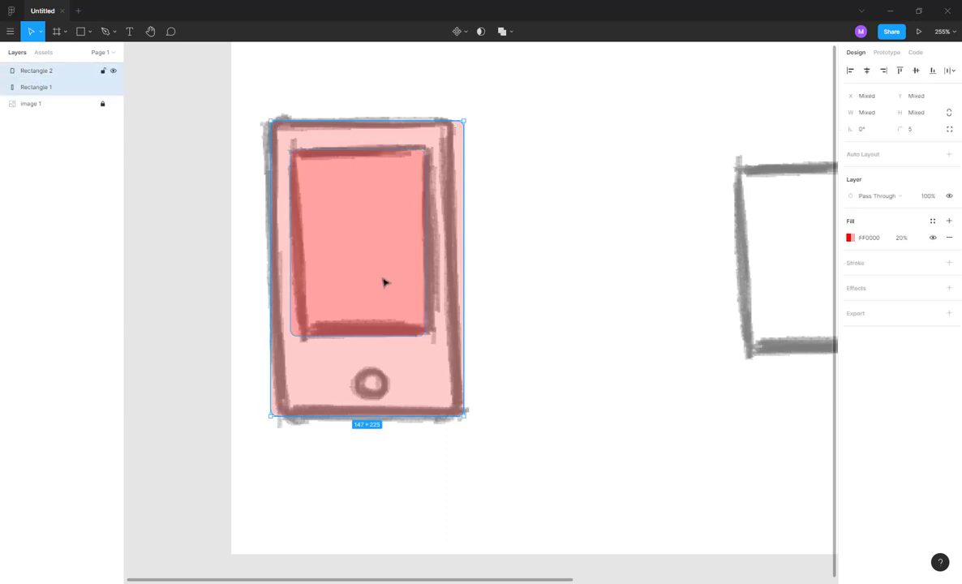
pyautogui.click(549, 335)
pyautogui.moveTo(545, 157)
pyautogui.mouseDown()
pyautogui.moveTo(452, 215)
pyautogui.moveTo(303, 376)
pyautogui.moveTo(354, 383)
pyautogui.moveTo(528, 369)
pyautogui.mouseUp()
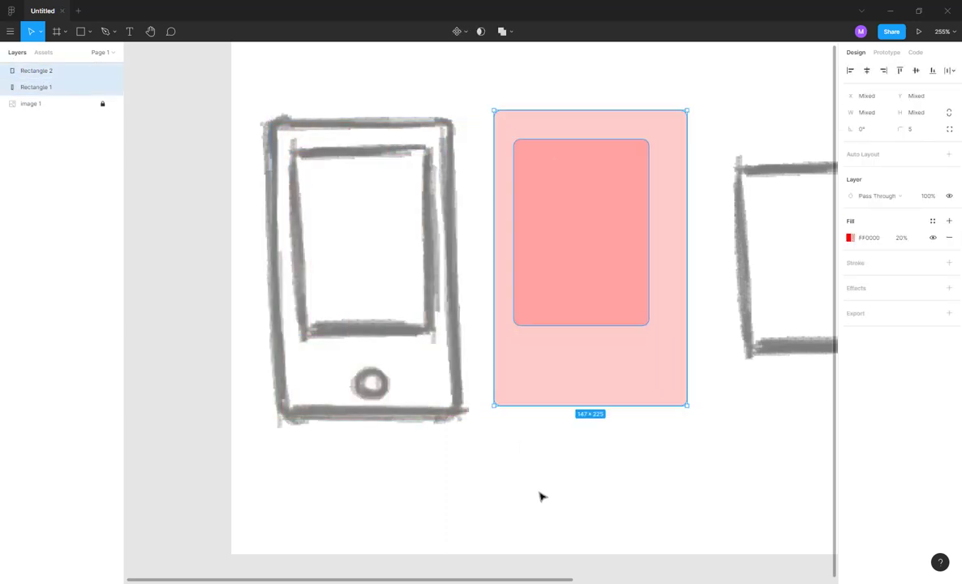
pyautogui.click(629, 479)
pyautogui.moveTo(629, 476); pyautogui.dragTo(522, 93)
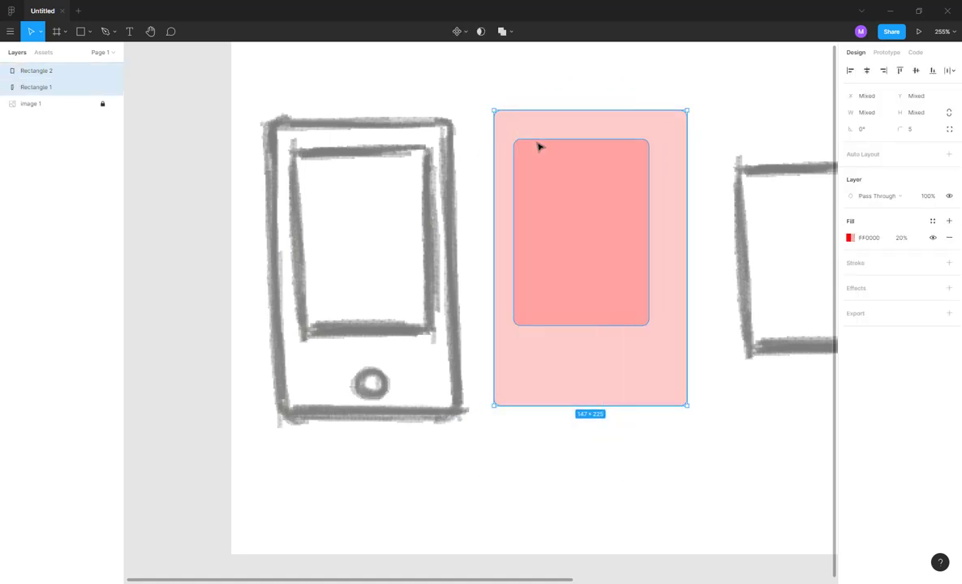
pyautogui.click(867, 71)
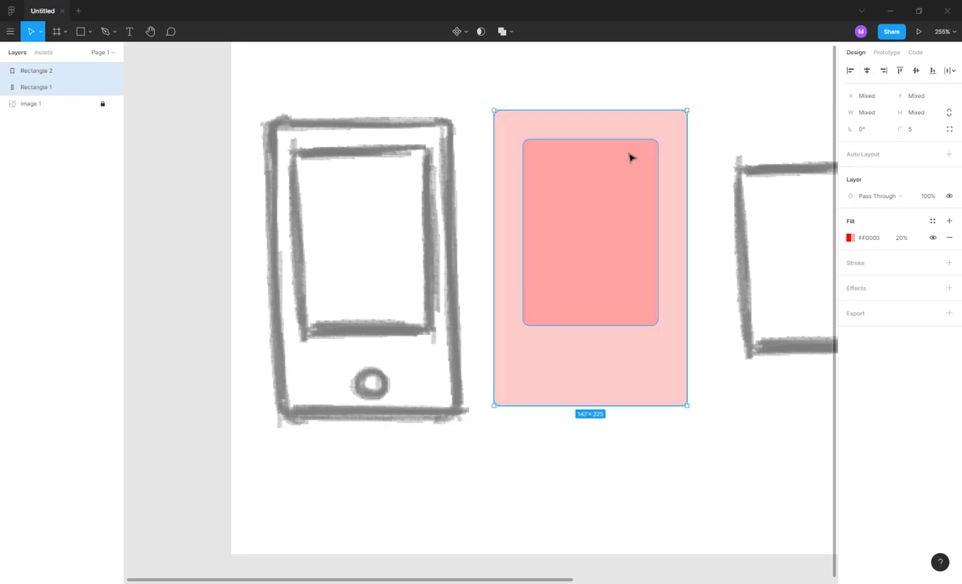
pyautogui.click(678, 78)
# - Enlarge the inner screen rectangle by extending its two sides and its top edge closer to the phone body's edges
pyautogui.click(654, 174)
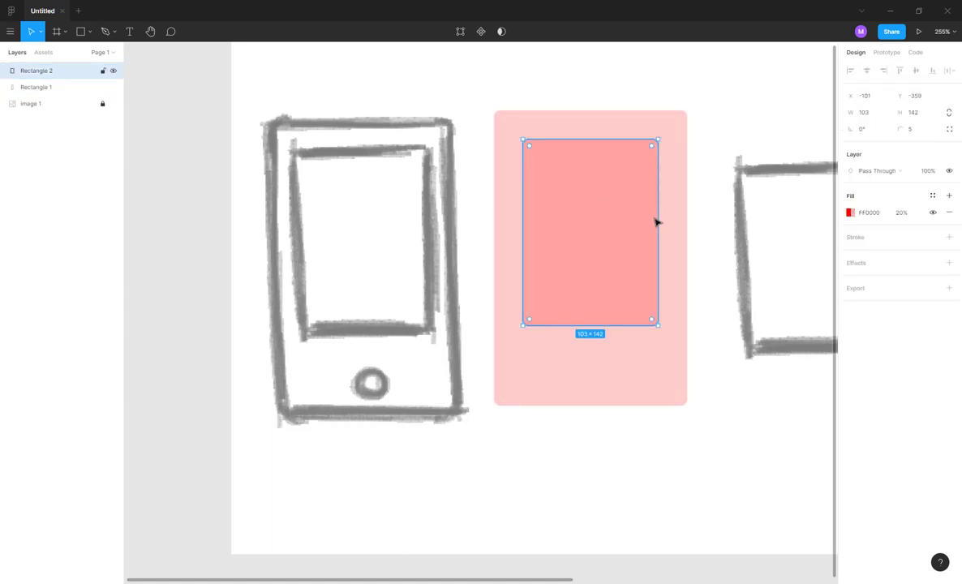
pyautogui.moveTo(659, 215); pyautogui.dragTo(674, 213)
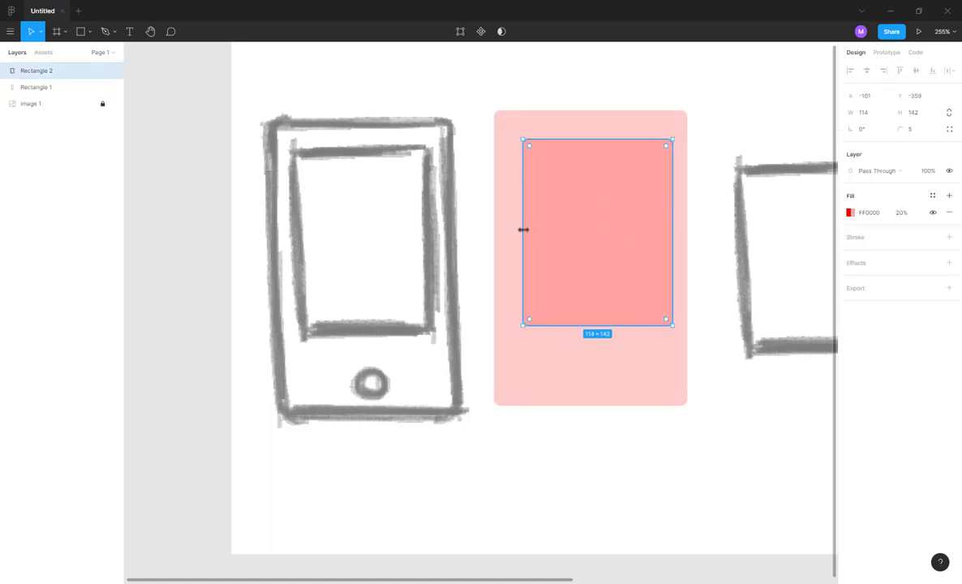
pyautogui.moveTo(521, 228); pyautogui.dragTo(510, 230)
pyautogui.moveTo(580, 141); pyautogui.dragTo(582, 127)
pyautogui.click(729, 116)
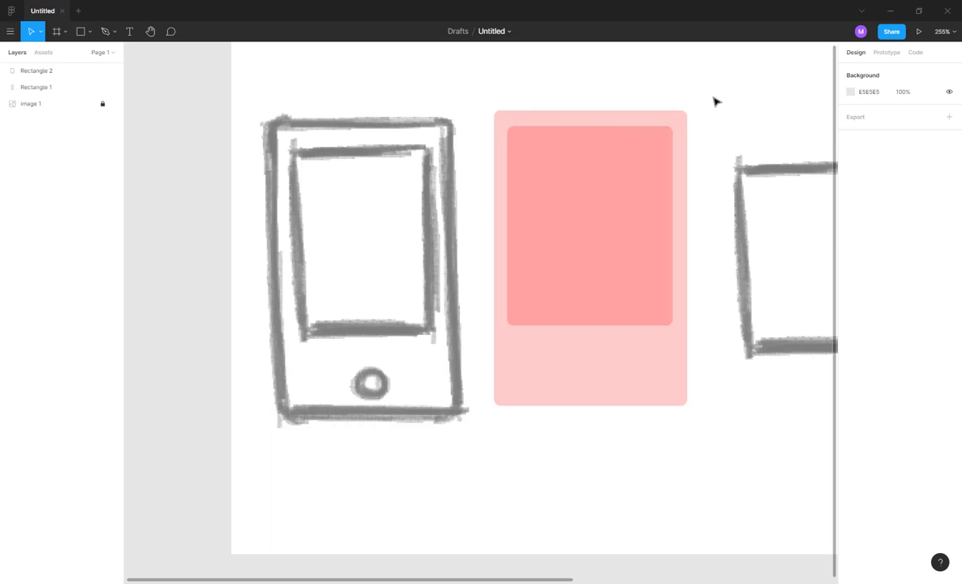
# - Narrow both rectangles together from their right edge and extend the screen rectangle downward to about 111 × 170
pyautogui.moveTo(712, 97); pyautogui.dragTo(616, 219)
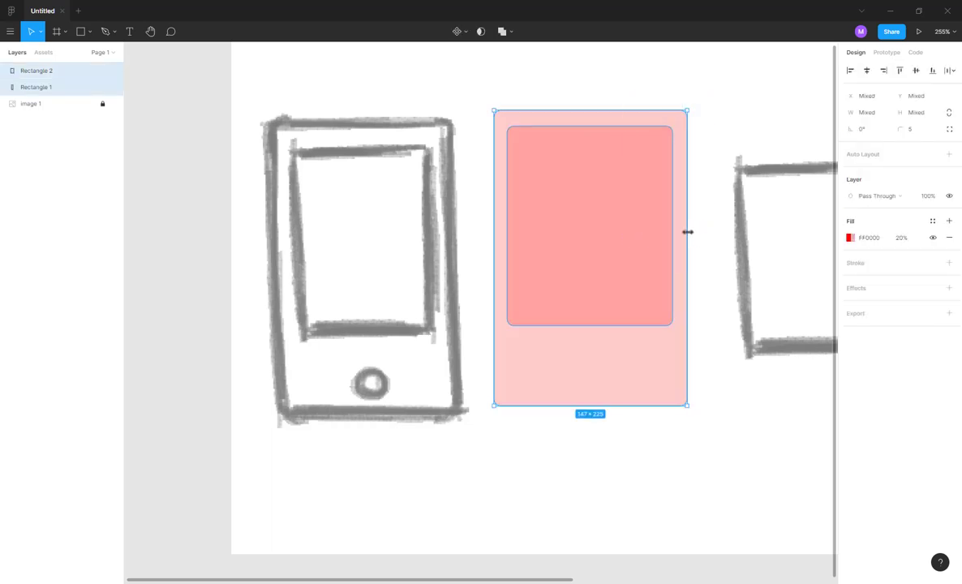
pyautogui.moveTo(687, 232); pyautogui.dragTo(664, 235)
pyautogui.click(704, 230)
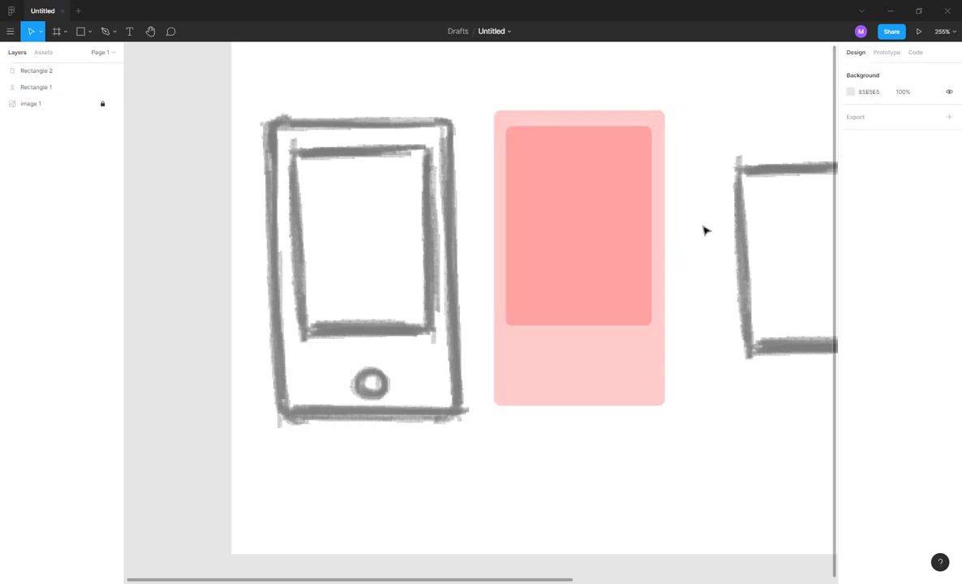
pyautogui.click(593, 320)
pyautogui.moveTo(584, 327); pyautogui.dragTo(581, 352)
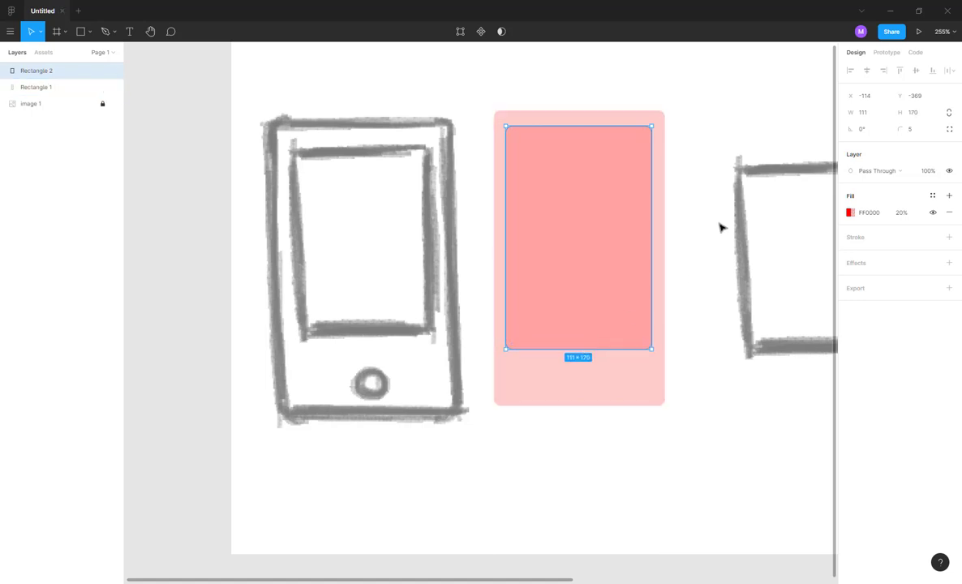
pyautogui.click(720, 228)
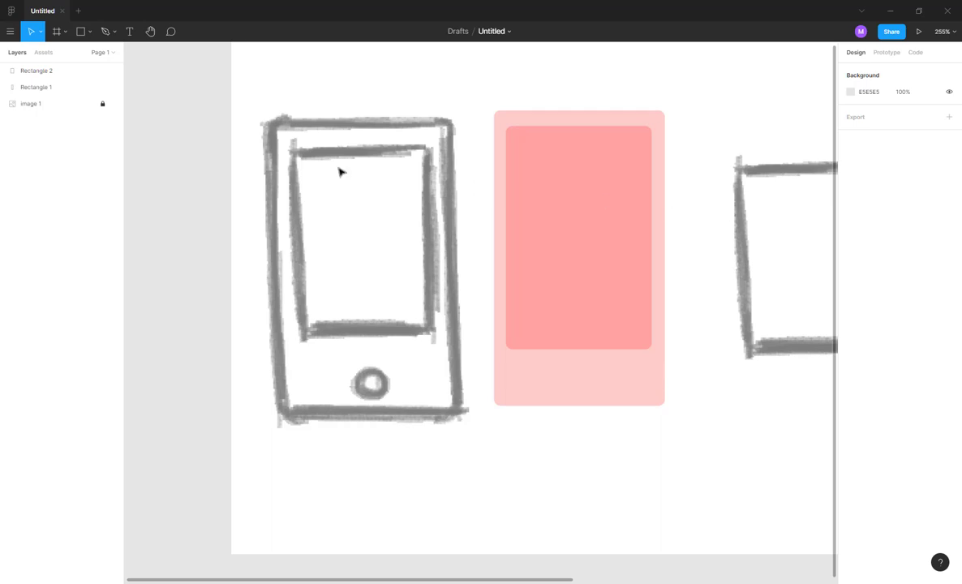
# - Draw a circle about 30 × 30 just below the red phone body using the Ellipse tool
pyautogui.press('o')
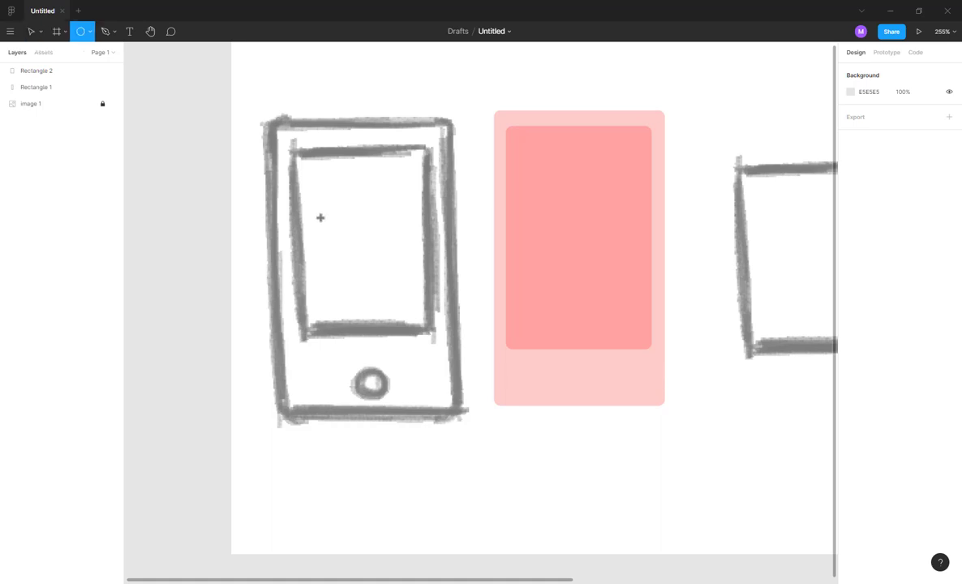
pyautogui.click(90, 32)
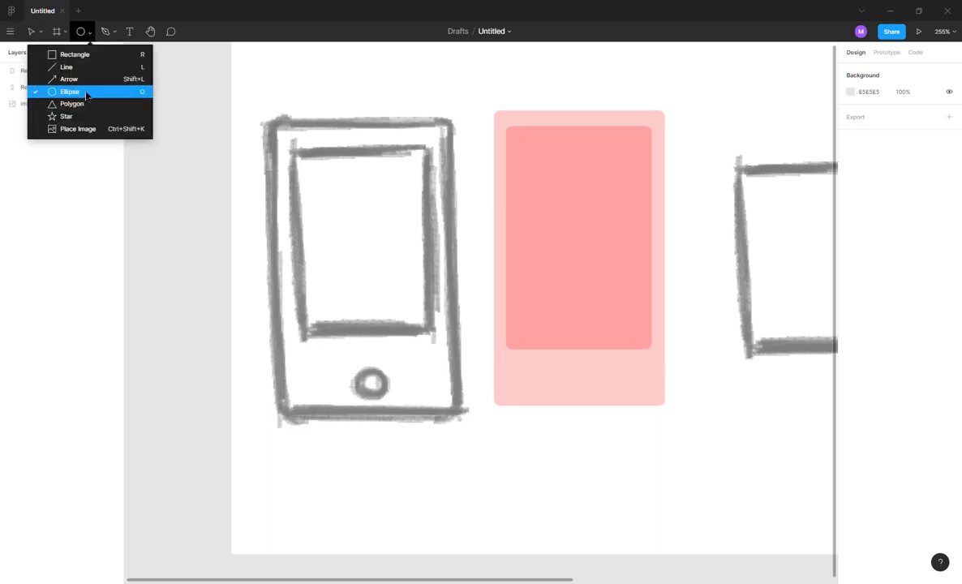
pyautogui.press('Escape')
pyautogui.click(85, 33)
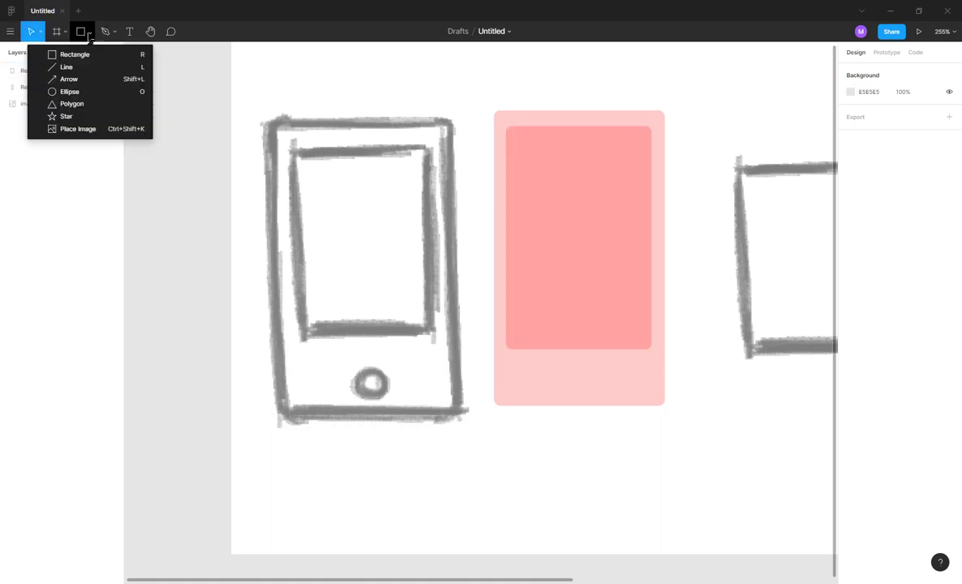
pyautogui.click(85, 93)
pyautogui.press('Escape')
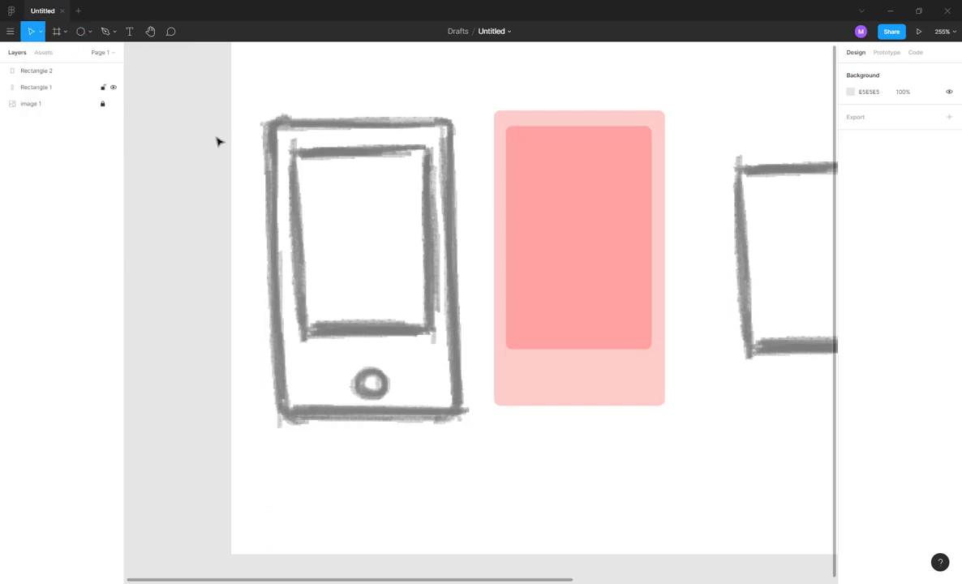
pyautogui.press('o')
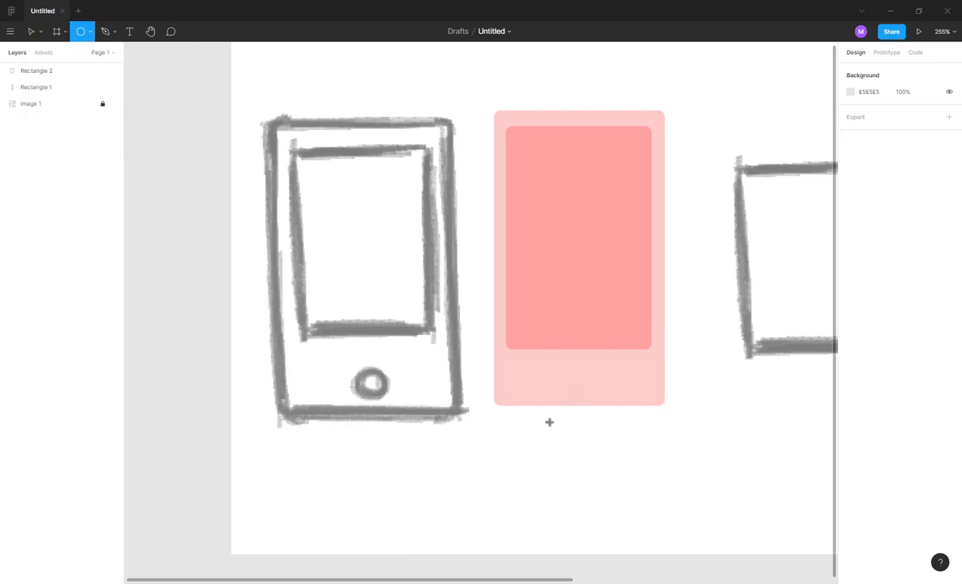
pyautogui.moveTo(549, 422); pyautogui.dragTo(589, 463)
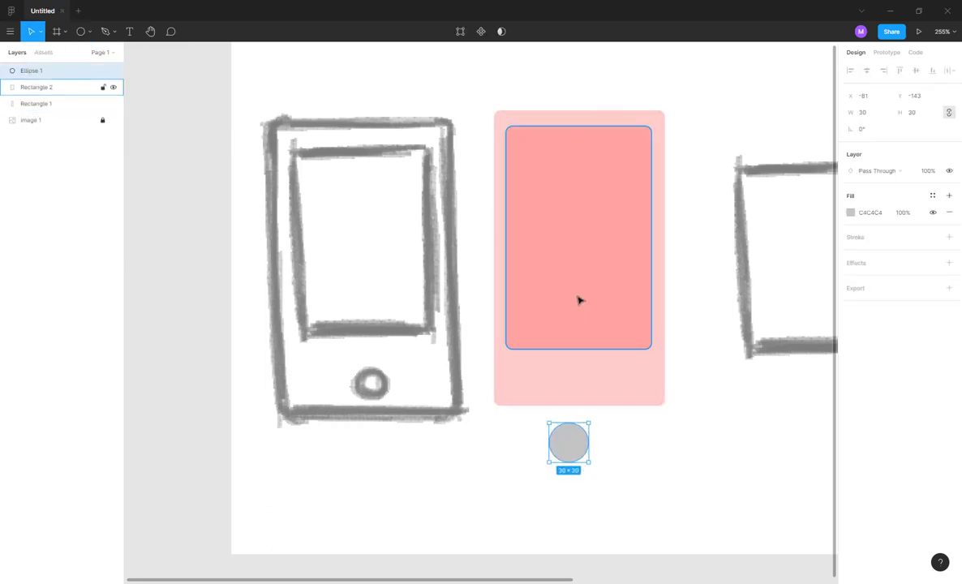
pyautogui.click(582, 269)
pyautogui.moveTo(573, 275); pyautogui.dragTo(596, 305)
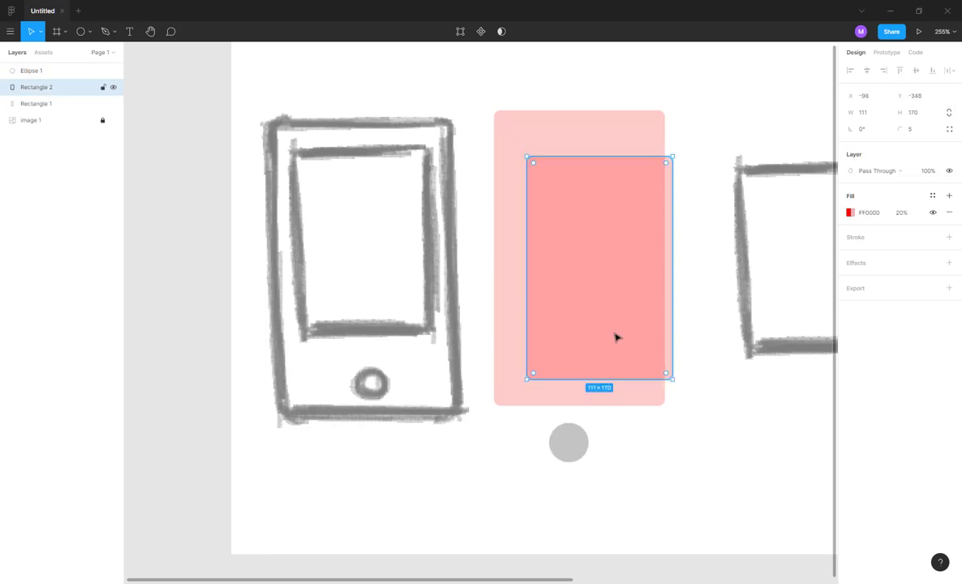
pyautogui.hotkey('ctrl', 'z')
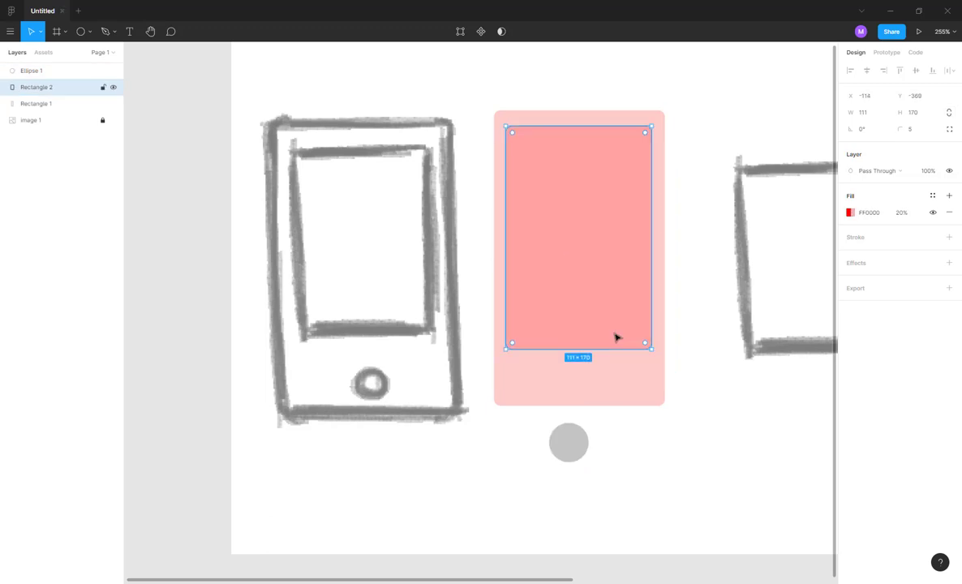
# - Move the circle onto the phone body below the screen and fill it with FF0000 at 20% opacity
pyautogui.click(586, 457)
pyautogui.moveTo(576, 438); pyautogui.dragTo(587, 378)
pyautogui.click(850, 213)
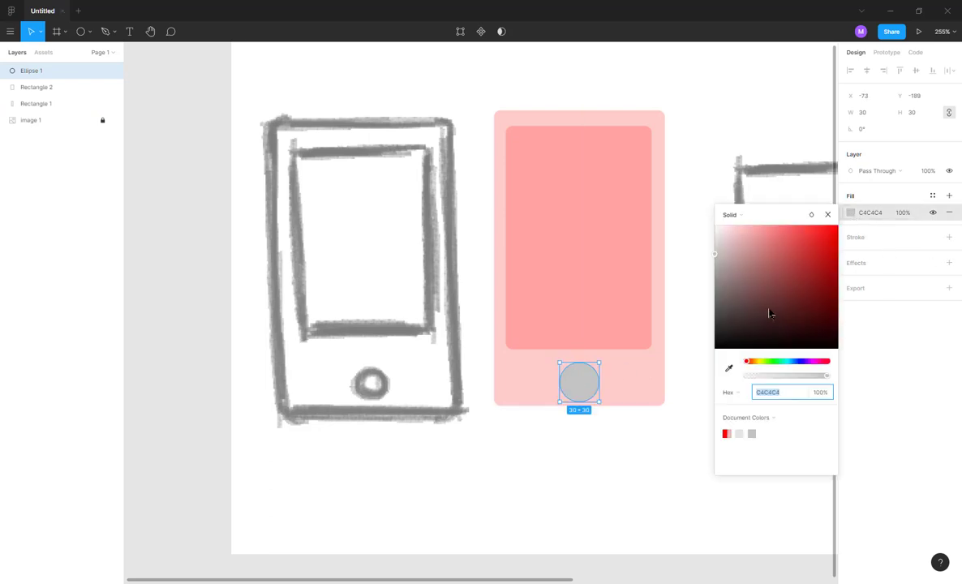
pyautogui.moveTo(775, 321)
pyautogui.mouseDown()
pyautogui.moveTo(876, 382)
pyautogui.moveTo(790, 267)
pyautogui.moveTo(850, 213)
pyautogui.mouseUp()
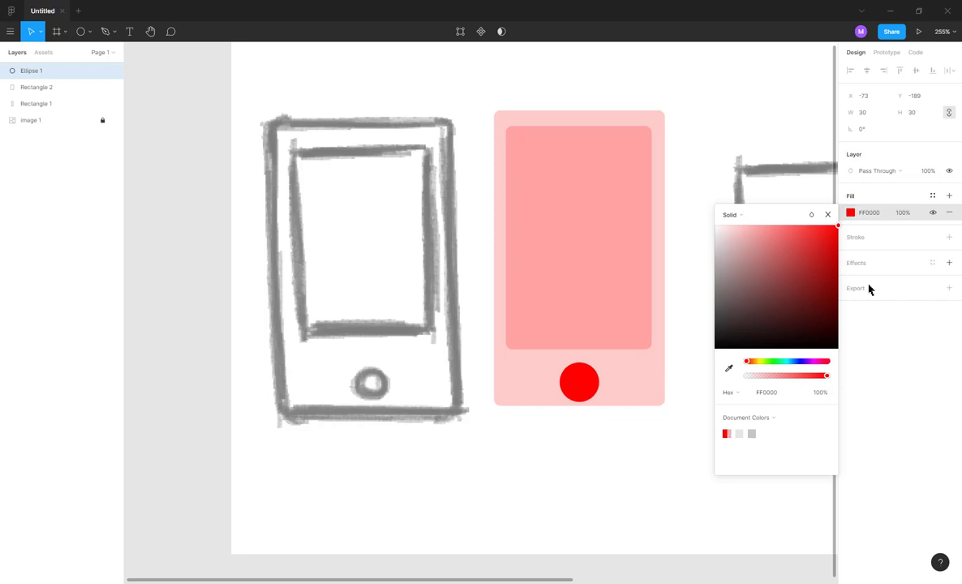
pyautogui.click(903, 214)
pyautogui.write('20')
pyautogui.press('Return')
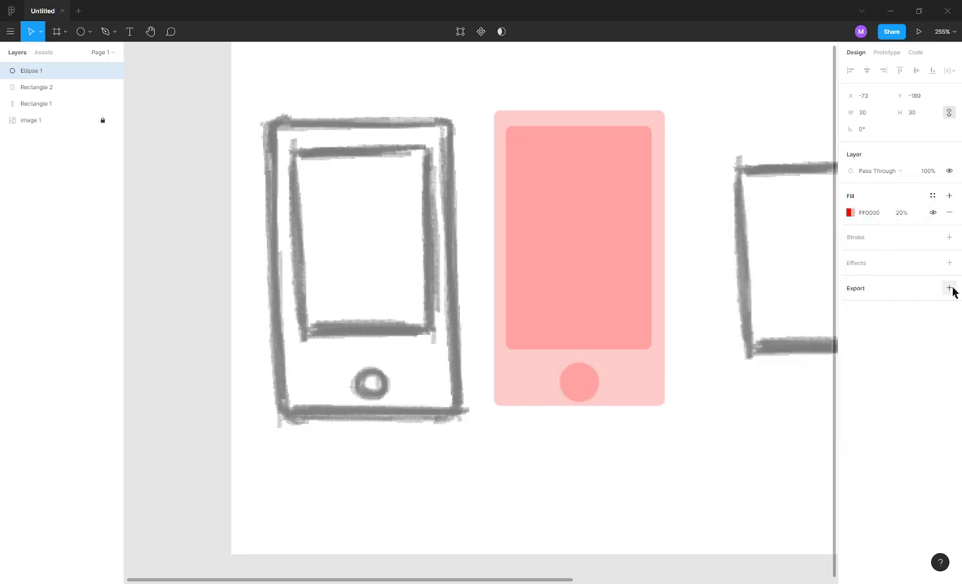
# - Raise the circle slightly within the phone body and align the horizontal centers of body, screen and circle
pyautogui.moveTo(579, 377); pyautogui.dragTo(616, 374)
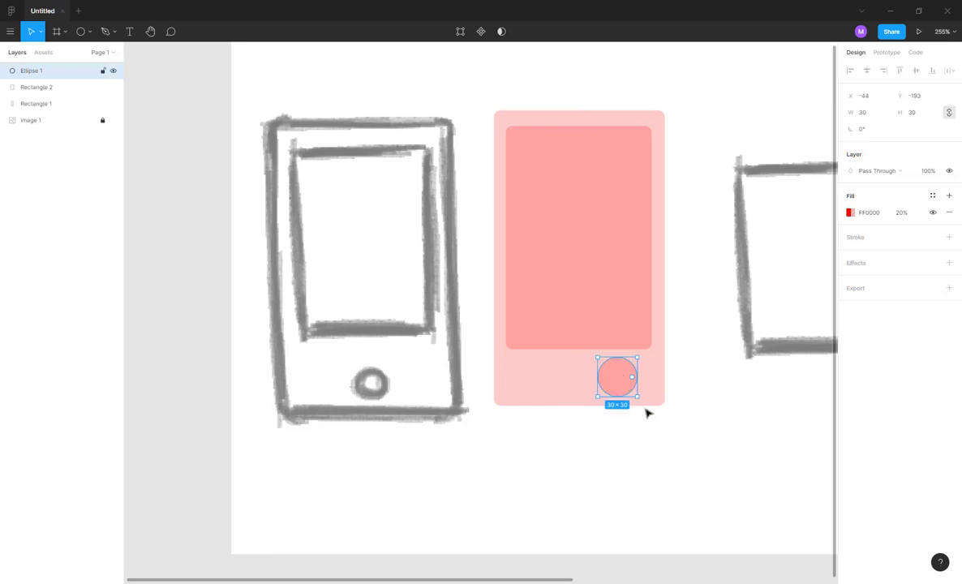
pyautogui.click(646, 411)
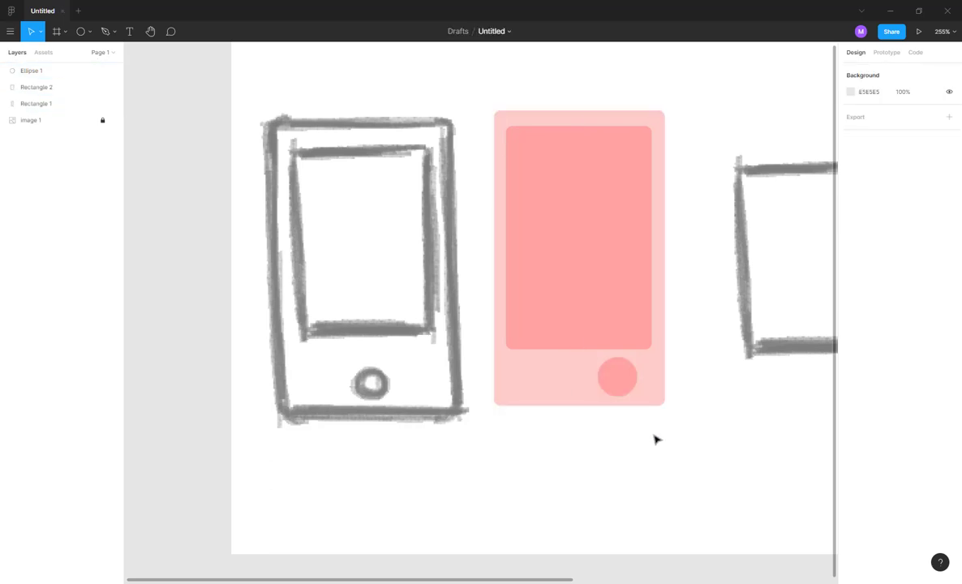
pyautogui.moveTo(654, 432); pyautogui.dragTo(554, 225)
pyautogui.click(867, 71)
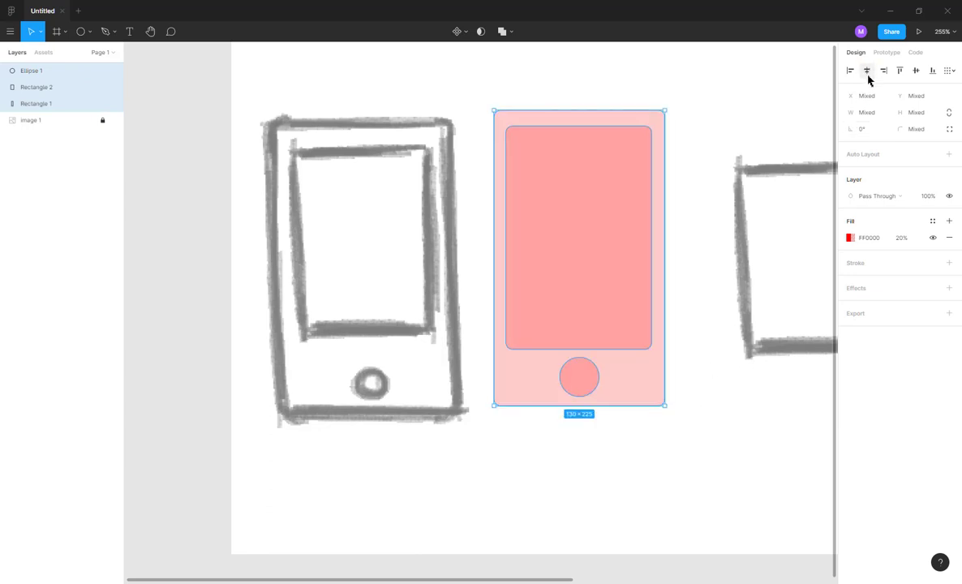
pyautogui.click(664, 457)
# - Shrink the home button circle to 20 × 20 and align all three shapes by their horizontal centers again
pyautogui.scroll(5, 581, 378)
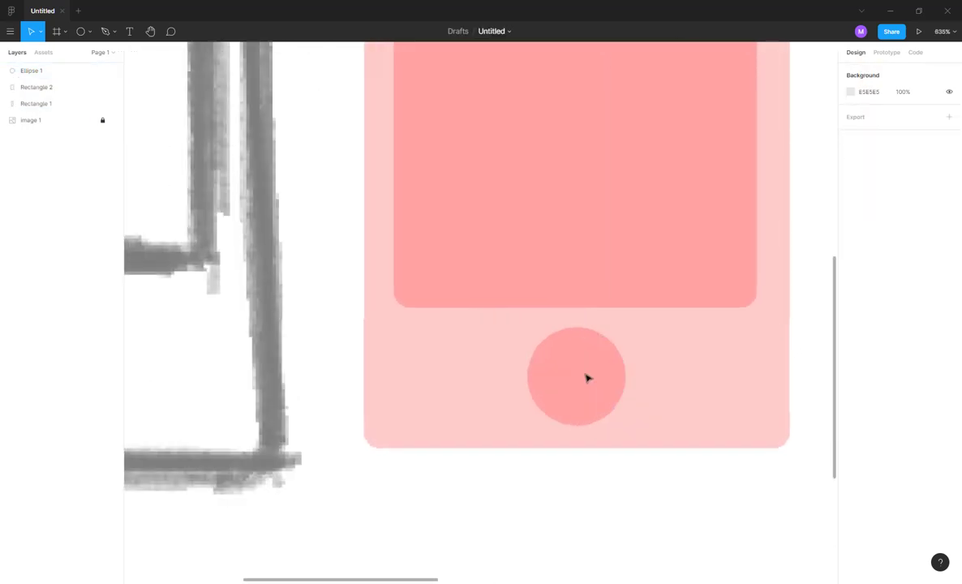
pyautogui.click(587, 378)
pyautogui.moveTo(623, 423); pyautogui.dragTo(580, 392)
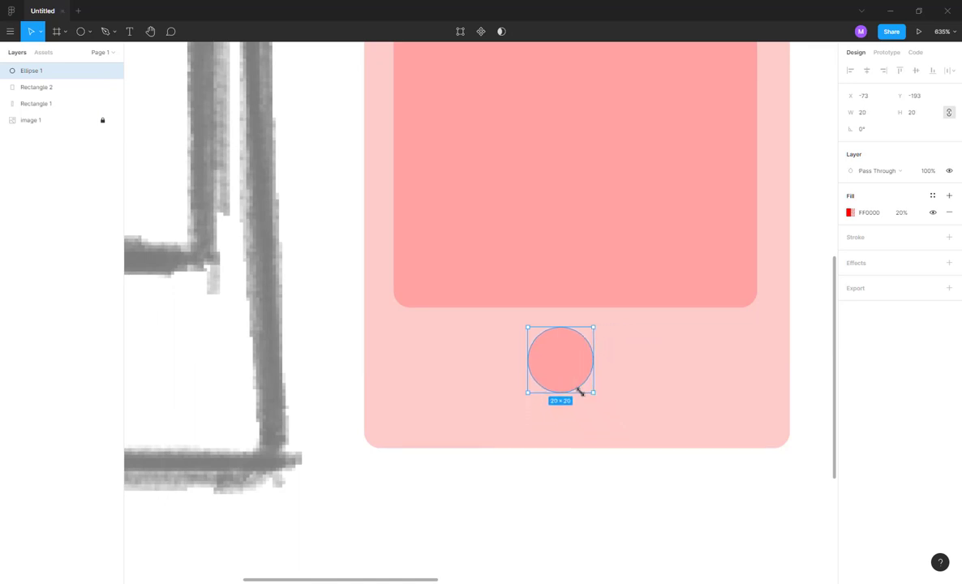
pyautogui.click(638, 454)
pyautogui.hotkey('ctrl', 'a')
pyautogui.click(870, 73)
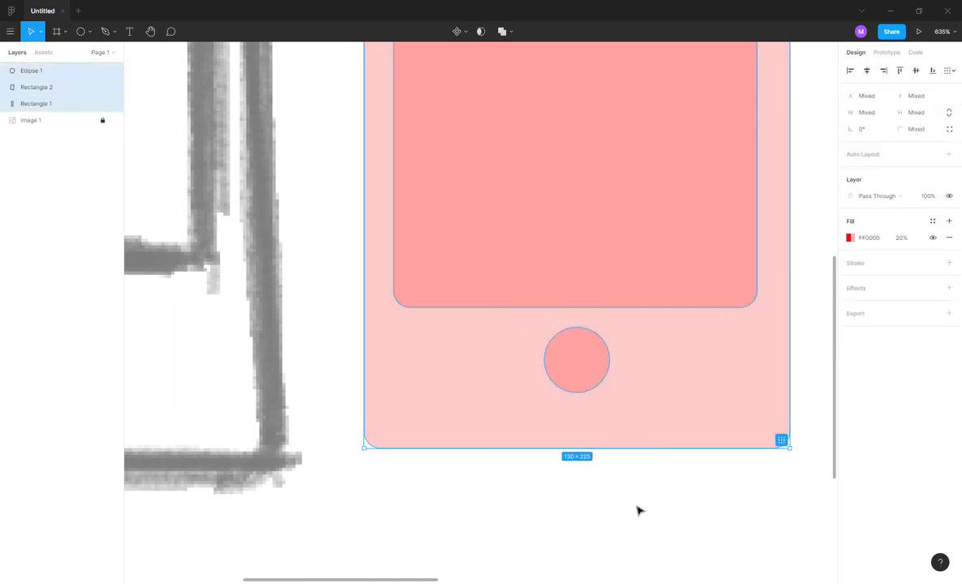
pyautogui.click(638, 508)
pyautogui.scroll(-3, 537, 369)
pyautogui.scroll(-3, 537, 371)
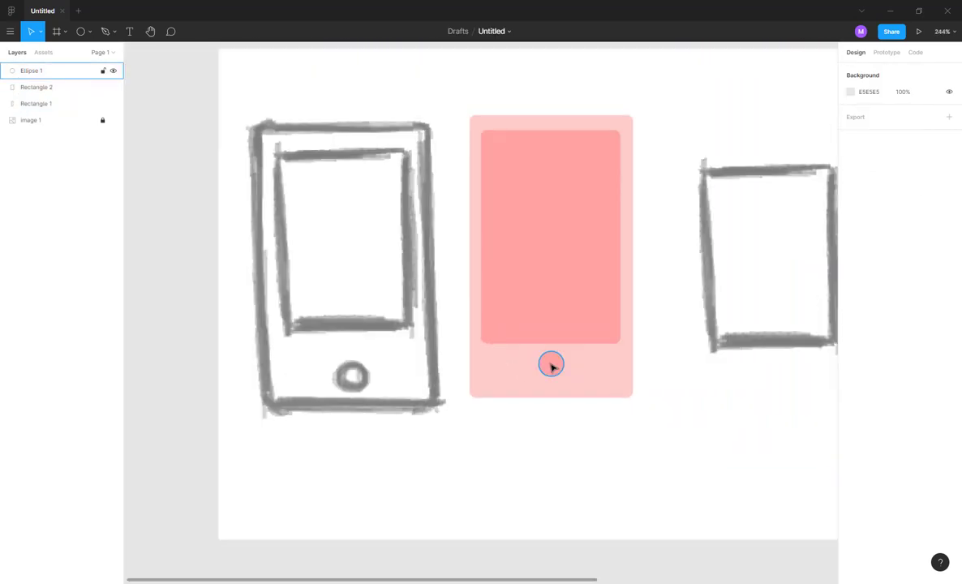
# - Shorten the phone body from its bottom edge to about 130 × 219
pyautogui.click(552, 367)
pyautogui.moveTo(552, 368)
pyautogui.mouseDown()
pyautogui.moveTo(552, 386)
pyautogui.moveTo(558, 371)
pyautogui.mouseUp()
pyautogui.click(598, 369)
pyautogui.click(558, 419)
pyautogui.click(558, 371)
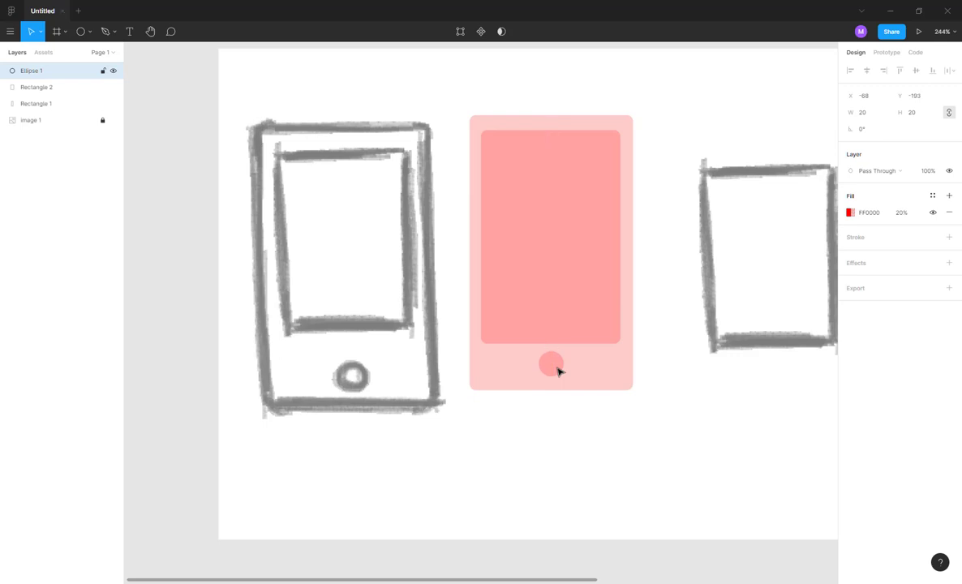
# - Shrink the screen rectangle evenly inward to about 103 × 160 and shift it slightly up within the phone body
pyautogui.click(570, 244)
pyautogui.moveTo(481, 233); pyautogui.dragTo(486, 234)
pyautogui.moveTo(541, 129); pyautogui.dragTo(542, 136)
pyautogui.click(592, 103)
pyautogui.click(565, 191)
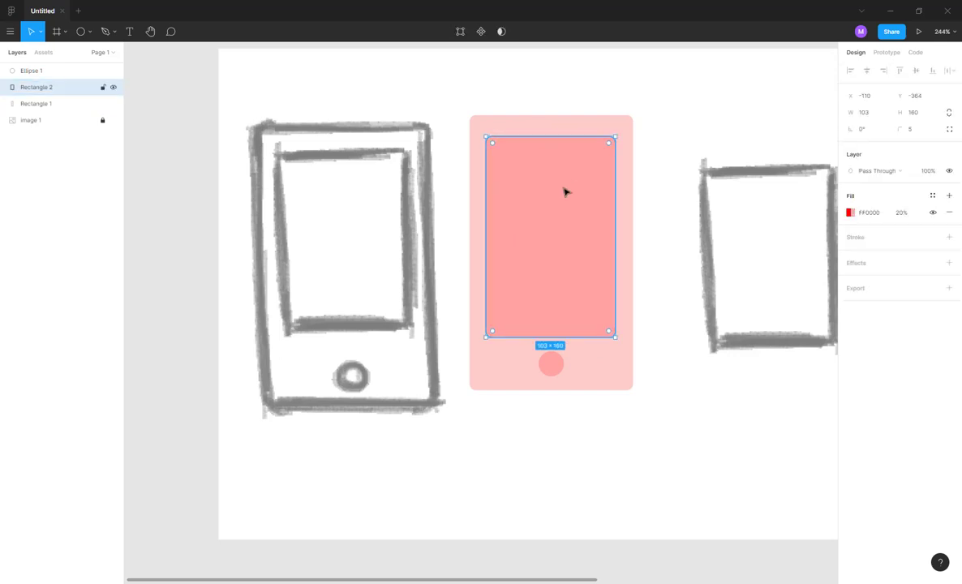
pyautogui.moveTo(566, 191); pyautogui.dragTo(565, 189)
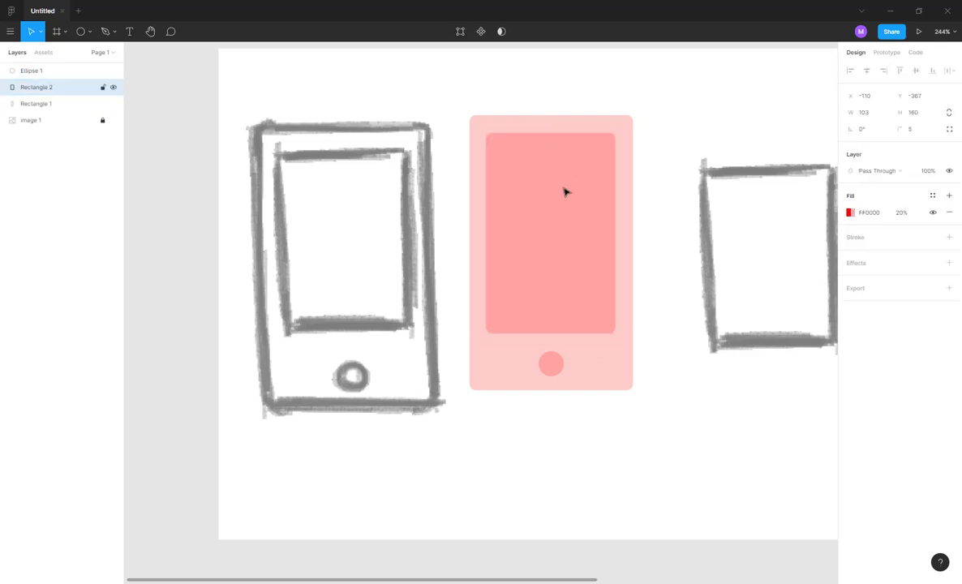
# - Enlarge the home button circle slightly and align its horizontal center with the phone body and screen
pyautogui.click(563, 365)
pyautogui.moveTo(565, 351); pyautogui.dragTo(567, 349)
pyautogui.moveTo(576, 433); pyautogui.dragTo(548, 204)
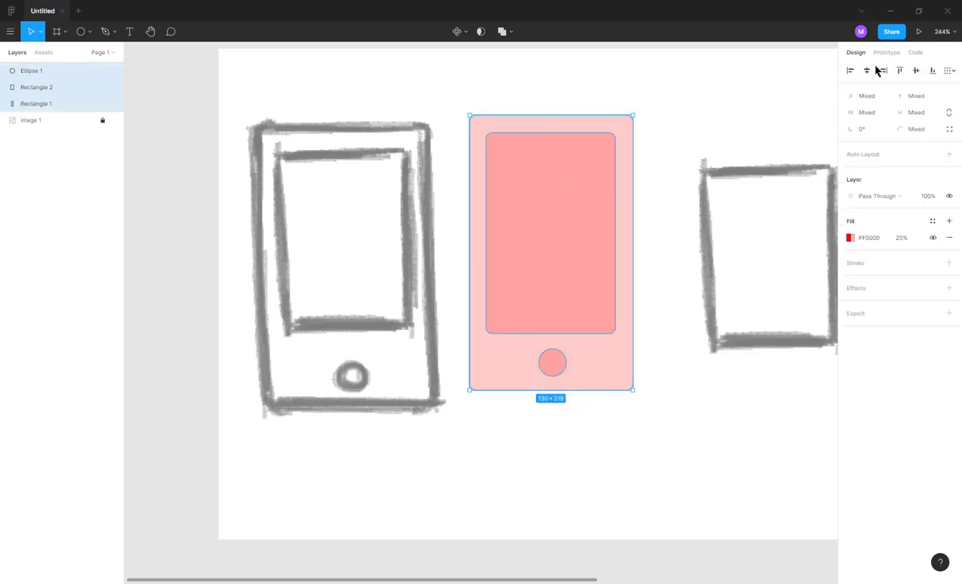
pyautogui.click(708, 107)
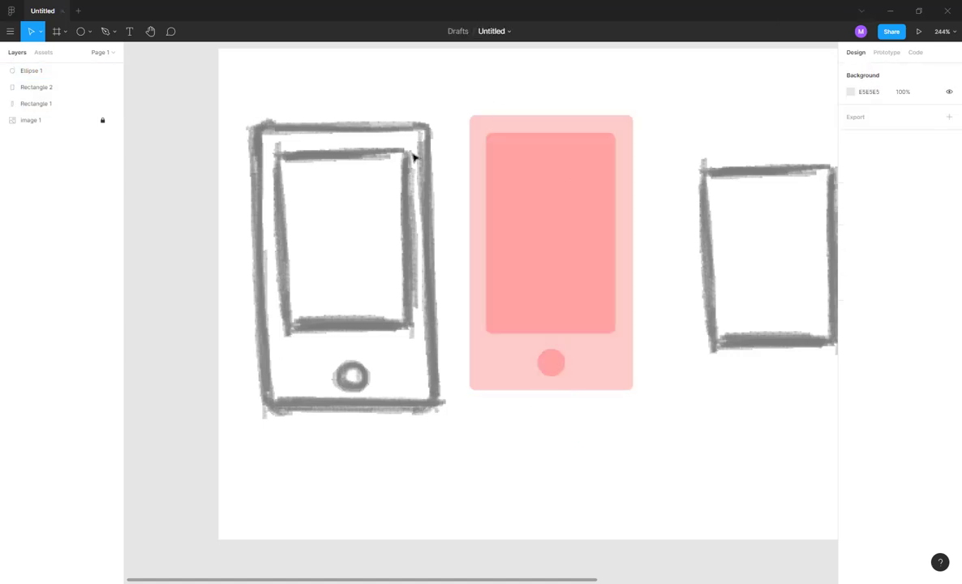
# - Move the phone body, screen and home button together onto the empty canvas below the sketch image
pyautogui.scroll(-3, 412, 158)
pyautogui.scroll(-3, 409, 163)
pyautogui.scroll(4, 409, 162)
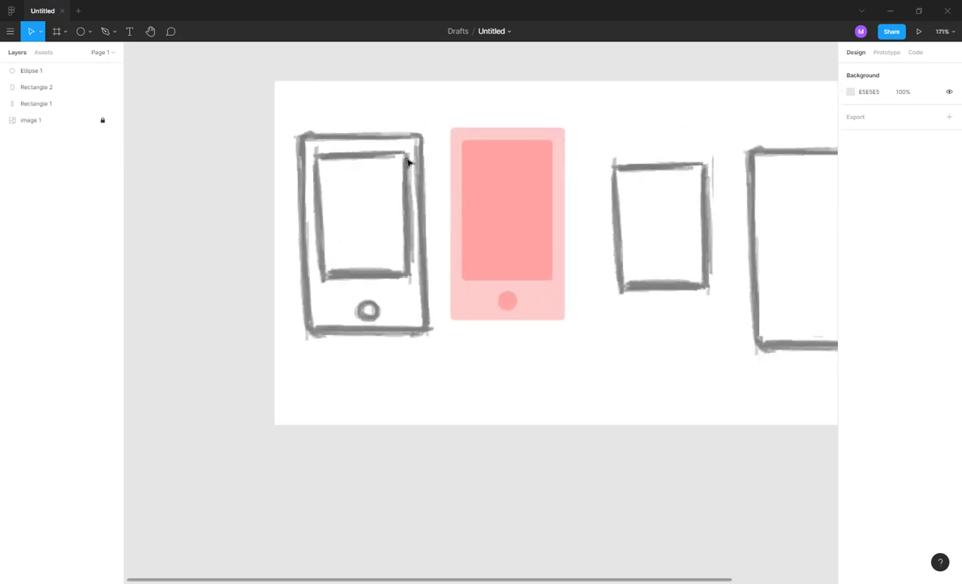
pyautogui.scroll(-1, 409, 163)
pyautogui.scroll(-3, 409, 163)
pyautogui.moveTo(449, 112); pyautogui.dragTo(381, 203)
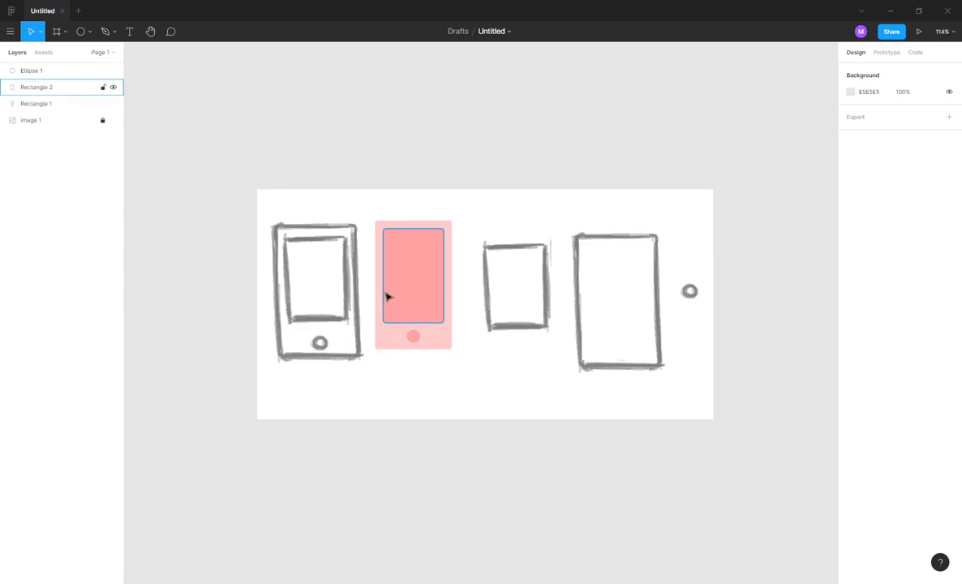
pyautogui.moveTo(367, 198); pyautogui.dragTo(453, 369)
pyautogui.scroll(-3, 454, 374)
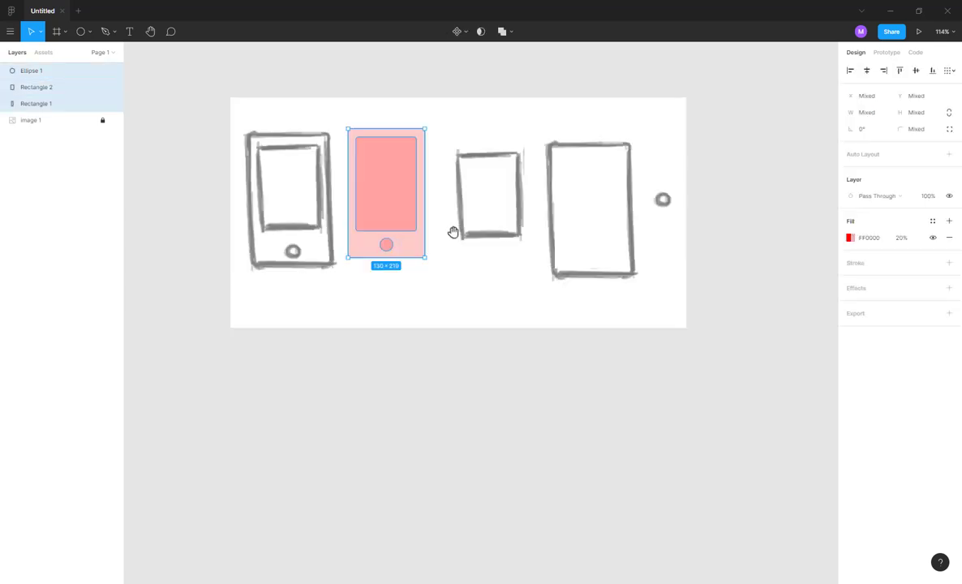
pyautogui.moveTo(389, 121); pyautogui.dragTo(297, 352)
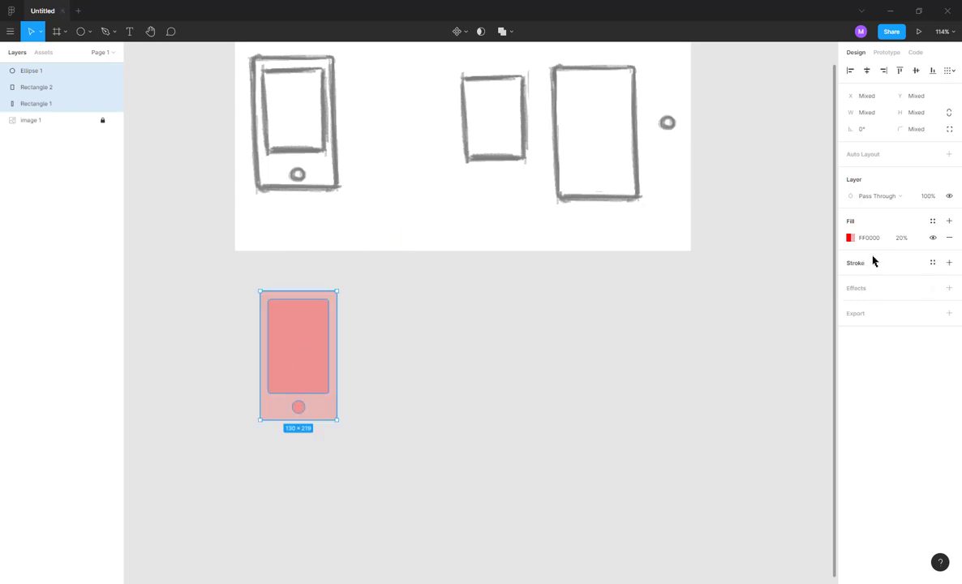
# - Add a black 000000 inside stroke of weight 1 to the phone body, screen and home button
pyautogui.click(378, 280)
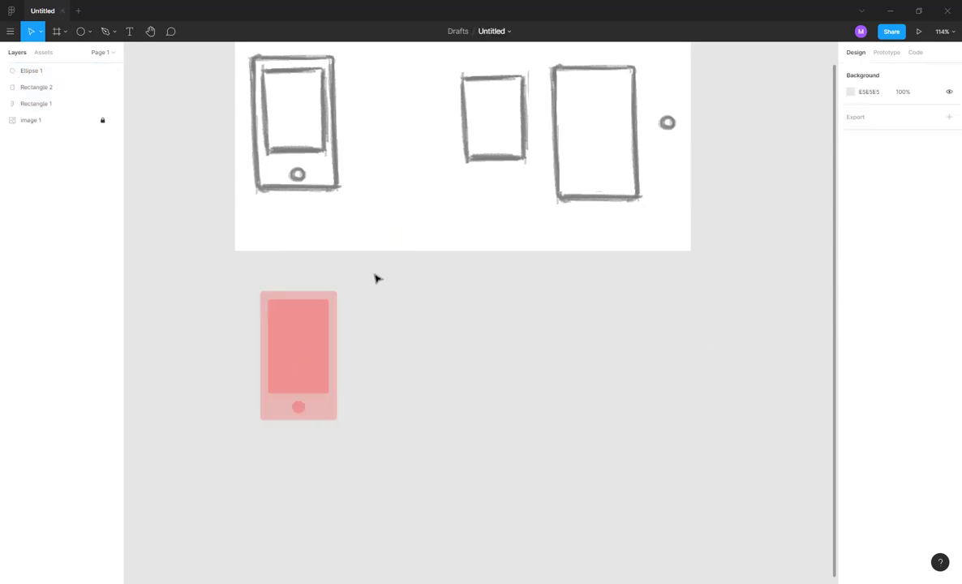
pyautogui.moveTo(366, 269); pyautogui.dragTo(240, 477)
pyautogui.scroll(-1, 370, 292)
pyautogui.scroll(6, 369, 292)
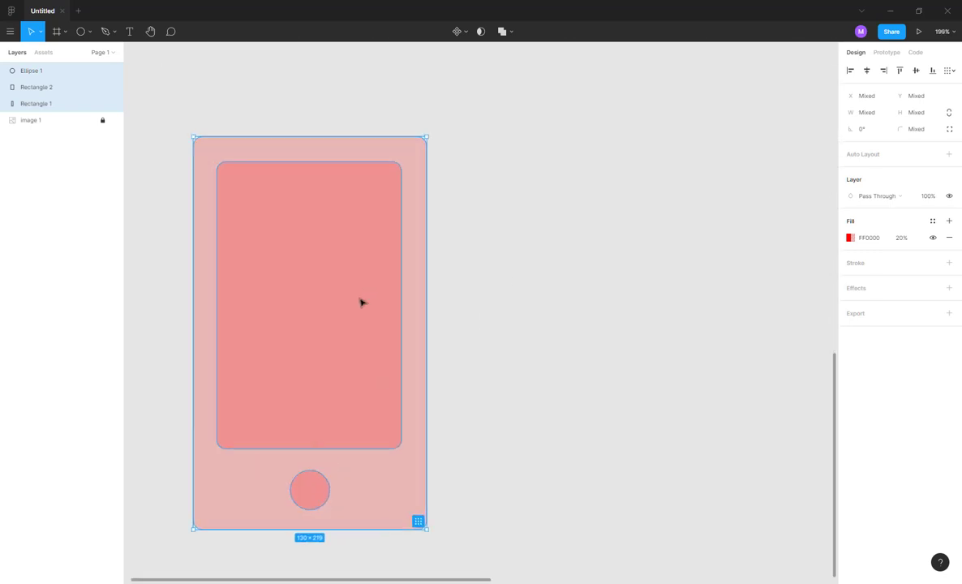
pyautogui.moveTo(414, 268); pyautogui.dragTo(428, 258)
pyautogui.click(526, 199)
pyautogui.click(477, 200)
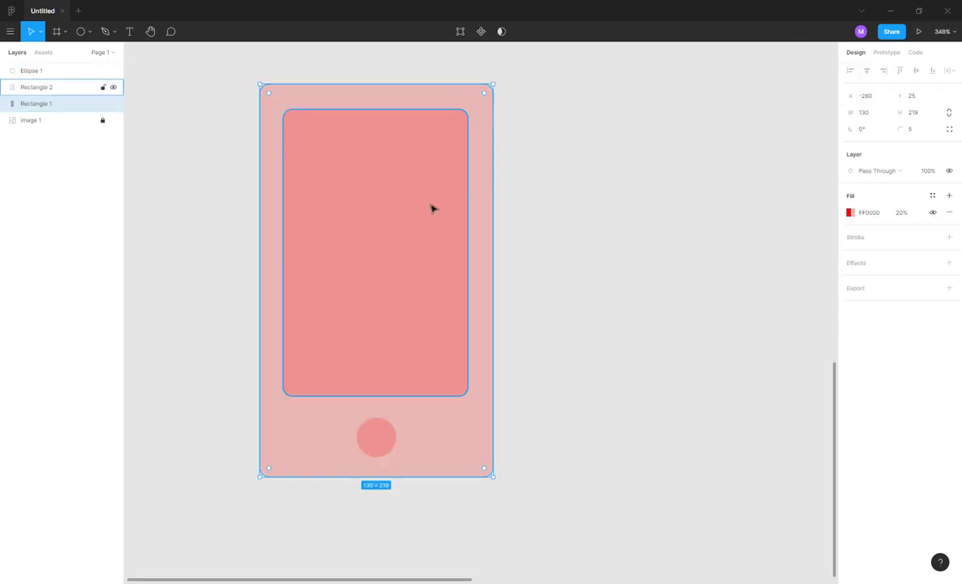
pyautogui.keyDown('shift'); pyautogui.click(432, 208); pyautogui.keyUp('shift')
pyautogui.keyDown('shift'); pyautogui.click(388, 448); pyautogui.keyUp('shift')
pyautogui.moveTo(568, 138); pyautogui.dragTo(435, 503)
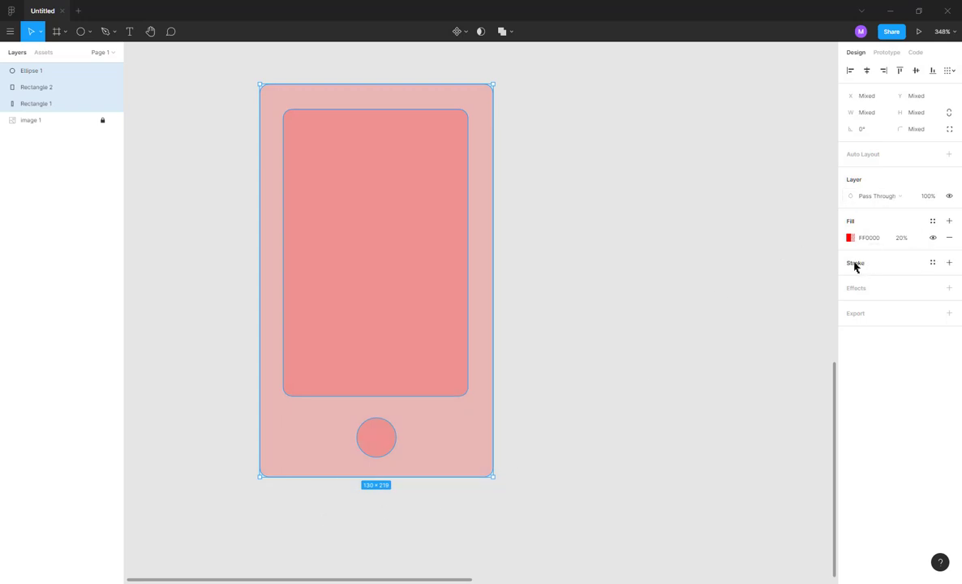
pyautogui.click(855, 264)
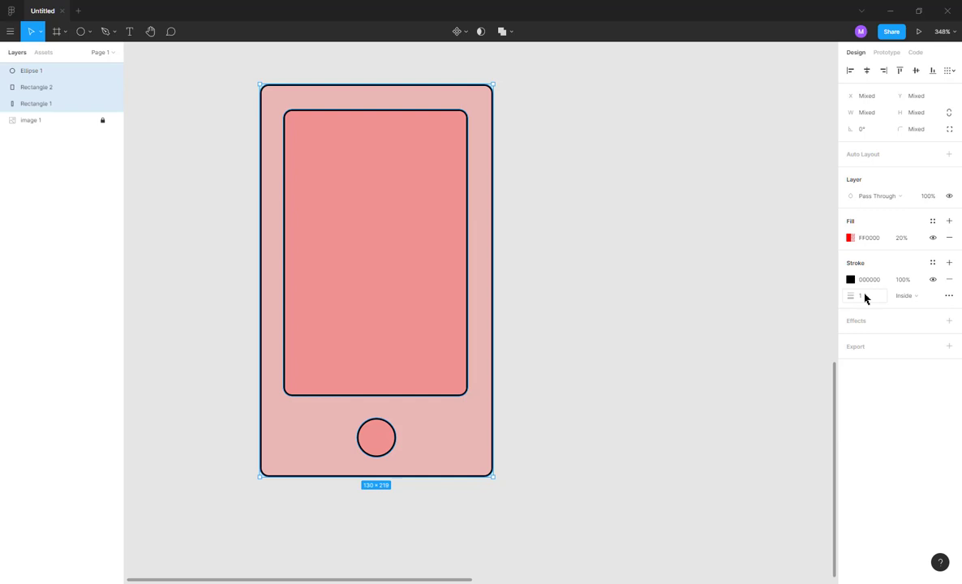
pyautogui.click(146, 130)
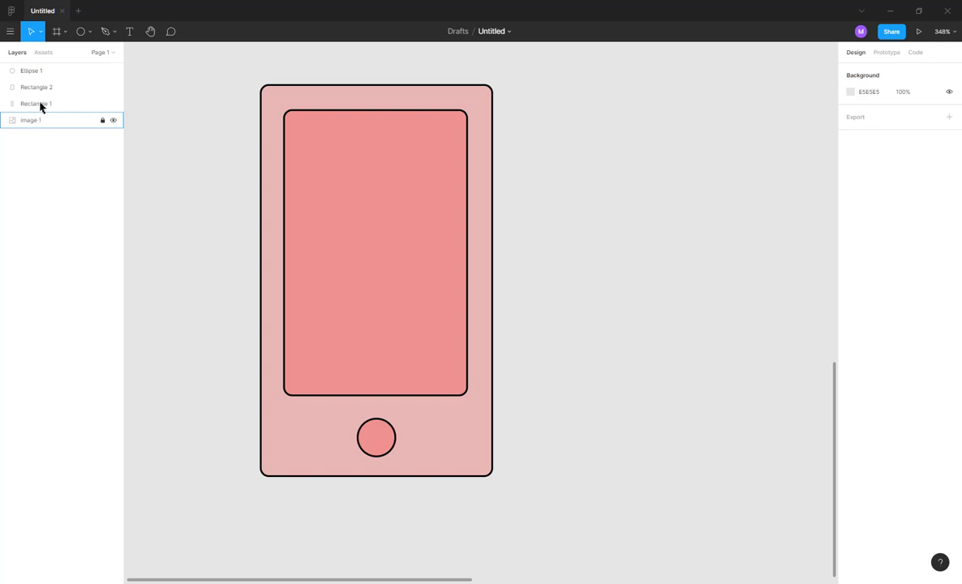
# - Rename the phone body layer Rectangle 1 as fundo-icone
pyautogui.click(39, 104)
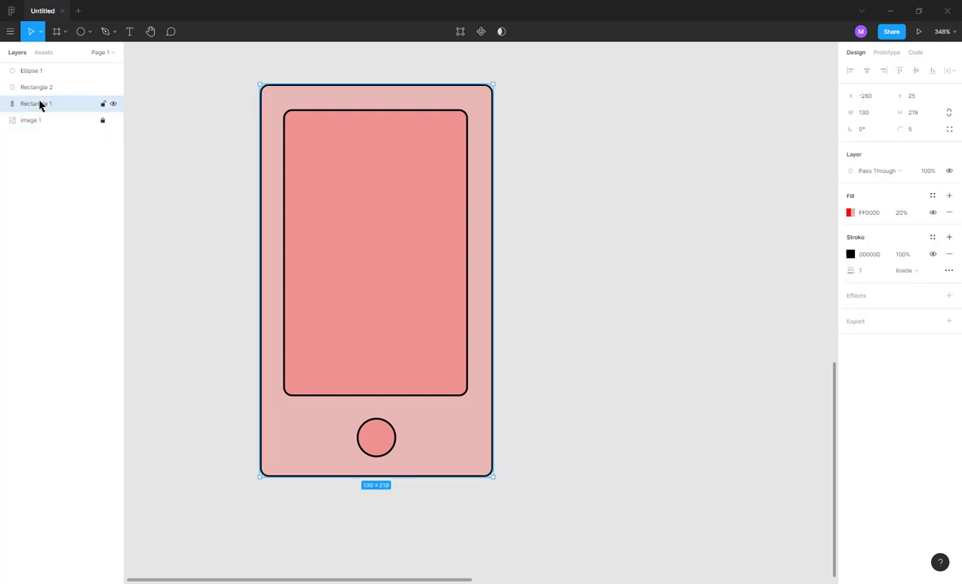
pyautogui.doubleClick(39, 104)
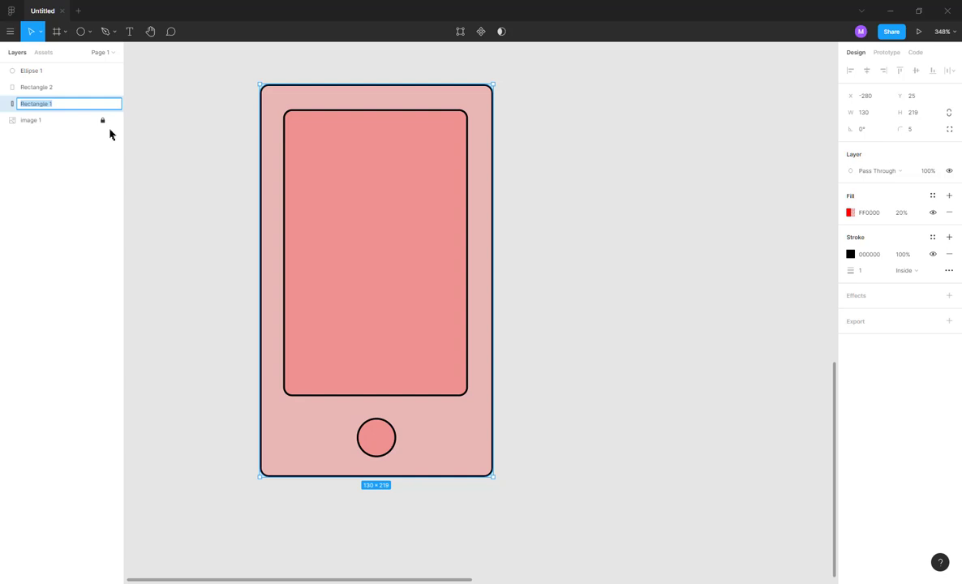
pyautogui.write('func')
pyautogui.press('Return')
# - Rename the phone screen layer Rectangle 2 as tela-icone
pyautogui.click(37, 87)
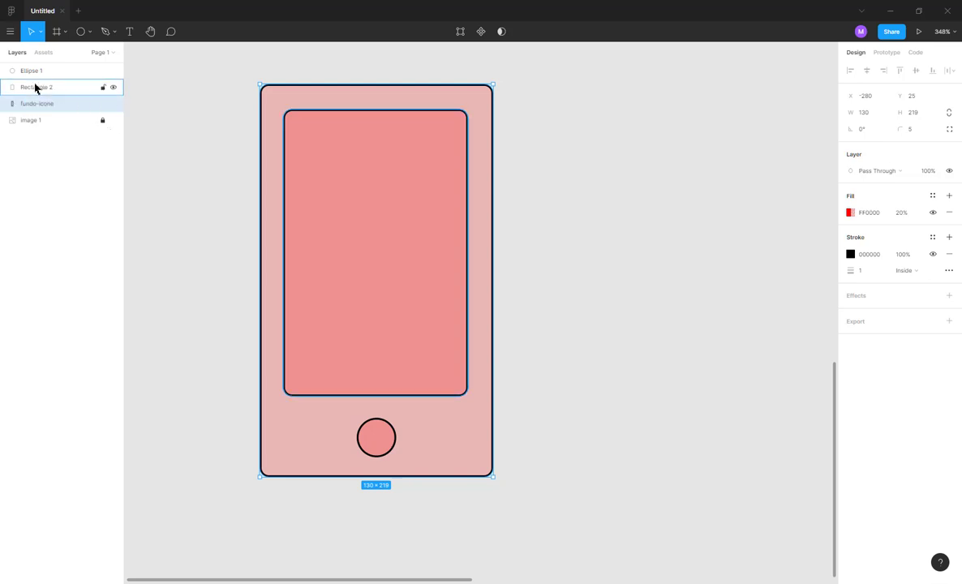
pyautogui.doubleClick(35, 88)
pyautogui.write('te')
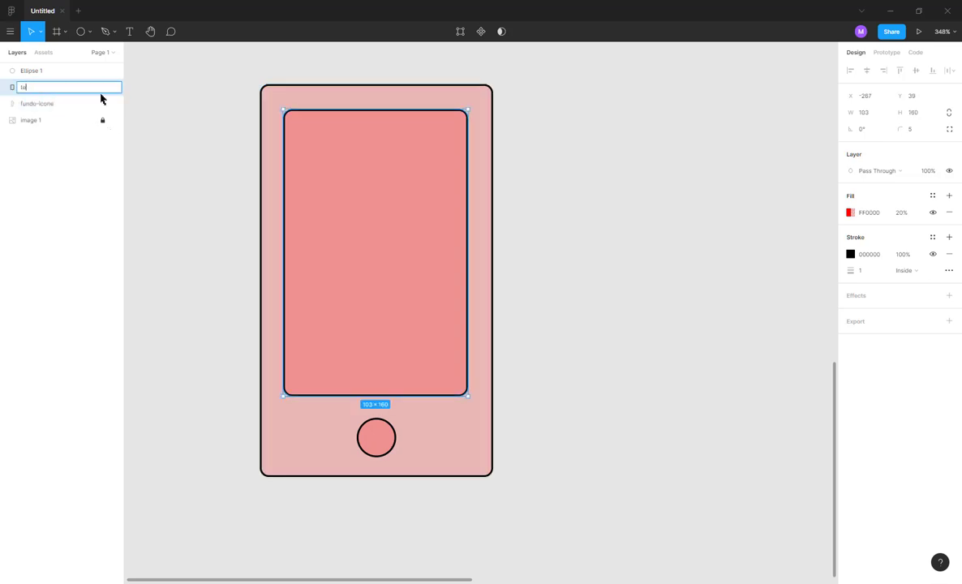
pyautogui.write('la-icone')
pyautogui.press('Return')
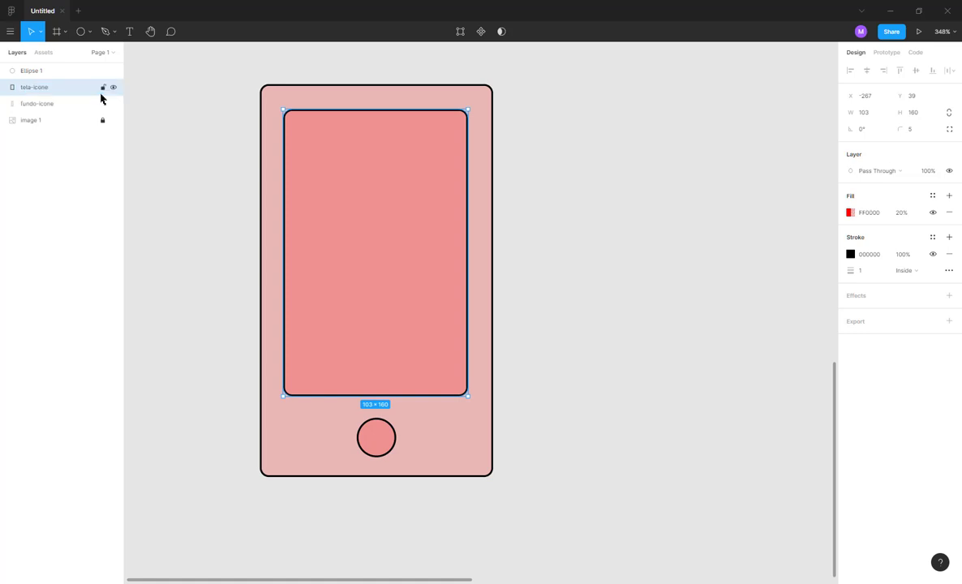
# - Rename the home button layer Ellipse 1 as botao-icone
pyautogui.click(35, 74)
pyautogui.doubleClick(35, 75)
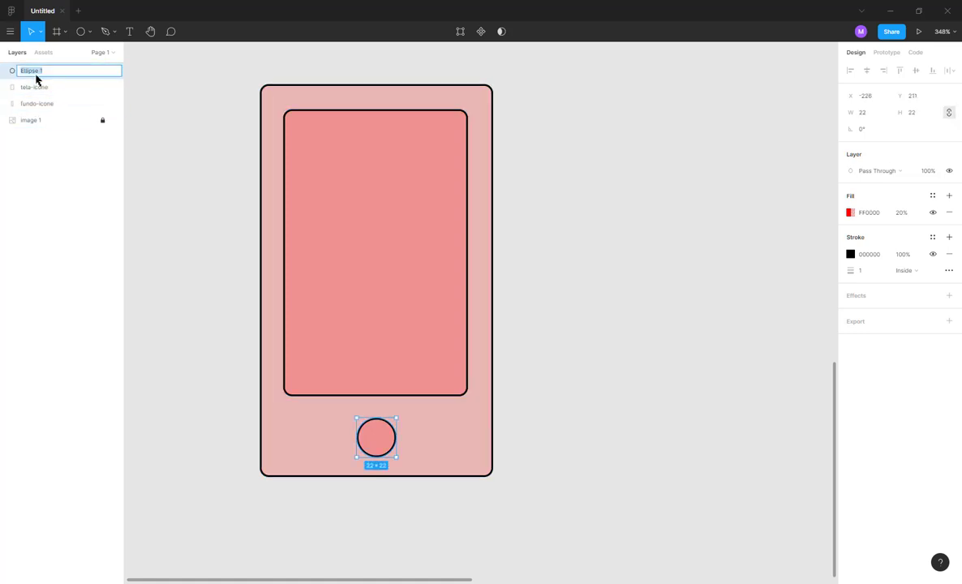
pyautogui.write('botao-icone')
pyautogui.press('Return')
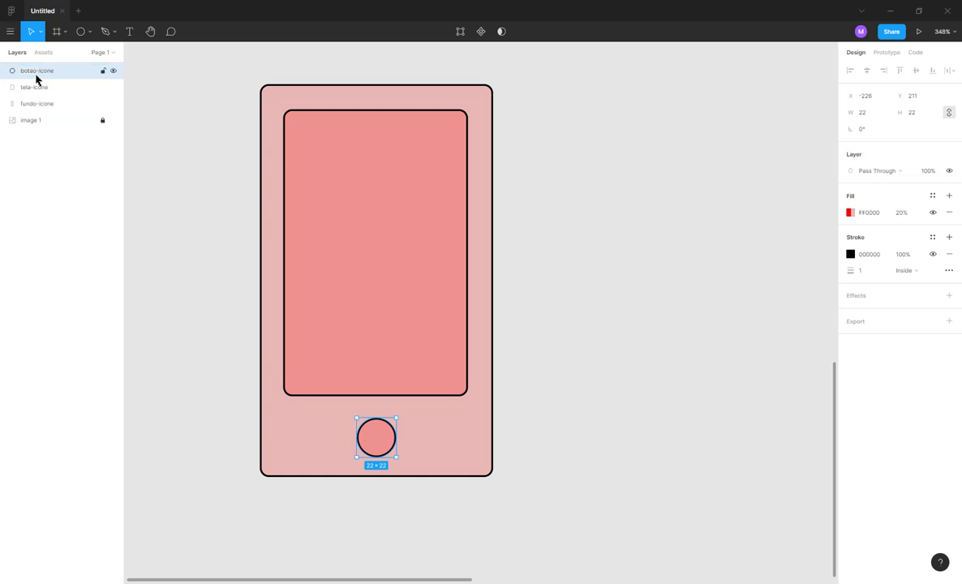
pyautogui.click(154, 121)
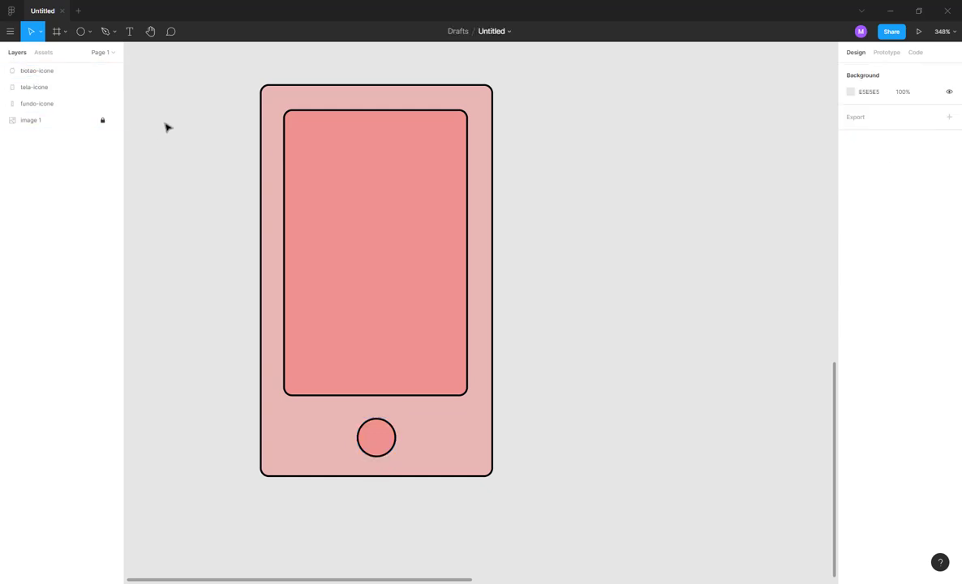
# - Remove the red fill from the phone body, screen and home button together, keeping only their outlines
pyautogui.click(50, 71)
pyautogui.click(39, 87)
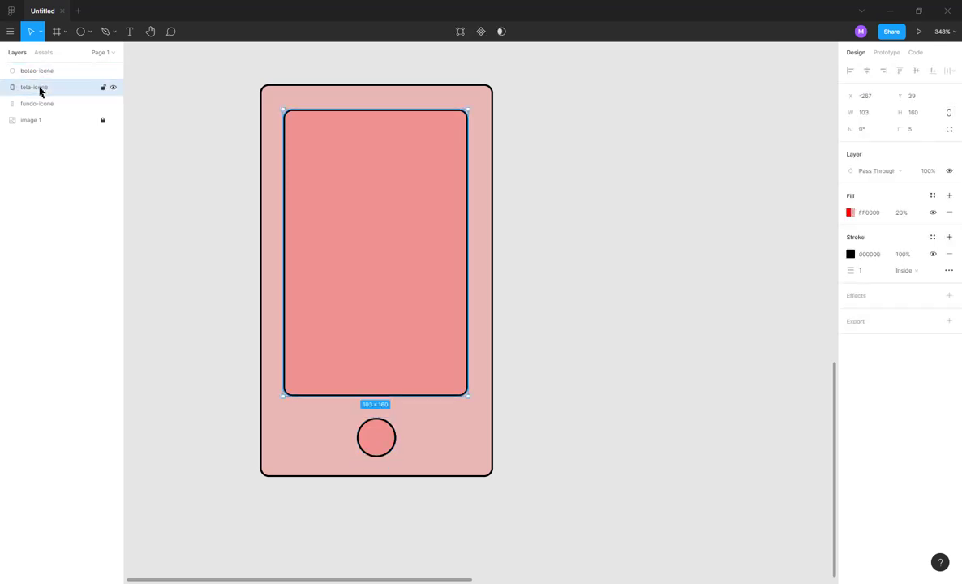
pyautogui.click(568, 170)
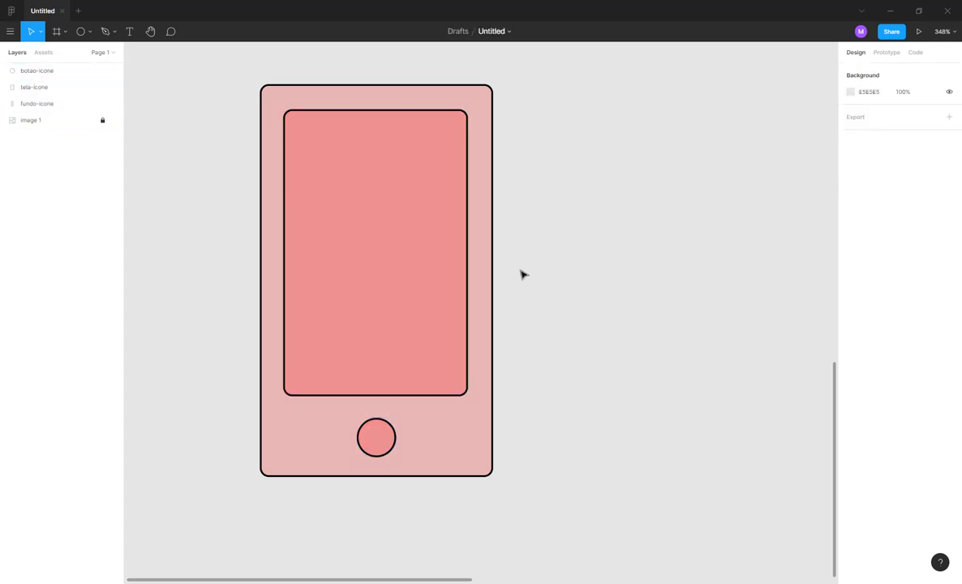
pyautogui.moveTo(600, 115); pyautogui.dragTo(349, 485)
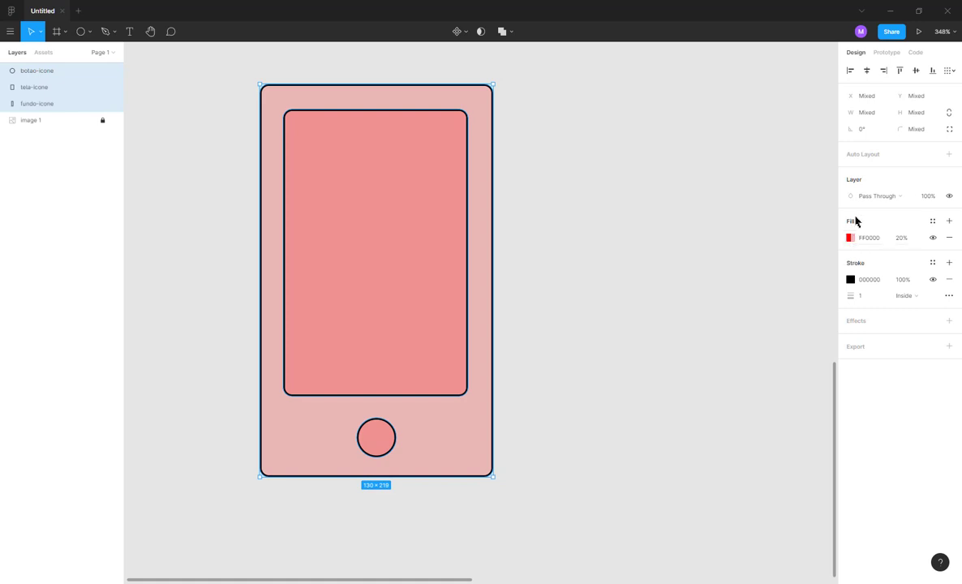
pyautogui.click(950, 237)
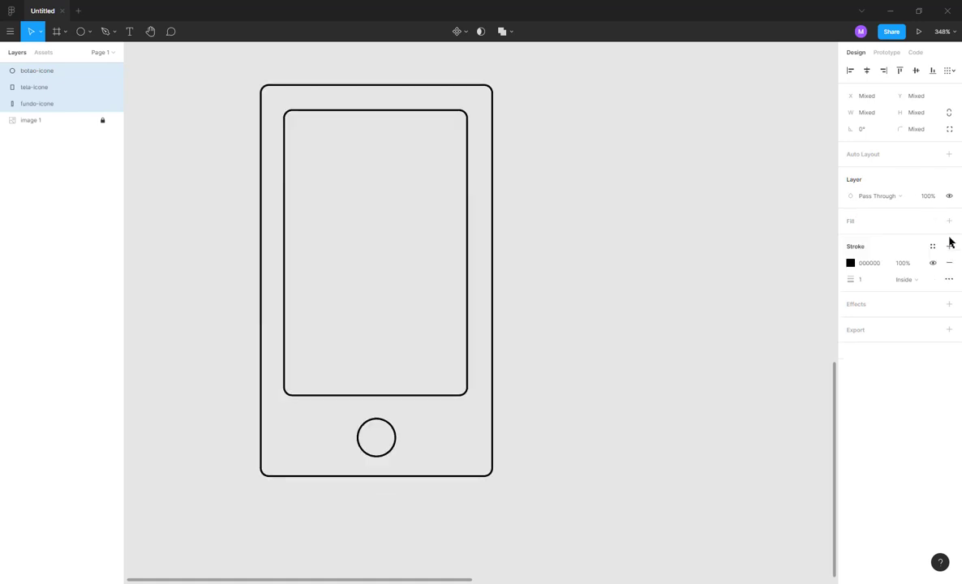
# - Thicken the inside stroke of the phone body, screen and home button to a weight of 4
pyautogui.keyDown('ctrl'); pyautogui.scroll(-3, 463, 258); pyautogui.keyUp('ctrl')
pyautogui.scroll(-3, 463, 257)
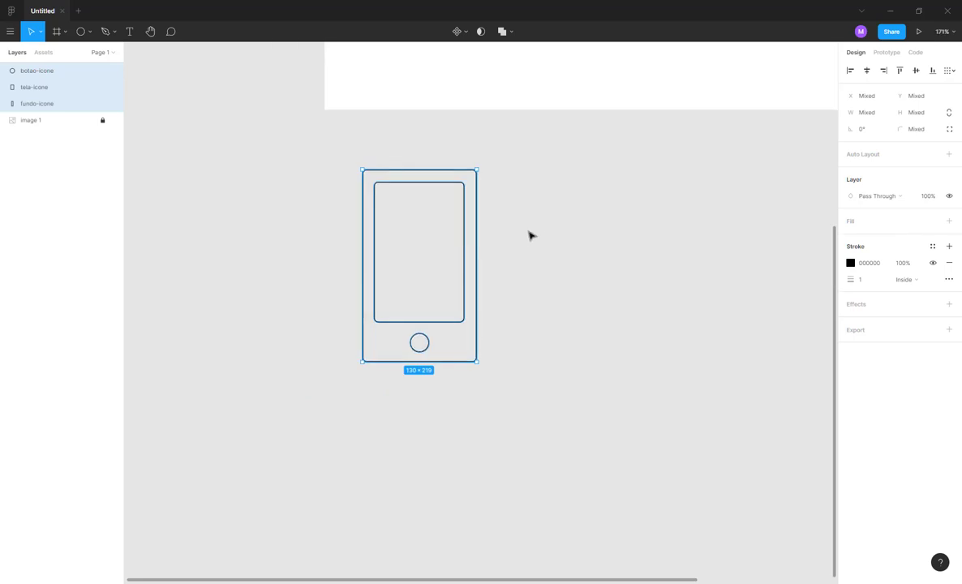
pyautogui.hscroll(3, 483, 232)
pyautogui.moveTo(460, 192); pyautogui.dragTo(403, 150)
pyautogui.moveTo(217, 367); pyautogui.dragTo(427, 139)
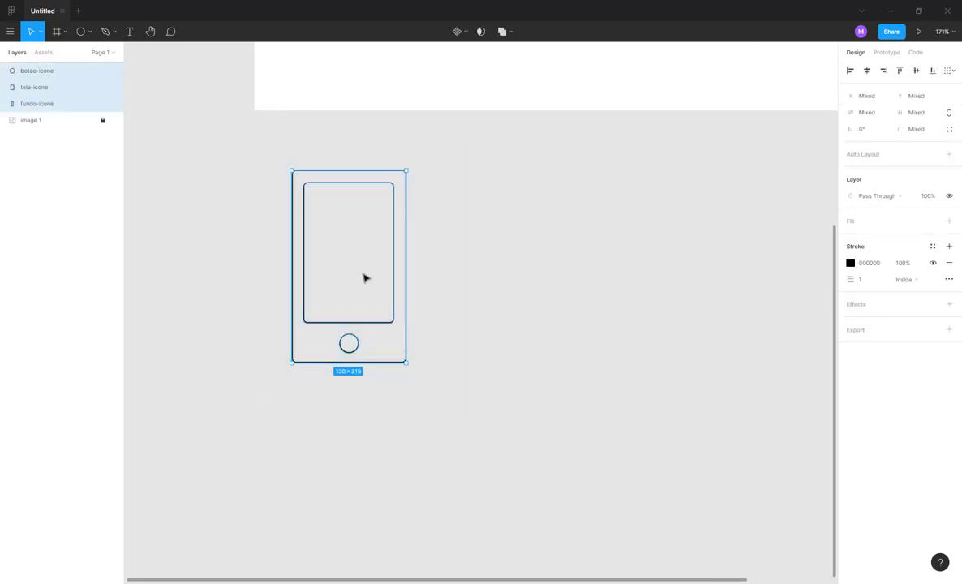
pyautogui.keyDown('ctrl'); pyautogui.scroll(3, 369, 252); pyautogui.keyUp('ctrl')
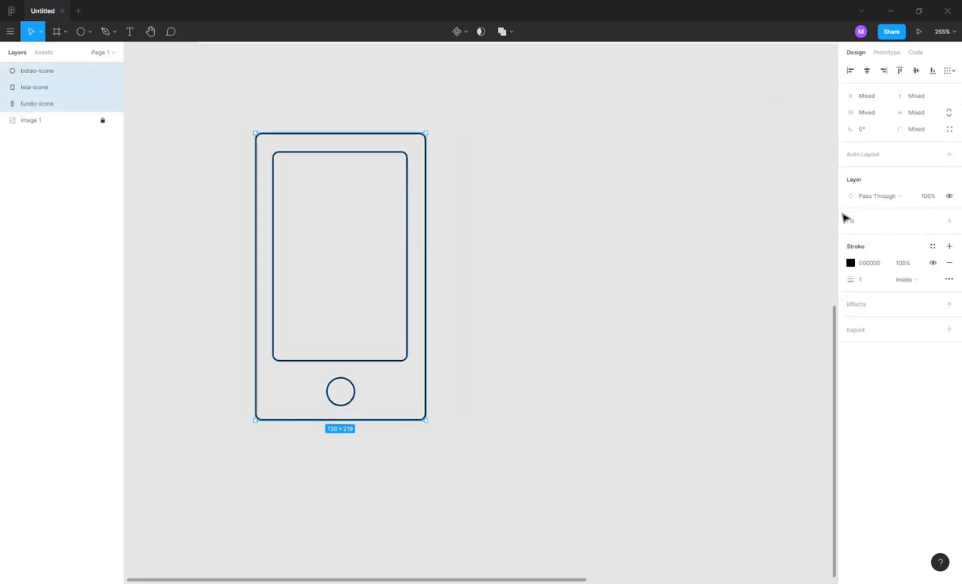
pyautogui.click(867, 278)
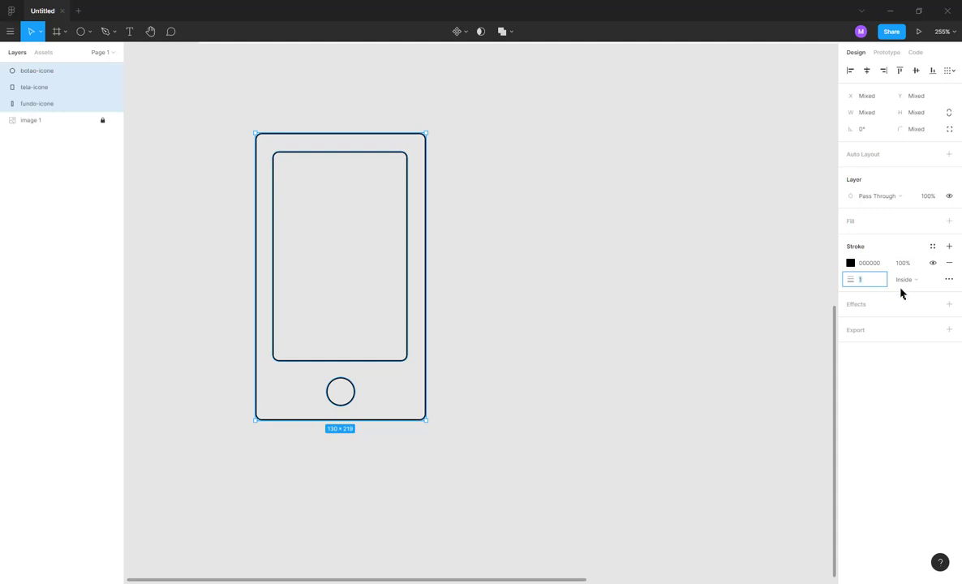
pyautogui.write('3')
pyautogui.press('Return')
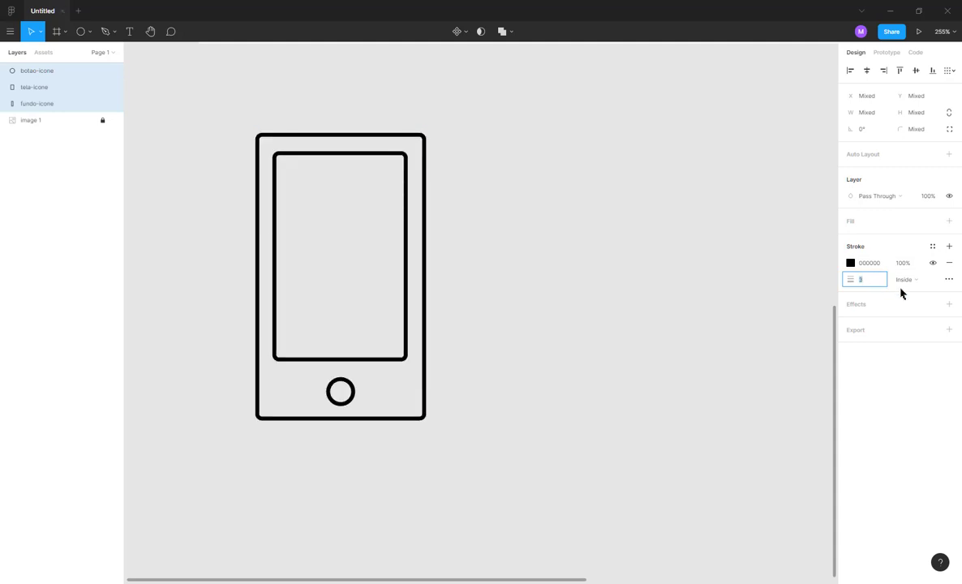
pyautogui.press('Up')
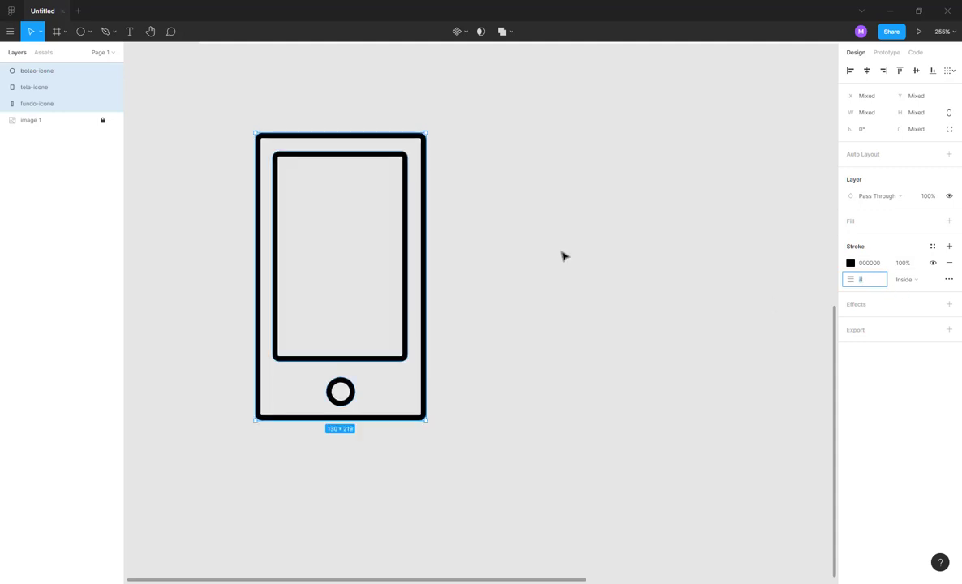
pyautogui.click(550, 259)
# - Group the phone body, screen and home button into a single group
pyautogui.hscroll(2, 503, 262)
pyautogui.scroll(-2, 425, 262)
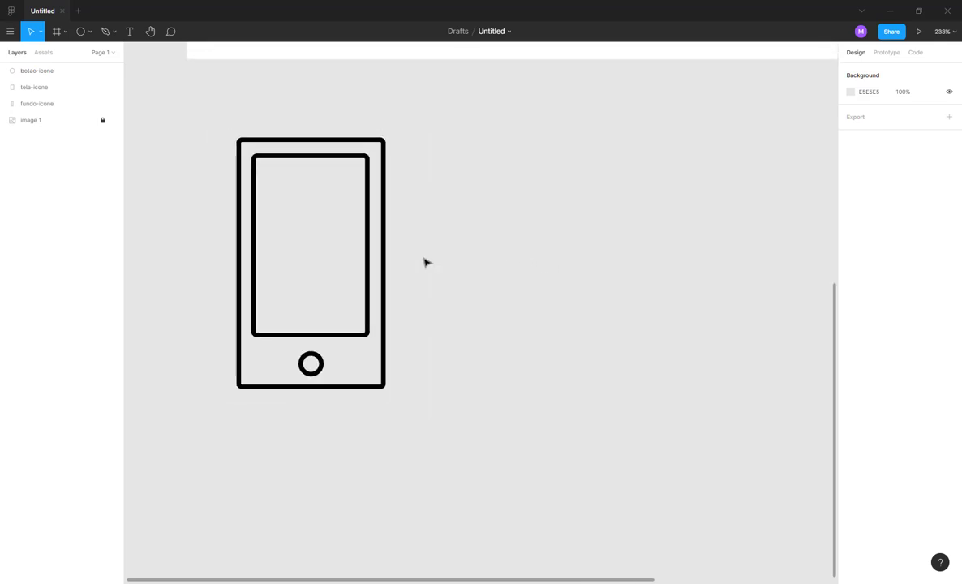
pyautogui.scroll(1, 409, 249)
pyautogui.moveTo(306, 243); pyautogui.dragTo(193, 457)
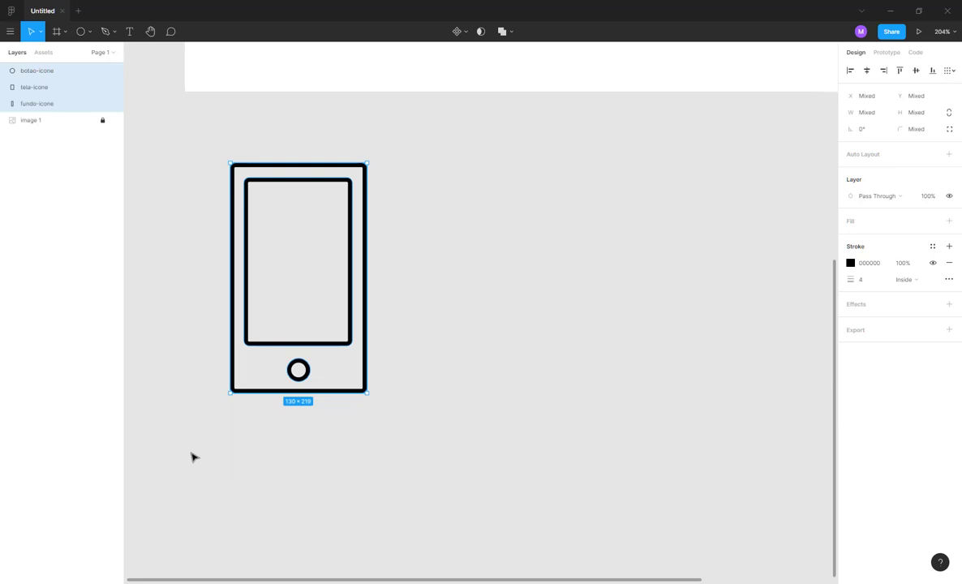
pyautogui.hotkey('ctrl', 'g')
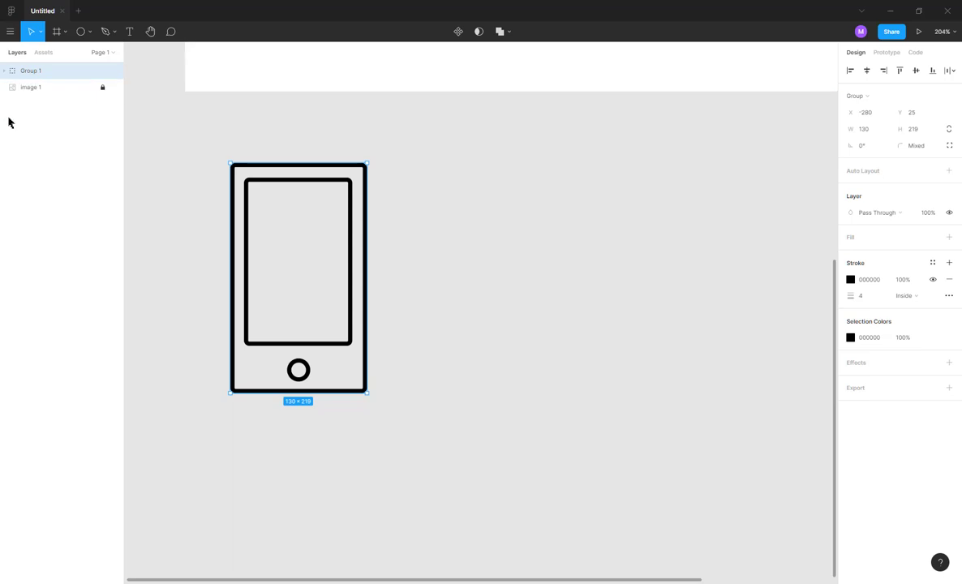
# - Expand the phone group in the layer list and rename the group as celular-icone
pyautogui.click(4, 72)
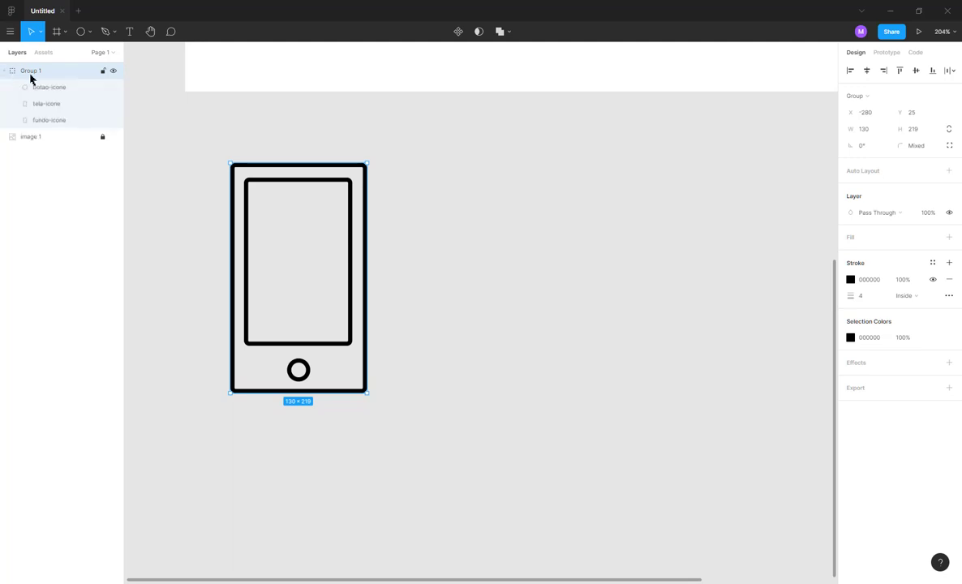
pyautogui.click(51, 86)
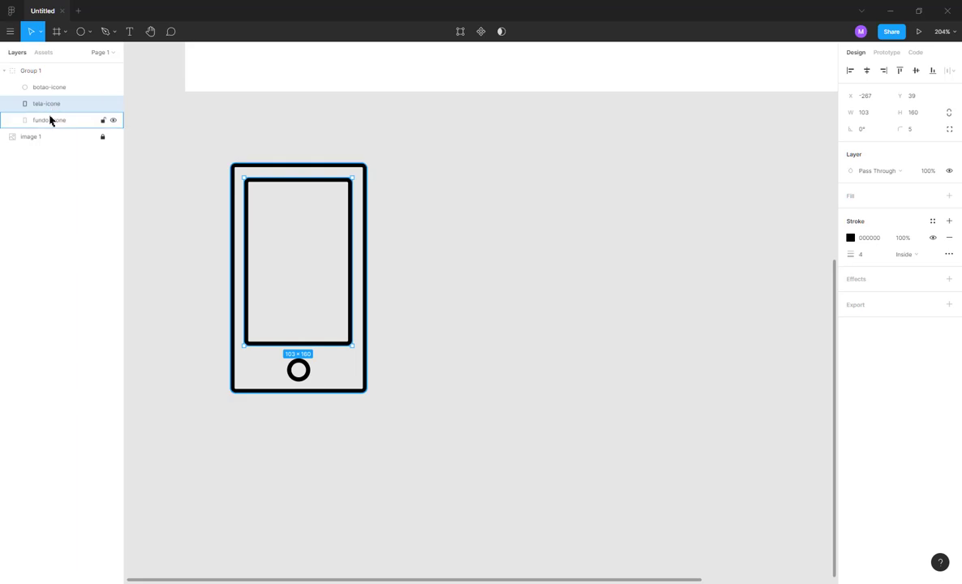
pyautogui.click(33, 71)
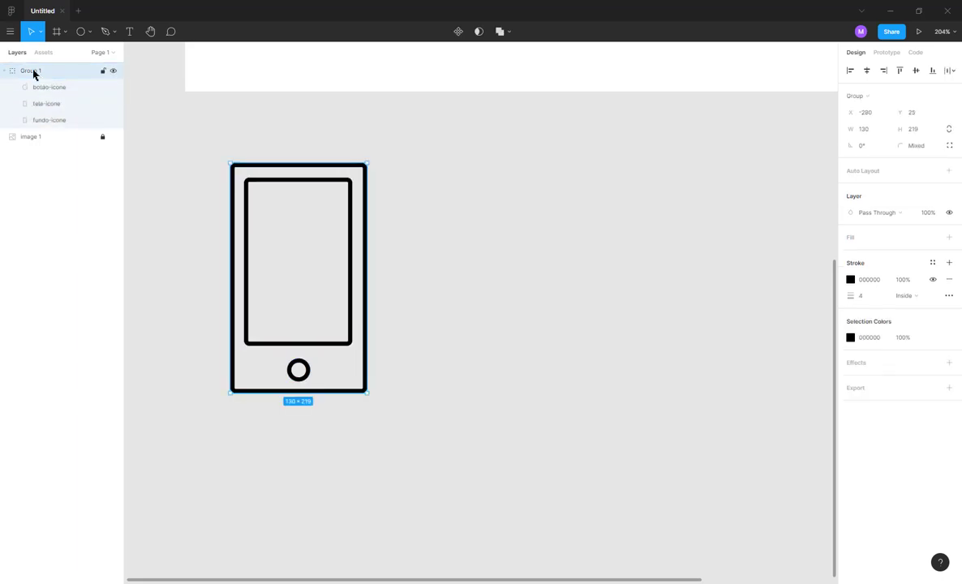
pyautogui.doubleClick(33, 71)
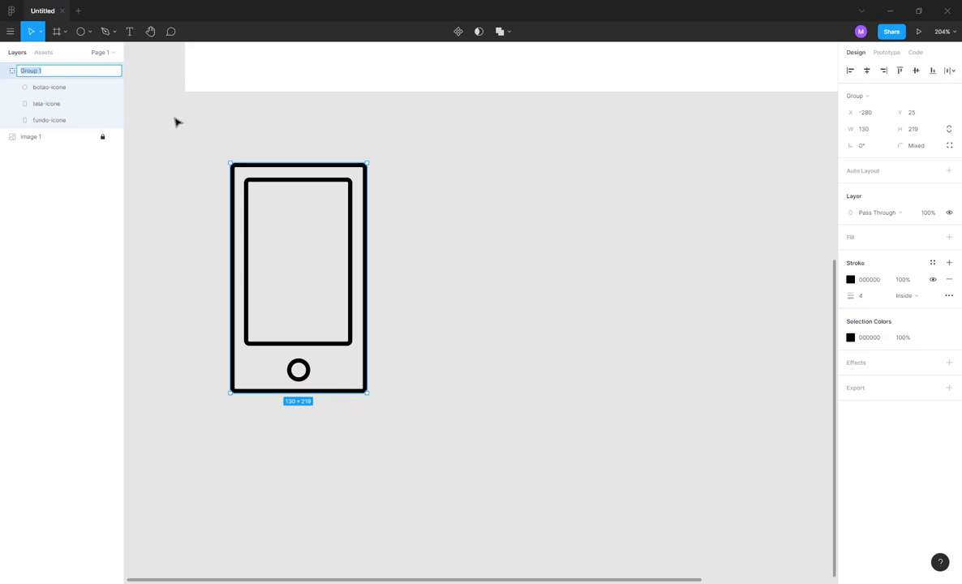
pyautogui.write('celular-icone')
pyautogui.press('Return')
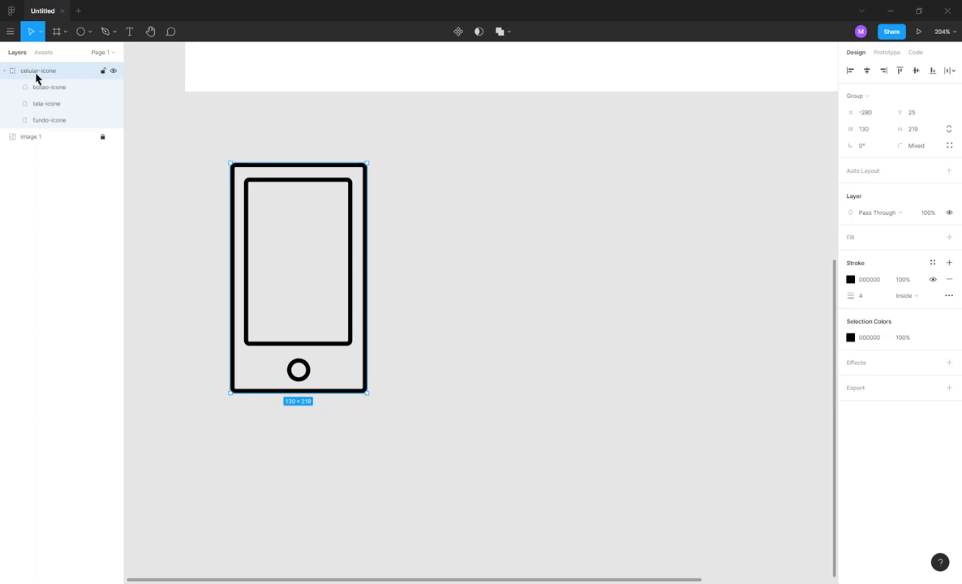
# - Nudge the home button inside the phone group up by 3 px to Y 208
pyautogui.doubleClick(312, 370)
pyautogui.press('Up')
pyautogui.press('Up')
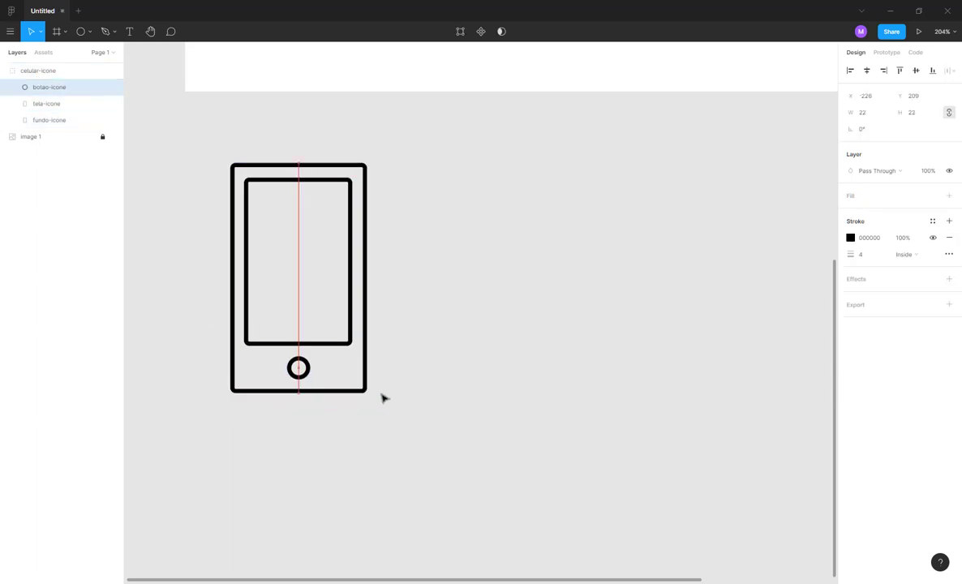
pyautogui.press('Up')
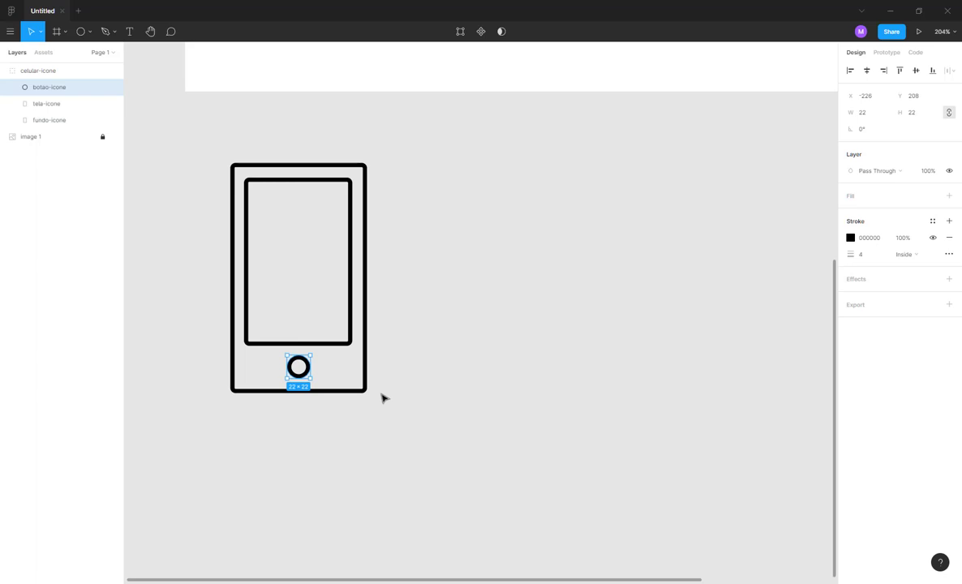
pyautogui.click(384, 397)
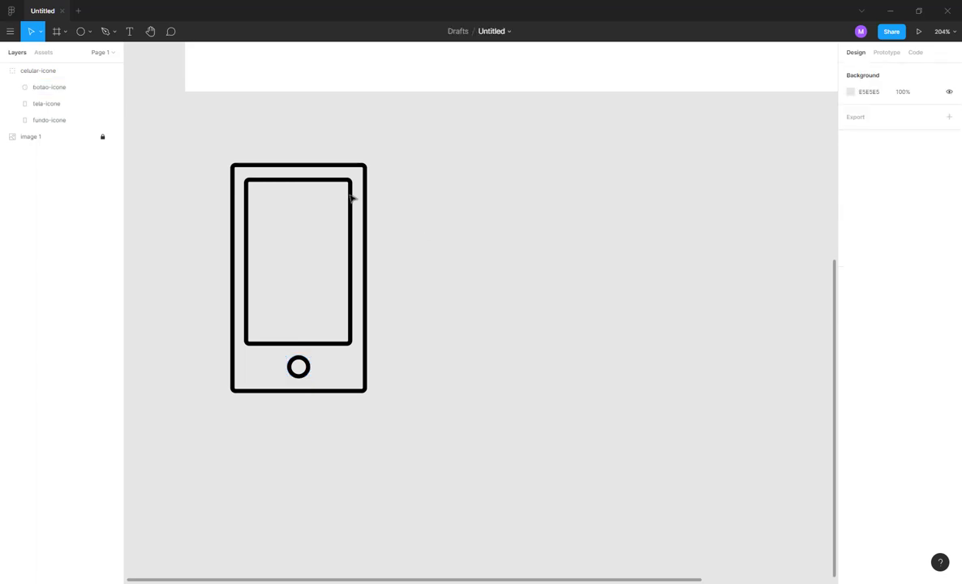
# - Collapse the phone group and extend its name to celular-icone-contorno
pyautogui.click(5, 73)
pyautogui.click(47, 75)
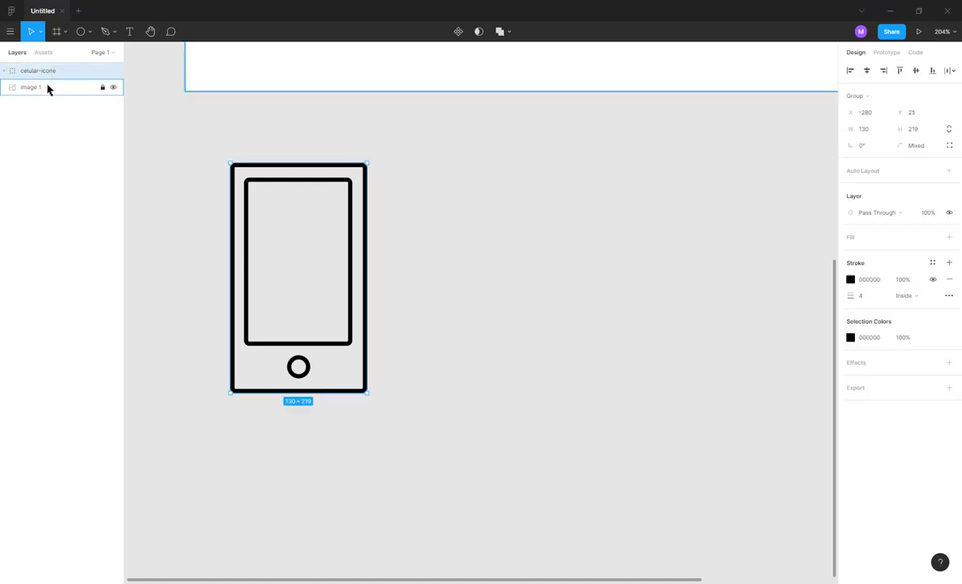
pyautogui.doubleClick(56, 73)
pyautogui.click(60, 72)
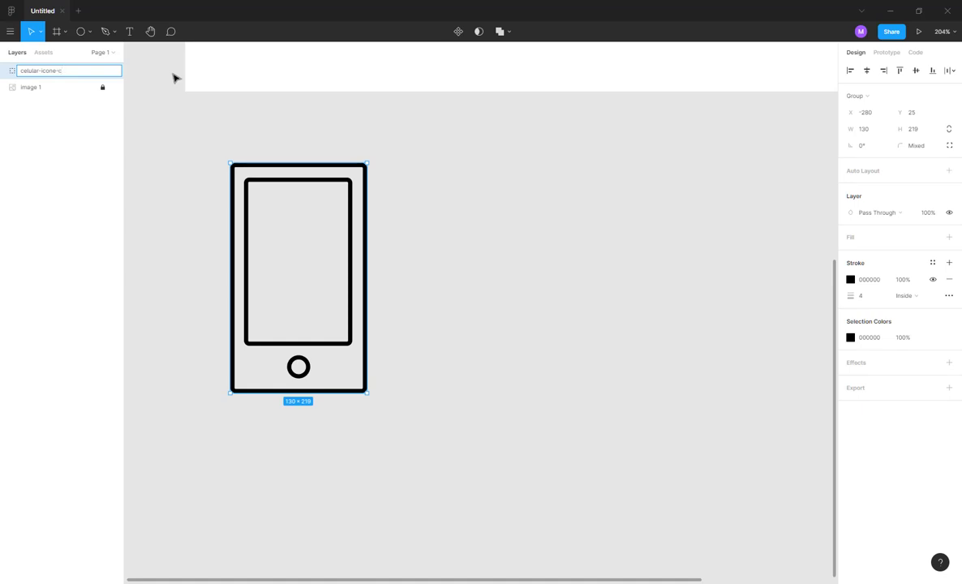
pyautogui.write('-contorno')
pyautogui.press('Return')
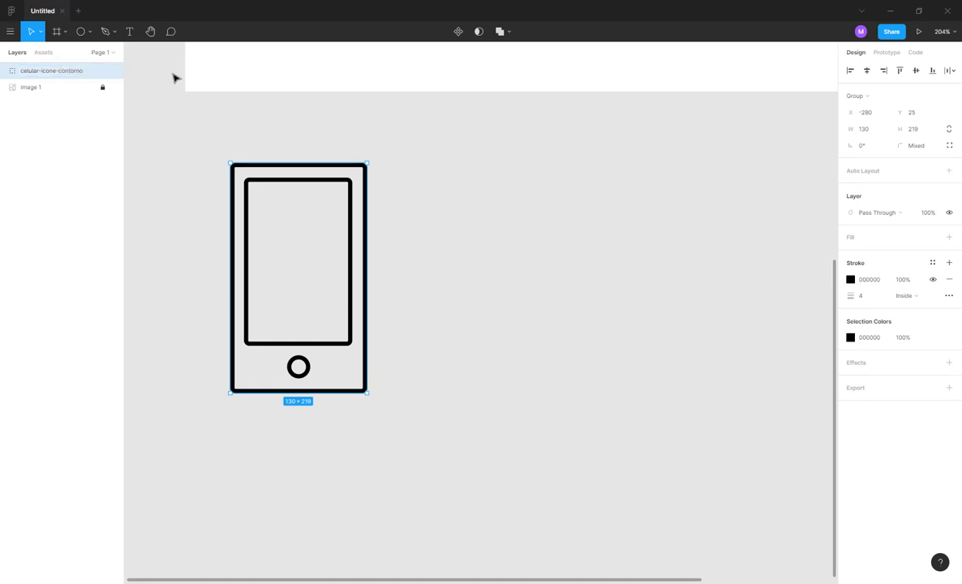
pyautogui.doubleClick(46, 73)
pyautogui.click(41, 73)
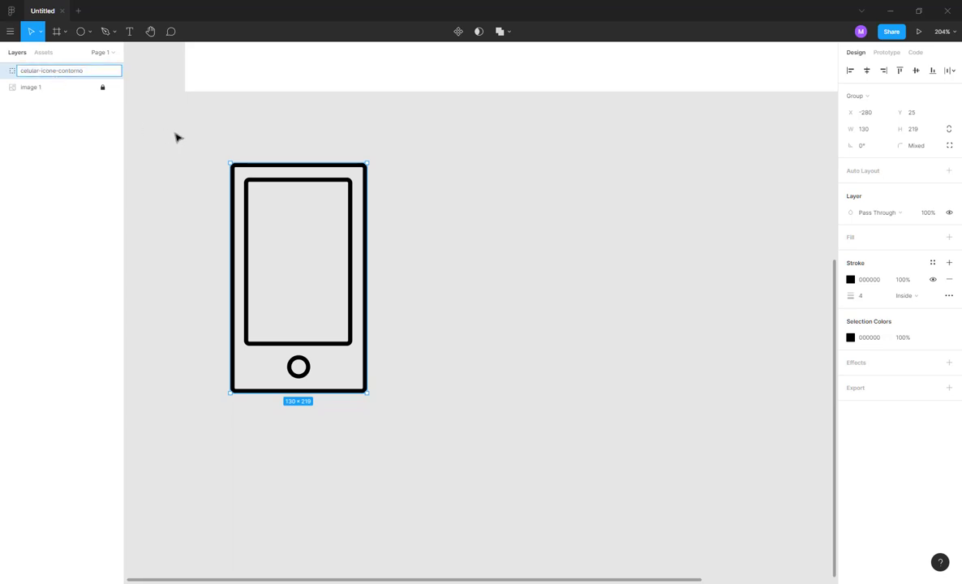
pyautogui.click(177, 138)
# - Duplicate the celular-icone-contorno group and place the copy level with the original on its right, at about X -107
pyautogui.click(52, 71)
pyautogui.hotkey('ctrl', 'd')
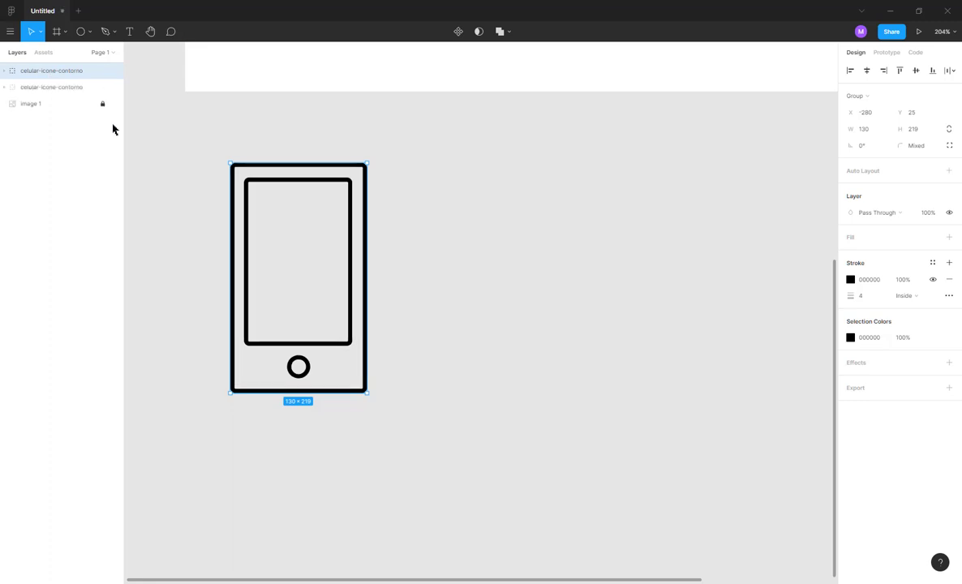
pyautogui.click(210, 184)
pyautogui.moveTo(266, 186); pyautogui.dragTo(447, 186)
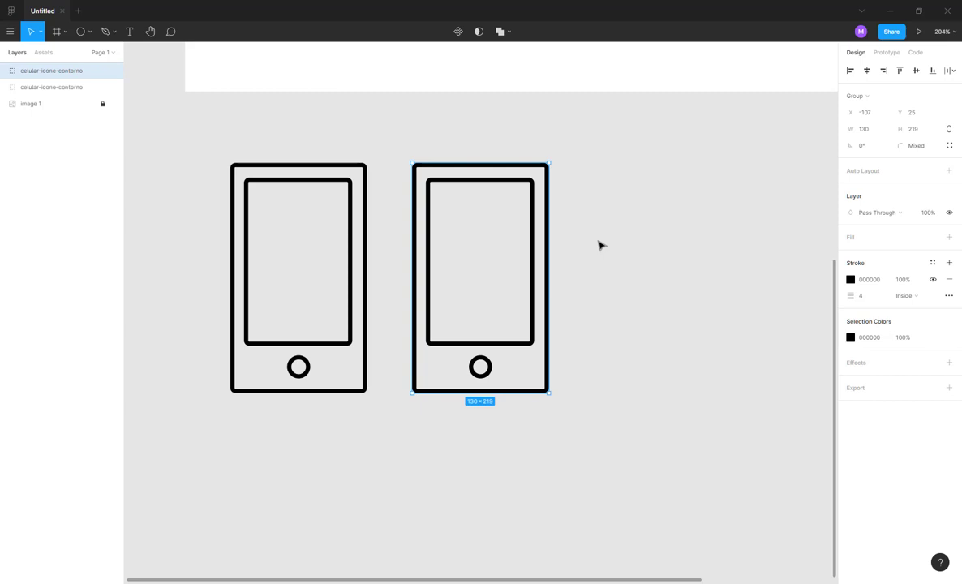
# - Add a solid grey 656565 fill to the whole copied celular-icone-contorno group
pyautogui.click(851, 238)
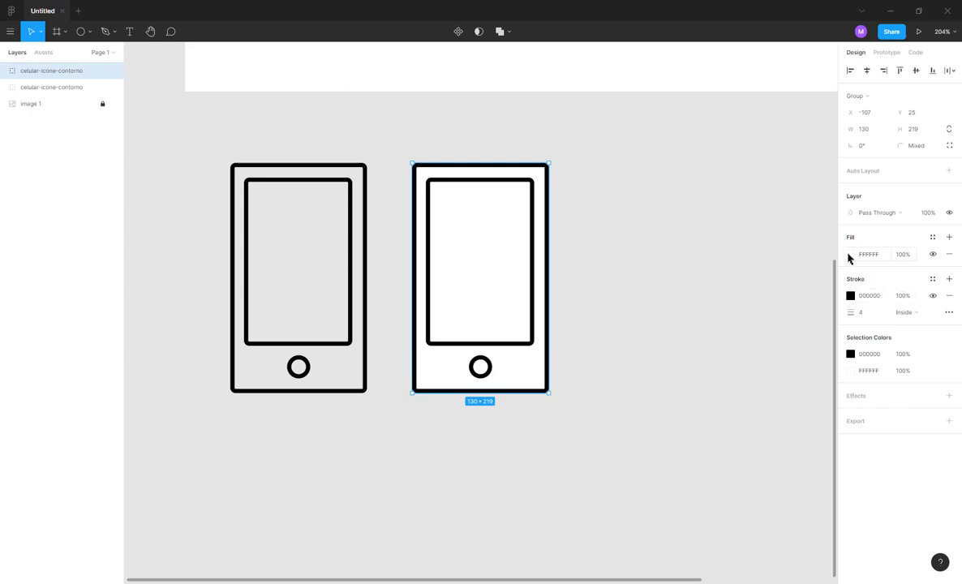
pyautogui.click(849, 257)
pyautogui.moveTo(790, 318); pyautogui.dragTo(702, 341)
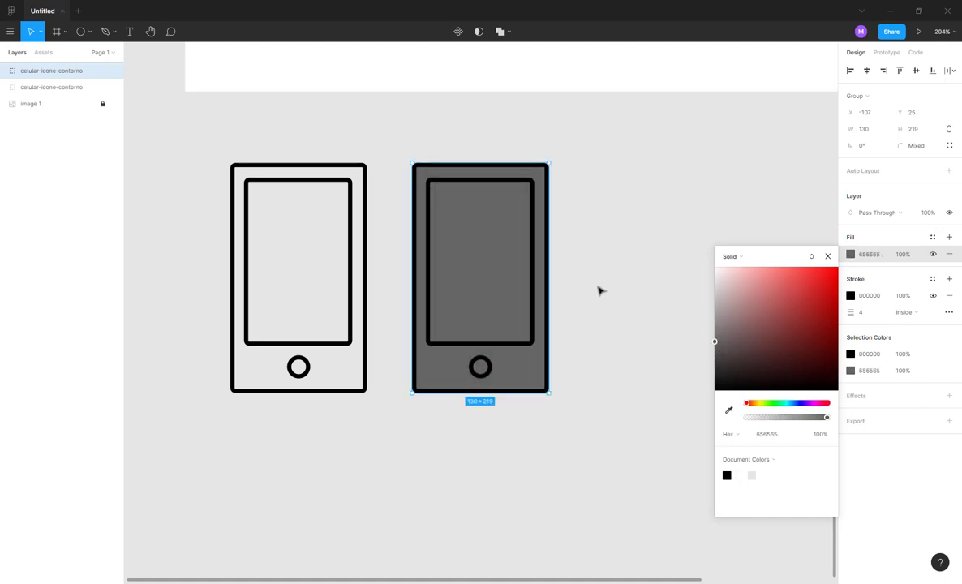
pyautogui.click(600, 290)
# - Set the fill of the copied phone's tela-icone screen to black 000000
pyautogui.doubleClick(486, 235)
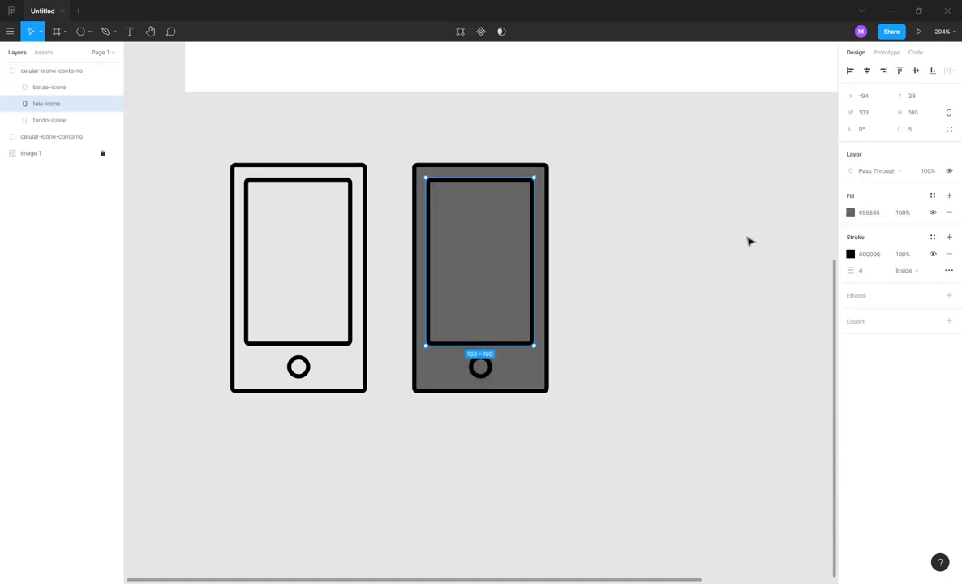
pyautogui.click(849, 214)
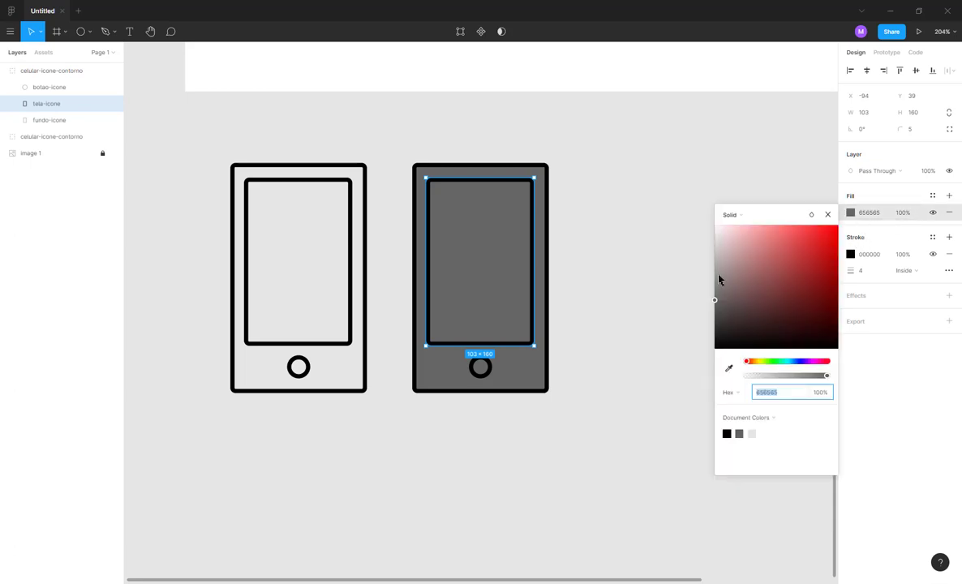
pyautogui.moveTo(720, 279); pyautogui.dragTo(695, 386)
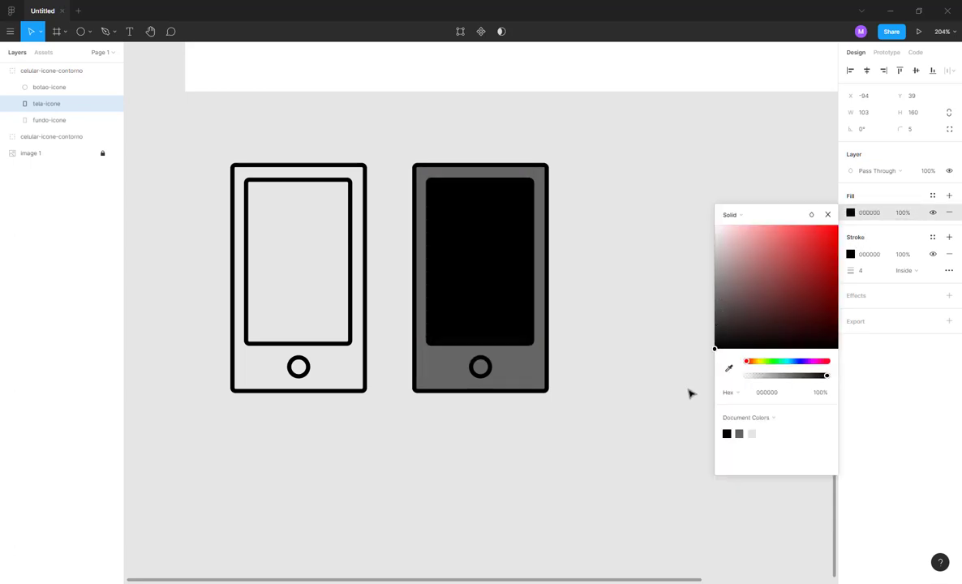
pyautogui.click(617, 196)
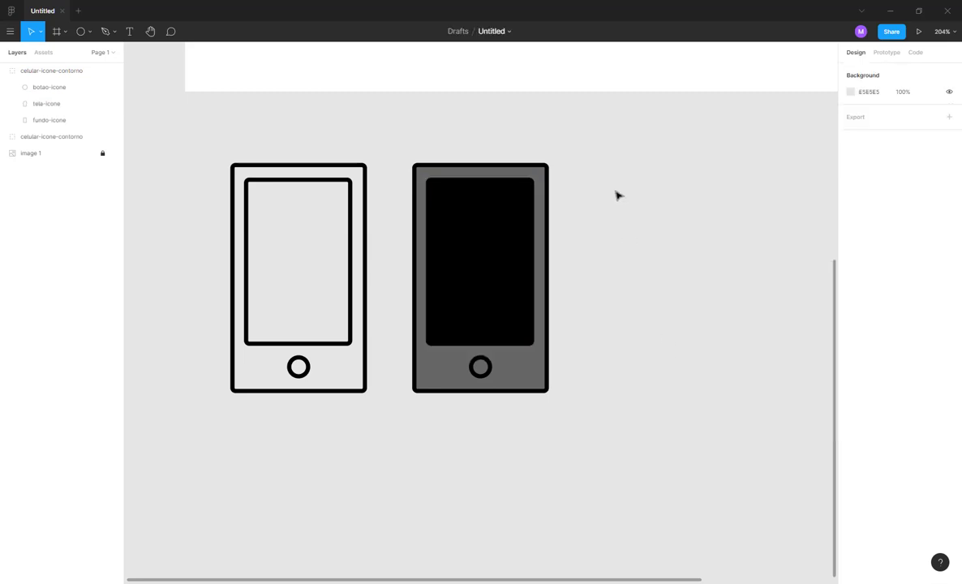
# - Change the fill of the copied phone's tela-icone screen to dark grey 3D3D3D
pyautogui.doubleClick(508, 229)
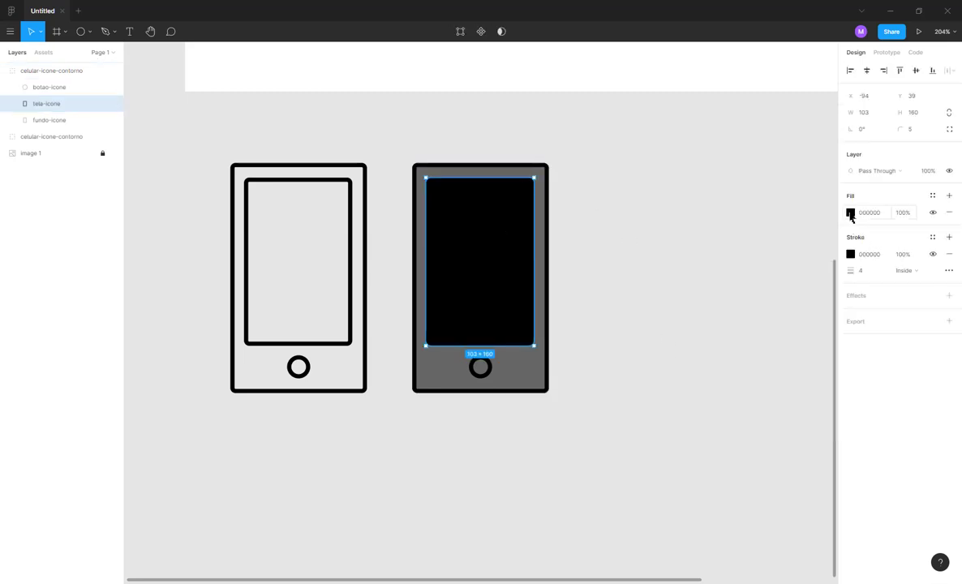
pyautogui.click(851, 214)
pyautogui.moveTo(763, 289); pyautogui.dragTo(704, 322)
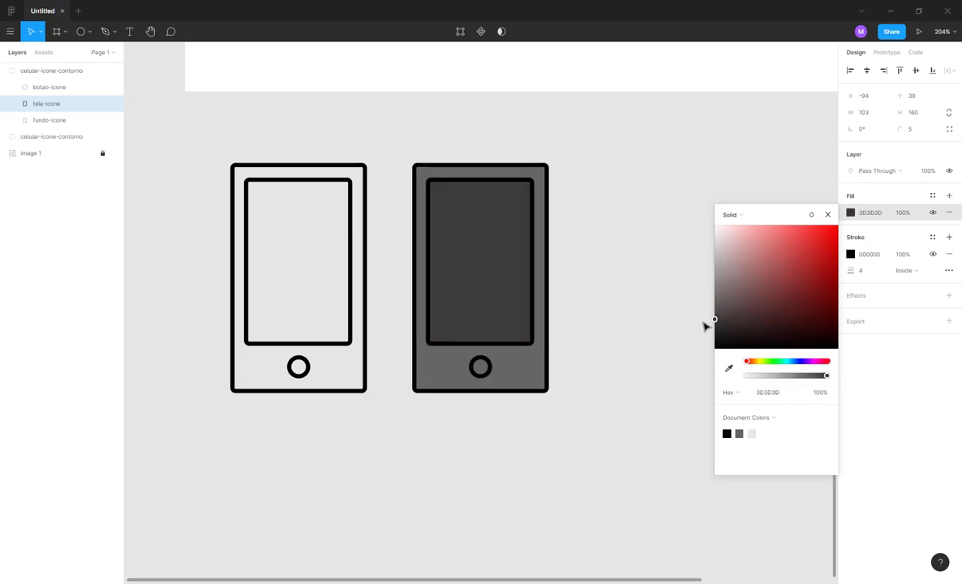
# - Lighten the fill of the copied phone's fundo-icone body to grey 757575
pyautogui.click(542, 361)
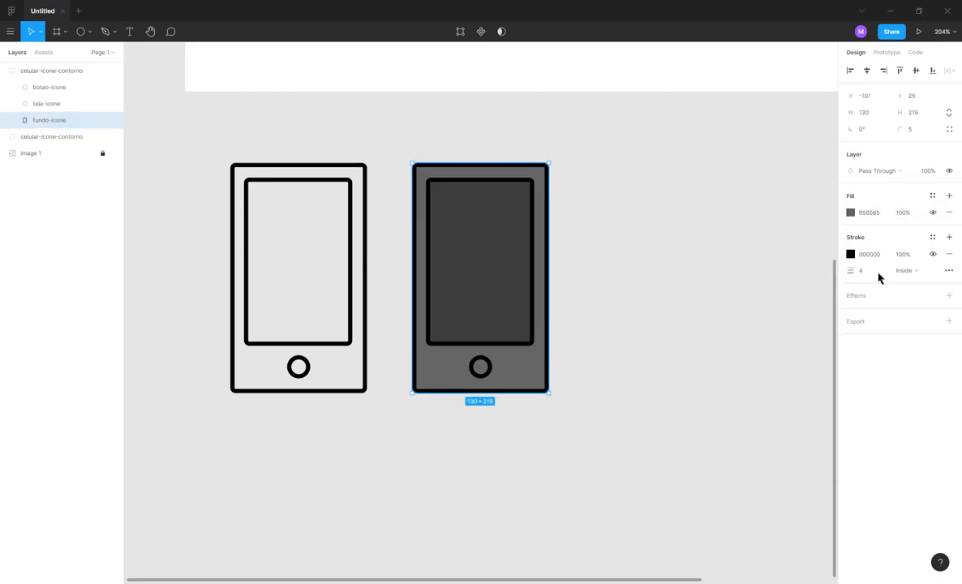
pyautogui.click(850, 212)
pyautogui.moveTo(723, 307)
pyautogui.mouseDown()
pyautogui.moveTo(709, 288)
pyautogui.moveTo(706, 301)
pyautogui.mouseUp()
pyautogui.click(637, 240)
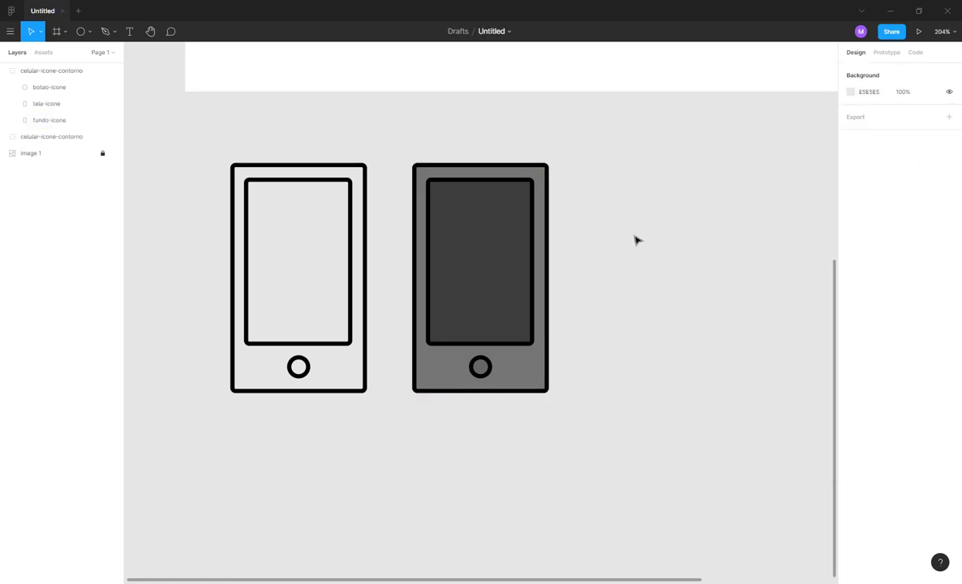
# - Try moving the filled phone group aside and widening its fundo-icone body, undoing each change
pyautogui.click(492, 260)
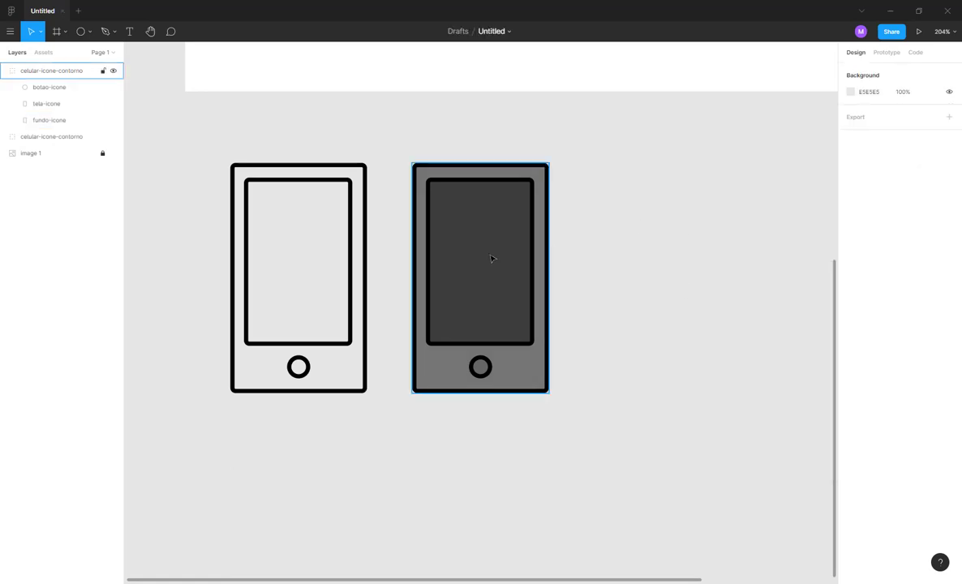
pyautogui.moveTo(491, 259); pyautogui.dragTo(668, 259)
pyautogui.hotkey('ctrl', 'z')
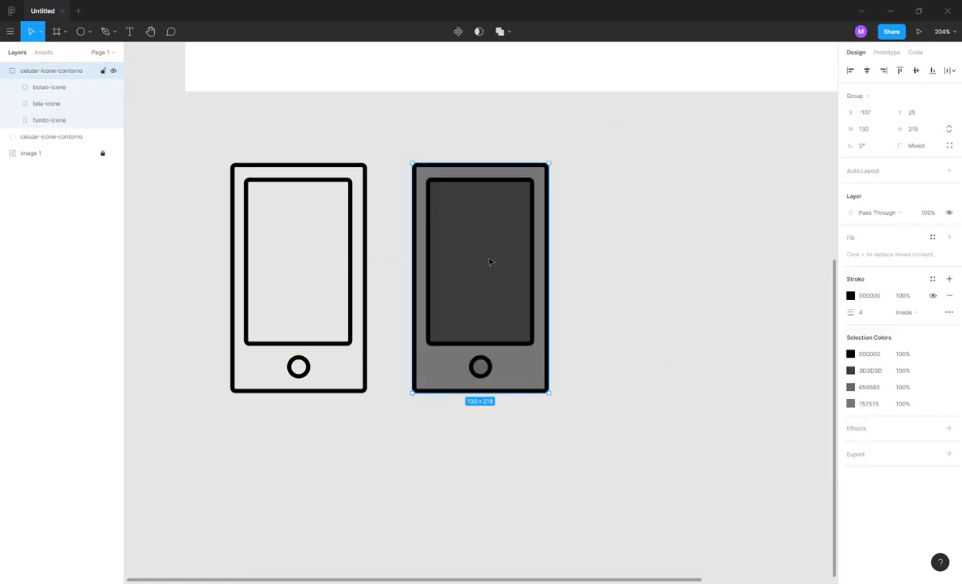
pyautogui.doubleClick(543, 211)
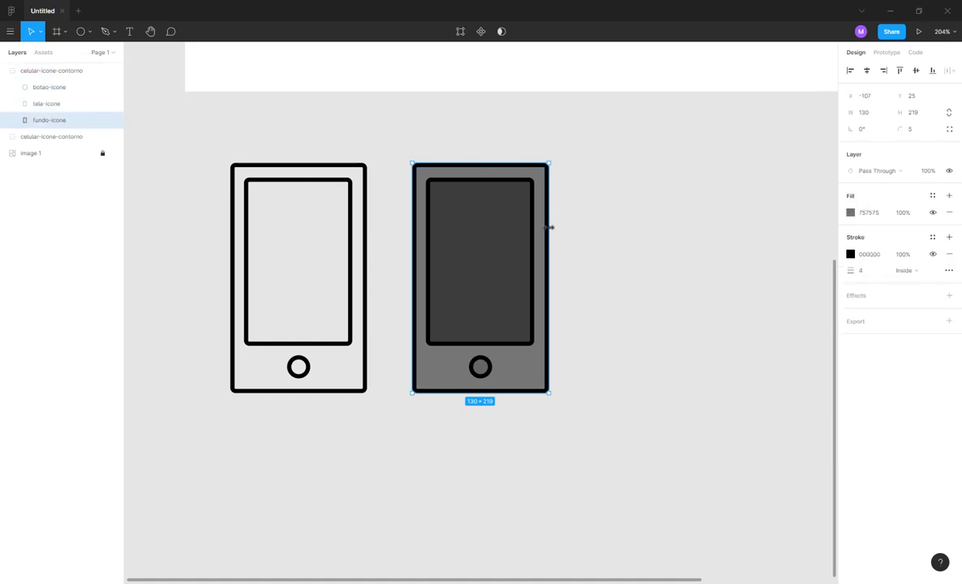
pyautogui.moveTo(551, 228); pyautogui.dragTo(682, 227)
pyautogui.hotkey('ctrl', 'z')
pyautogui.moveTo(501, 348)
pyautogui.mouseDown()
pyautogui.moveTo(608, 374)
pyautogui.moveTo(501, 348)
pyautogui.mouseUp()
pyautogui.click(600, 236)
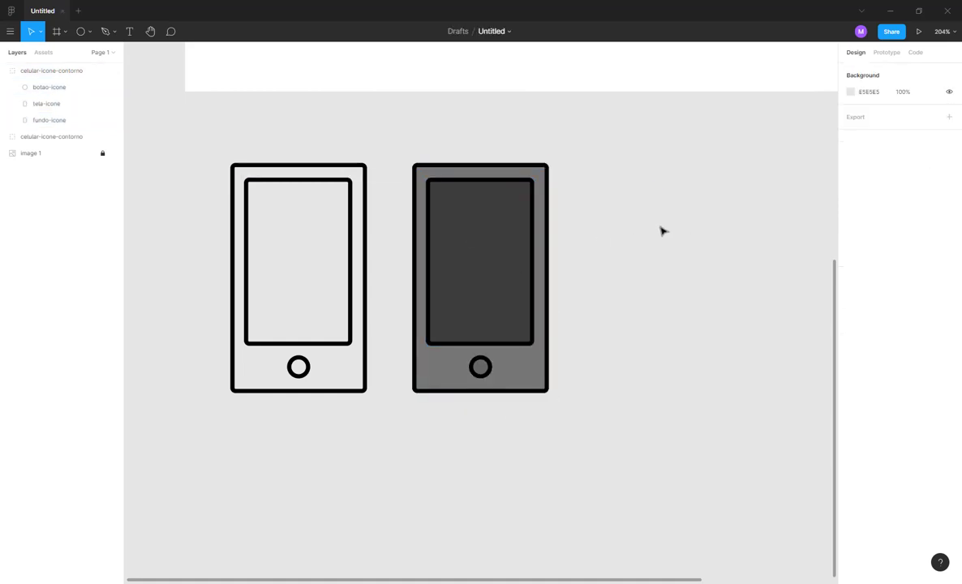
# - Try moving the tela-icone screen and the botao-icone home button out of the filled phone, undoing each move
pyautogui.click(455, 251)
pyautogui.doubleClick(457, 269)
pyautogui.moveTo(458, 268); pyautogui.dragTo(685, 260)
pyautogui.hotkey('ctrl', 'z')
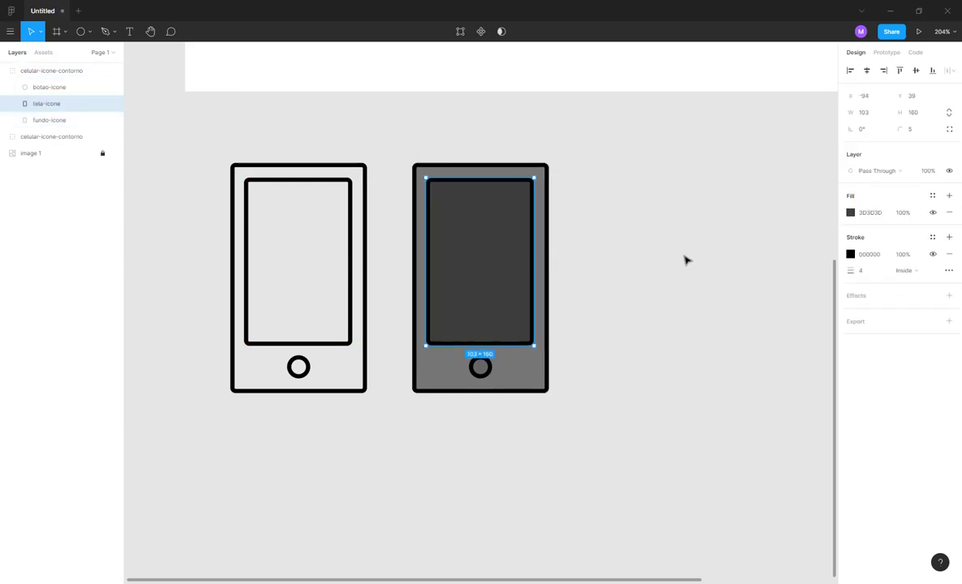
pyautogui.press('Escape')
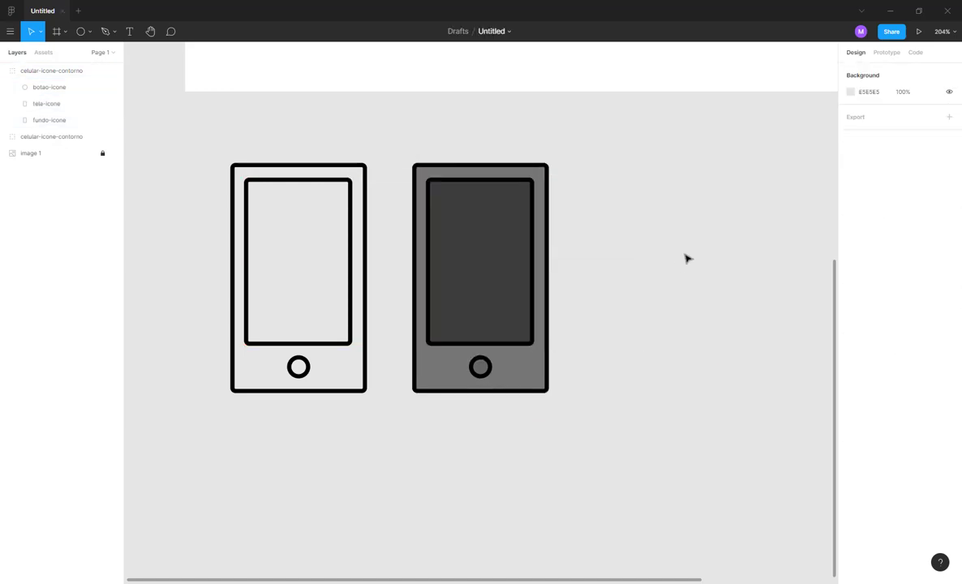
pyautogui.doubleClick(486, 368)
pyautogui.moveTo(486, 367); pyautogui.dragTo(640, 339)
pyautogui.hotkey('ctrl', 'z')
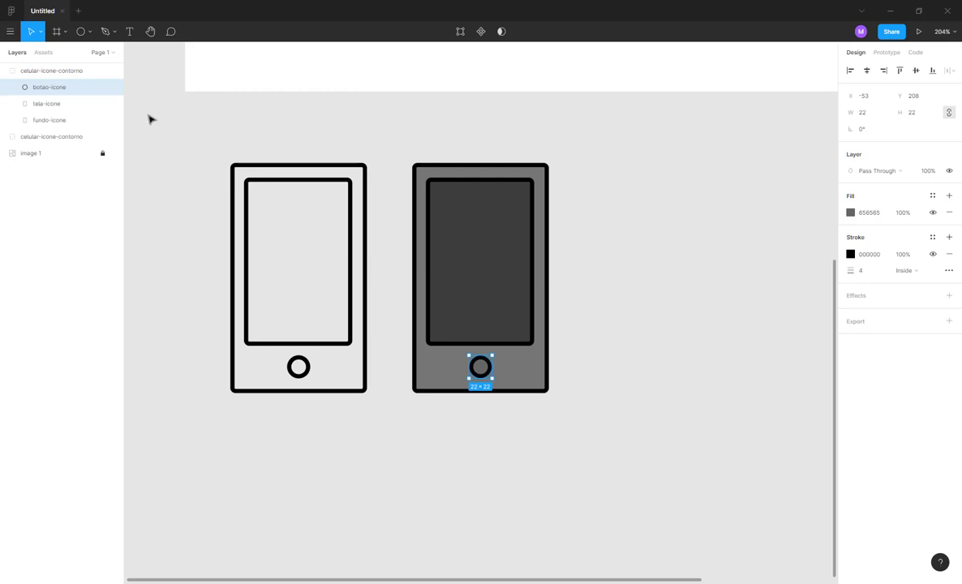
# - Examine how the filled phone's group, button, screen and body layers correspond to the shapes on the canvas
pyautogui.click(53, 104)
pyautogui.click(54, 120)
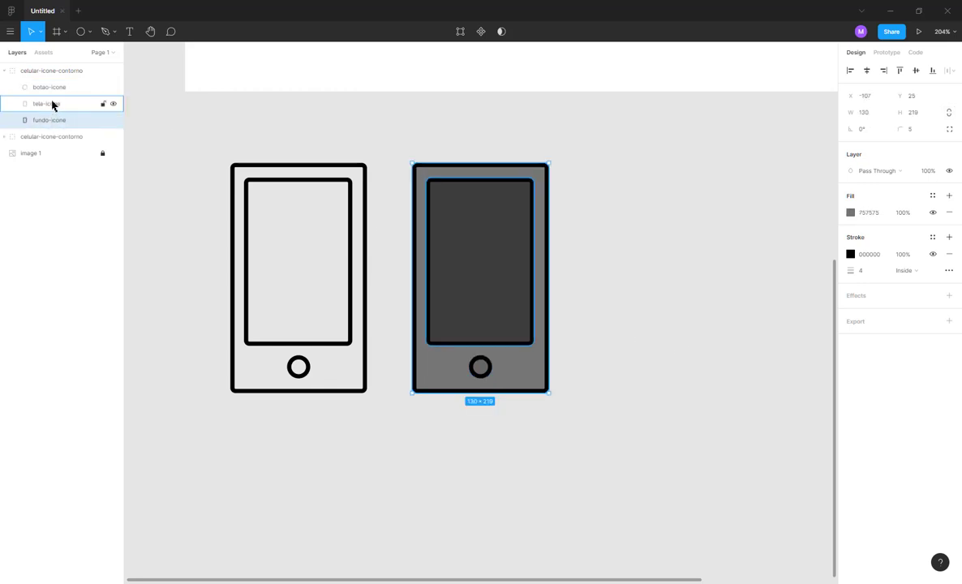
pyautogui.click(52, 104)
pyautogui.click(47, 87)
pyautogui.click(47, 103)
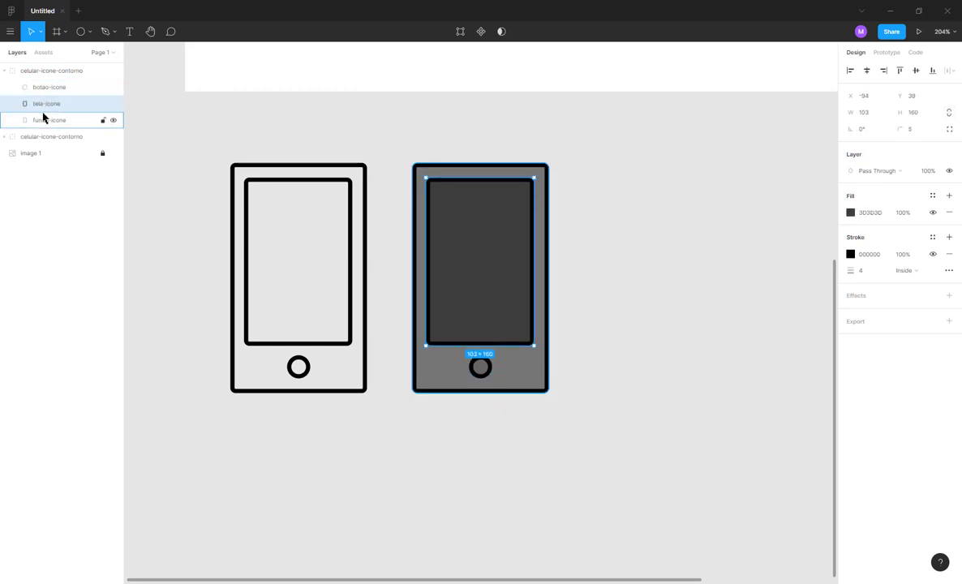
pyautogui.click(43, 119)
pyautogui.click(47, 103)
pyautogui.click(47, 88)
pyautogui.click(49, 71)
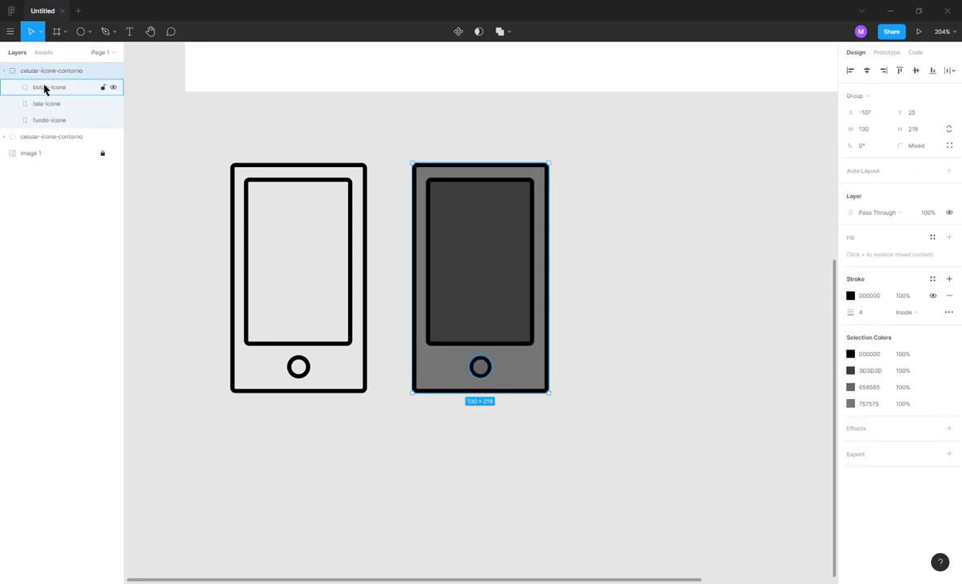
pyautogui.click(45, 88)
pyautogui.click(42, 104)
pyautogui.click(47, 121)
# - Pick tela-icone and botao-icone from the layer list in turn, try shifting each beyond the phone, and undo both shifts
pyautogui.click(50, 105)
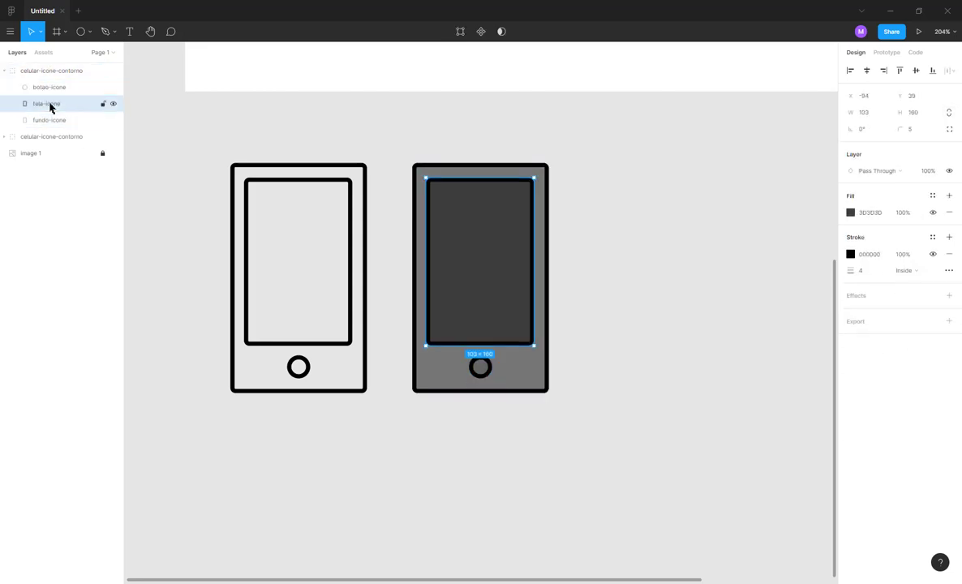
pyautogui.moveTo(471, 249); pyautogui.dragTo(573, 246)
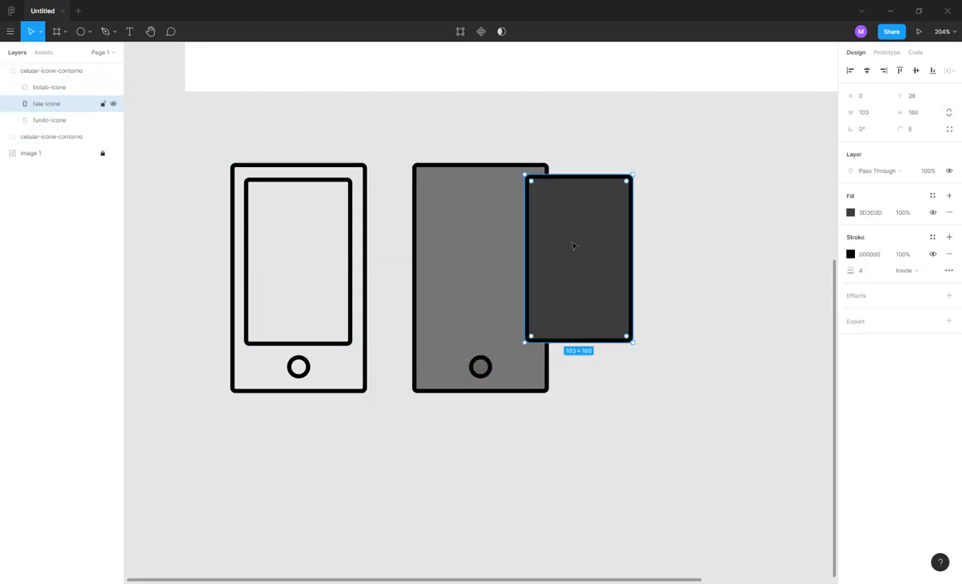
pyautogui.hotkey('ctrl', 'z')
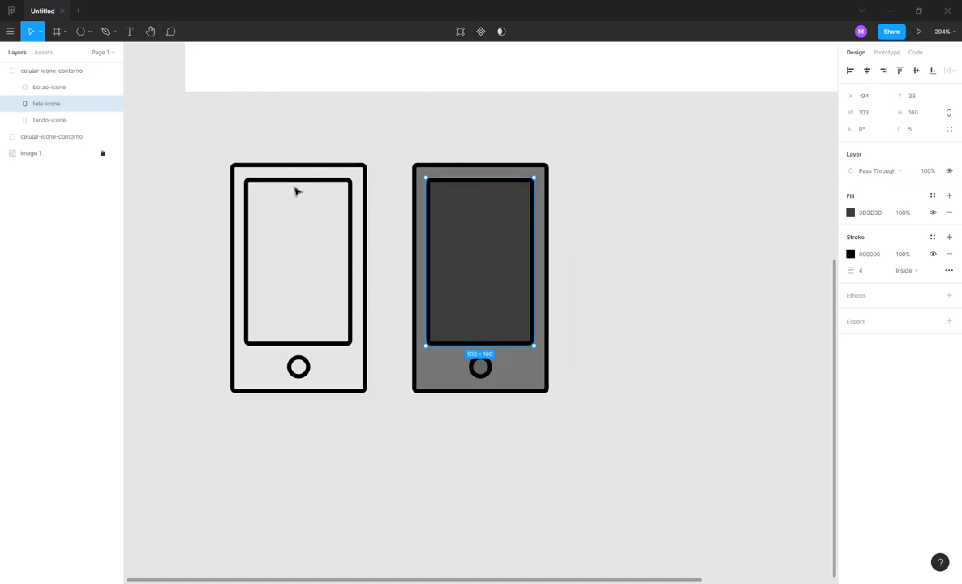
pyautogui.click(53, 88)
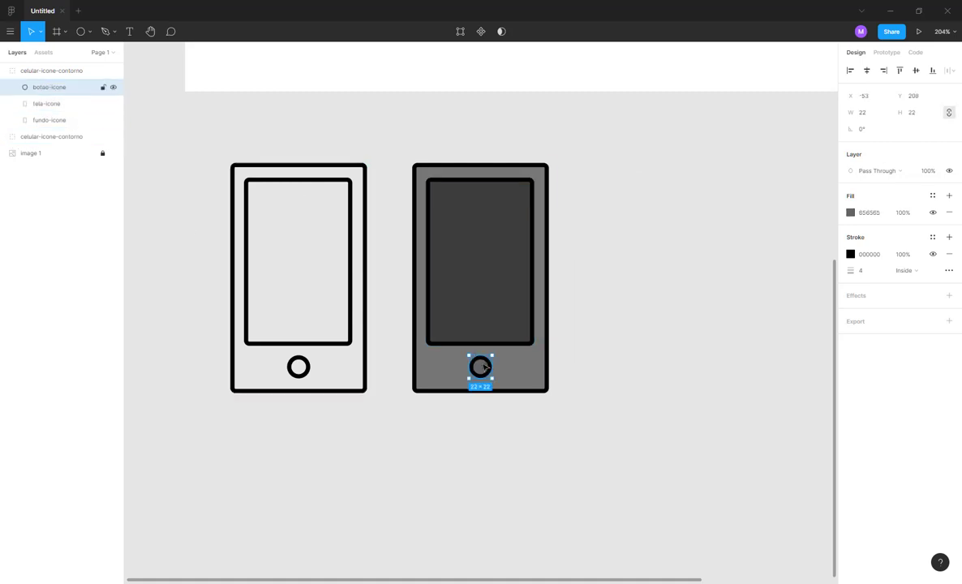
pyautogui.moveTo(482, 367); pyautogui.dragTo(569, 358)
pyautogui.hotkey('ctrl', 'z')
pyautogui.click(592, 301)
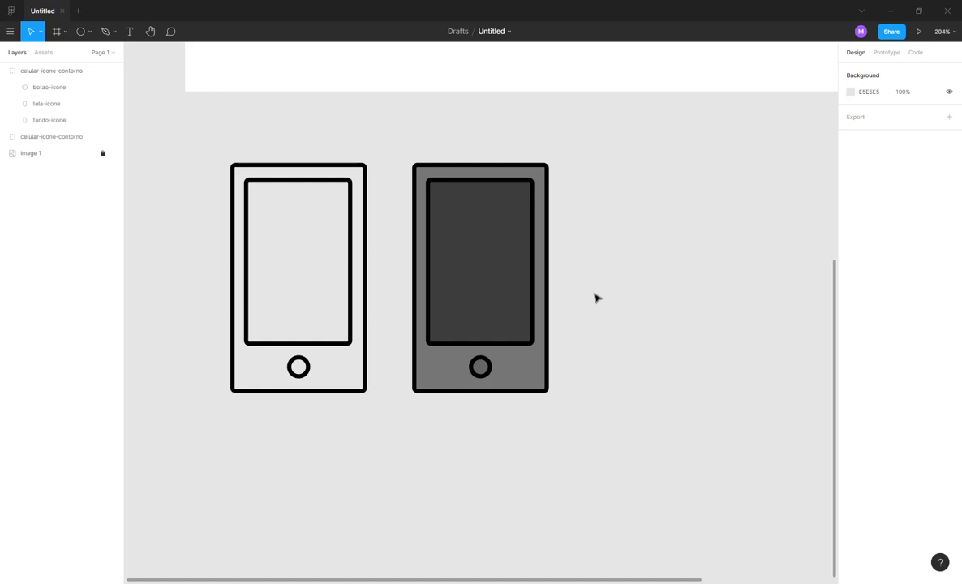
# - Duplicate the filled phone group level on its right at X 66 and remove the black stroke from the new copy
pyautogui.moveTo(596, 299); pyautogui.dragTo(499, 299)
pyautogui.moveTo(502, 157); pyautogui.dragTo(320, 442)
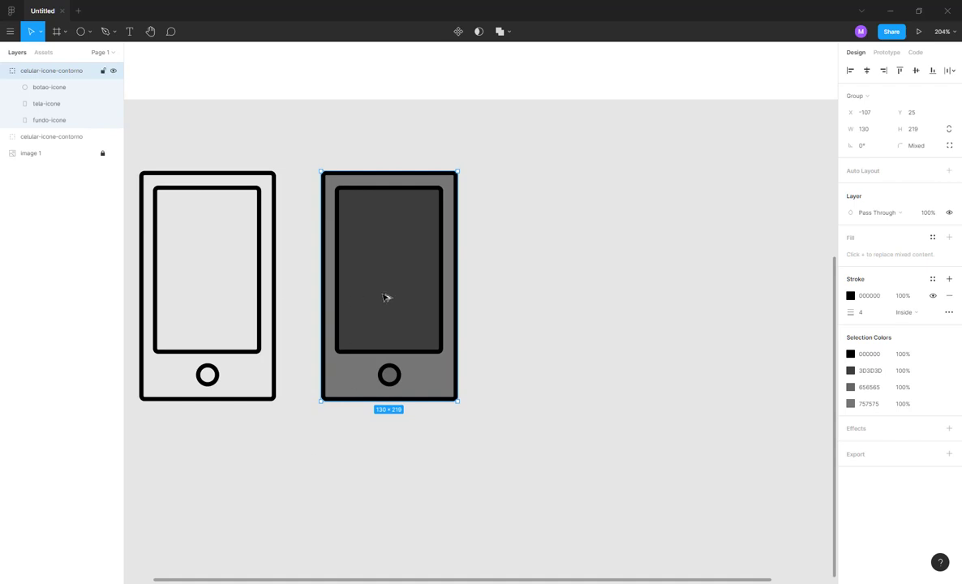
pyautogui.moveTo(386, 297); pyautogui.dragTo(541, 295)
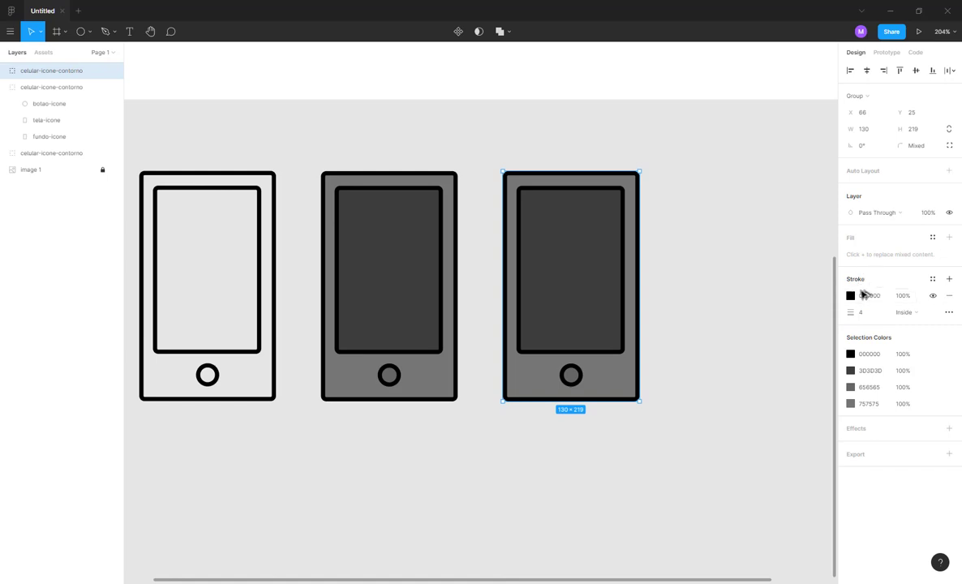
pyautogui.click(951, 296)
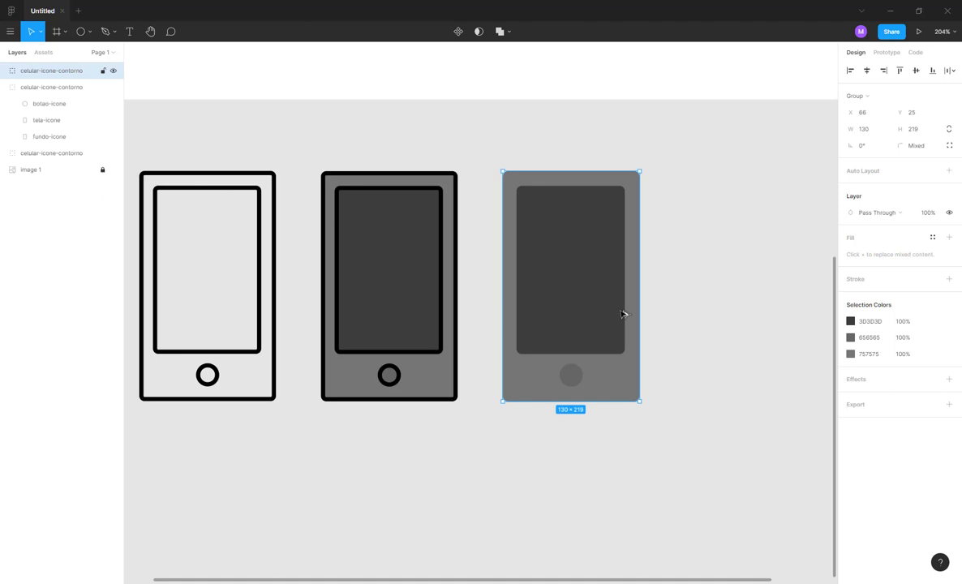
pyautogui.click(627, 429)
# - Match the strokeless phone's home button fill to its screen colour 3D3D3D by sampling the screen
pyautogui.click(581, 381)
pyautogui.doubleClick(574, 380)
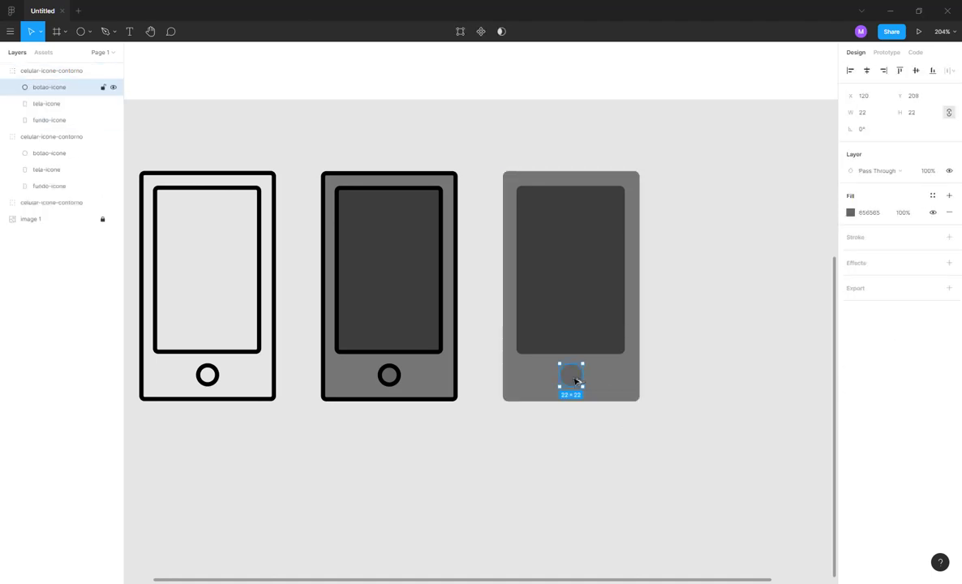
pyautogui.press('i')
pyautogui.click(584, 305)
pyautogui.click(685, 339)
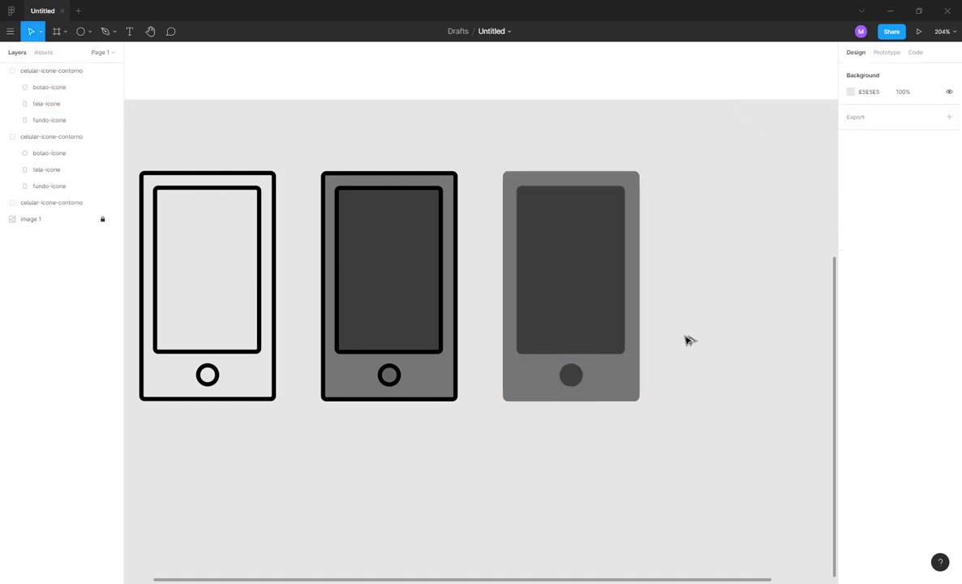
# - Darken the fill of the strokeless phone's screen and home button together to 161616
pyautogui.click(601, 285)
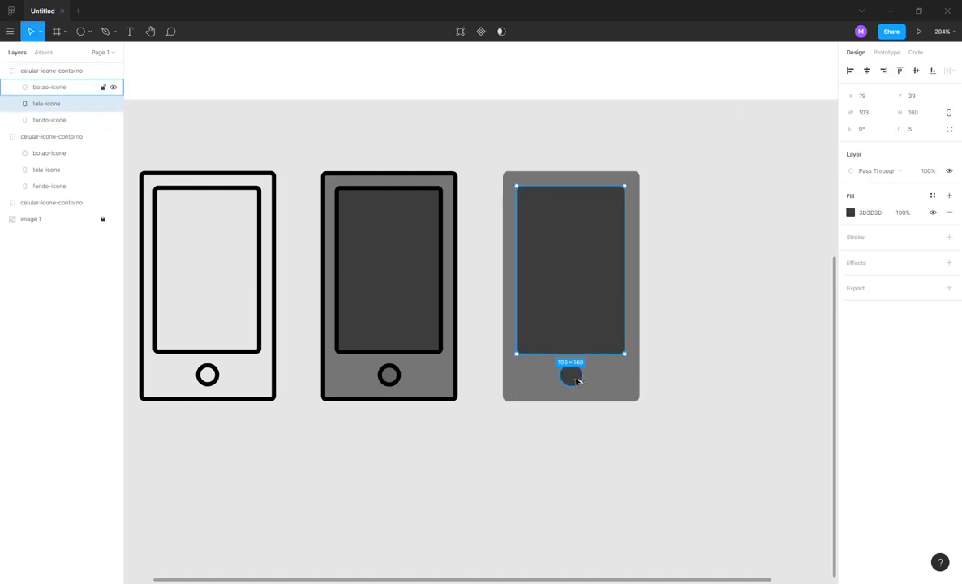
pyautogui.keyDown('shift'); pyautogui.click(49, 87); pyautogui.keyUp('shift')
pyautogui.click(850, 254)
pyautogui.moveTo(751, 339); pyautogui.dragTo(716, 381)
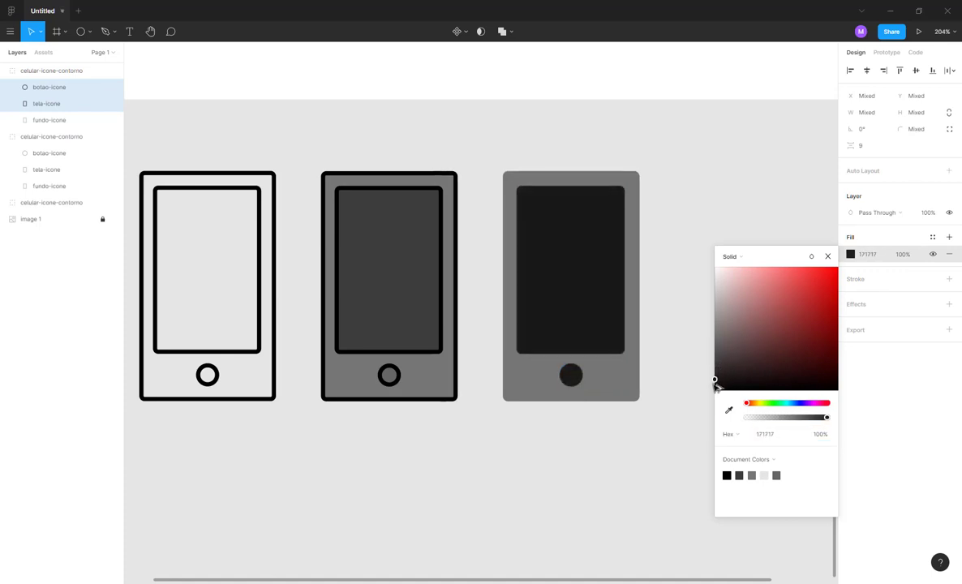
pyautogui.click(671, 227)
# - Examine the strokeless phone's screen, home button and body individually, checking how their fills separate the shapes without an outline
pyautogui.scroll(-2, 684, 217)
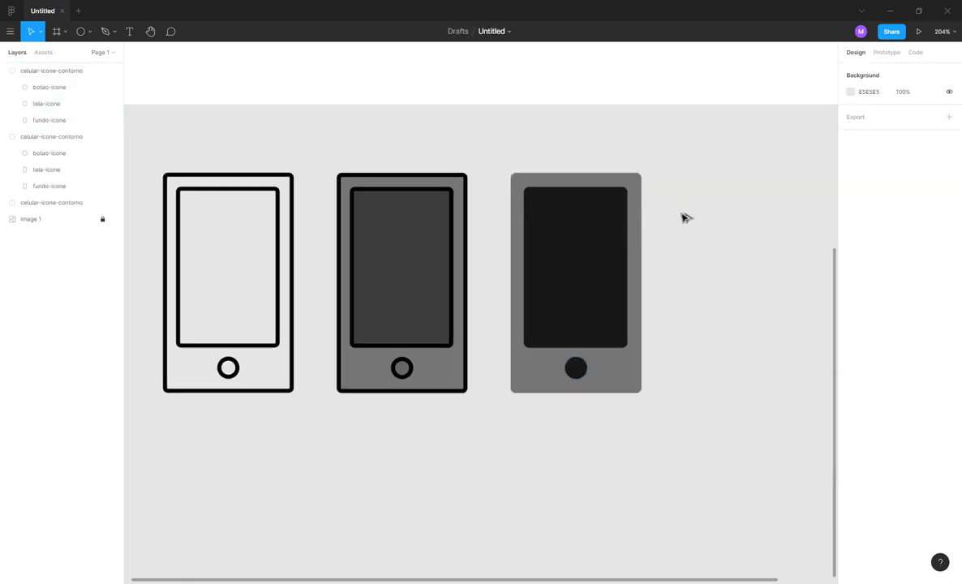
pyautogui.scroll(2, 684, 217)
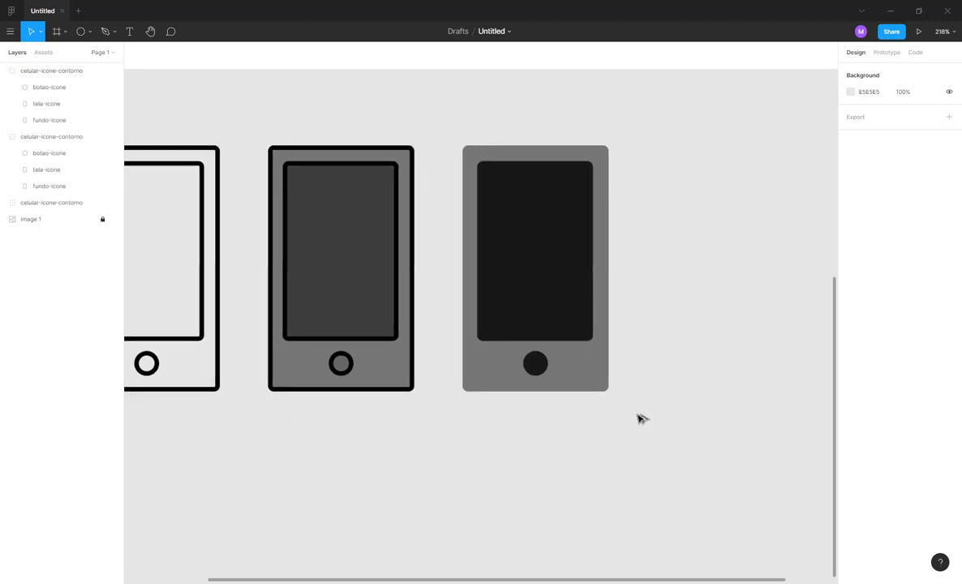
pyautogui.click(542, 308)
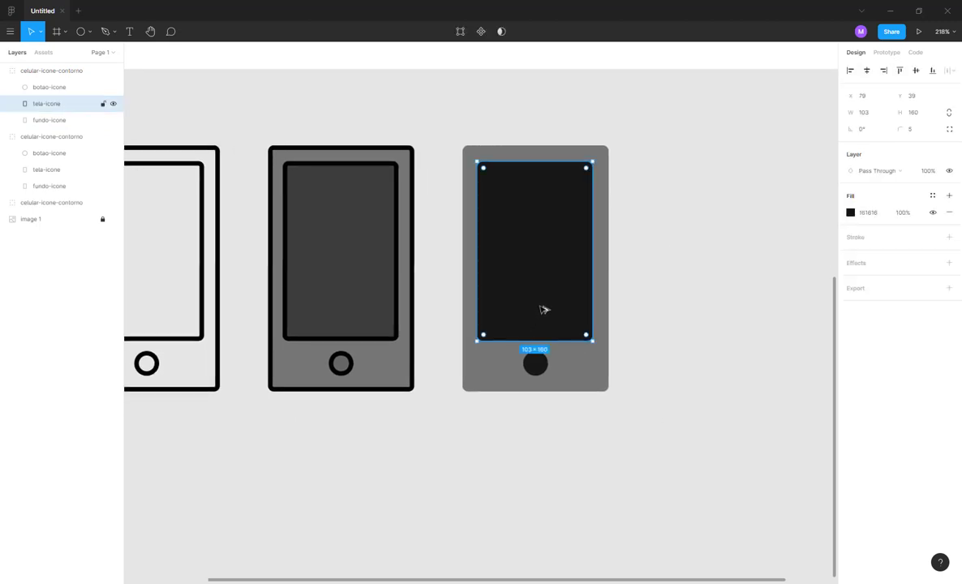
pyautogui.click(587, 380)
pyautogui.click(535, 363)
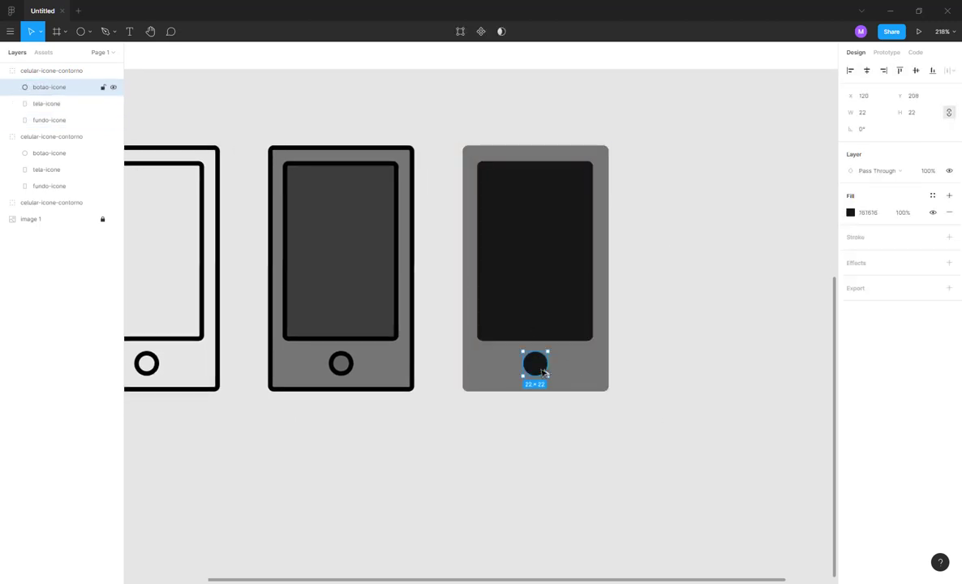
pyautogui.click(641, 323)
pyautogui.click(571, 372)
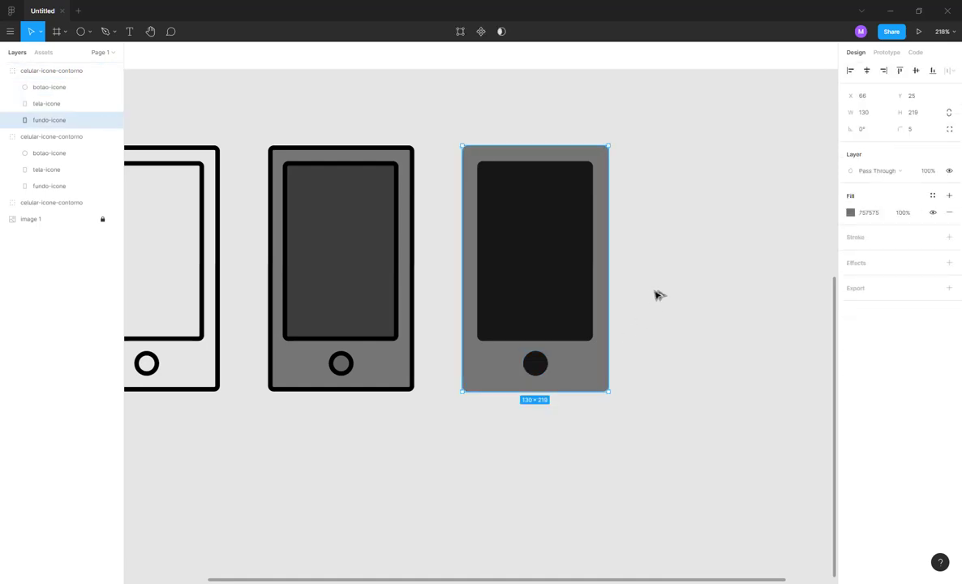
pyautogui.doubleClick(533, 279)
pyautogui.click(686, 295)
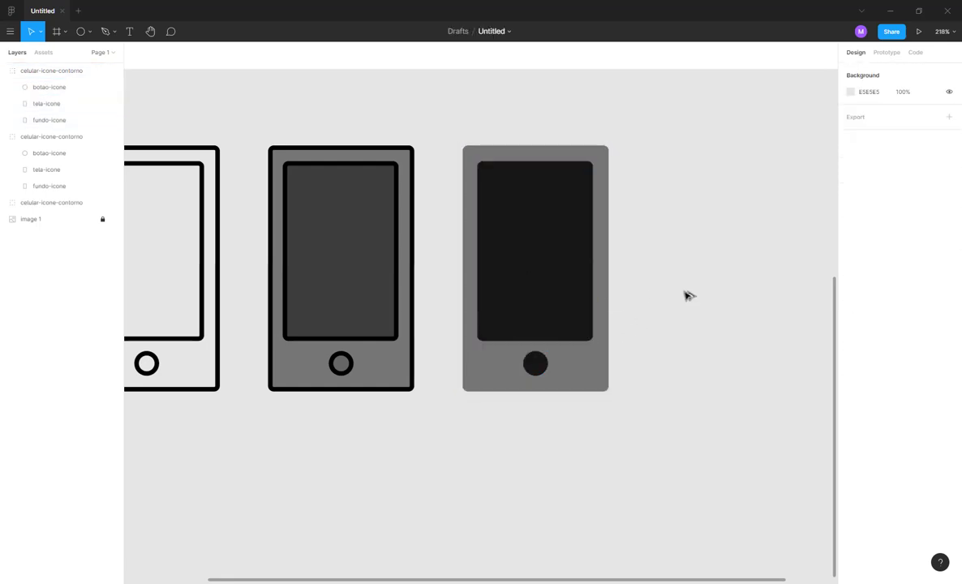
pyautogui.click(550, 296)
pyautogui.click(537, 364)
pyautogui.click(579, 378)
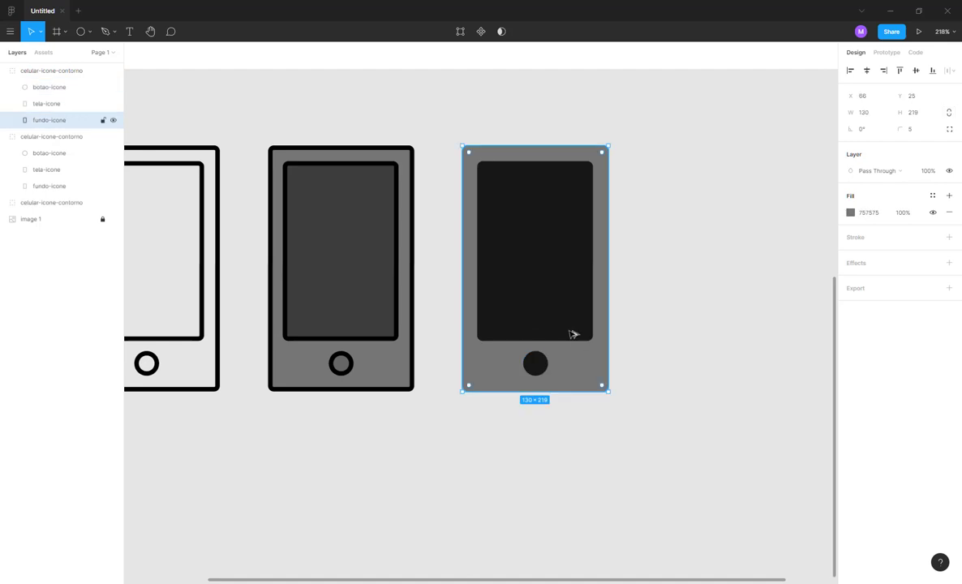
pyautogui.click(567, 321)
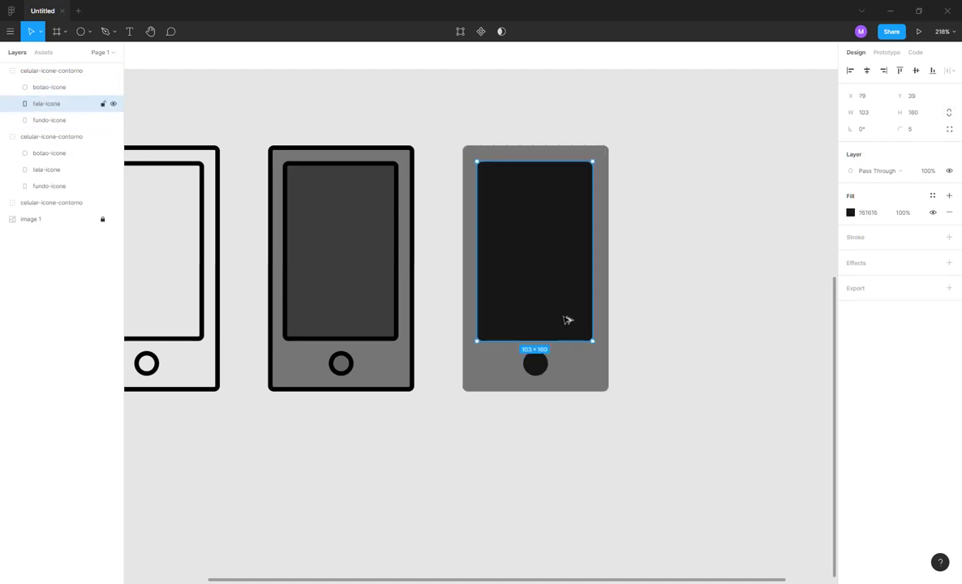
pyautogui.click(621, 269)
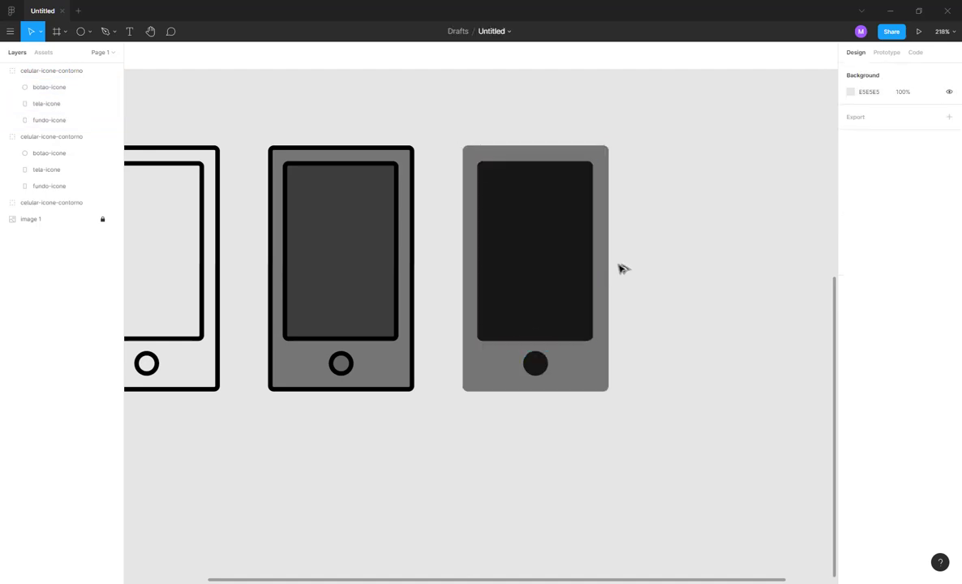
# - Duplicate the strokeless phone group level on its right at X 239, with the same 43 px gap as the other phones
pyautogui.scroll(-5, 620, 269)
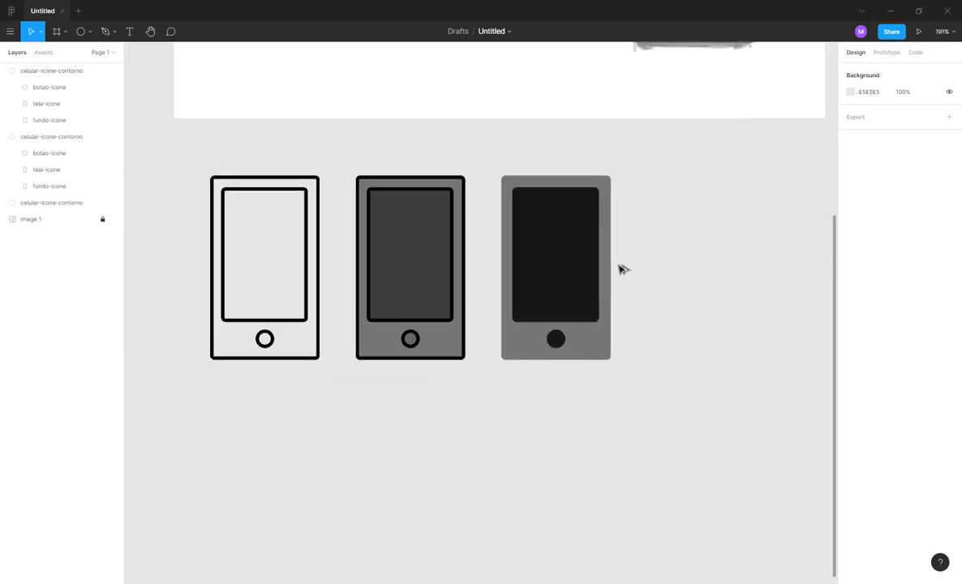
pyautogui.hscroll(5, 593, 274)
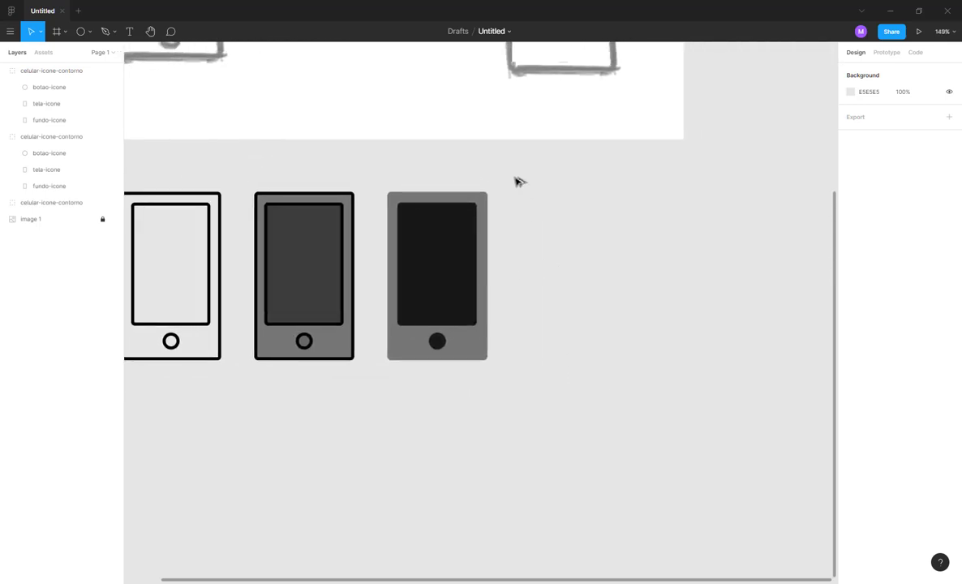
pyautogui.moveTo(514, 168); pyautogui.dragTo(383, 382)
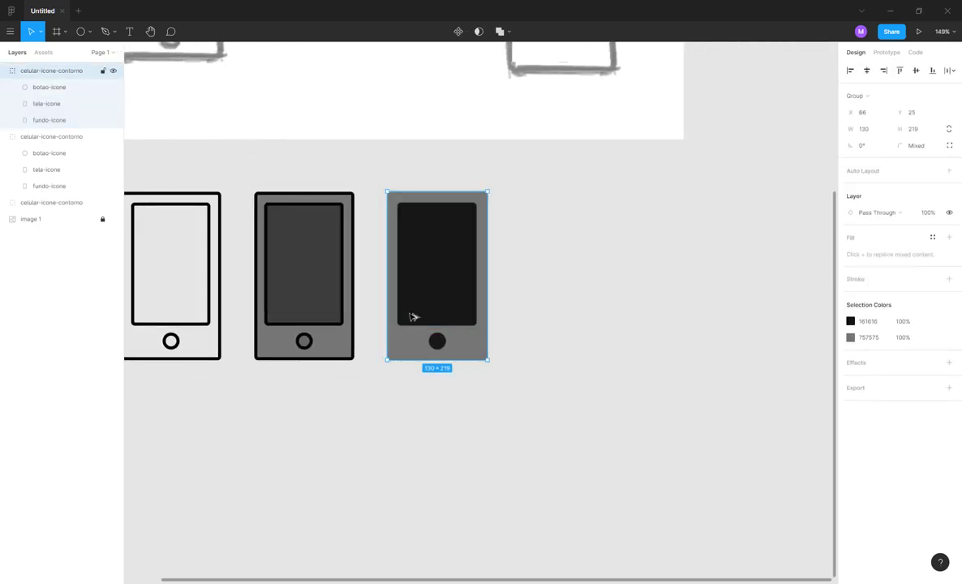
pyautogui.moveTo(427, 311); pyautogui.dragTo(541, 307)
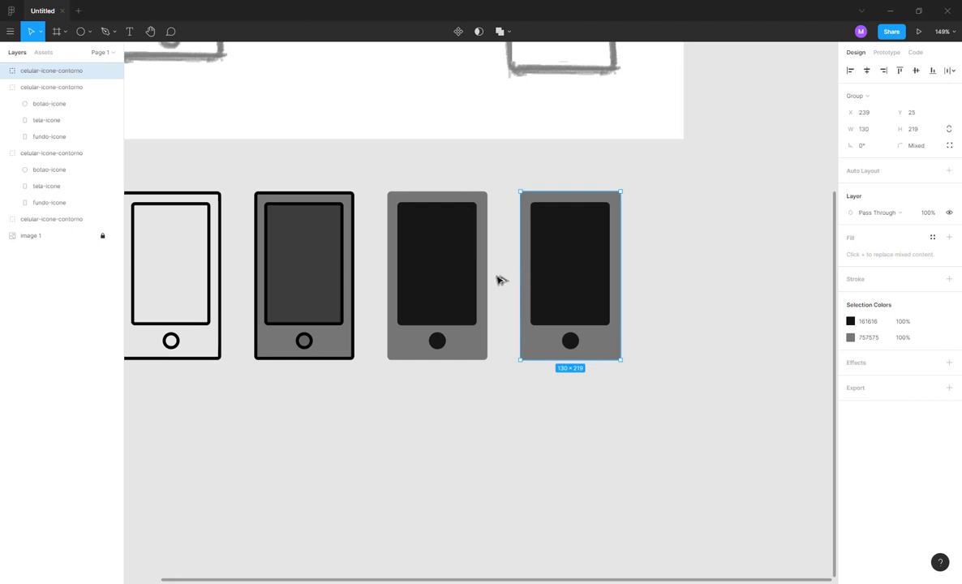
pyautogui.press('alt')
pyautogui.moveTo(551, 296)
pyautogui.mouseDown()
pyautogui.moveTo(566, 419)
pyautogui.moveTo(550, 312)
pyautogui.moveTo(578, 303)
pyautogui.moveTo(554, 289)
pyautogui.moveTo(574, 288)
pyautogui.moveTo(557, 268)
pyautogui.moveTo(555, 285)
pyautogui.moveTo(564, 240)
pyautogui.moveTo(568, 352)
pyautogui.moveTo(556, 283)
pyautogui.moveTo(550, 290)
pyautogui.moveTo(574, 285)
pyautogui.moveTo(566, 292)
pyautogui.mouseUp()
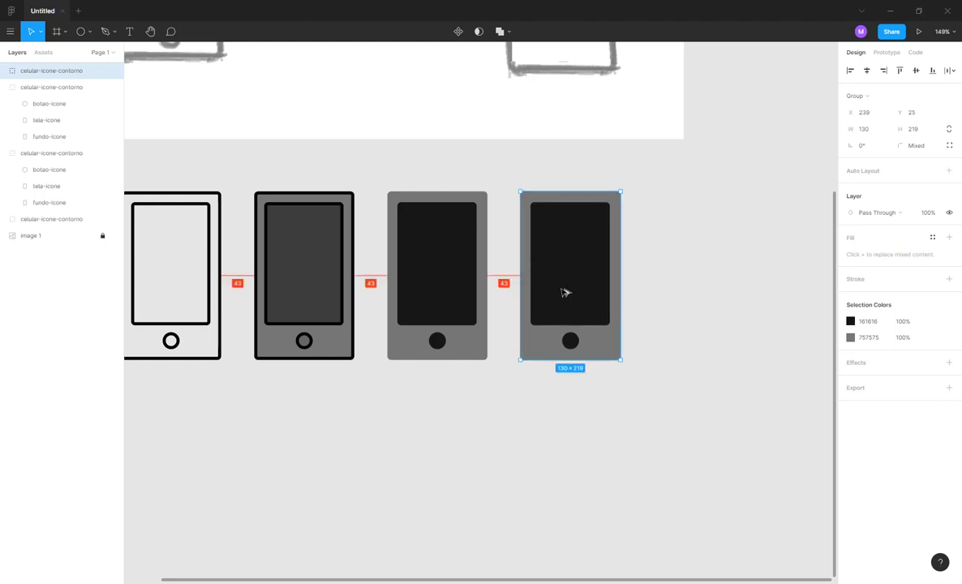
pyautogui.moveTo(442, 412); pyautogui.dragTo(488, 410)
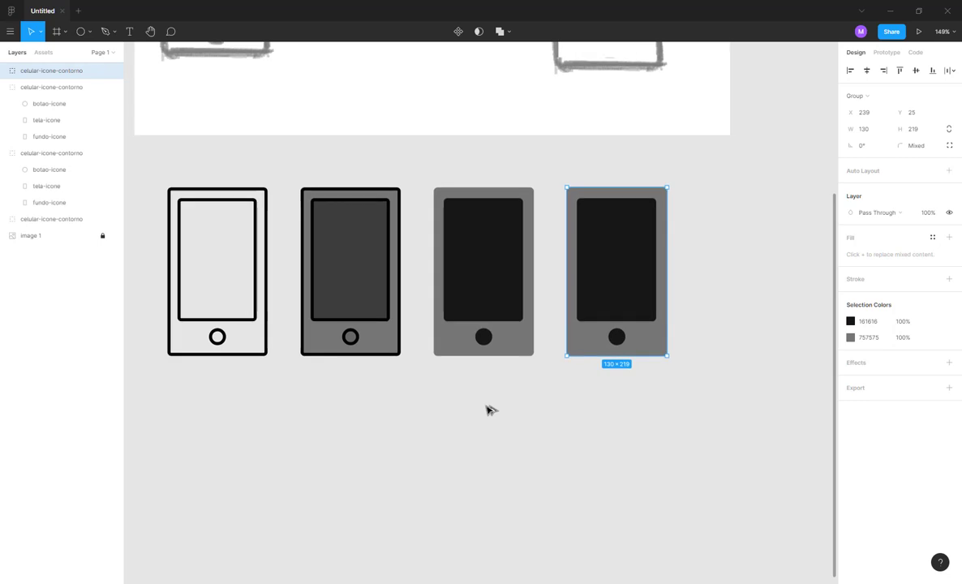
pyautogui.click(516, 402)
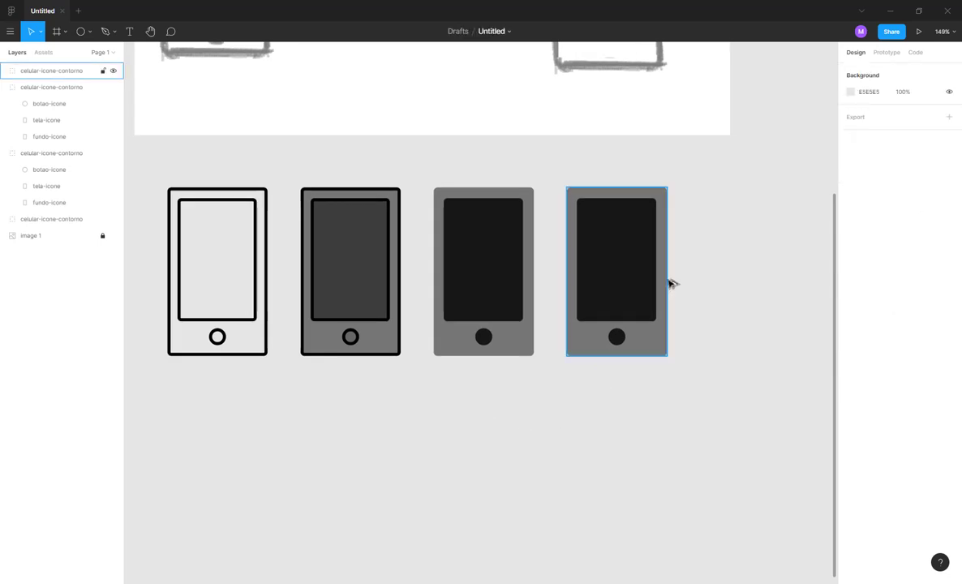
# - Set the fills of the fourth phone's screen and body to 000000
pyautogui.click(655, 257)
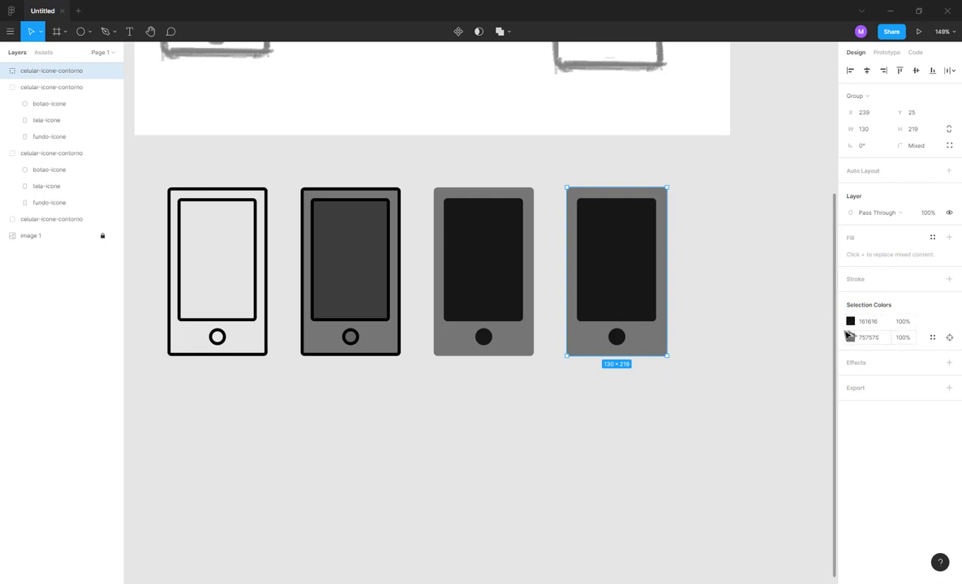
pyautogui.press('Escape')
pyautogui.click(637, 275)
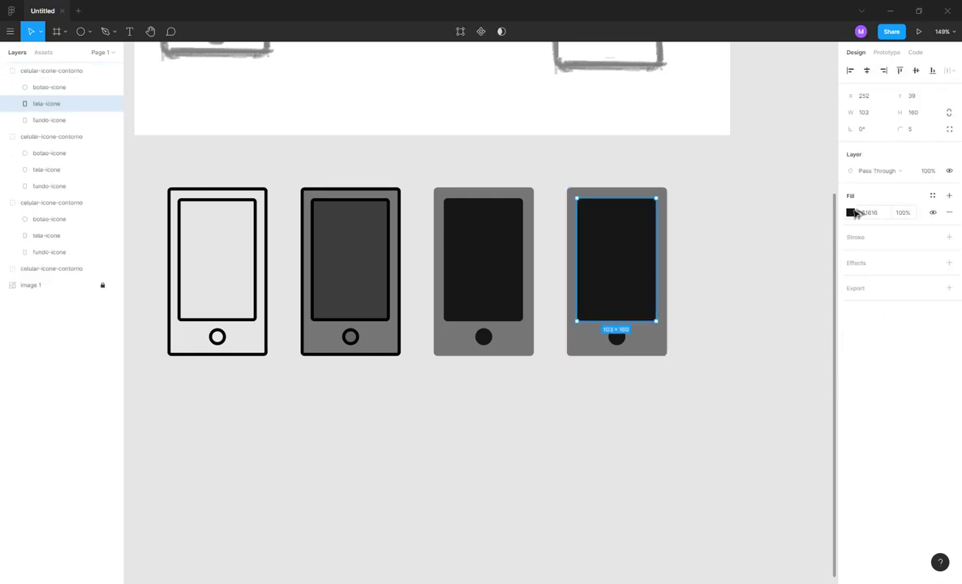
pyautogui.click(880, 214)
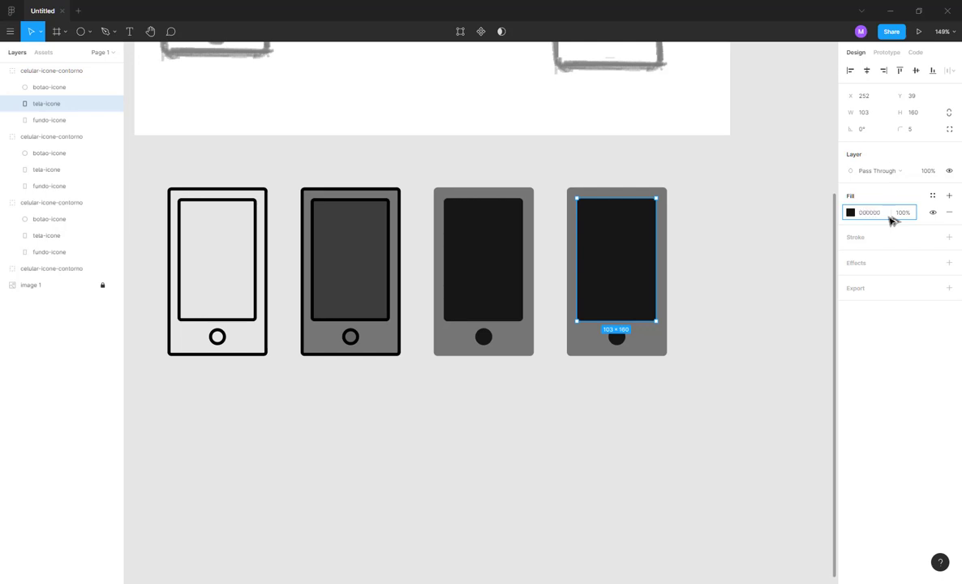
pyautogui.press('Return')
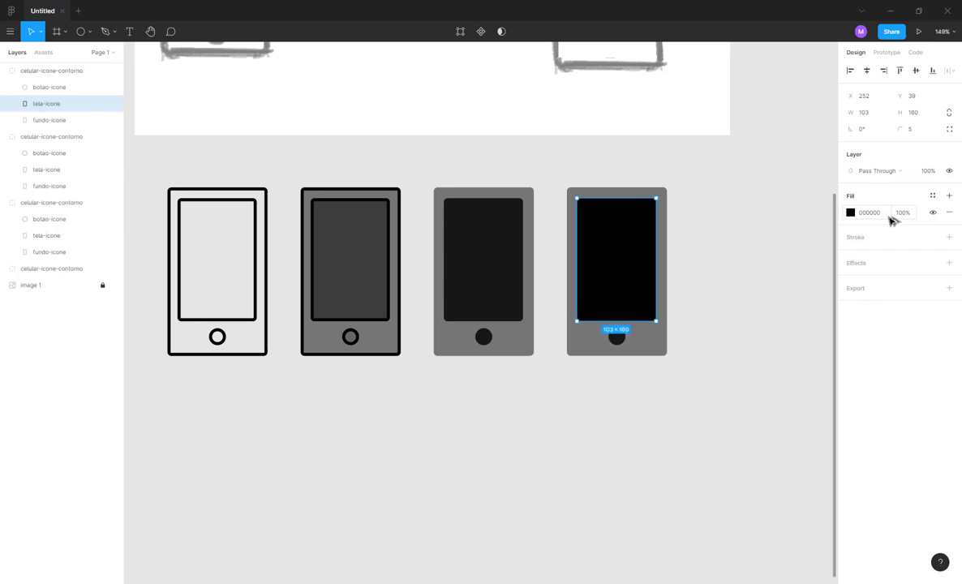
pyautogui.click(653, 339)
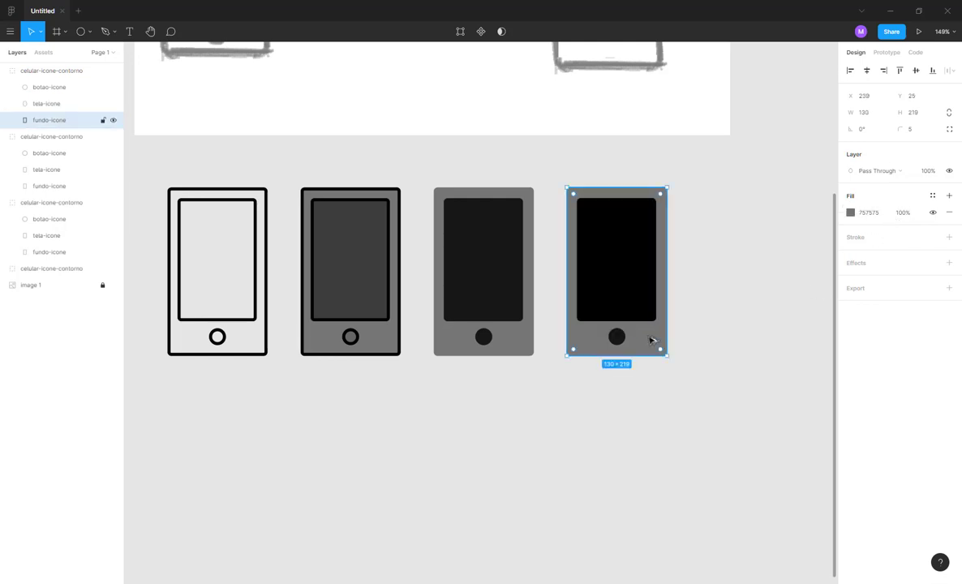
pyautogui.click(891, 219)
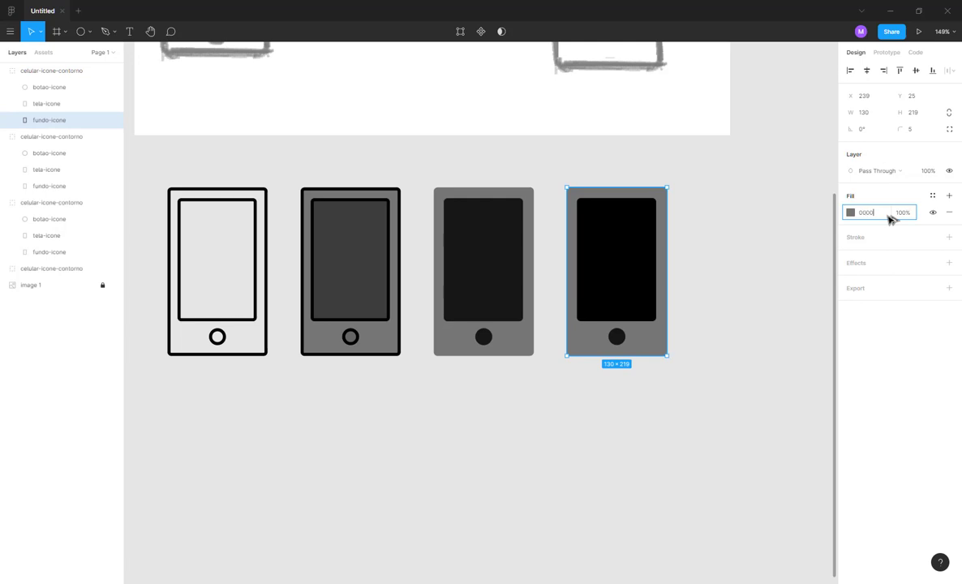
pyautogui.write('000000')
pyautogui.press('Return')
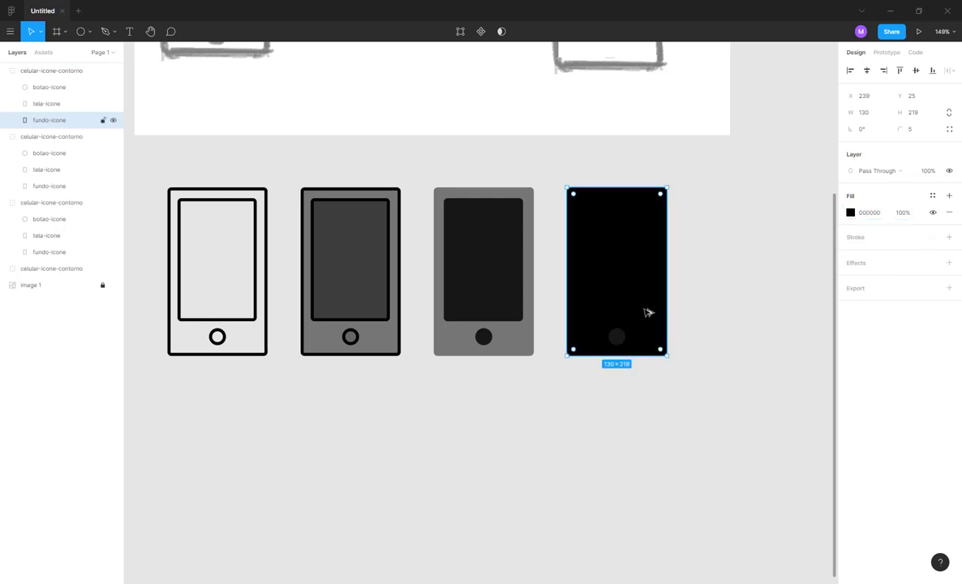
# - Try FFFFFF as the fill of the fourth phone's home button
pyautogui.click(618, 336)
pyautogui.click(880, 214)
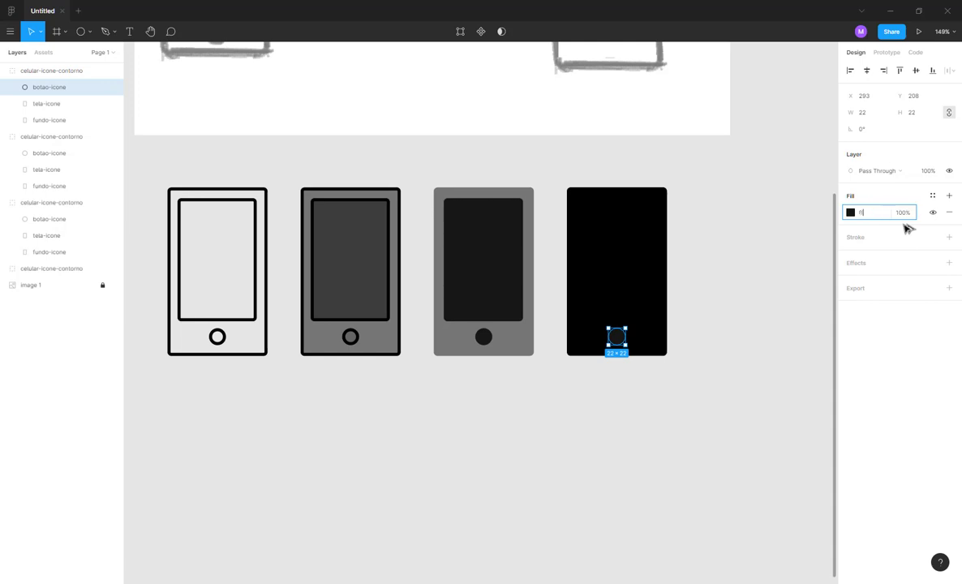
pyautogui.press('Return')
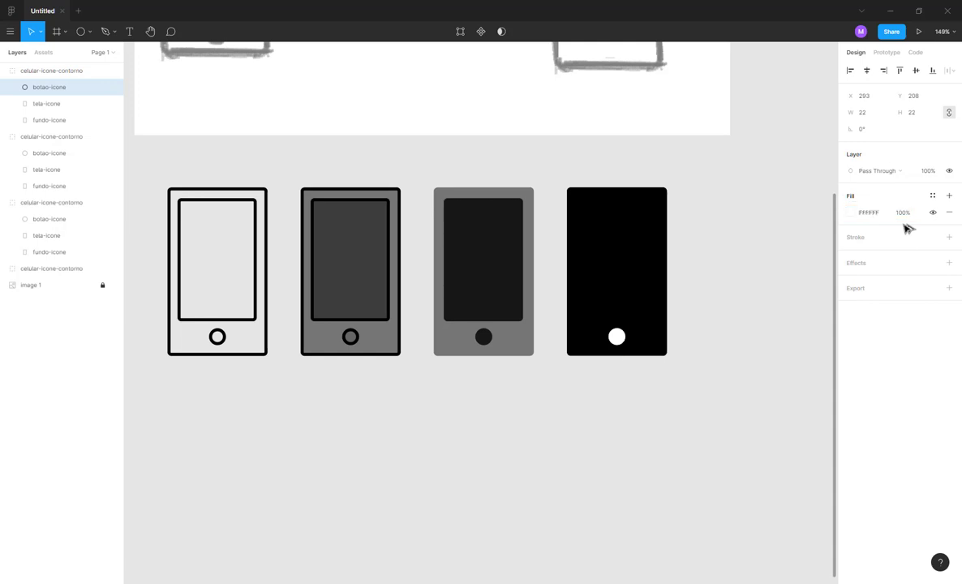
pyautogui.moveTo(672, 420); pyautogui.dragTo(590, 262)
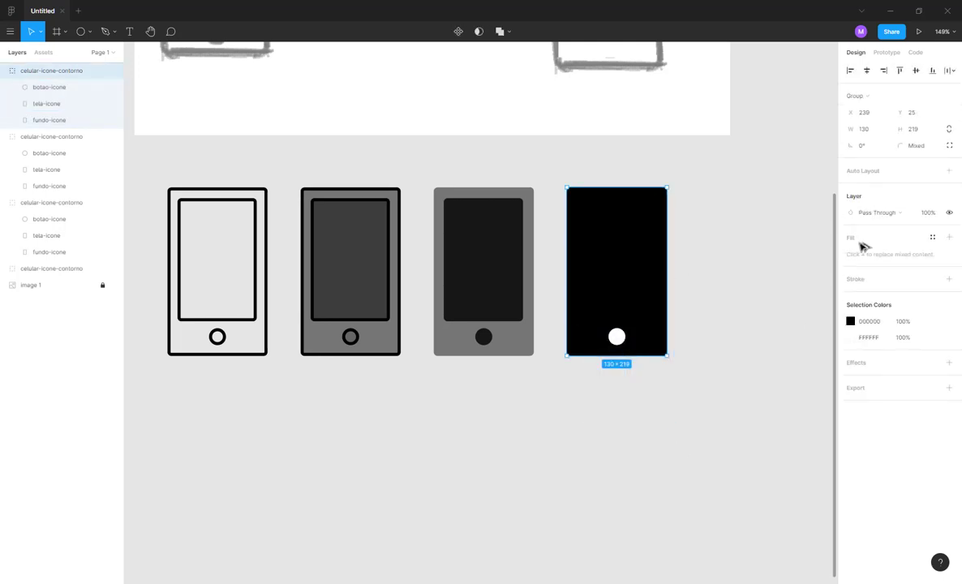
pyautogui.click(714, 325)
# - Set the fill of the fourth phone's home button to 000000
pyautogui.doubleClick(616, 336)
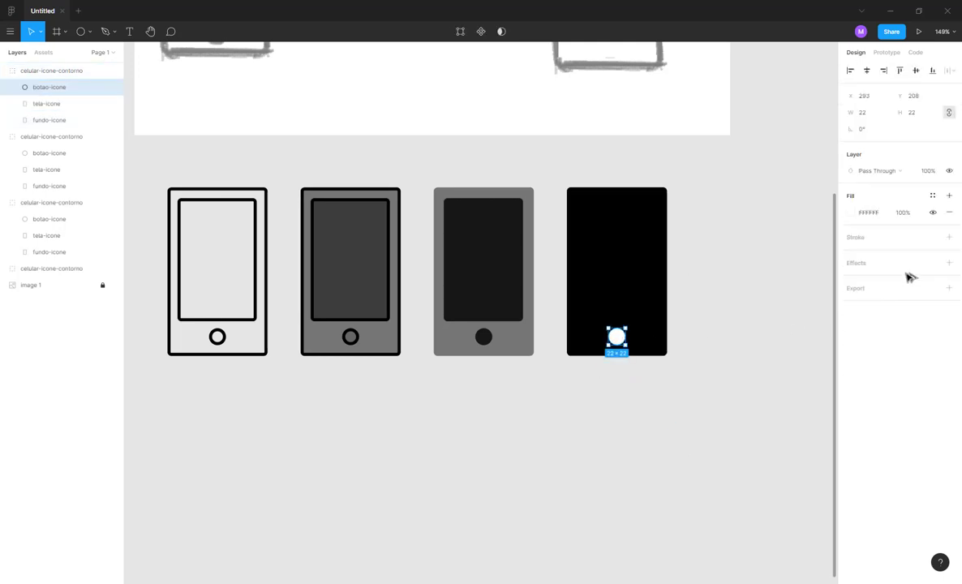
pyautogui.click(869, 213)
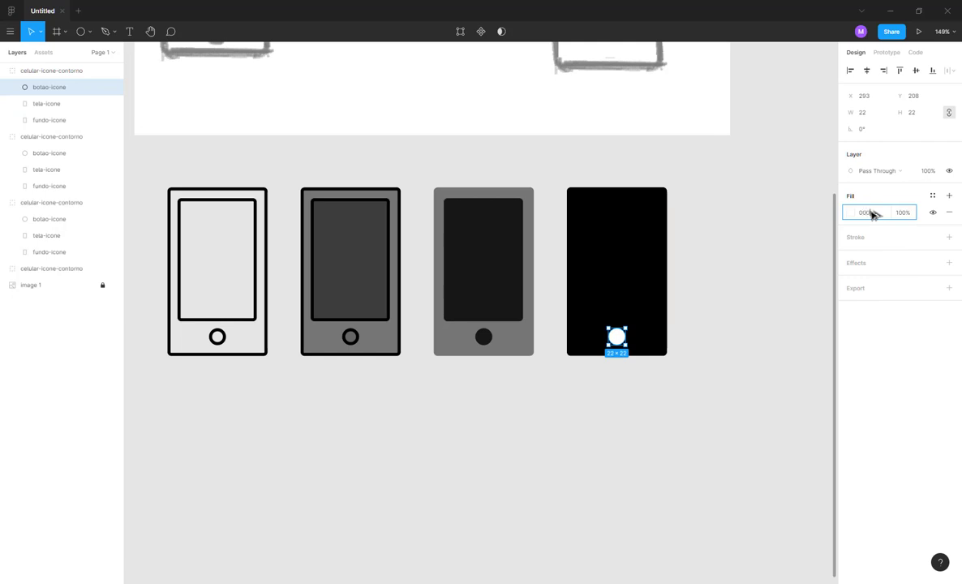
pyautogui.write('000')
pyautogui.press('Return')
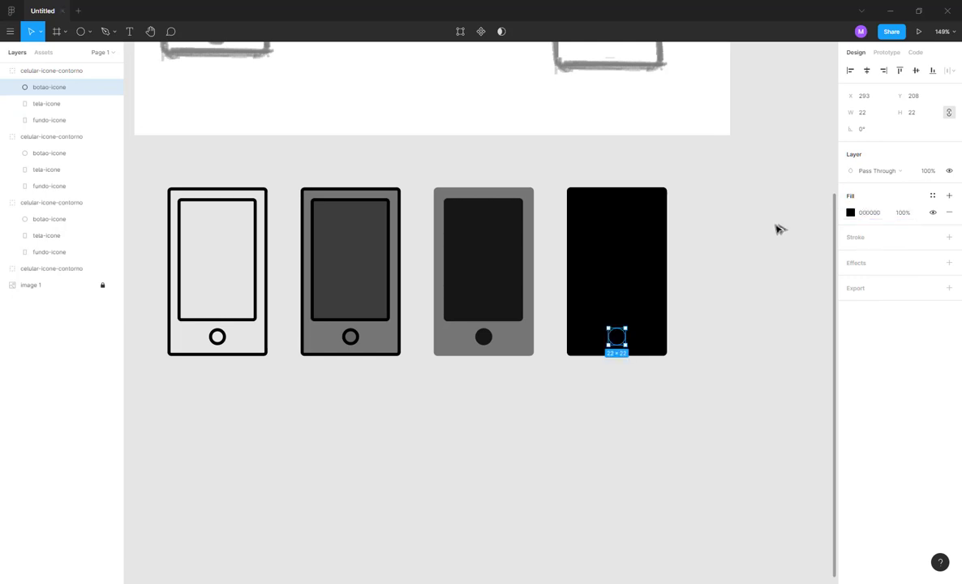
# - Add an inside stroke of width 4 in FFFFFF to all shapes of the fourth phone group
pyautogui.moveTo(723, 189); pyautogui.dragTo(600, 391)
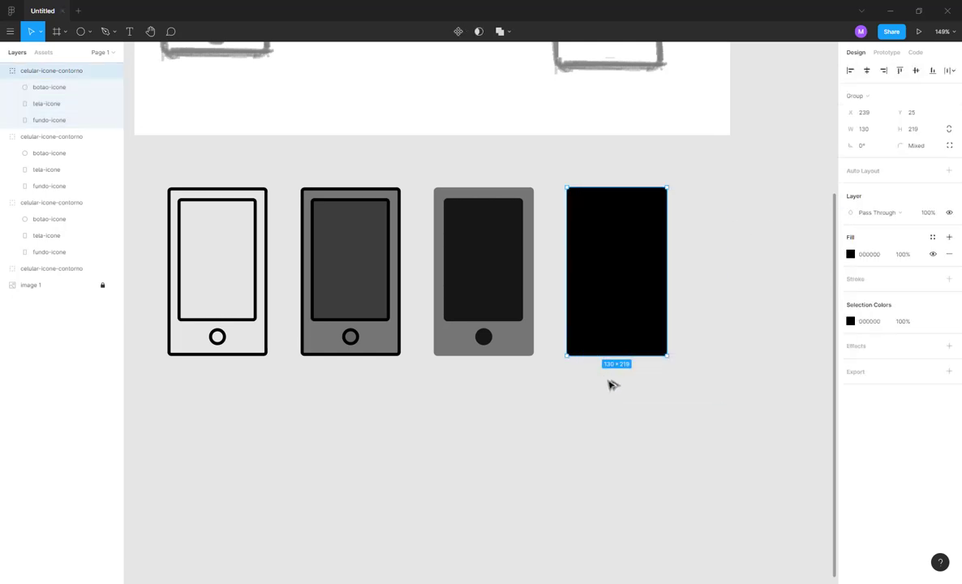
pyautogui.click(860, 280)
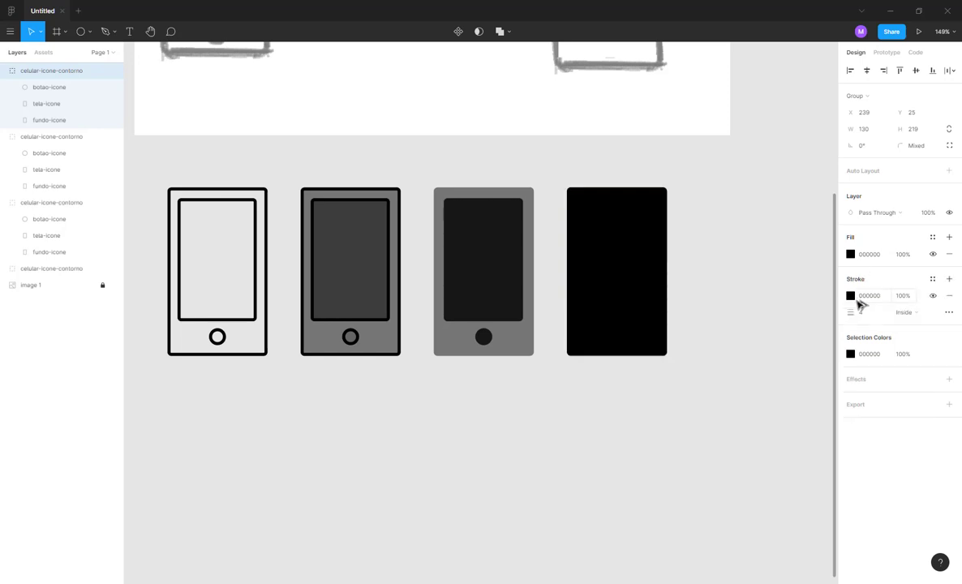
pyautogui.click(851, 297)
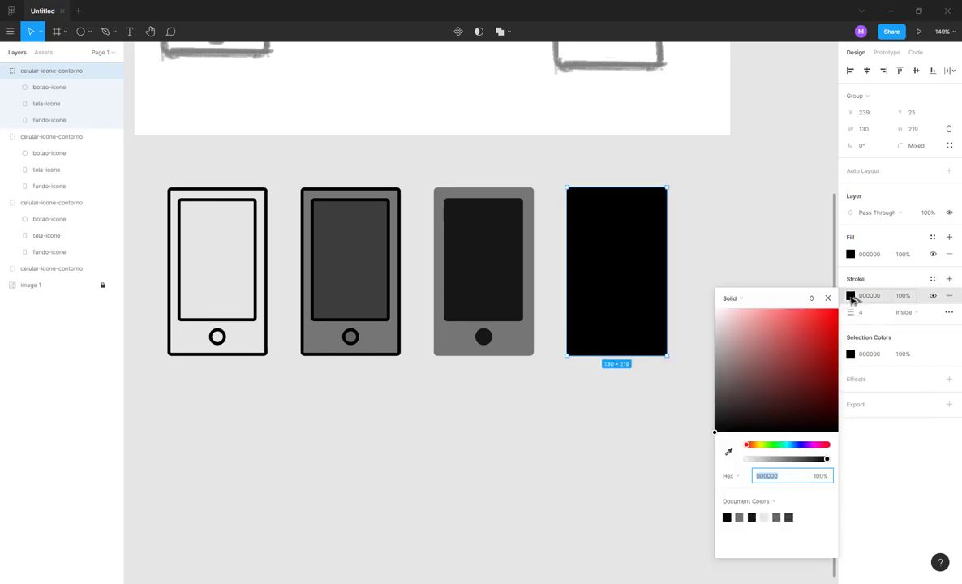
pyautogui.click(784, 477)
pyautogui.hotkey('ctrl', 'a')
pyautogui.write('ff')
pyautogui.press('Return')
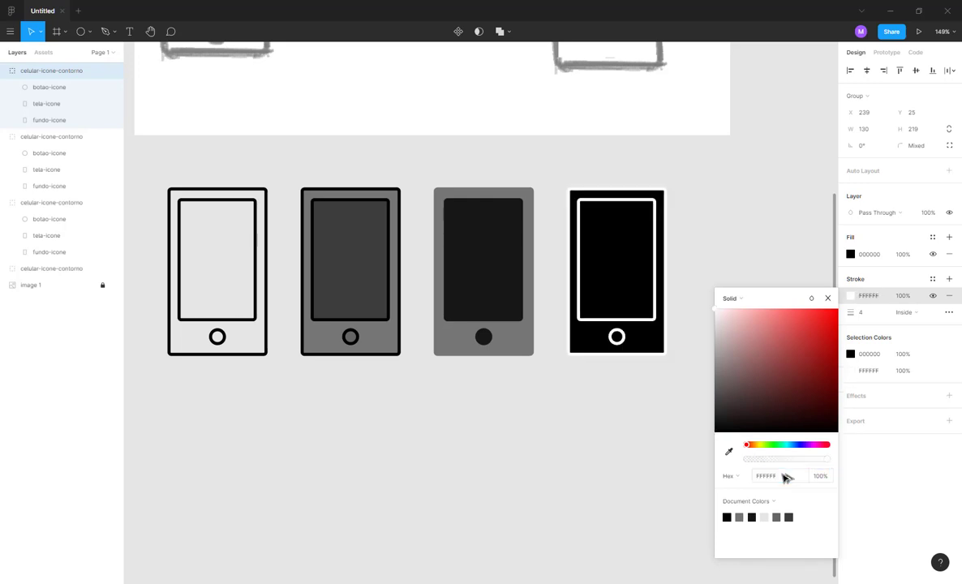
pyautogui.click(704, 179)
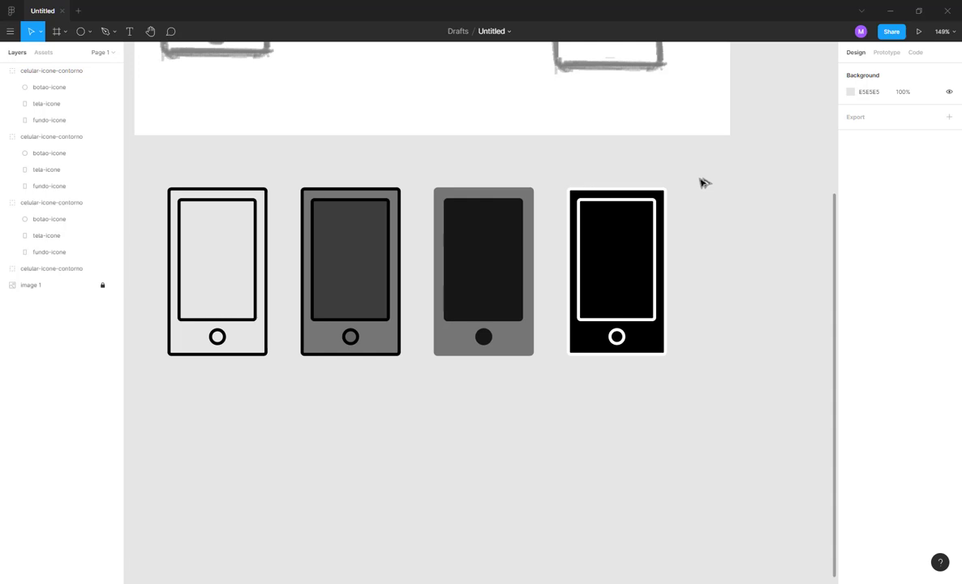
pyautogui.scroll(-3, 398, 202)
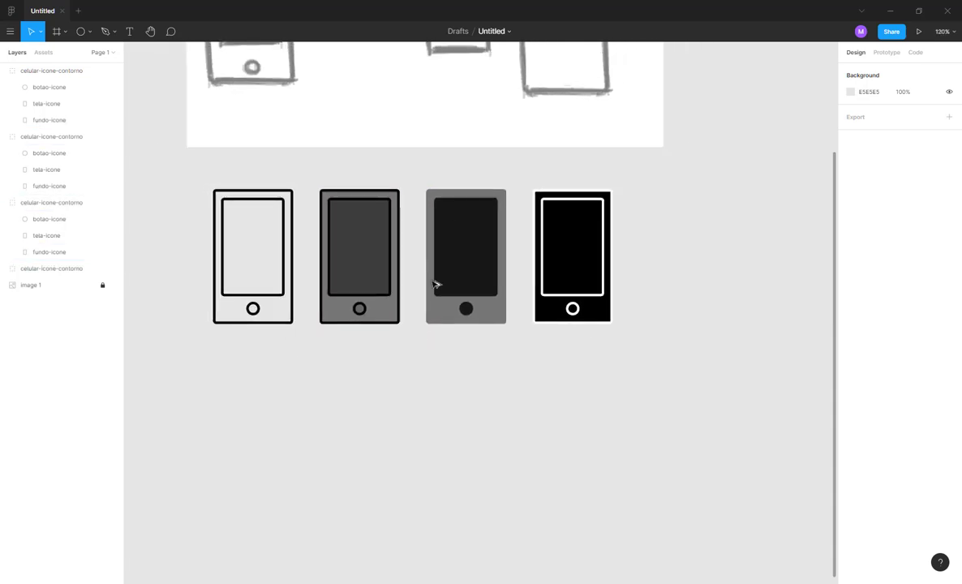
# - Set the fill of the third phone's body to the blue 018BB7
pyautogui.scroll(4, 435, 283)
pyautogui.scroll(-2, 399, 240)
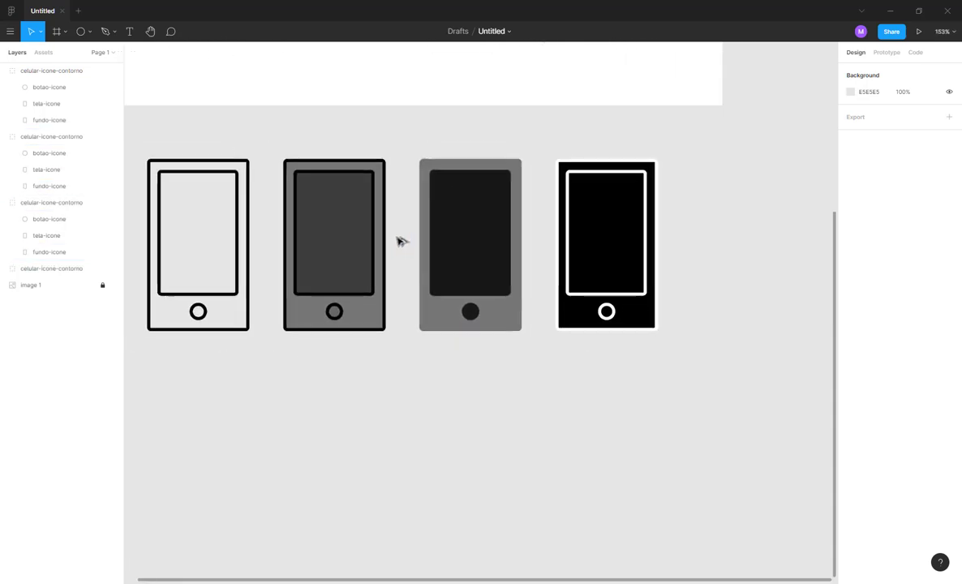
pyautogui.scroll(-2, 399, 241)
pyautogui.scroll(1, 438, 288)
pyautogui.click(476, 332)
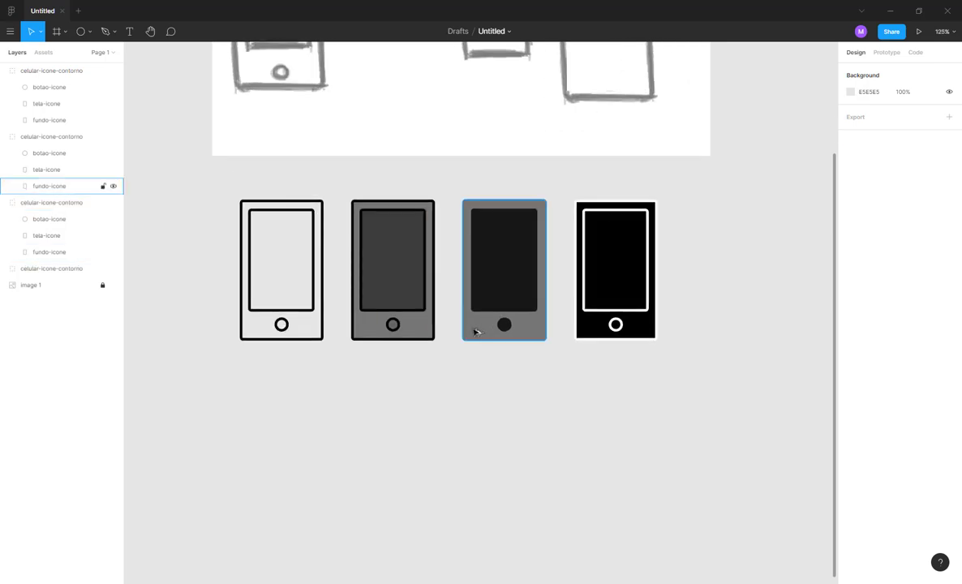
pyautogui.click(850, 212)
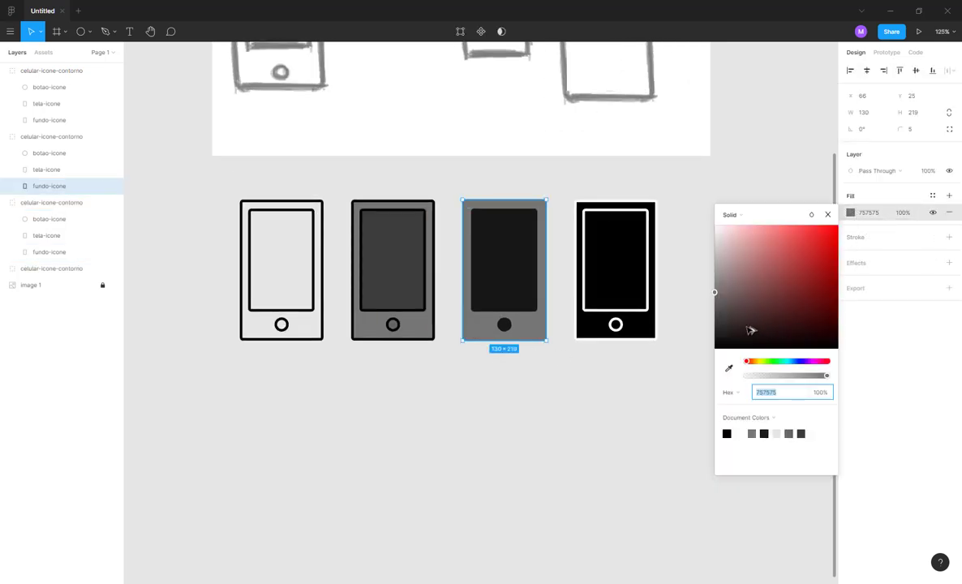
pyautogui.moveTo(764, 361); pyautogui.dragTo(789, 361)
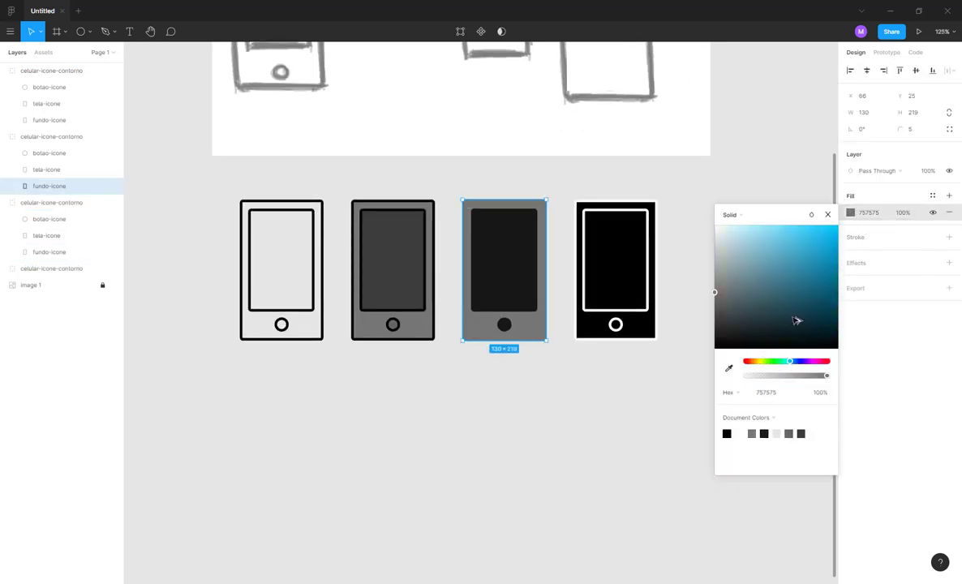
pyautogui.moveTo(822, 289); pyautogui.dragTo(840, 266)
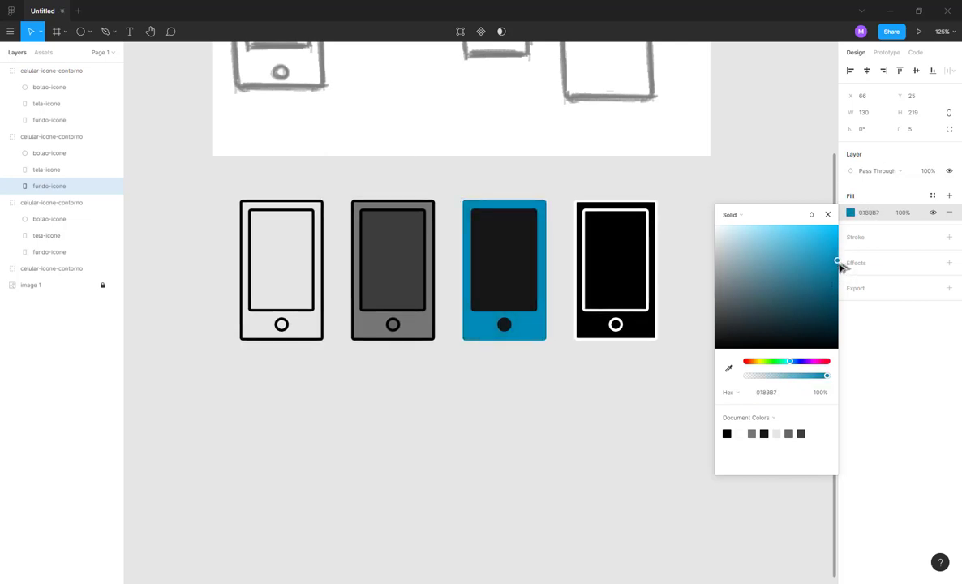
# - Set the fills of the third phone's screen and home button to FFFFFF
pyautogui.click(527, 262)
pyautogui.click(851, 213)
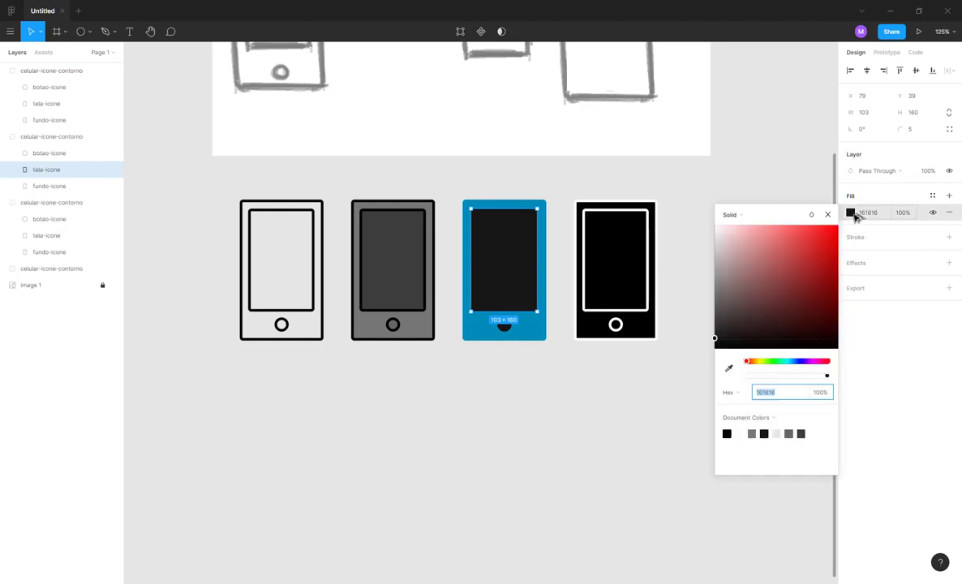
pyautogui.click(733, 278)
pyautogui.click(717, 228)
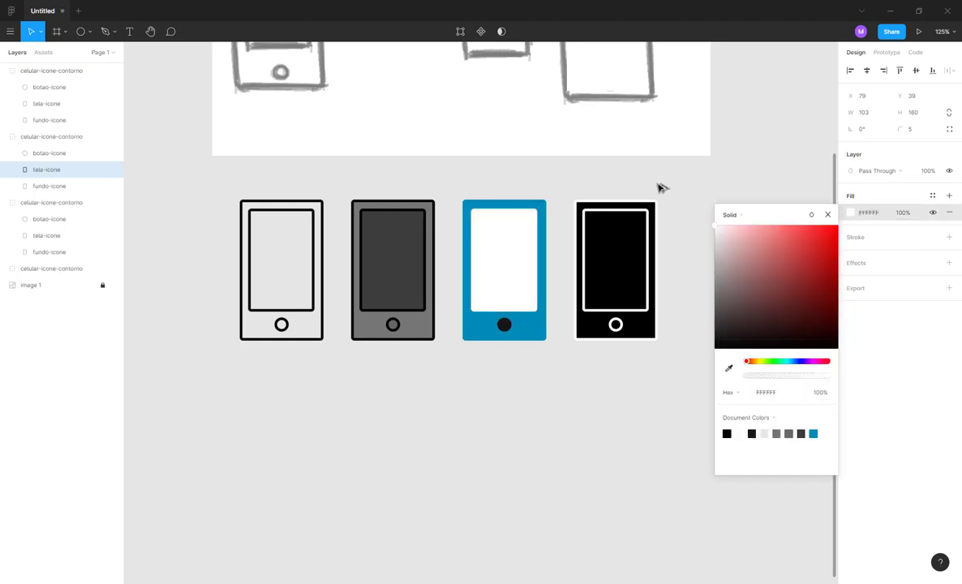
pyautogui.click(507, 327)
pyautogui.press('i')
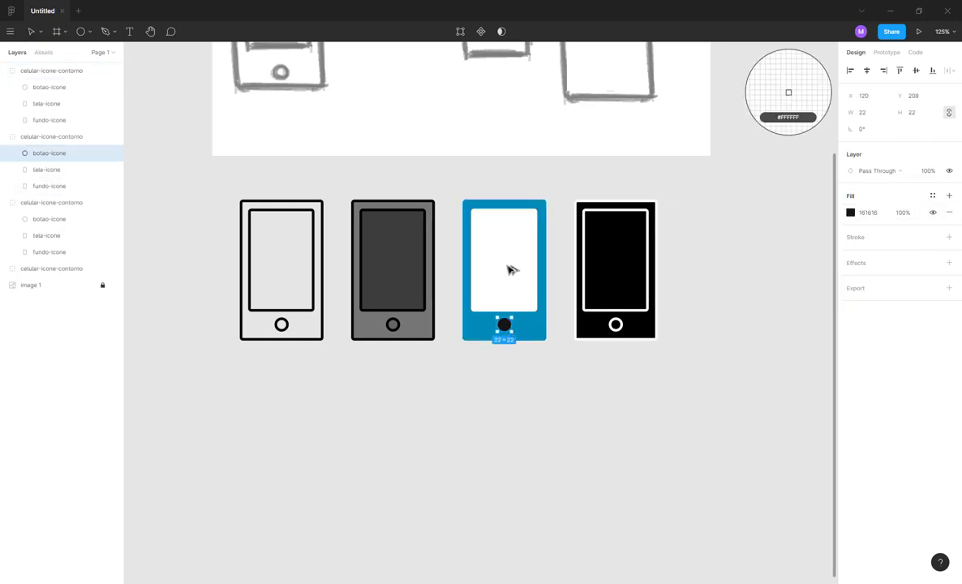
pyautogui.click(511, 269)
pyautogui.click(515, 440)
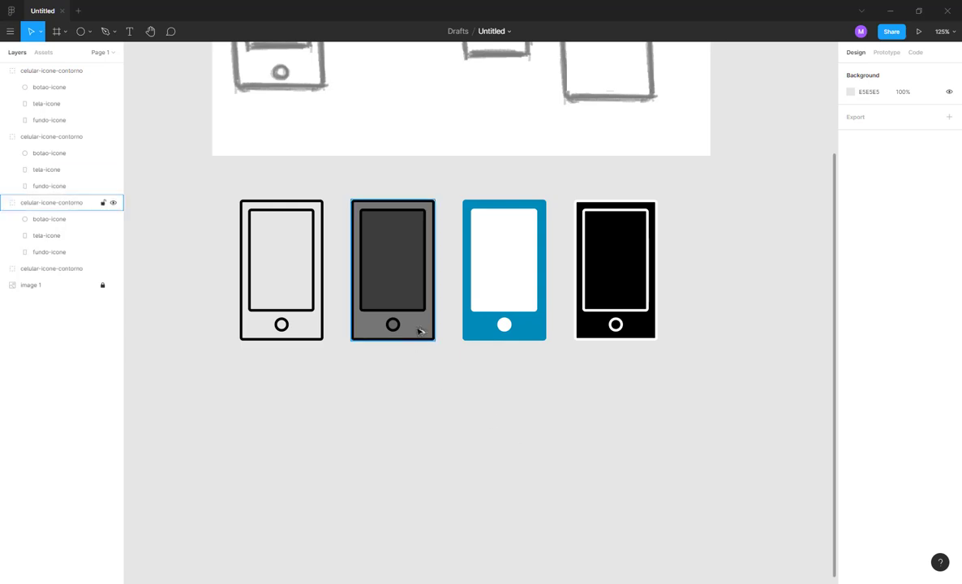
# - Set the second phone's body fill to 018BB7 and its screen fill to FFFFFF
pyautogui.doubleClick(386, 306)
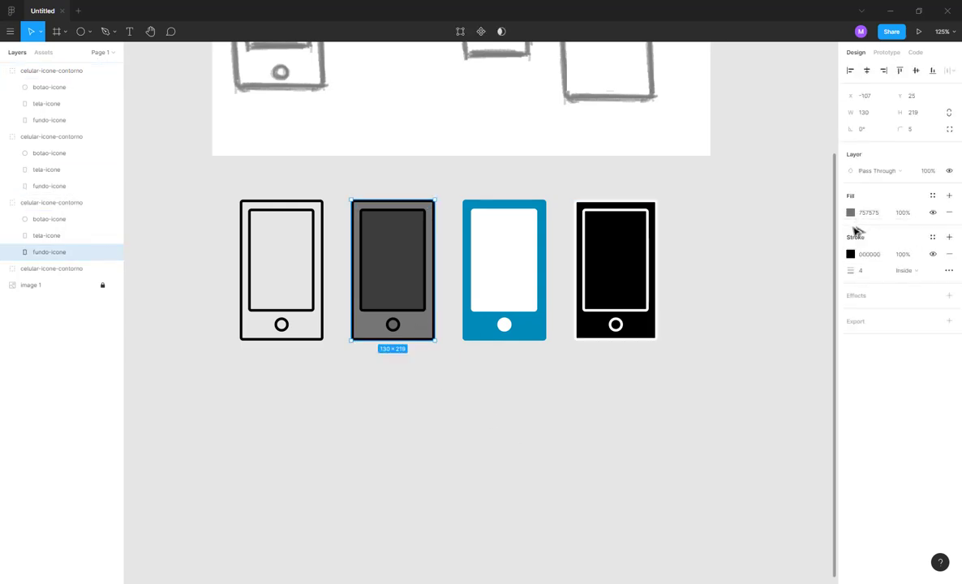
pyautogui.click(850, 212)
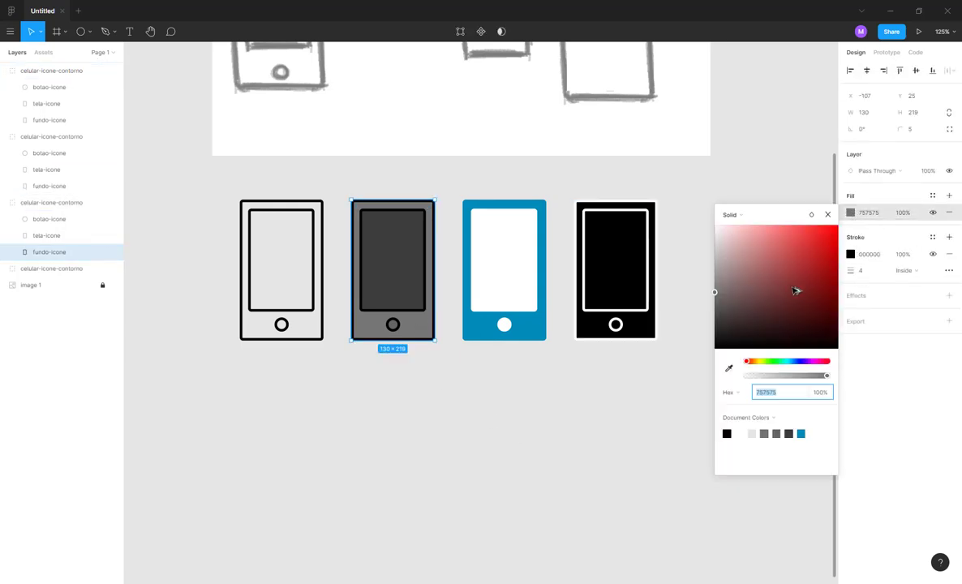
pyautogui.click(800, 434)
pyautogui.press('Escape')
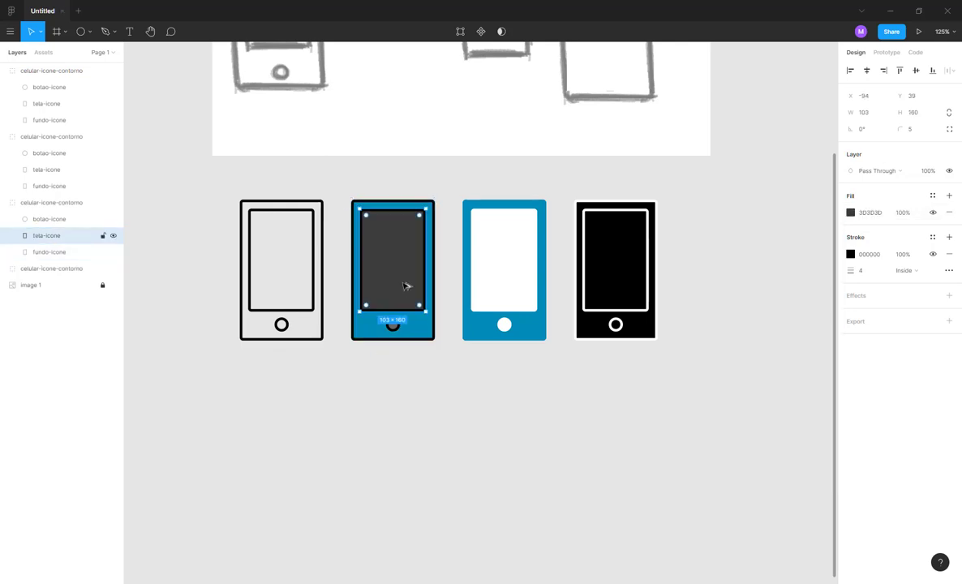
pyautogui.click(406, 392)
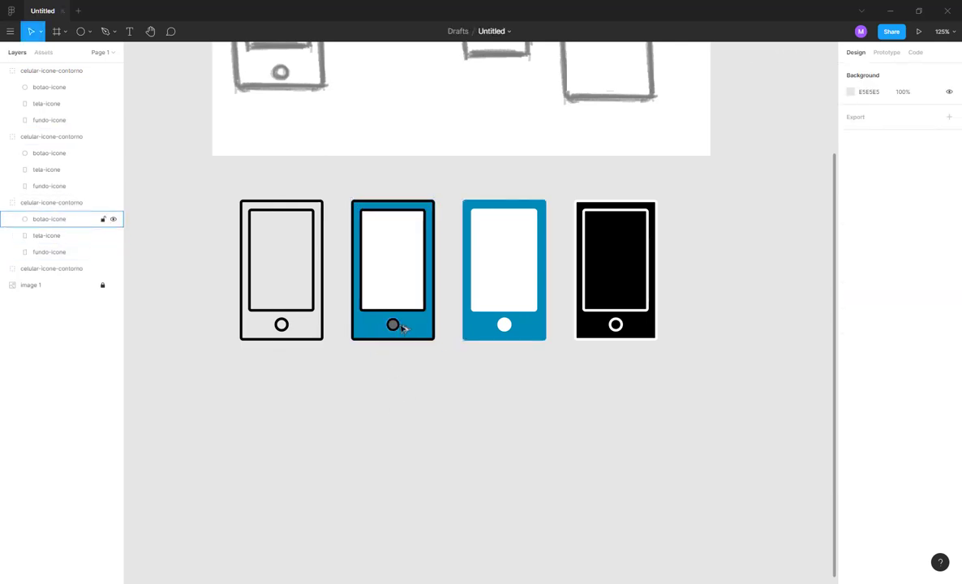
# - Match the fill of the second phone's home button to the body's blue, 018BB7
pyautogui.click(397, 325)
pyautogui.press('i')
pyautogui.click(398, 334)
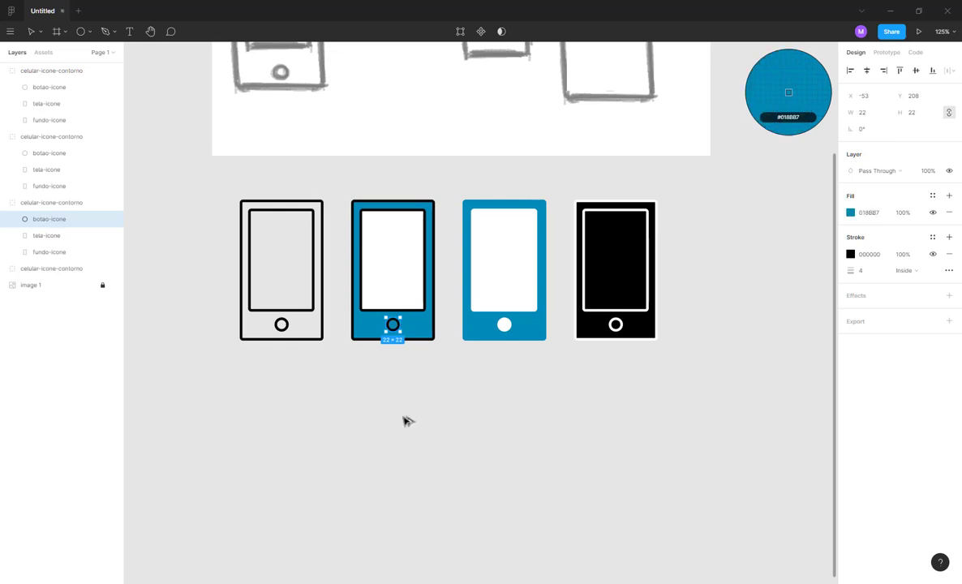
pyautogui.click(403, 442)
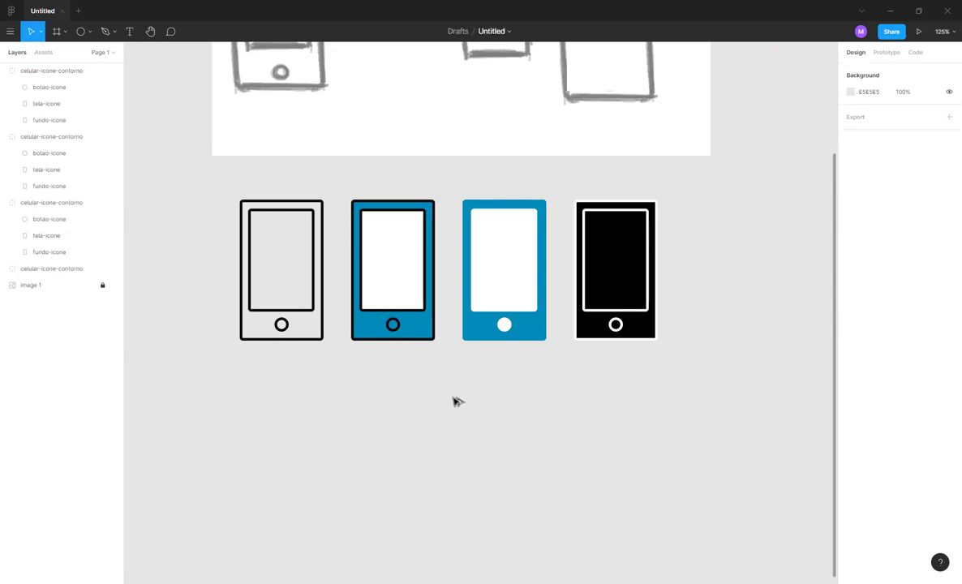
# - Look over the four phone icon variants below the sketch image
pyautogui.scroll(-1, 459, 377)
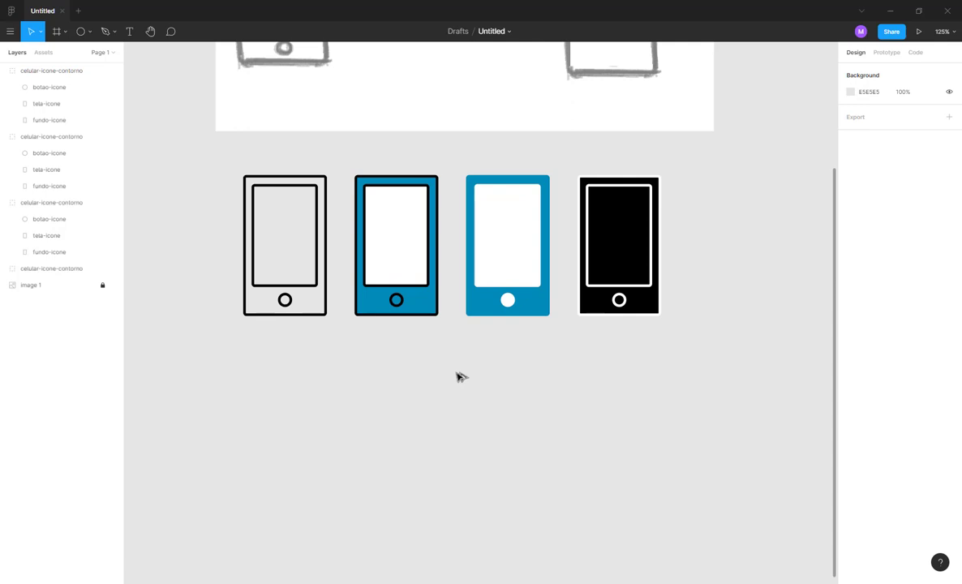
pyautogui.scroll(-1, 460, 377)
pyautogui.scroll(2, 393, 381)
pyautogui.hscroll(-2, 393, 380)
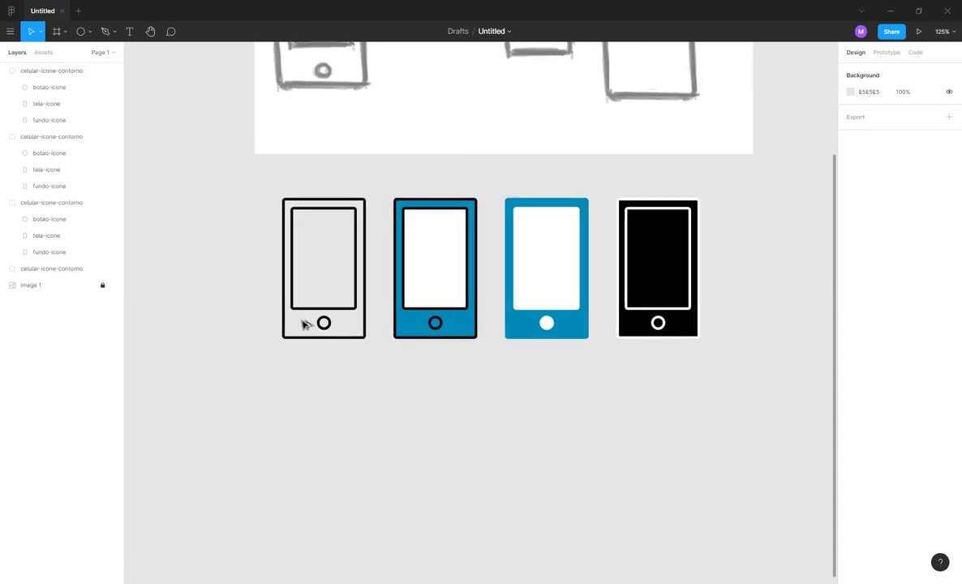
pyautogui.scroll(-2, 326, 378)
pyautogui.hscroll(1, 326, 378)
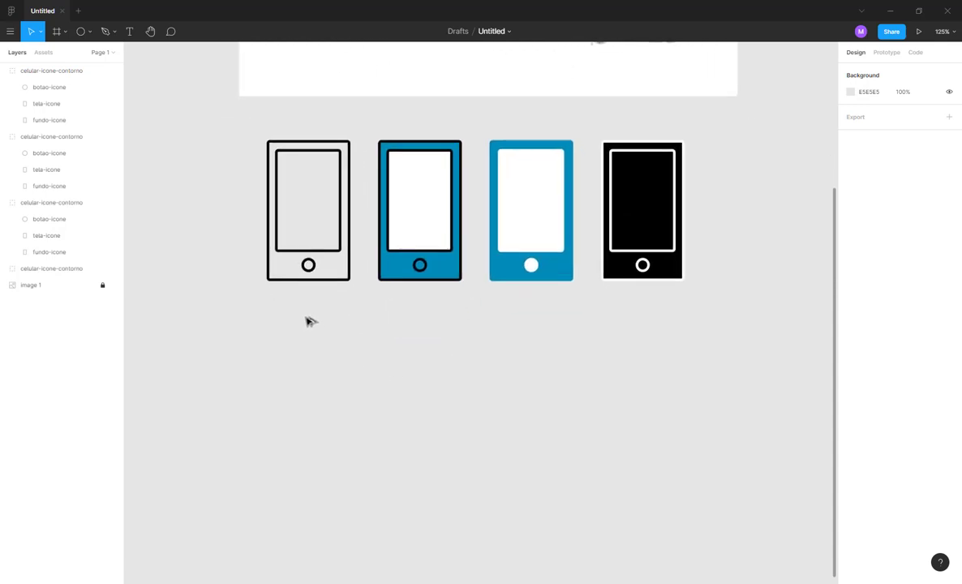
pyautogui.scroll(-1, 316, 317)
pyautogui.hscroll(1, 316, 317)
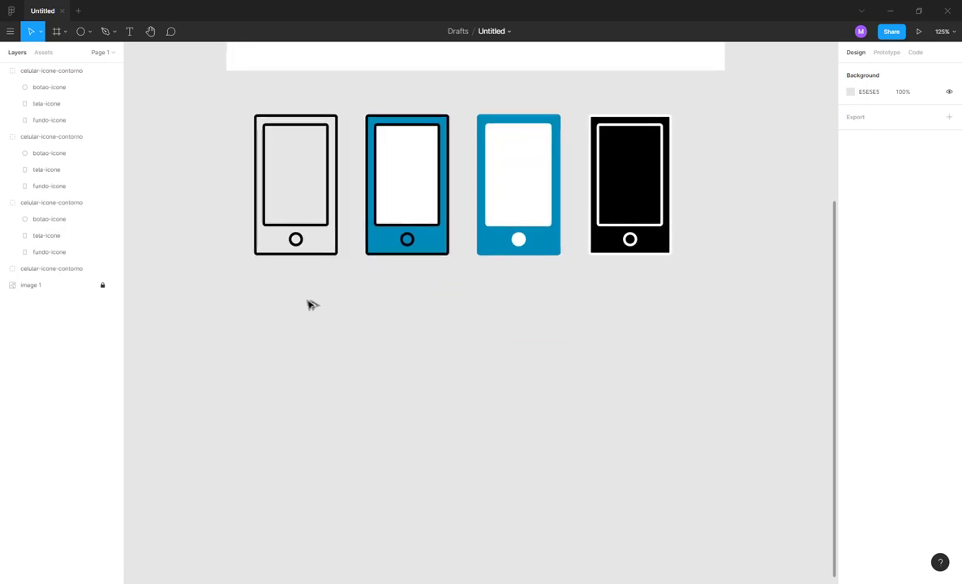
# - Duplicate the third phone's white home button and place the copy on the empty canvas below the first phone
pyautogui.click(519, 240)
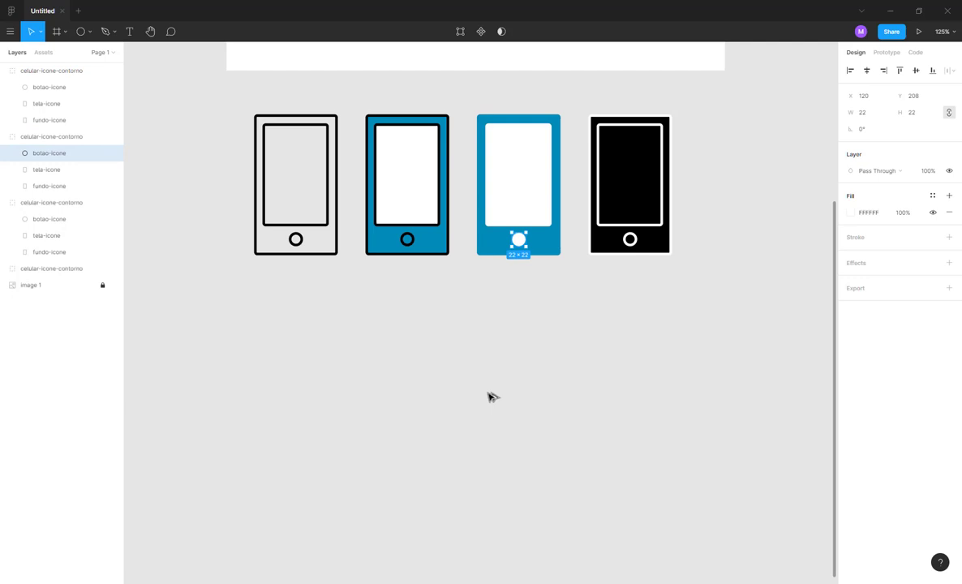
pyautogui.click(490, 389)
pyautogui.hotkey('ctrl', 'v')
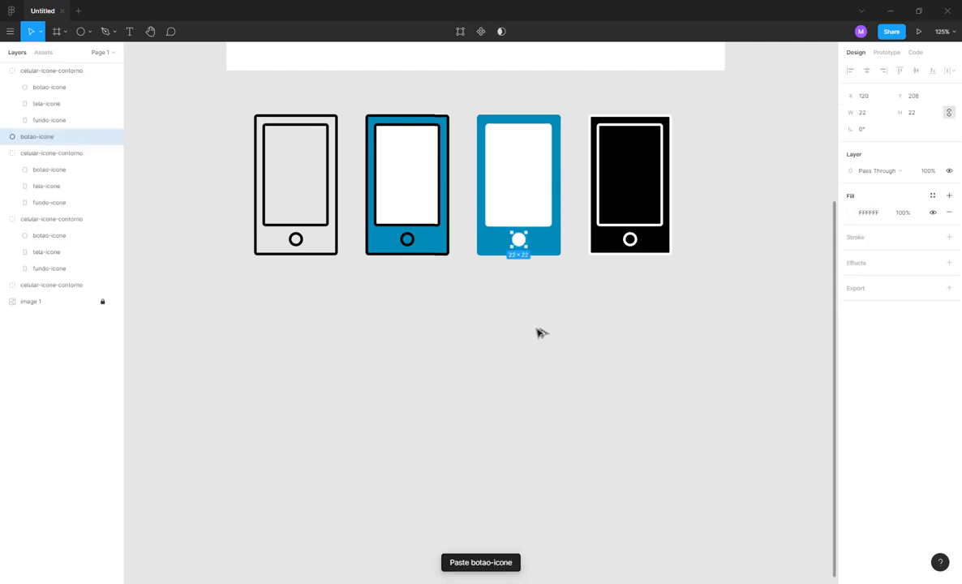
pyautogui.moveTo(519, 243); pyautogui.dragTo(315, 436)
pyautogui.press('Escape')
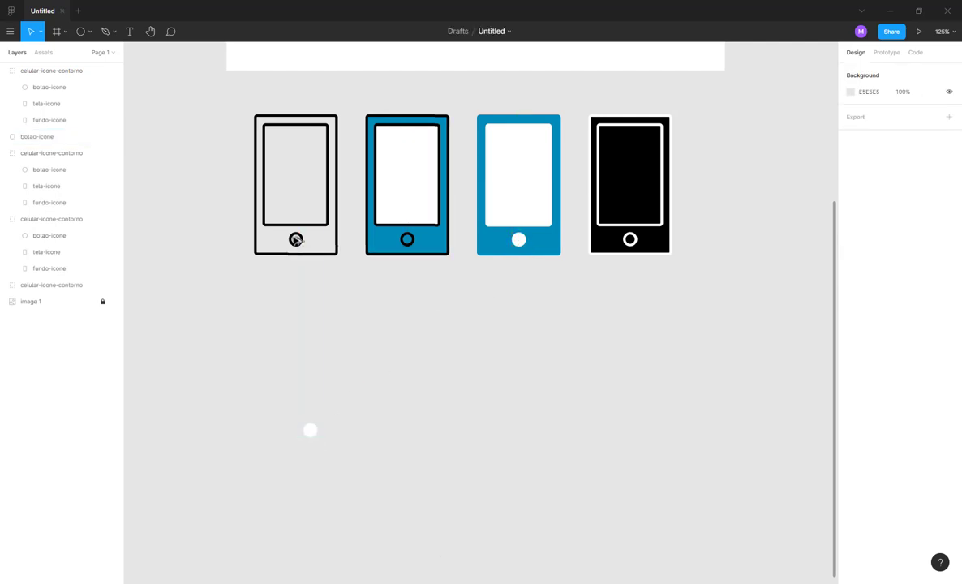
# - Collapse the expanded phone groups in the layer list
pyautogui.click(301, 241)
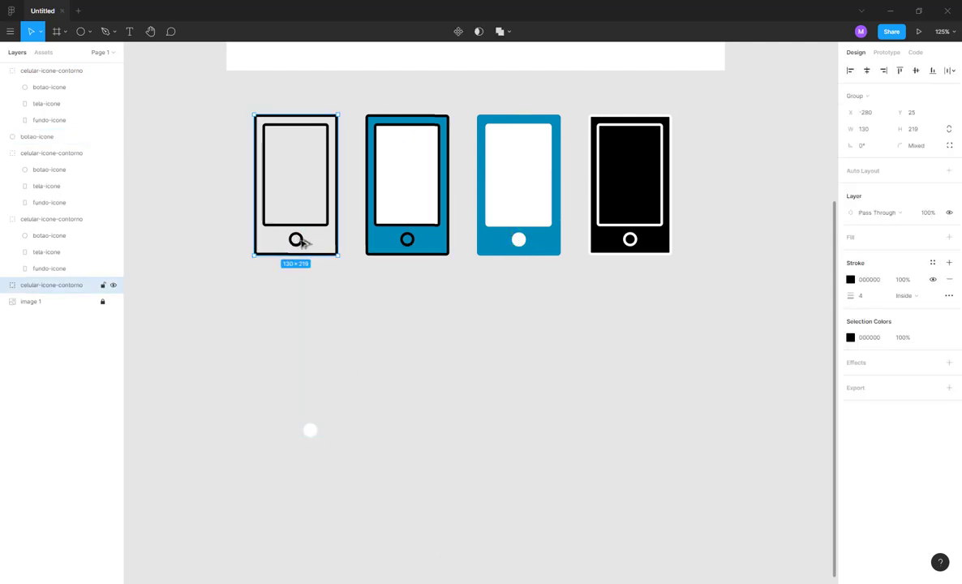
pyautogui.click(7, 220)
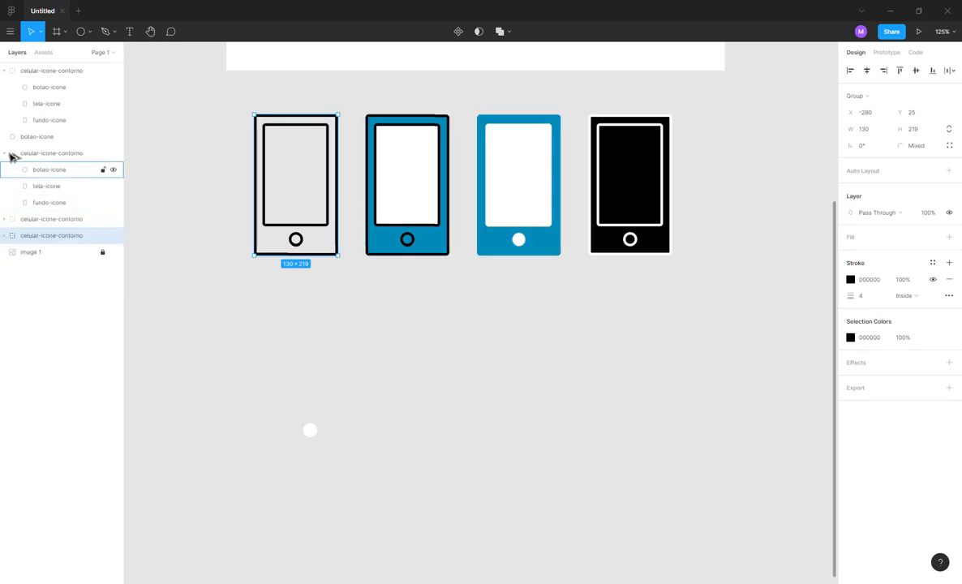
pyautogui.click(5, 153)
pyautogui.click(5, 71)
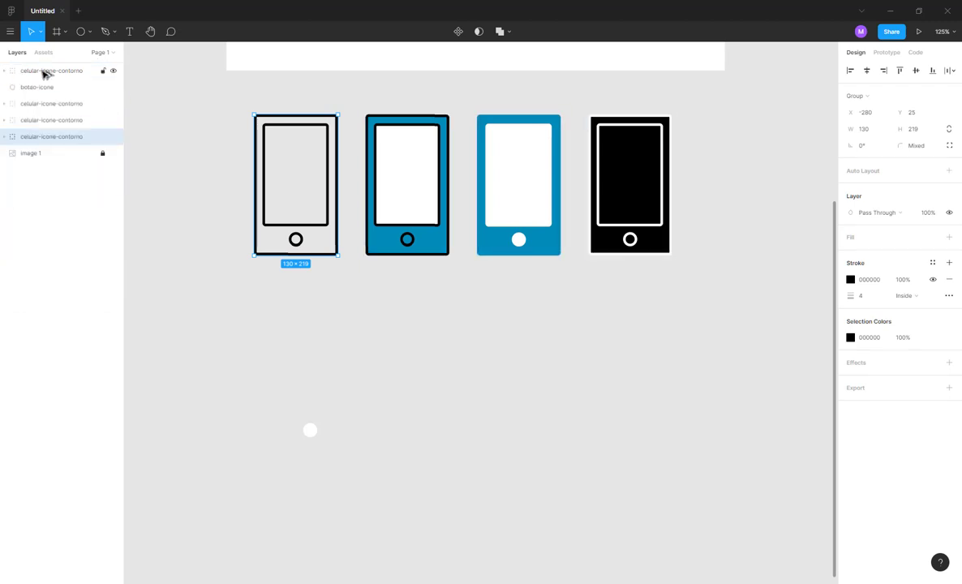
# - Rename the fourth phone's group as icone-contorno-preenchimento-preto and widen the layer list to fit the name
pyautogui.click(45, 73)
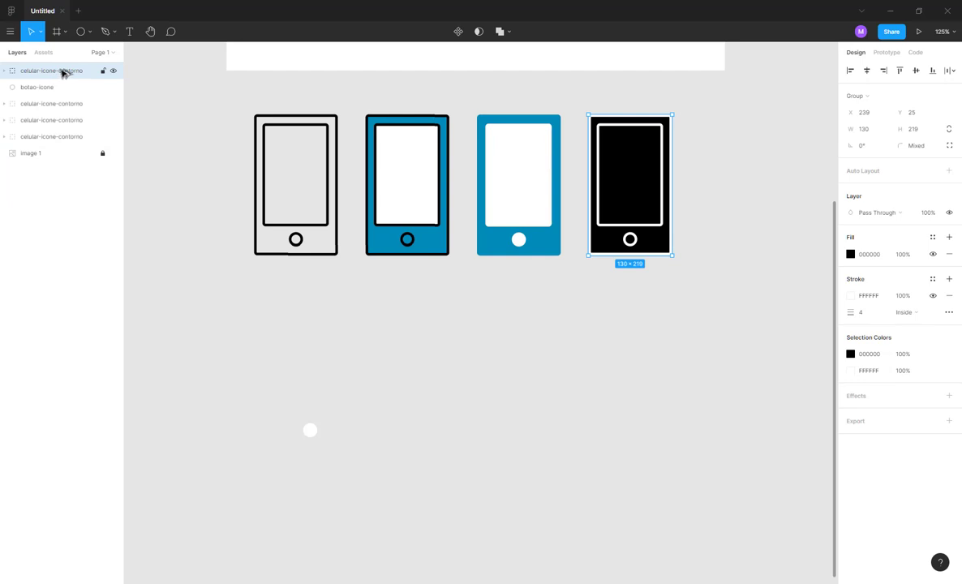
pyautogui.doubleClick(71, 72)
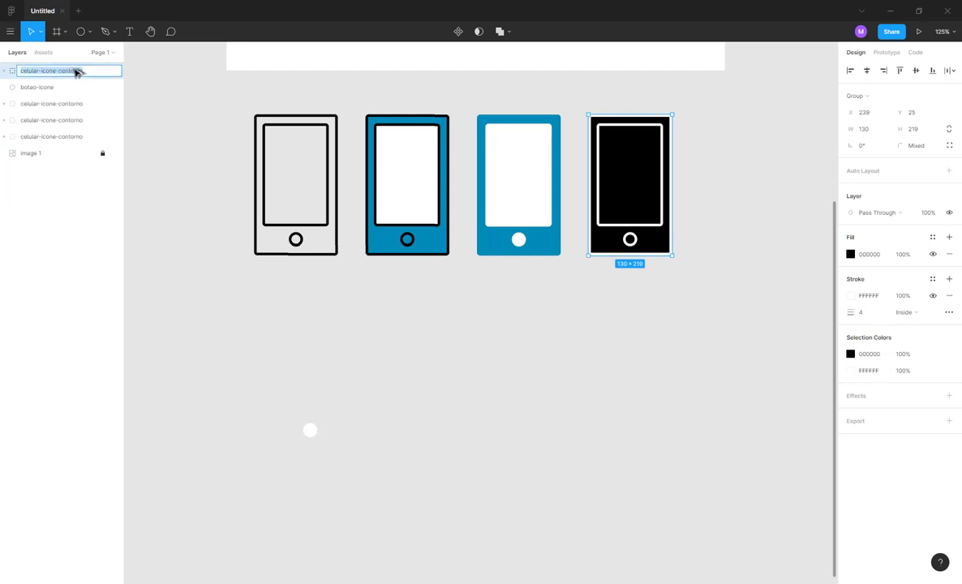
pyautogui.click(87, 72)
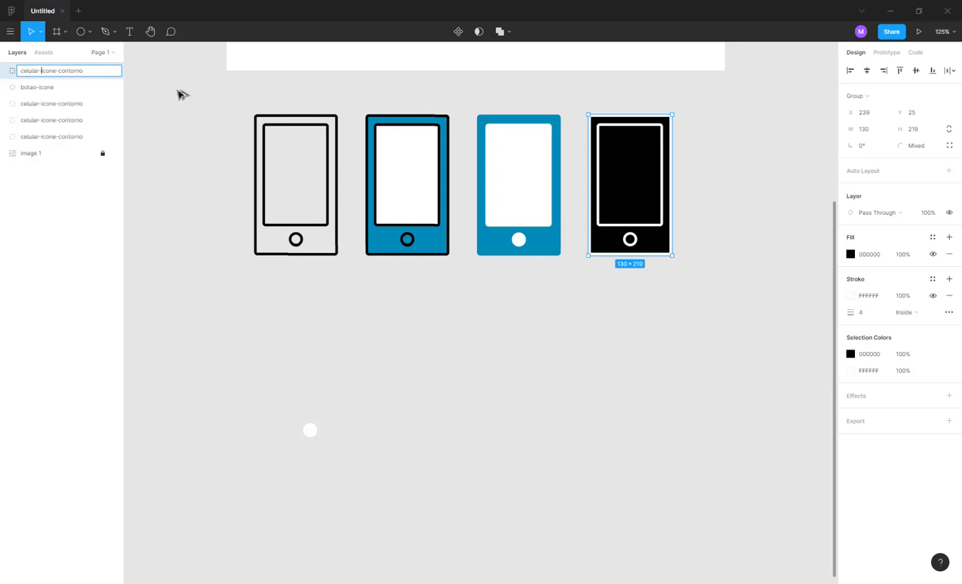
pyautogui.hotkey('ctrl', 'shift', 'Right')
pyautogui.press('BackSpace')
pyautogui.write('to-pr...')
pyautogui.press('Return')
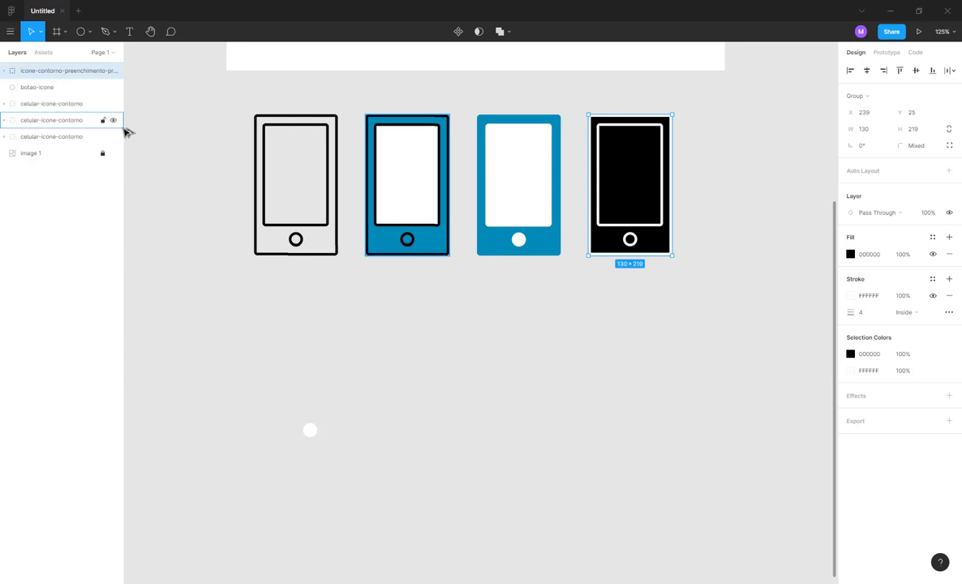
pyautogui.moveTo(125, 131); pyautogui.dragTo(155, 122)
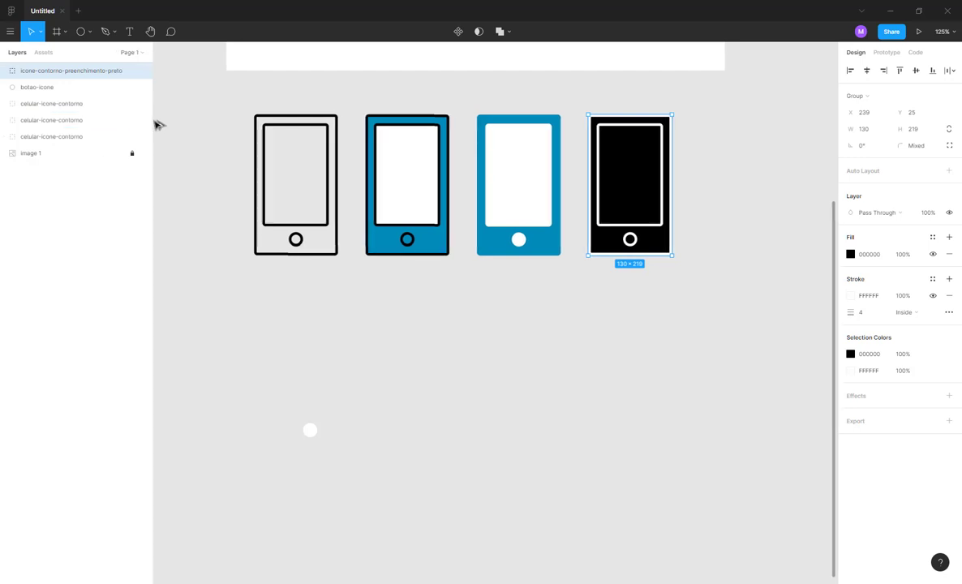
# - Rename the third phone's group as icone-preenchimento
pyautogui.click(52, 89)
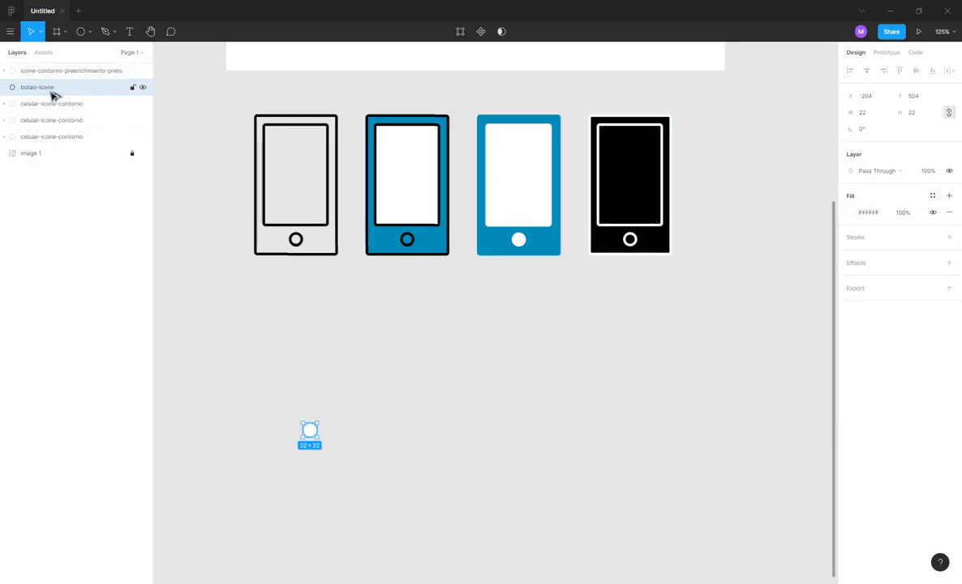
pyautogui.doubleClick(48, 105)
pyautogui.click(49, 105)
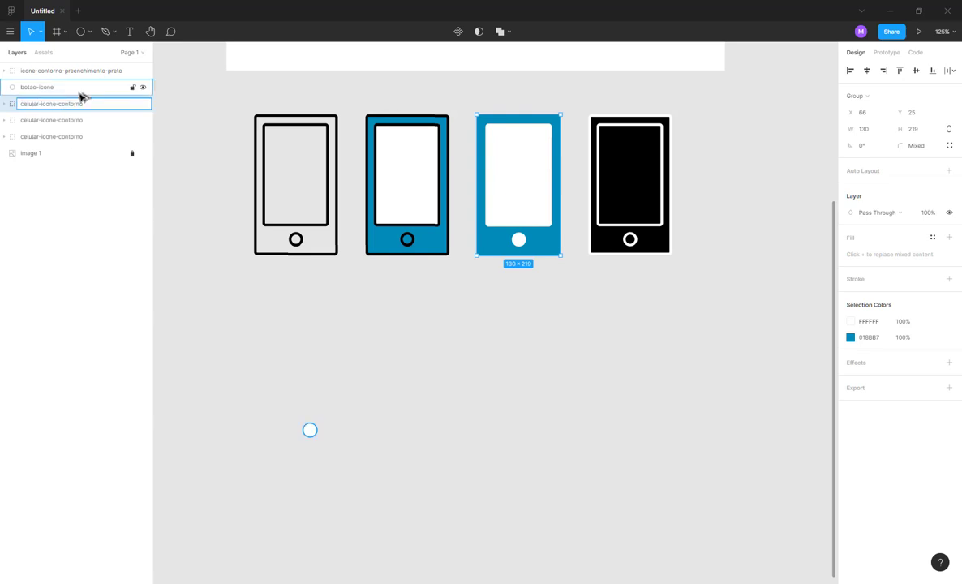
pyautogui.hotkey('ctrl', 'shift', 'Left')
pyautogui.press('BackSpace')
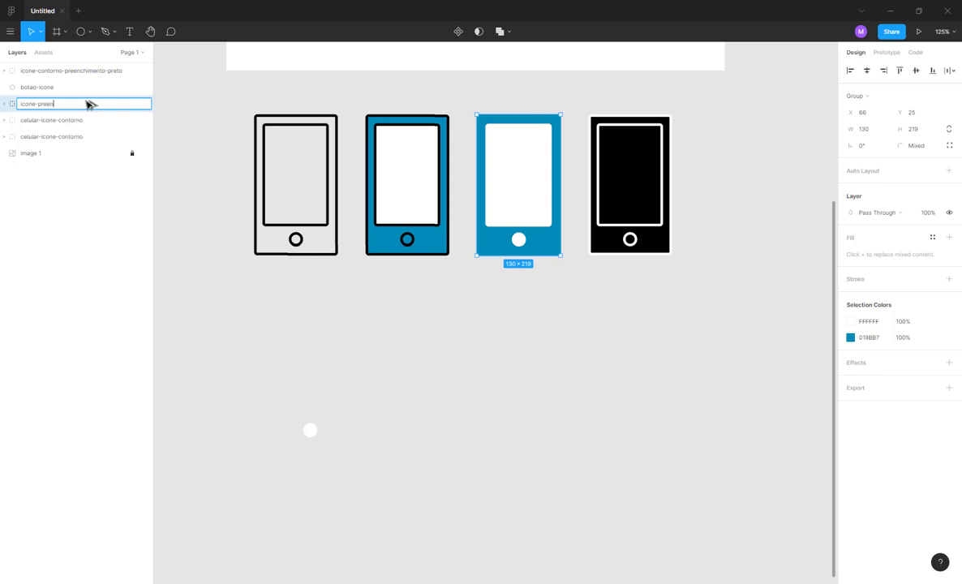
pyautogui.press('Return')
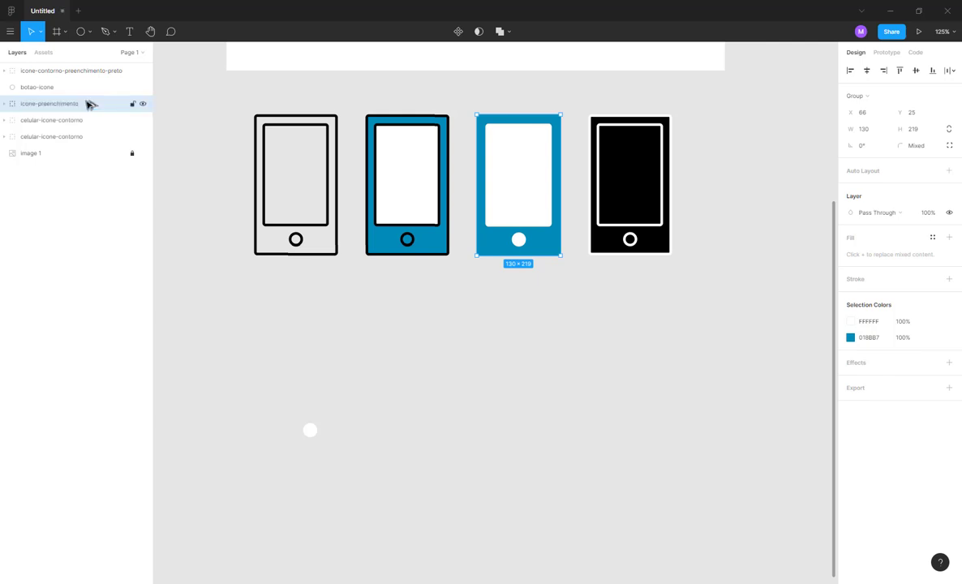
# - Rename the second phone's group as icone-contorno-preenchimento-azul-branco and widen the layer list to fit the name
pyautogui.click(429, 165)
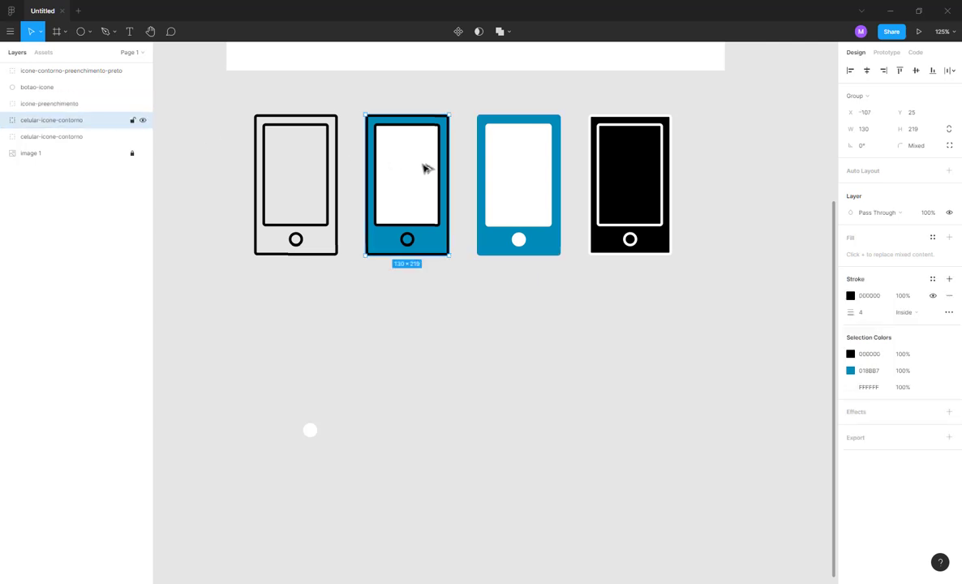
pyautogui.doubleClick(52, 120)
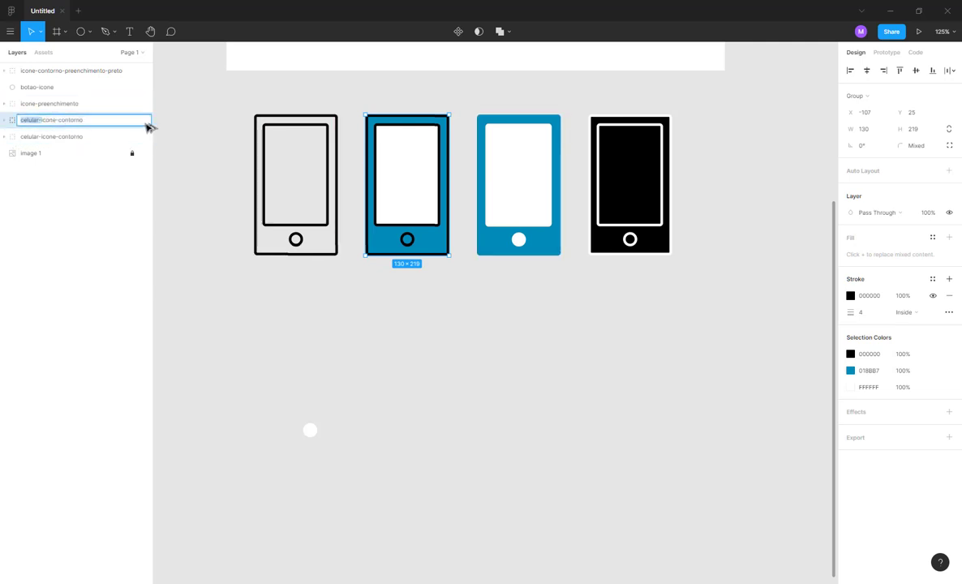
pyautogui.press('BackSpace')
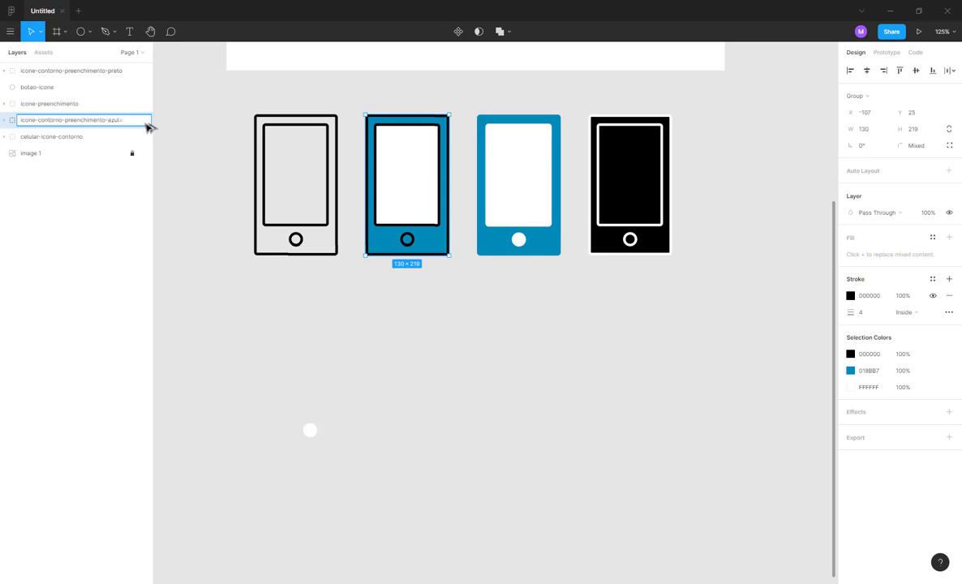
pyautogui.write('co')
pyautogui.press('Return')
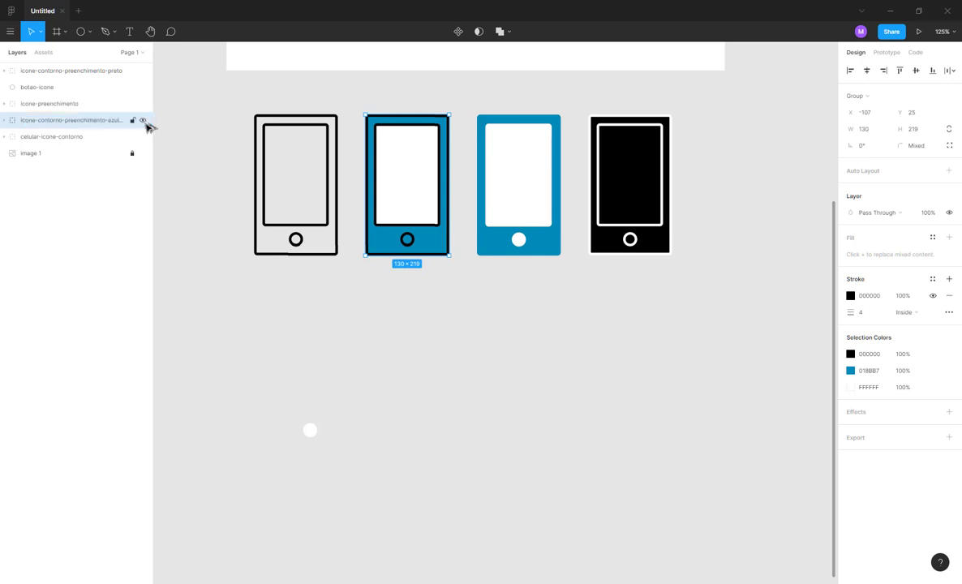
pyautogui.moveTo(155, 153); pyautogui.dragTo(180, 152)
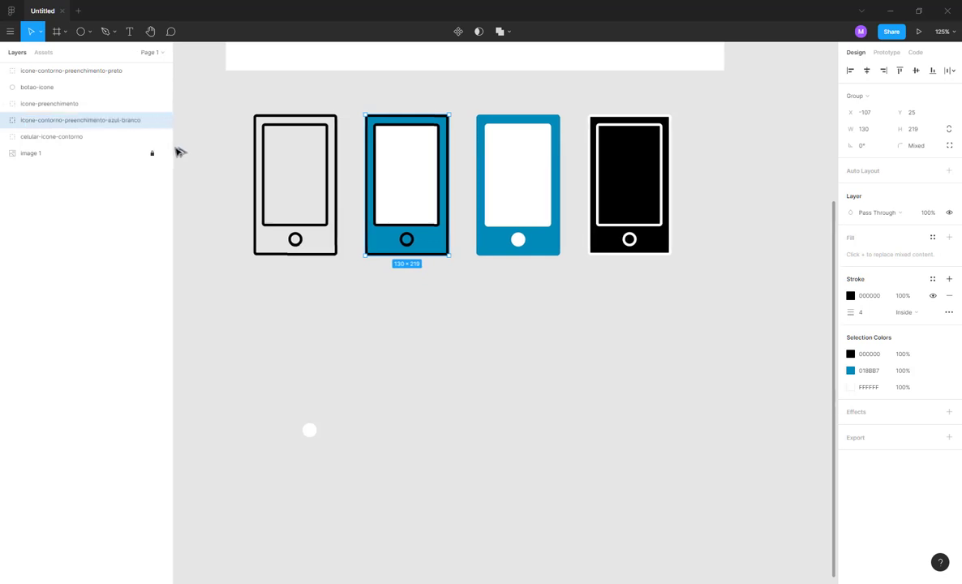
pyautogui.click(79, 140)
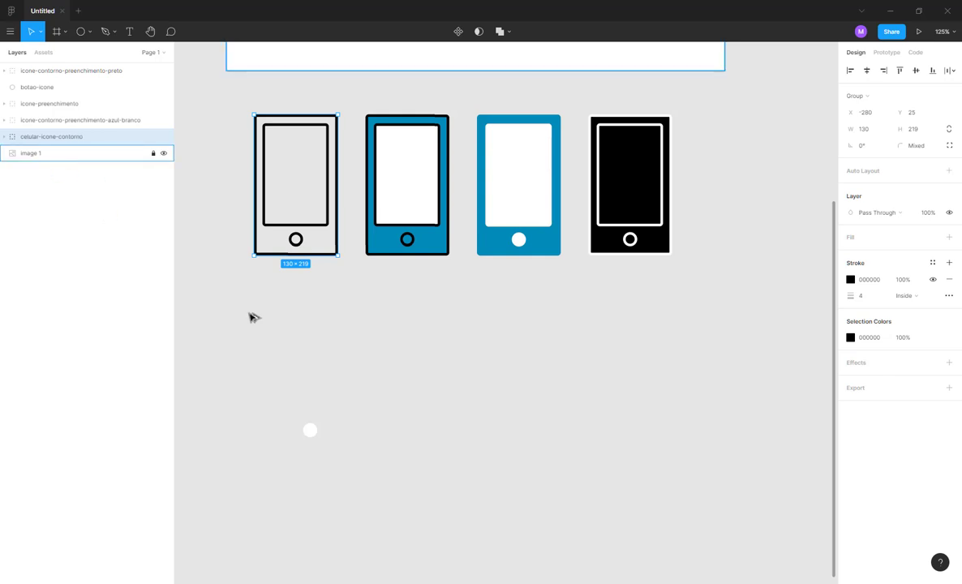
# - Enlarge the white circle below the phones to about 179 × 179
pyautogui.click(305, 328)
pyautogui.scroll(-1, 311, 381)
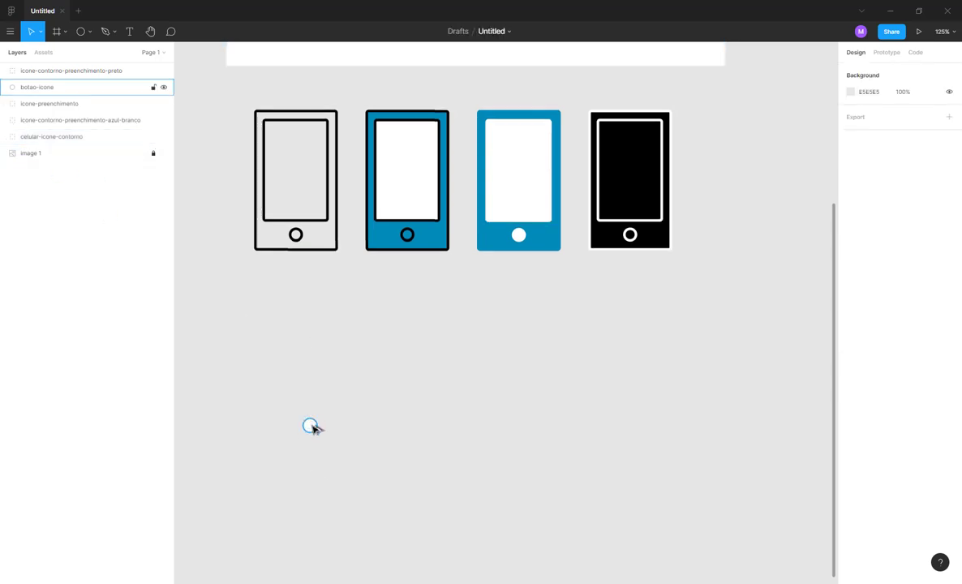
pyautogui.click(310, 428)
pyautogui.moveTo(318, 422); pyautogui.dragTo(421, 330)
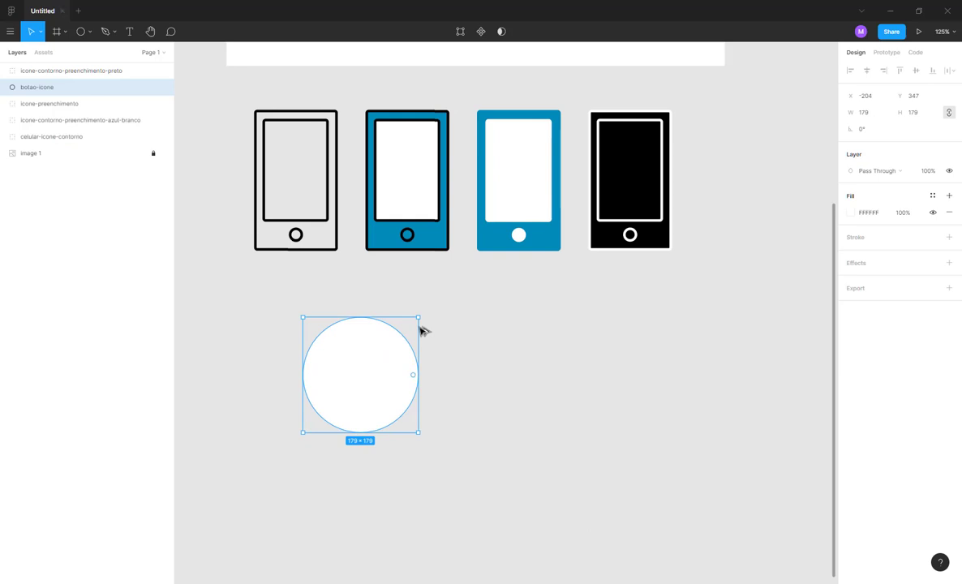
# - Fill the enlarged circle with the third phone's blue sampled from the canvas and move it beneath the first phone
pyautogui.press('i')
pyautogui.click(480, 242)
pyautogui.click(487, 358)
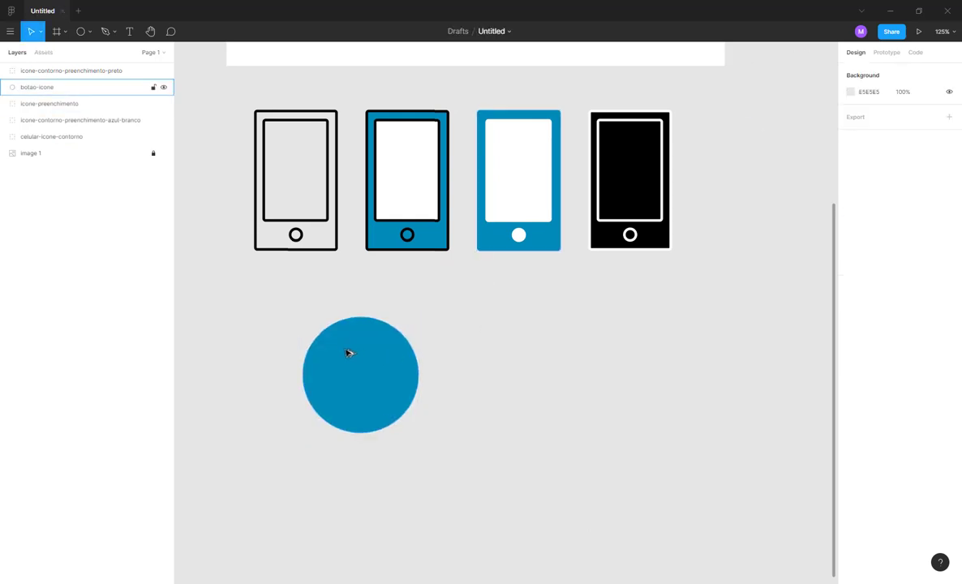
pyautogui.moveTo(348, 352); pyautogui.dragTo(290, 355)
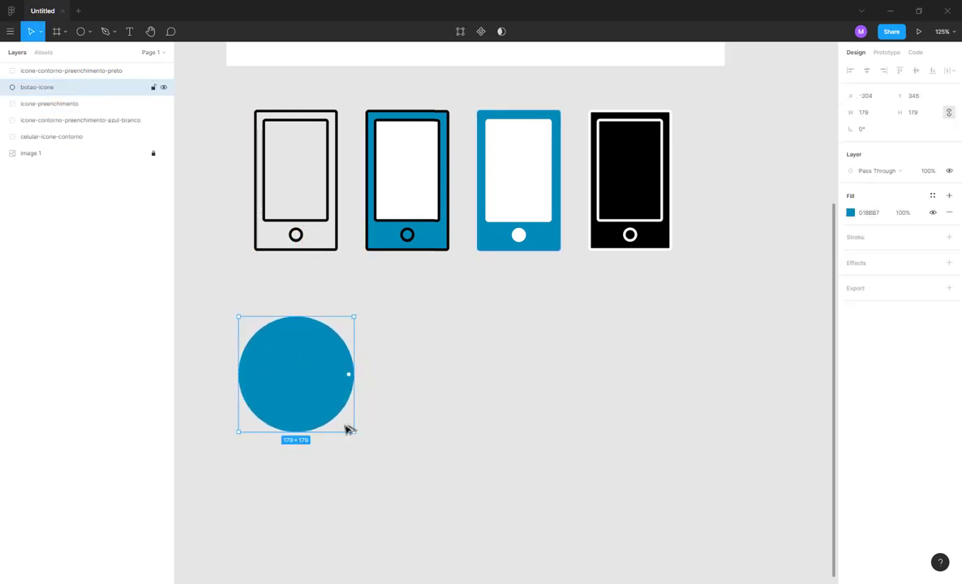
# - Try enlarging the blue circle to about 236 × 236 and undo the resize
pyautogui.moveTo(357, 434); pyautogui.dragTo(391, 471)
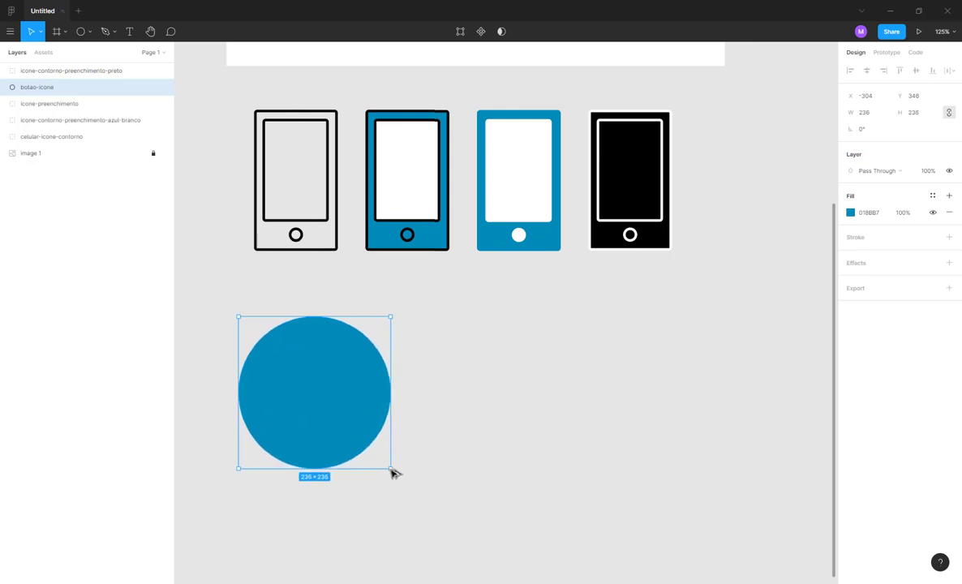
pyautogui.hotkey('ctrl', 'z')
pyautogui.click(429, 260)
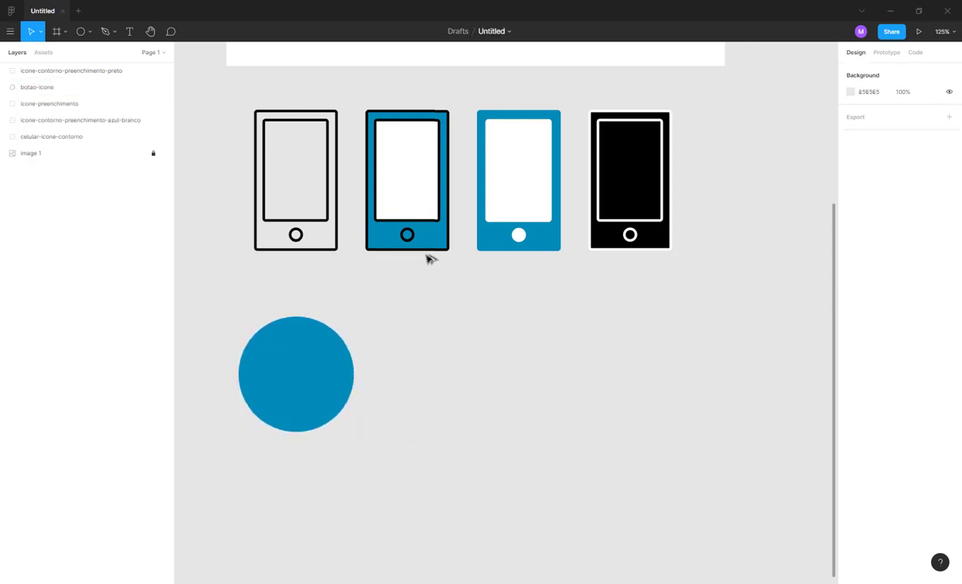
# - Copy the second phone's group and paste the duplicate in place
pyautogui.click(423, 226)
pyautogui.hscroll(-2, 475, 304)
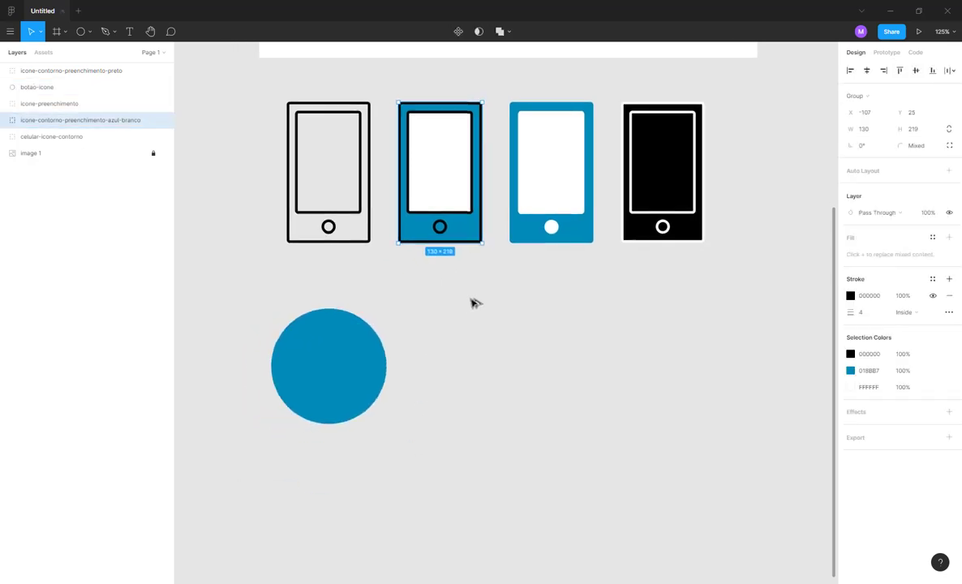
pyautogui.press('Escape')
pyautogui.click(459, 207)
pyautogui.hotkey('ctrl', 'v')
# - Darken the circle's fill to 005069
pyautogui.click(348, 361)
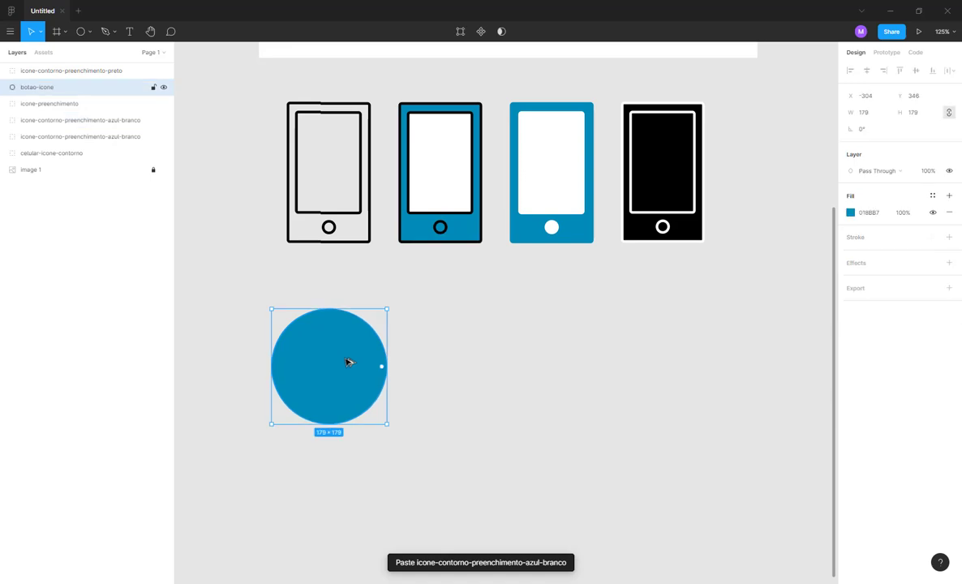
pyautogui.click(851, 213)
pyautogui.moveTo(799, 290); pyautogui.dragTo(854, 307)
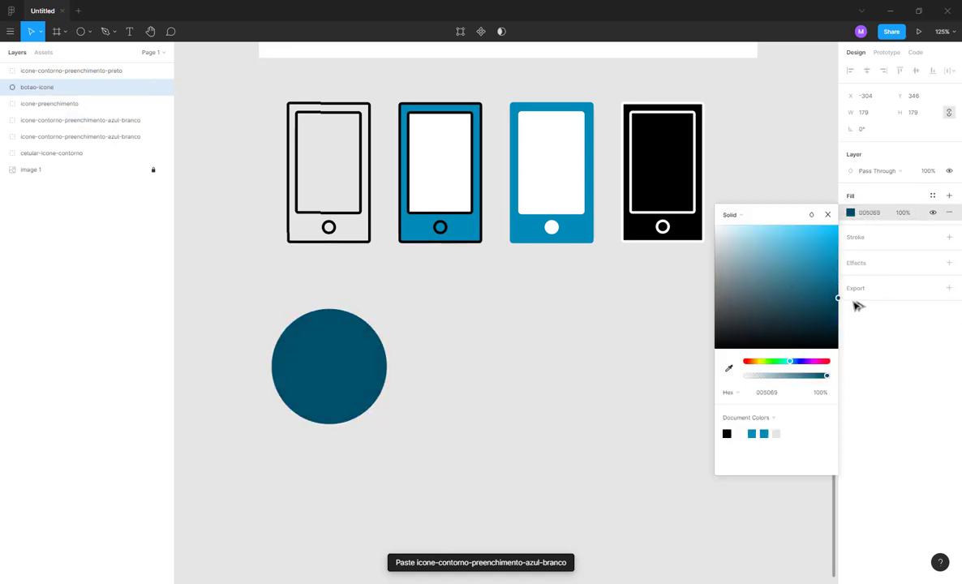
pyautogui.click(483, 221)
# - Move the second phone's copy onto the dark circle and bring it to the front
pyautogui.moveTo(451, 180); pyautogui.dragTo(353, 406)
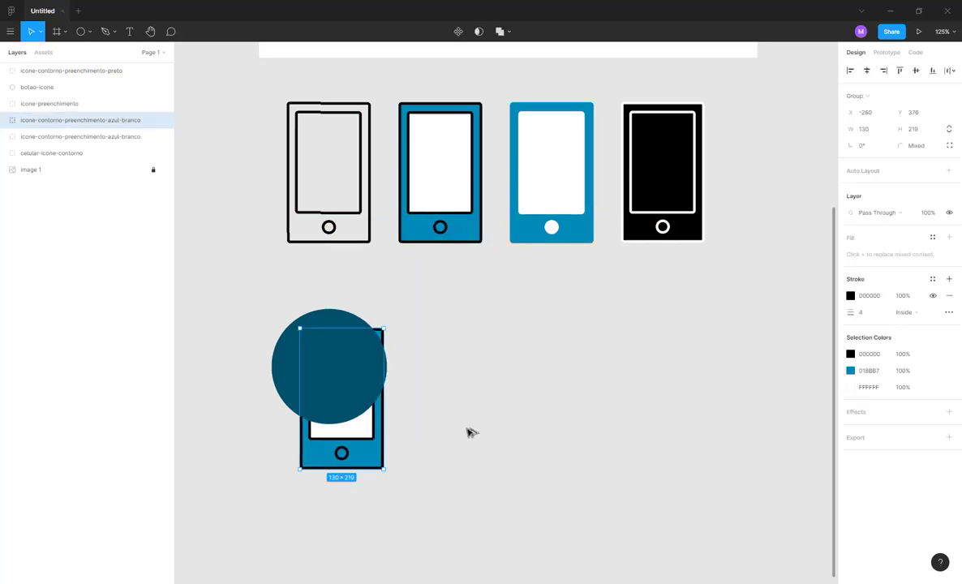
pyautogui.rightClick(372, 436)
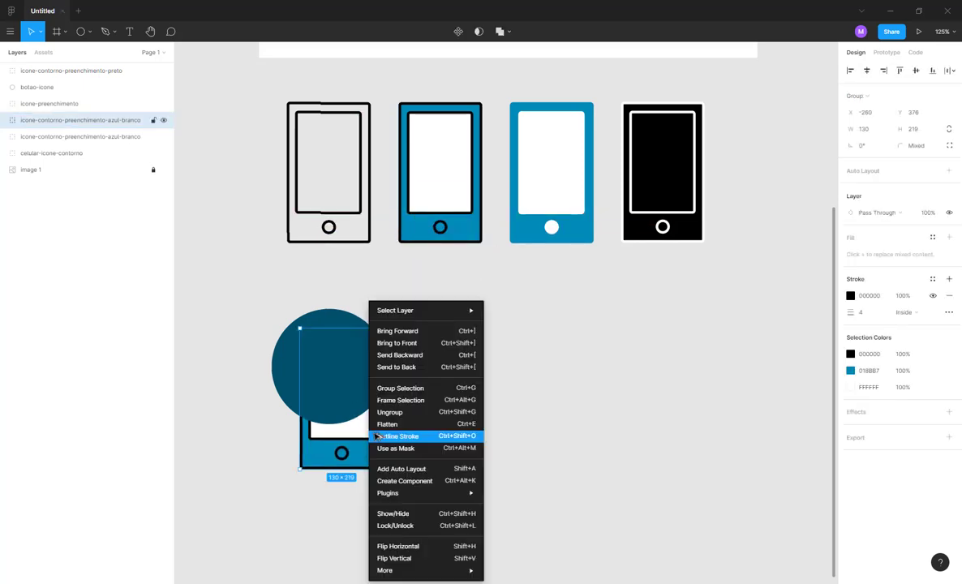
pyautogui.click(410, 344)
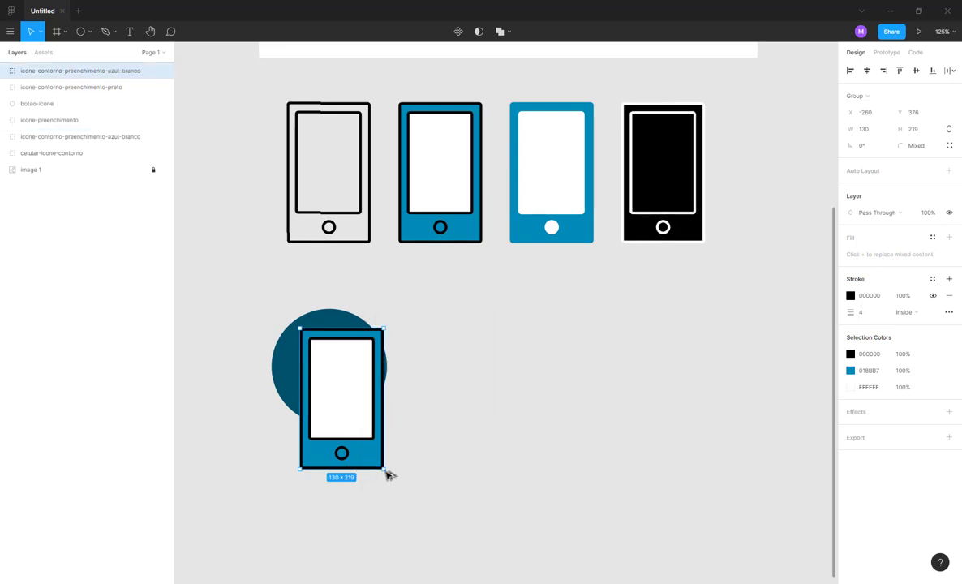
# - Scale the phone copy down to about 68 × 114 so it fits inside the circle
pyautogui.moveTo(388, 473); pyautogui.dragTo(365, 443)
pyautogui.moveTo(345, 418); pyautogui.dragTo(343, 400)
pyautogui.click(447, 384)
pyautogui.scroll(5, 330, 391)
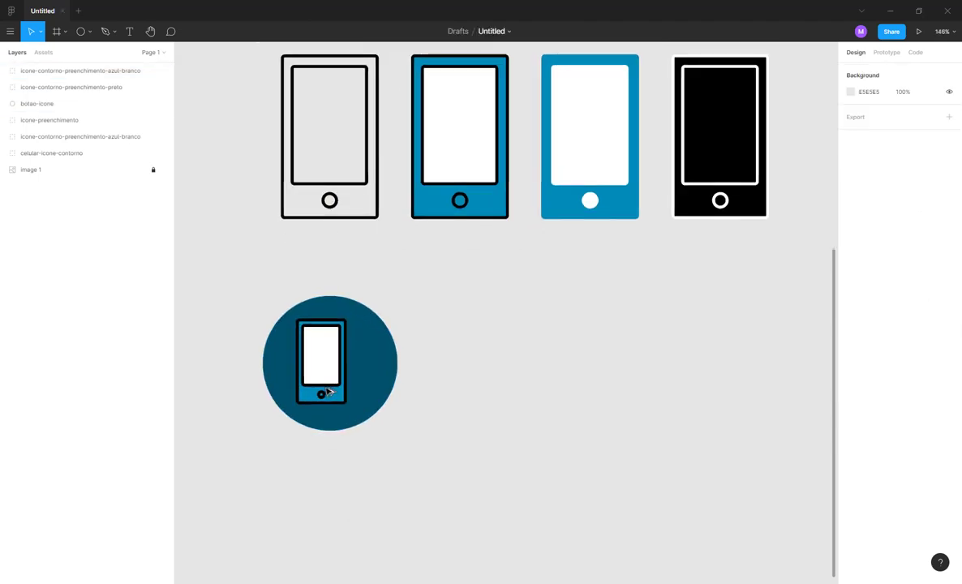
# - Align the small phone and the circle on their horizontal and vertical centers
pyautogui.click(326, 369)
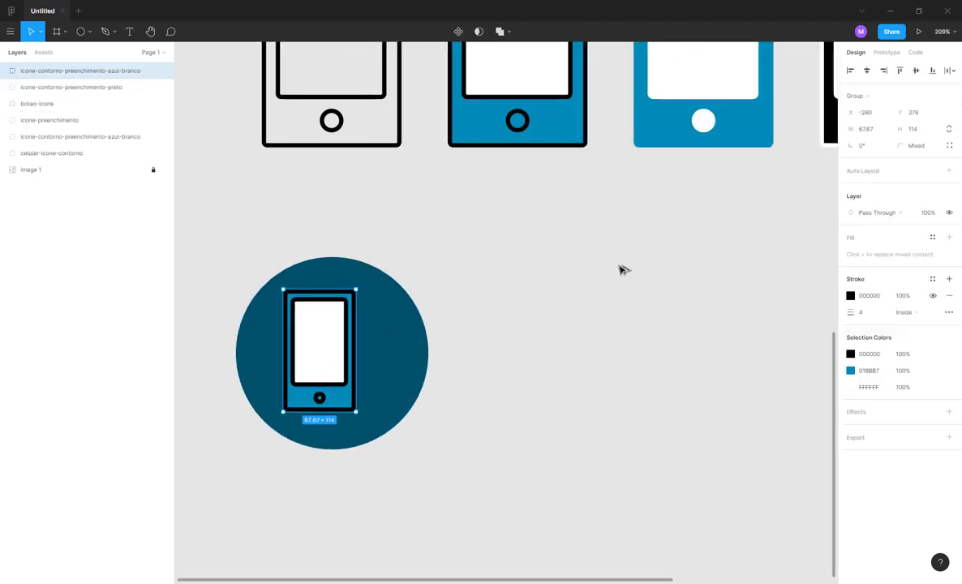
pyautogui.moveTo(423, 250); pyautogui.dragTo(269, 432)
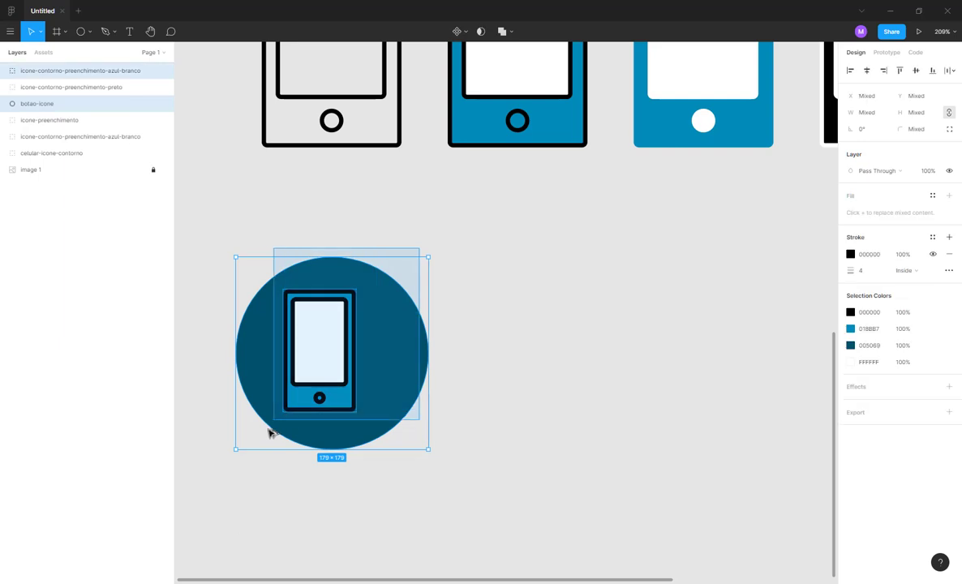
pyautogui.click(866, 70)
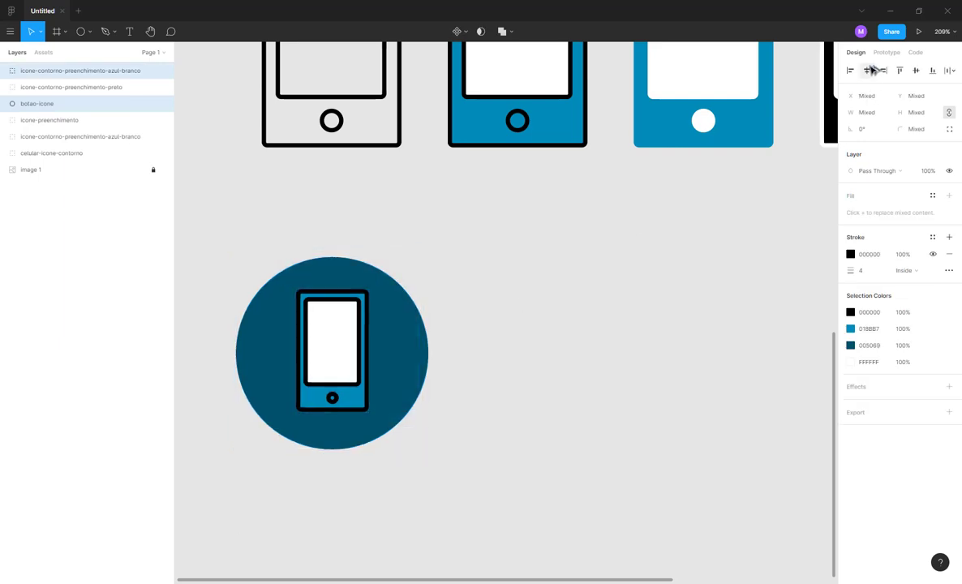
pyautogui.click(915, 70)
pyautogui.click(458, 316)
# - Set the small phone's stroke weight to 2, comparing it with 3
pyautogui.click(355, 349)
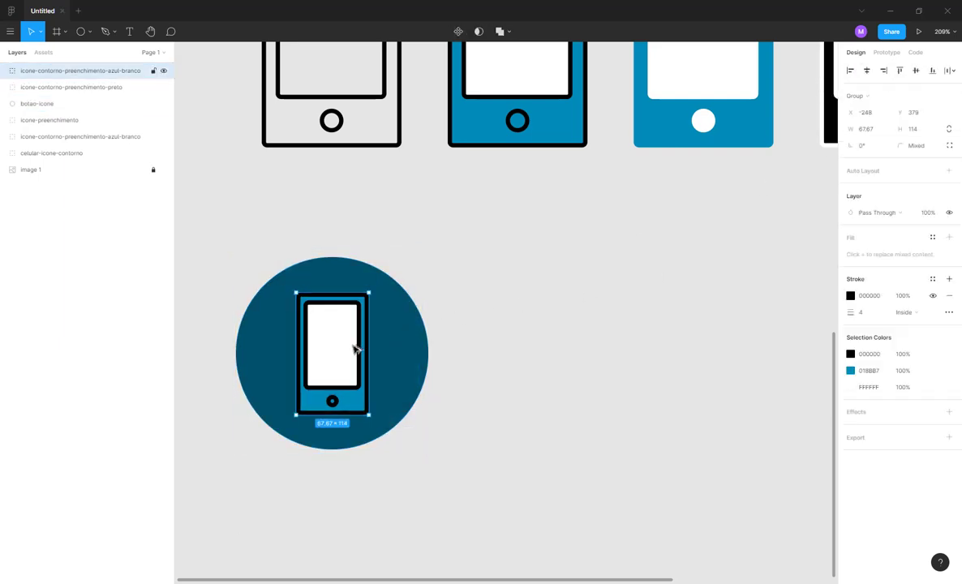
pyautogui.click(865, 313)
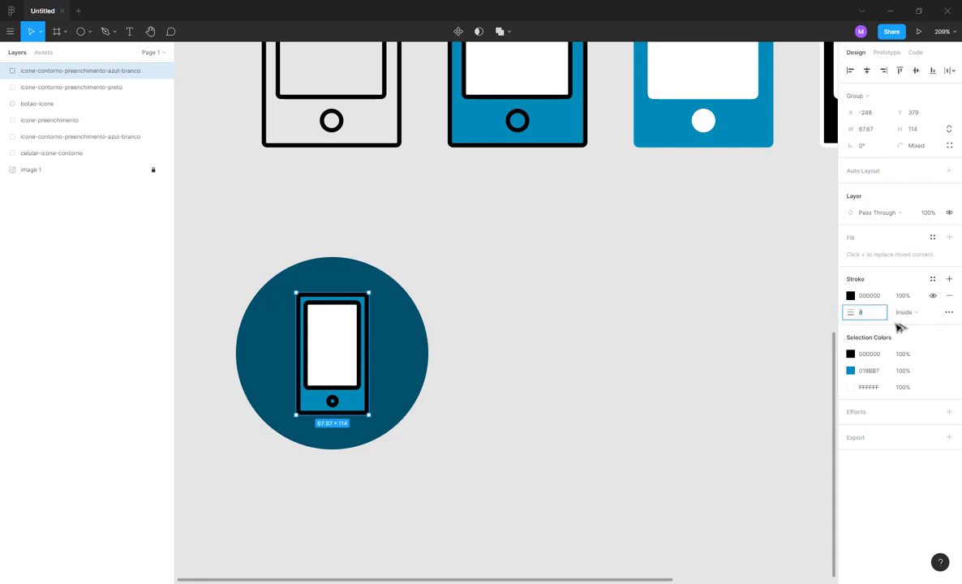
pyautogui.write('2')
pyautogui.press('Return')
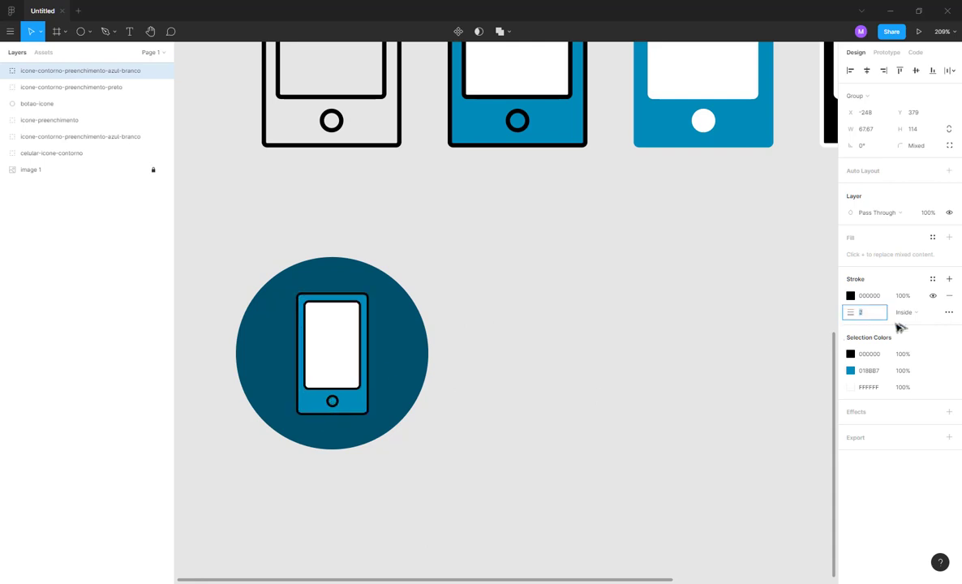
pyautogui.write('3')
pyautogui.press('Return')
pyautogui.write('2')
pyautogui.press('Return')
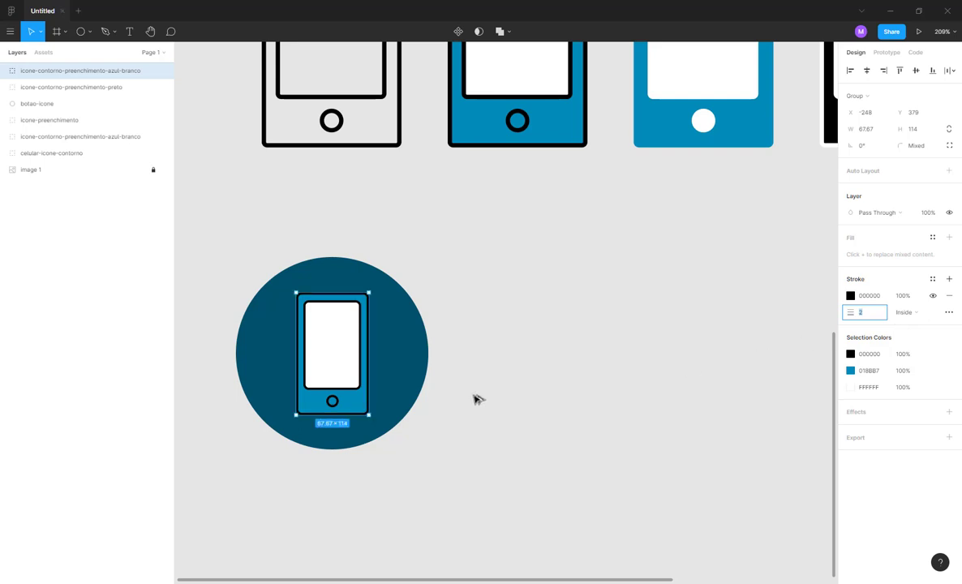
# - Nudge the small phone up slightly and realign it with the circle's vertical center
pyautogui.moveTo(319, 312); pyautogui.dragTo(318, 305)
pyautogui.keyDown('shift'); pyautogui.click(316, 268); pyautogui.keyUp('shift')
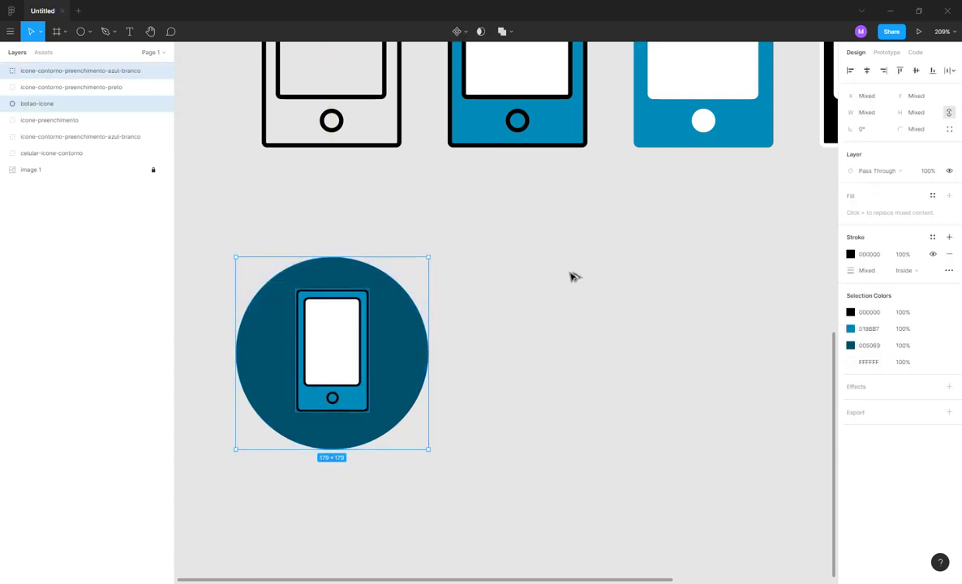
pyautogui.click(917, 72)
pyautogui.click(571, 290)
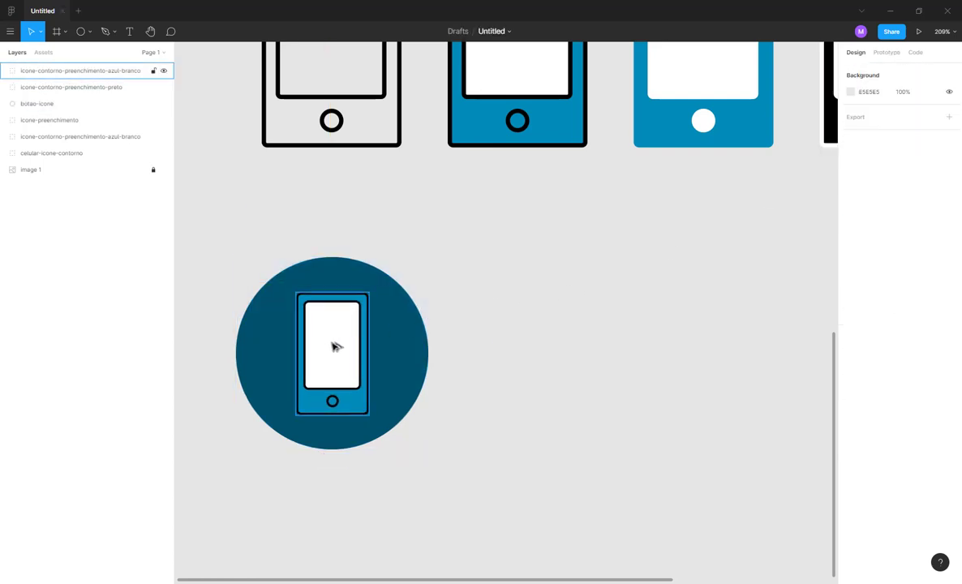
# - Try the Pencil tool with two freehand curves on the empty canvas beside the circle and delete both
pyautogui.scroll(3, 332, 347)
pyautogui.scroll(2, 332, 345)
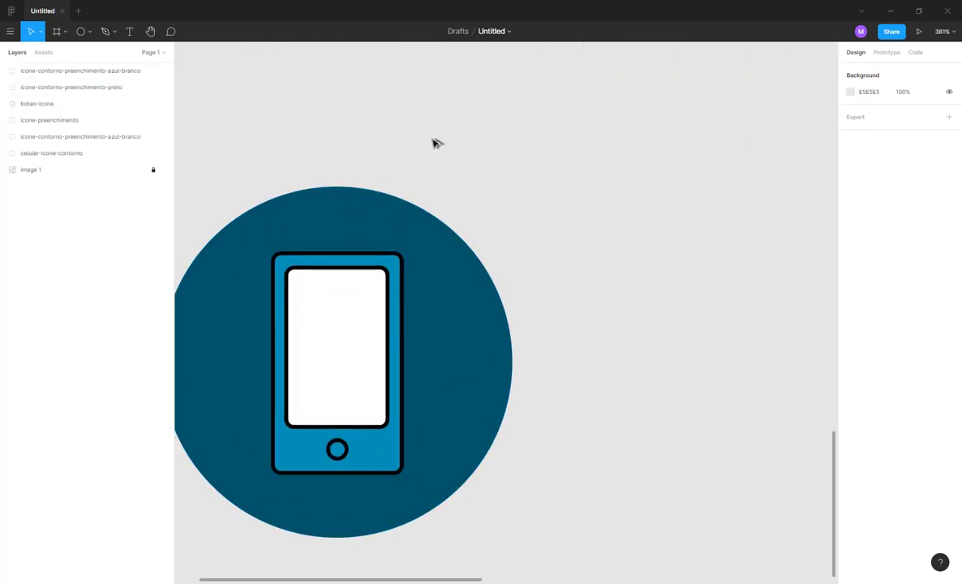
pyautogui.scroll(-2, 483, 159)
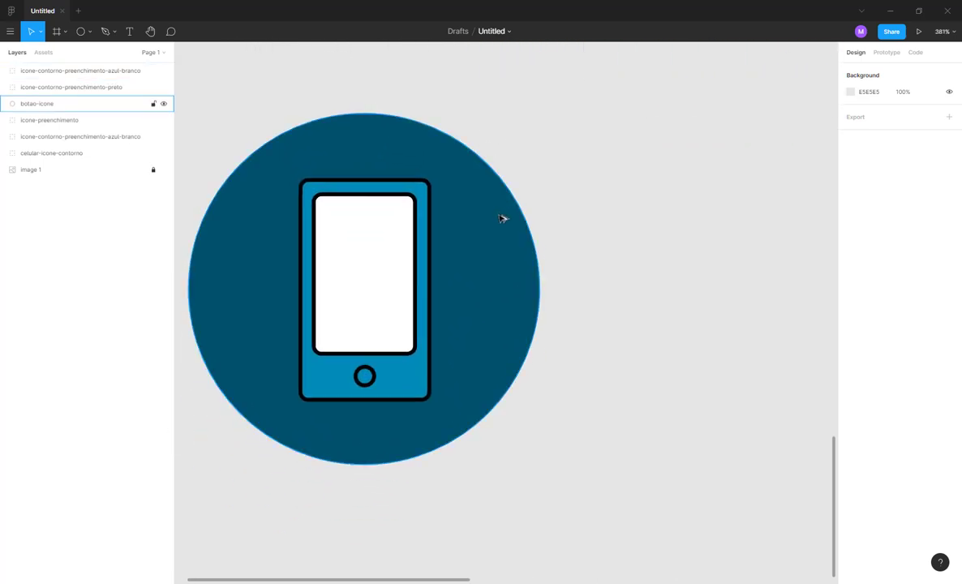
pyautogui.click(116, 32)
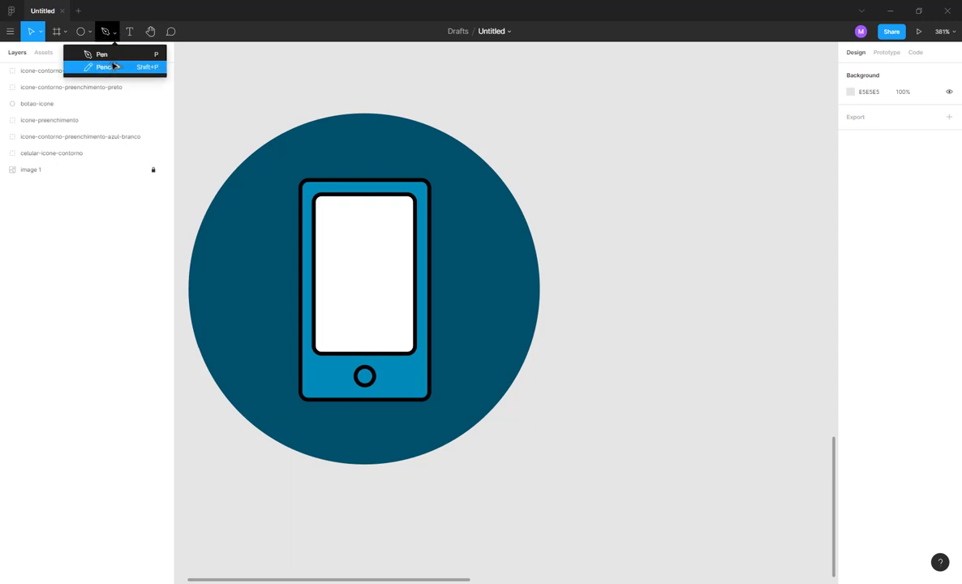
pyautogui.click(116, 66)
pyautogui.moveTo(636, 232)
pyautogui.mouseDown()
pyautogui.moveTo(749, 182)
pyautogui.moveTo(666, 295)
pyautogui.mouseUp()
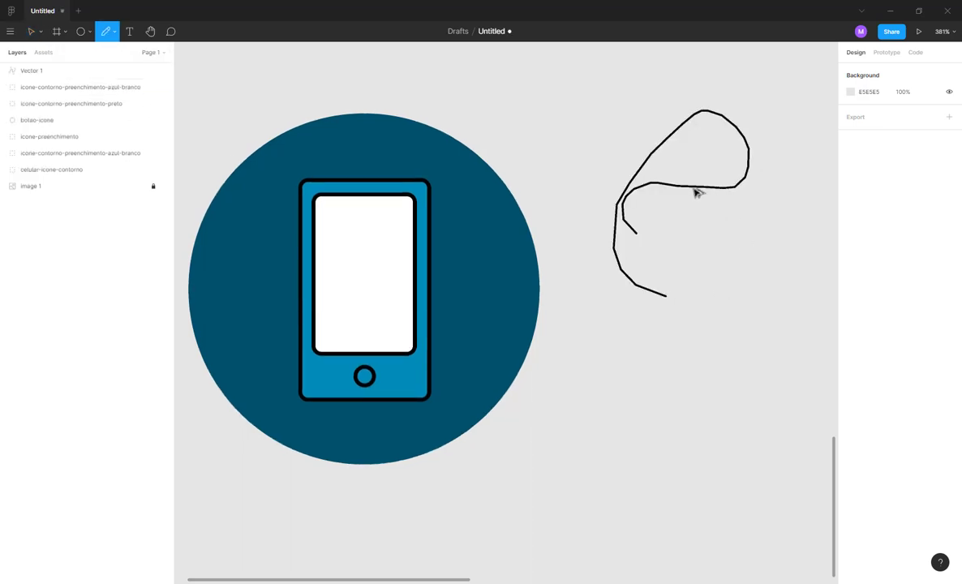
pyautogui.moveTo(696, 192); pyautogui.dragTo(645, 276)
pyautogui.moveTo(610, 351)
pyautogui.mouseDown()
pyautogui.moveTo(666, 335)
pyautogui.moveTo(717, 354)
pyautogui.mouseUp()
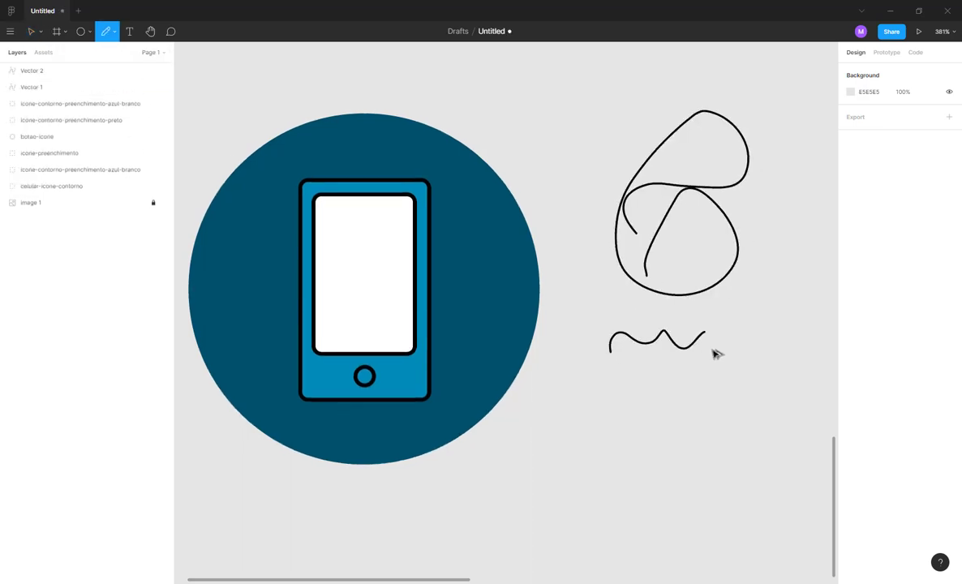
pyautogui.press('Escape')
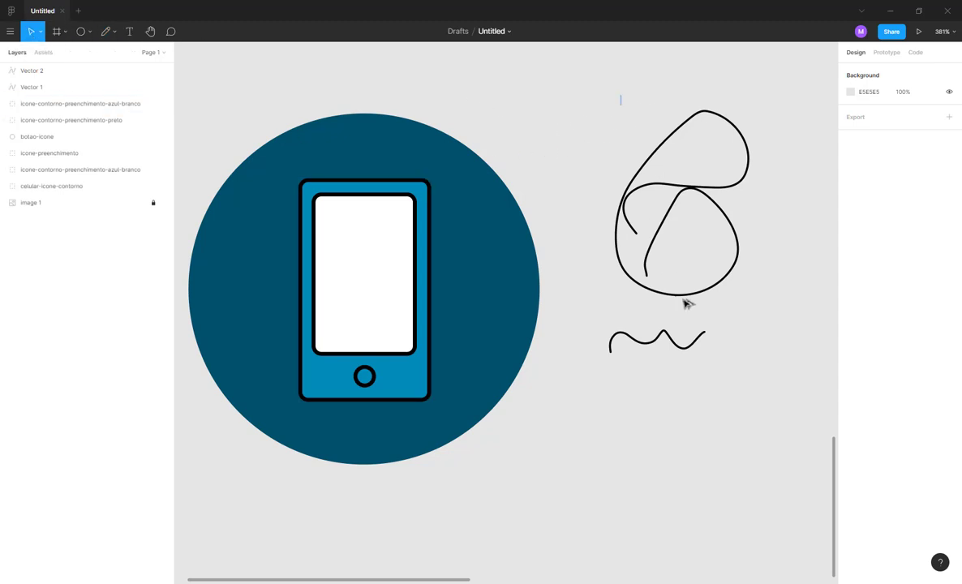
pyautogui.moveTo(622, 95); pyautogui.dragTo(766, 385)
pyautogui.press('Delete')
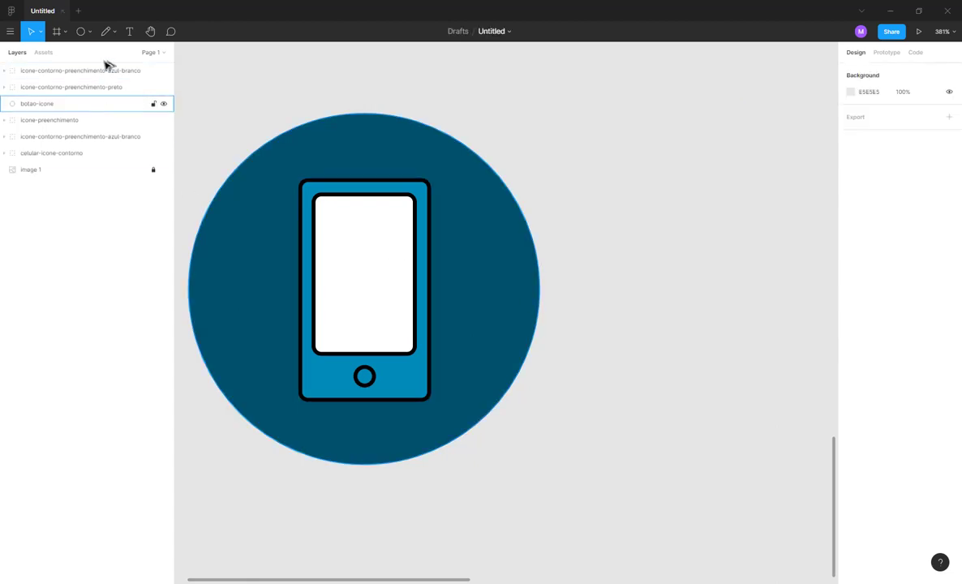
# - Draw a closed rectangle of about 67.5 × 39 with the Pen tool on the empty canvas beside the circle
pyautogui.click(118, 37)
pyautogui.click(111, 53)
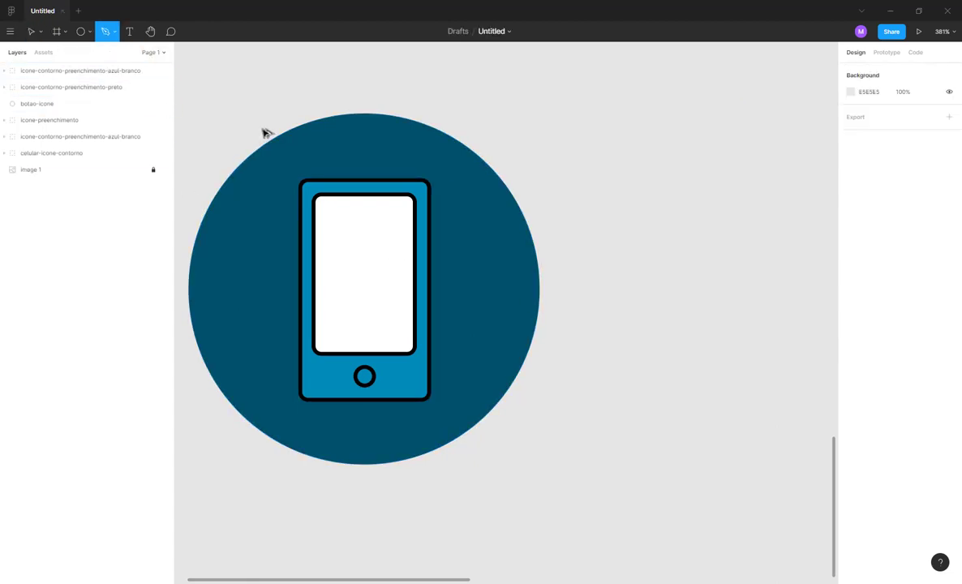
pyautogui.click(614, 160)
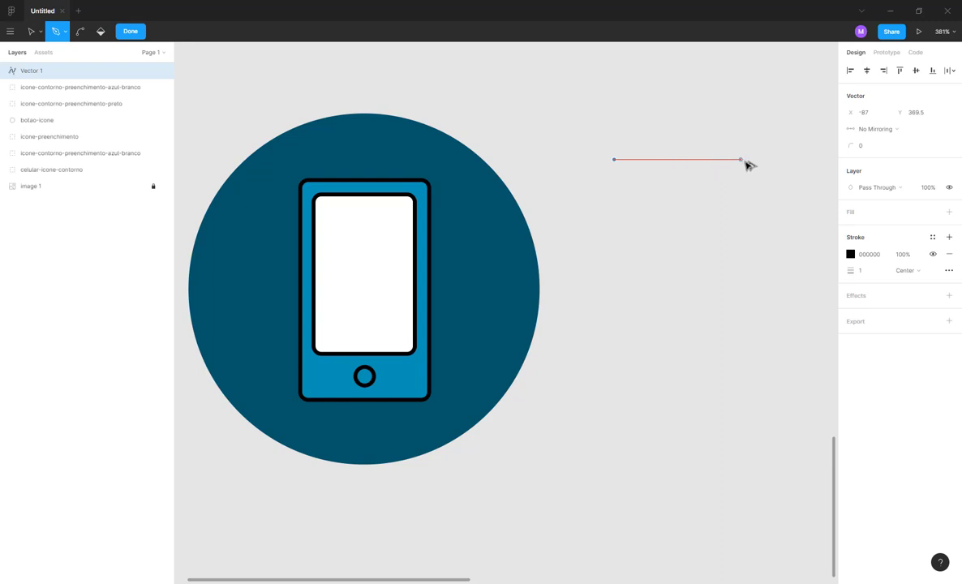
pyautogui.click(746, 160)
pyautogui.click(746, 237)
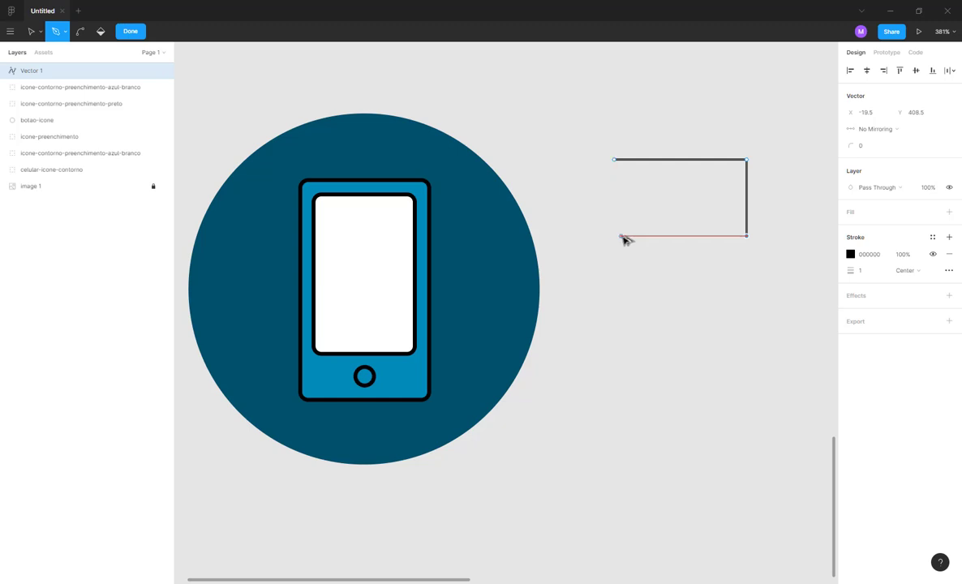
pyautogui.click(614, 236)
pyautogui.click(615, 162)
pyautogui.press('Escape')
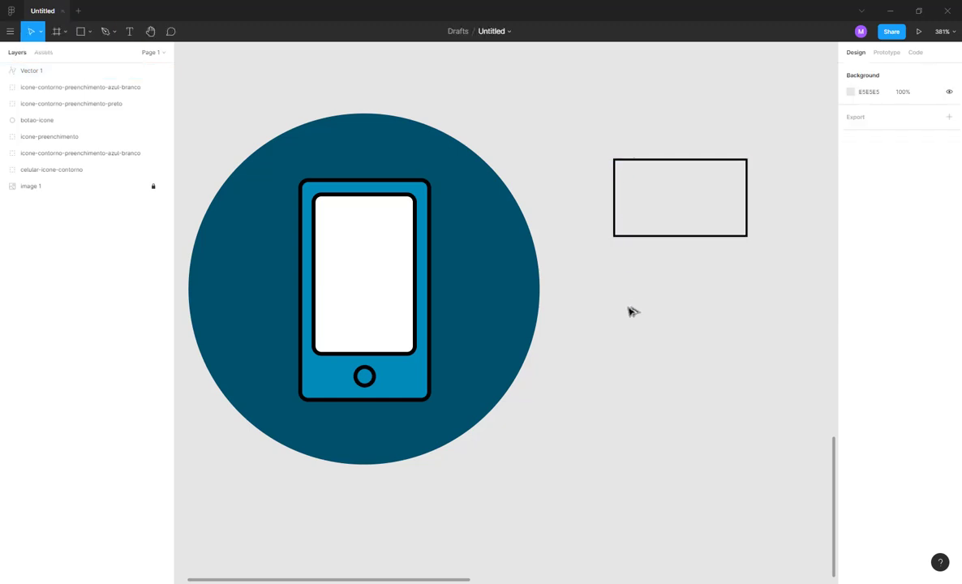
# - Add a C4C4C4 fill to the pen-drawn rectangle and set its stroke weight to 7
pyautogui.click(643, 243)
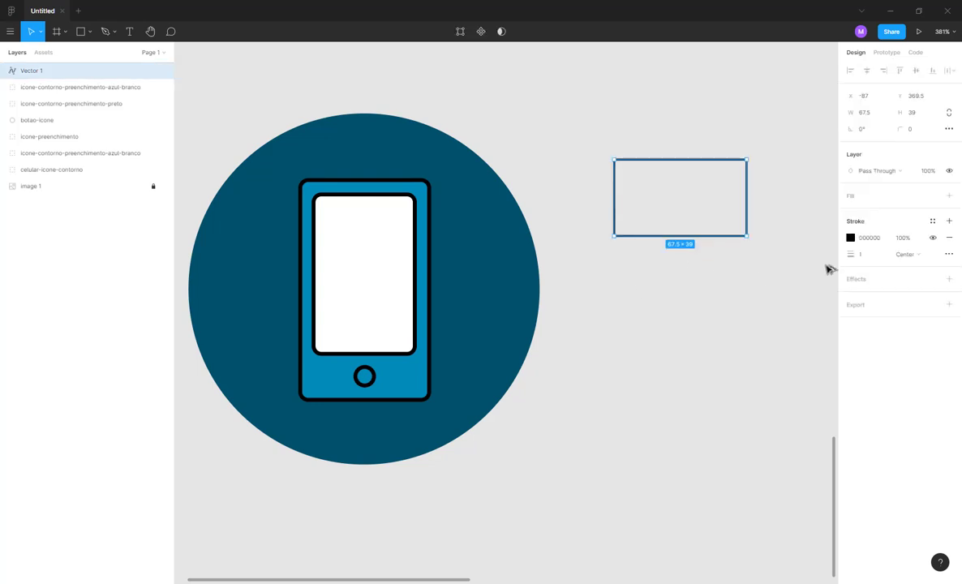
pyautogui.click(857, 198)
pyautogui.click(867, 273)
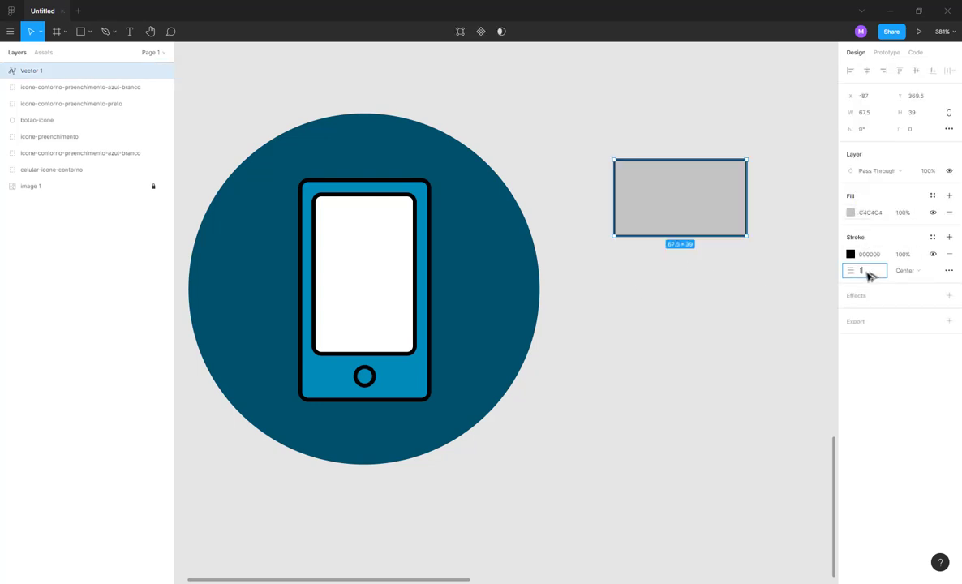
pyautogui.press('Up')
pyautogui.press('Up')
pyautogui.press('Up')
pyautogui.press('Up')
pyautogui.press('Up')
pyautogui.press('Up')
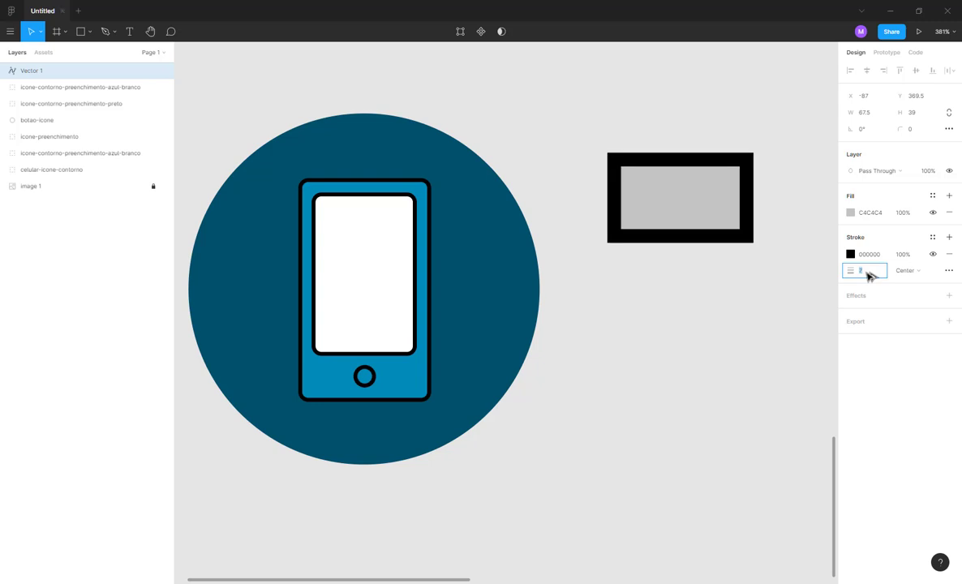
pyautogui.press('Escape')
# - Open the pen-drawn rectangle's corner radius for editing
pyautogui.click(705, 201)
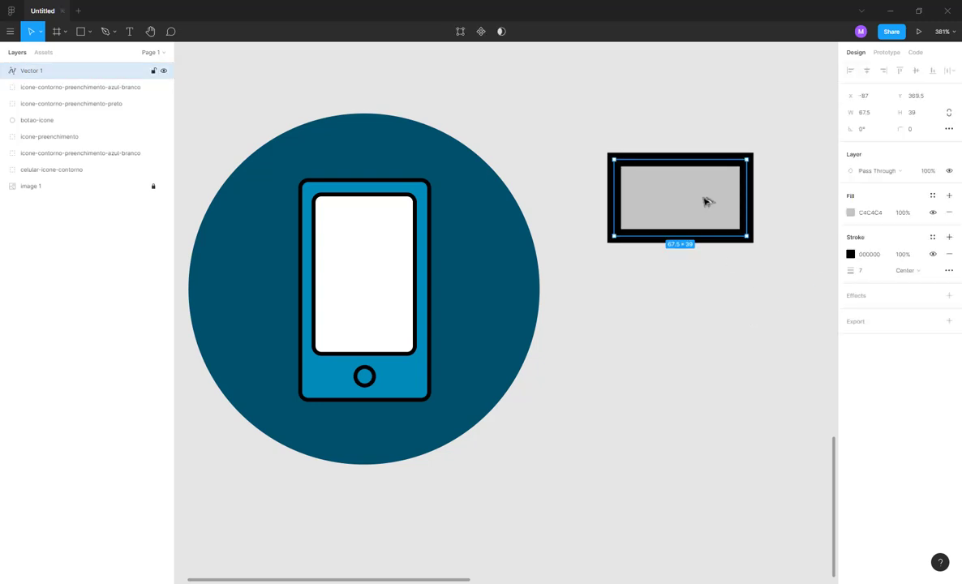
pyautogui.click(906, 130)
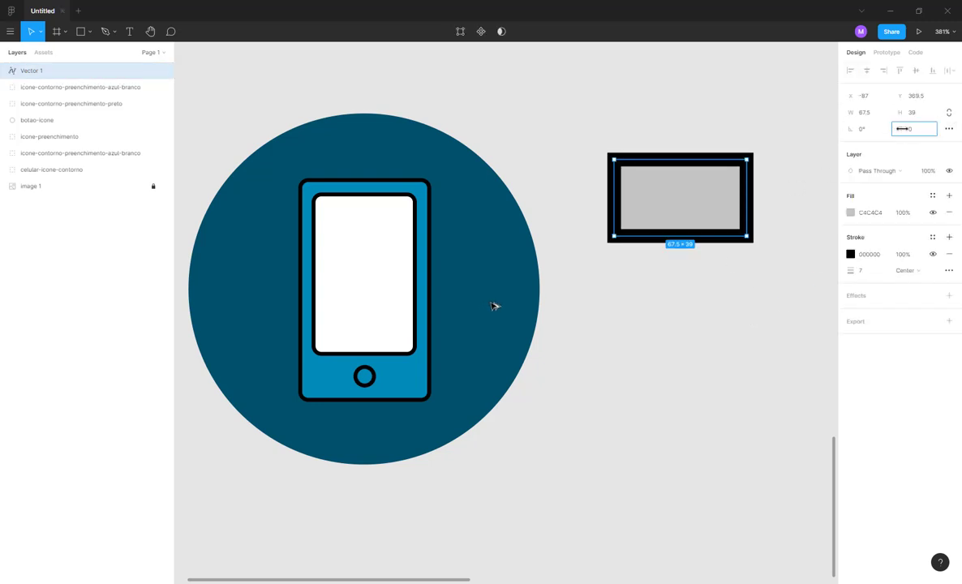
# - Set the corner radius of the grey rectangle beside the circle to 6 and delete the rectangle
pyautogui.write('6')
pyautogui.press('Return')
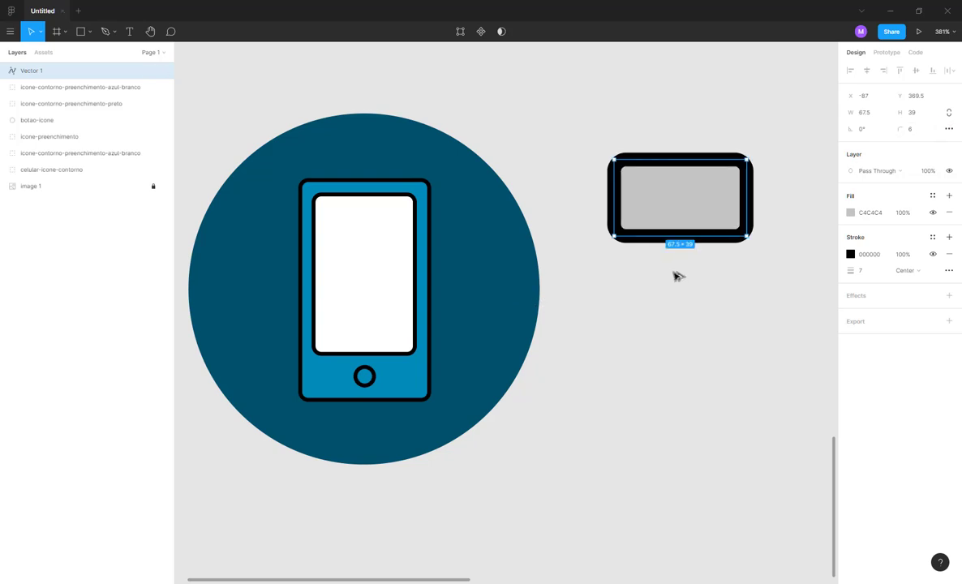
pyautogui.press('Delete')
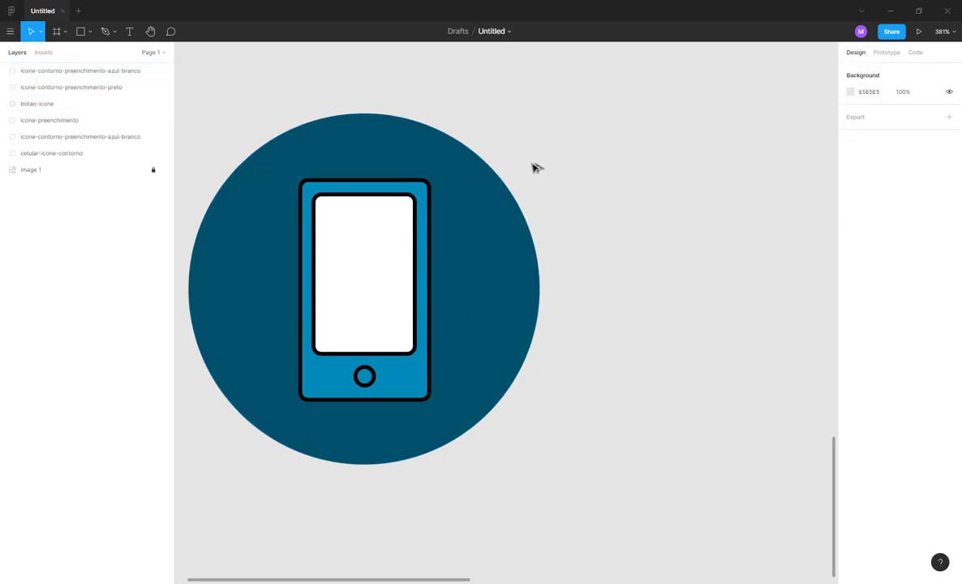
# - Draw a closed four-point shadow outline about 104 × 165.5 with the Pen, running diagonally from the phone's upper-right corner and closing over its screen
pyautogui.press('p')
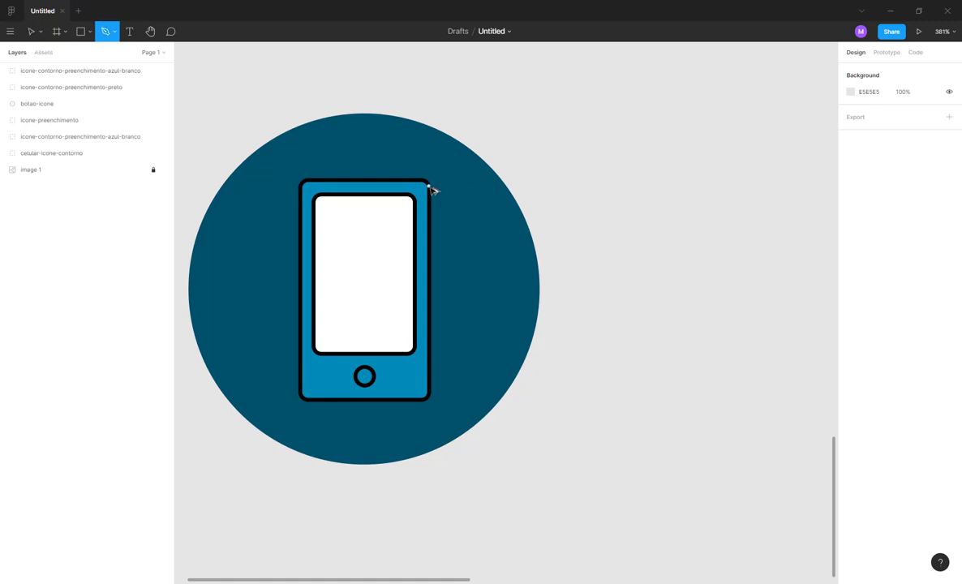
pyautogui.scroll(3, 430, 199)
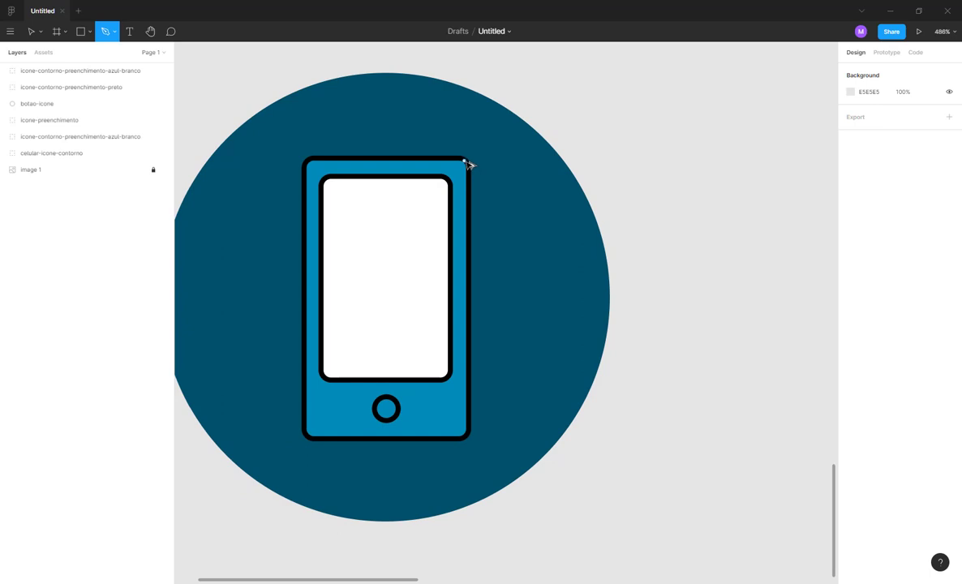
pyautogui.click(465, 161)
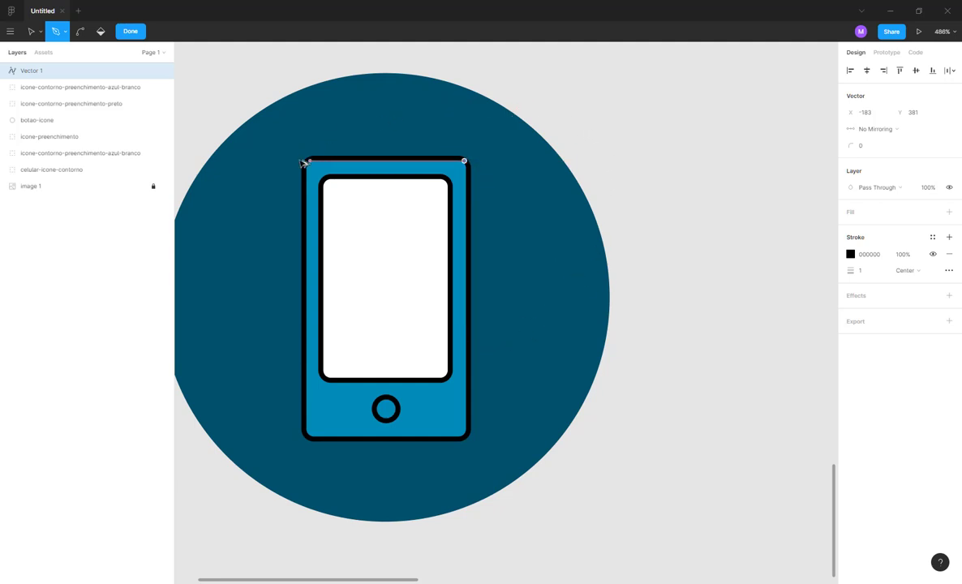
pyautogui.click(614, 311)
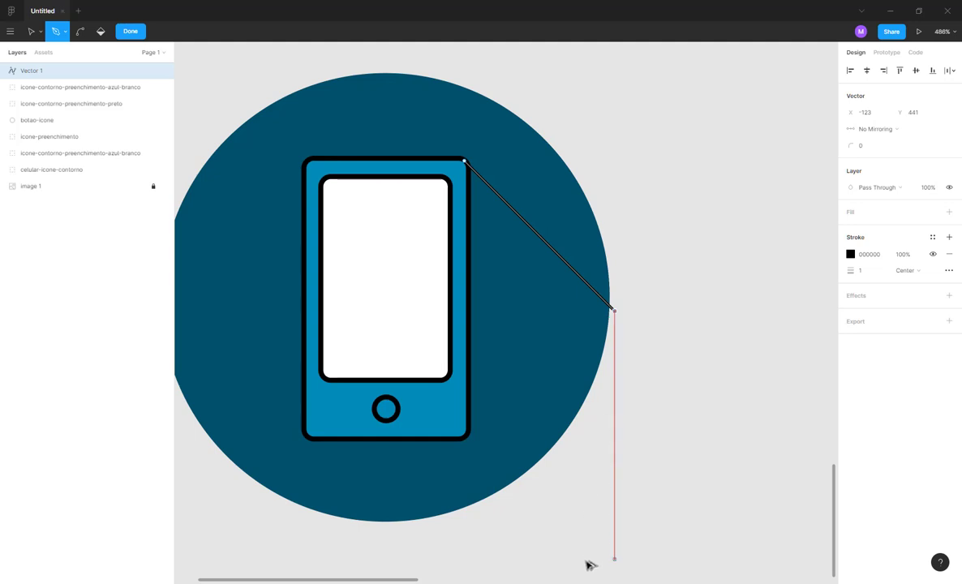
pyautogui.scroll(-3, 584, 539)
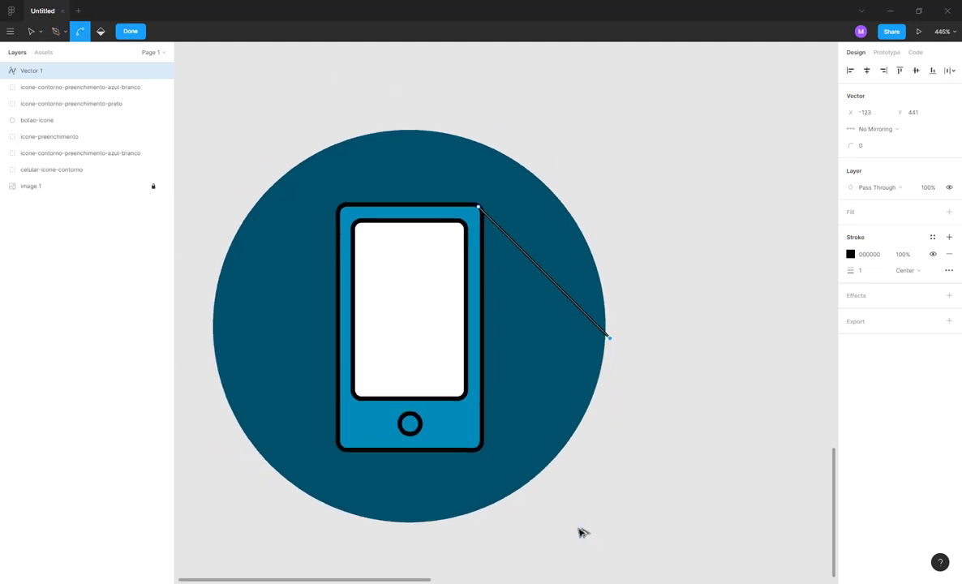
pyautogui.scroll(-1, 584, 533)
pyautogui.scroll(-1, 590, 477)
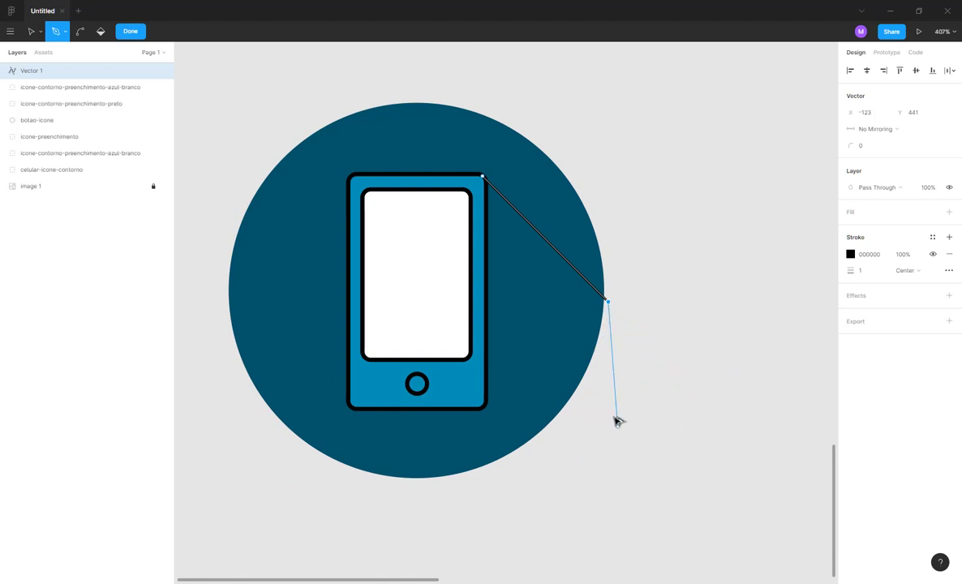
pyautogui.keyDown('shift'); pyautogui.click(613, 523); pyautogui.keyUp('shift')
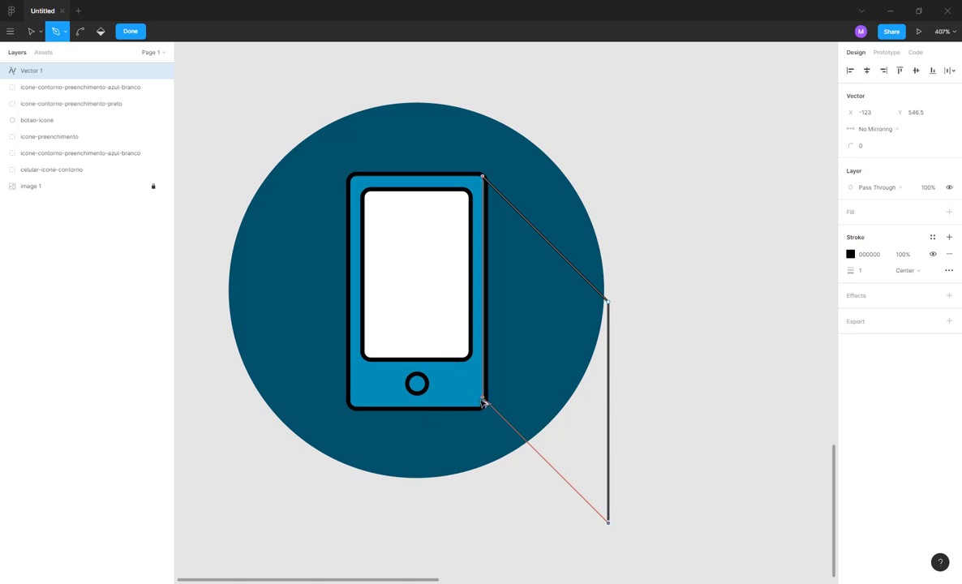
pyautogui.click(391, 306)
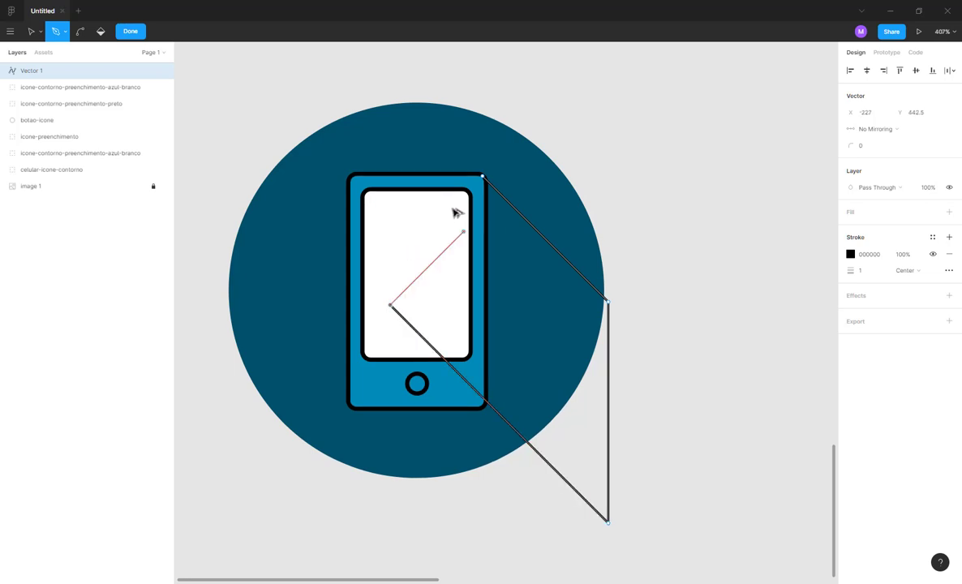
pyautogui.click(483, 176)
pyautogui.press('Escape')
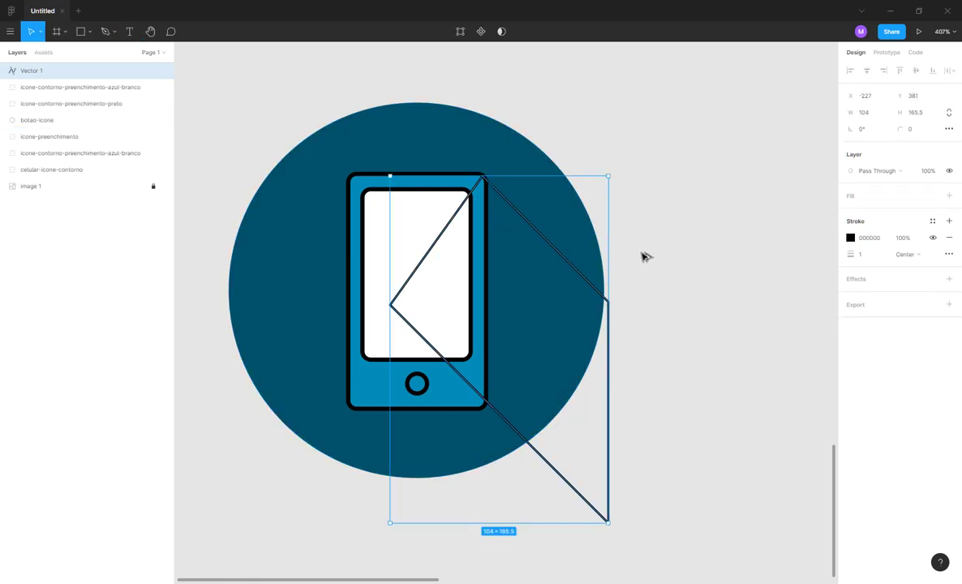
# - Colour the shadow shape's stroke and add a fill, sampling the circle's dark blue 005069 for both
pyautogui.press('i')
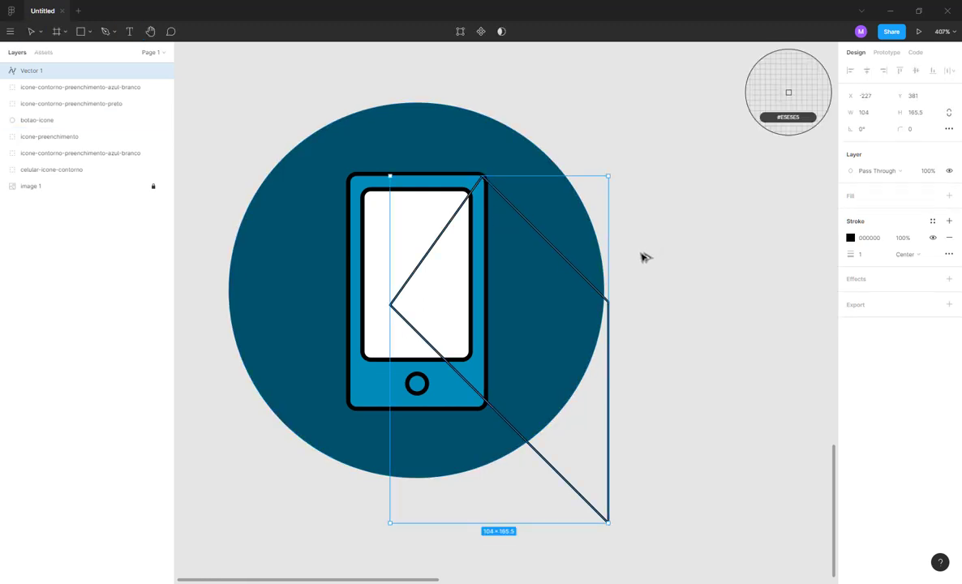
pyautogui.click(555, 222)
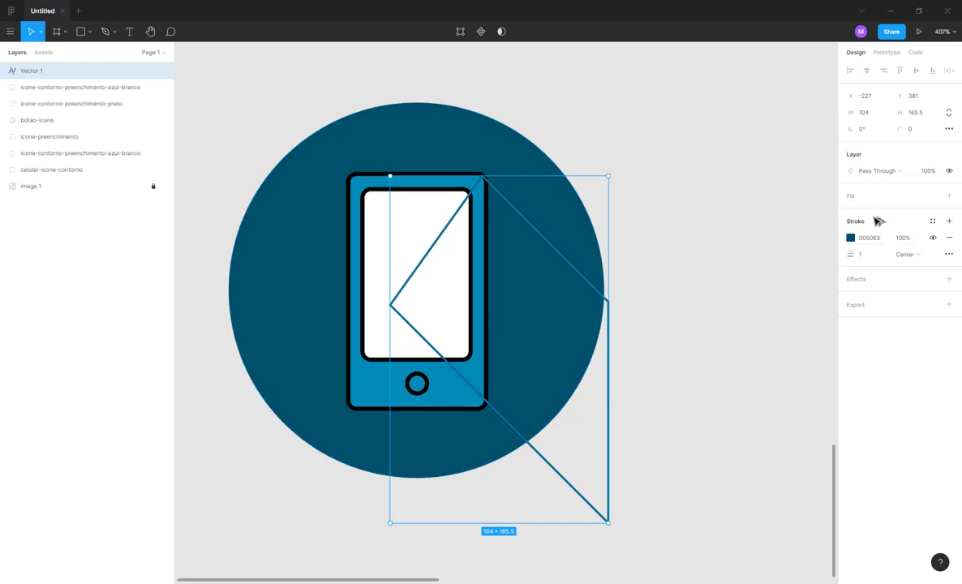
pyautogui.click(851, 198)
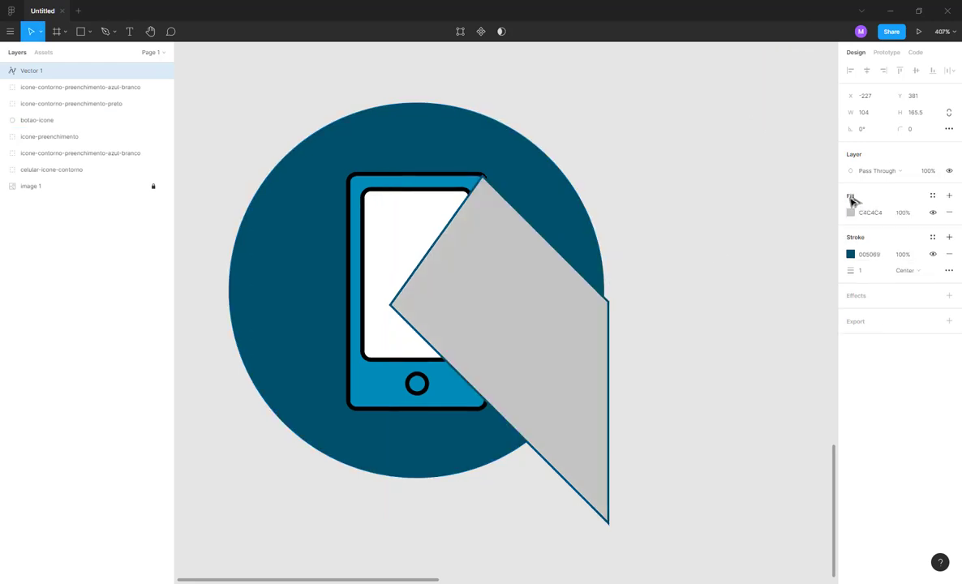
pyautogui.click(850, 212)
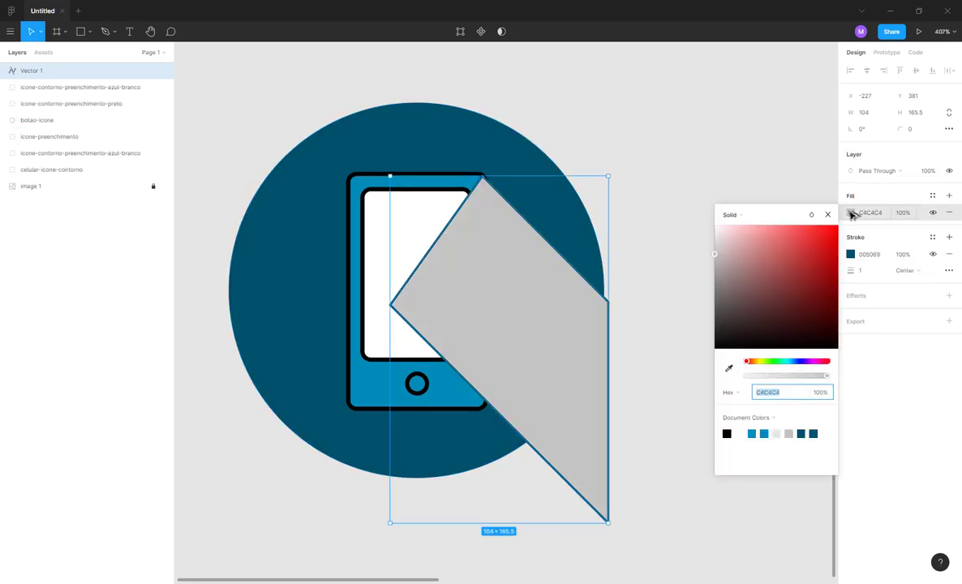
pyautogui.click(730, 370)
pyautogui.click(455, 148)
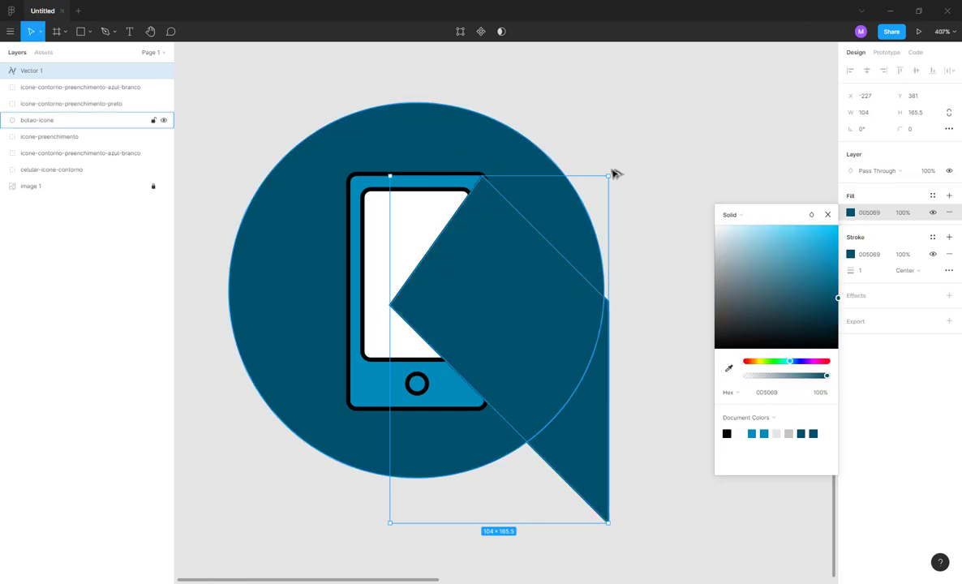
# - Remove the stroke from the shadow shape
pyautogui.click(720, 154)
pyautogui.click(563, 365)
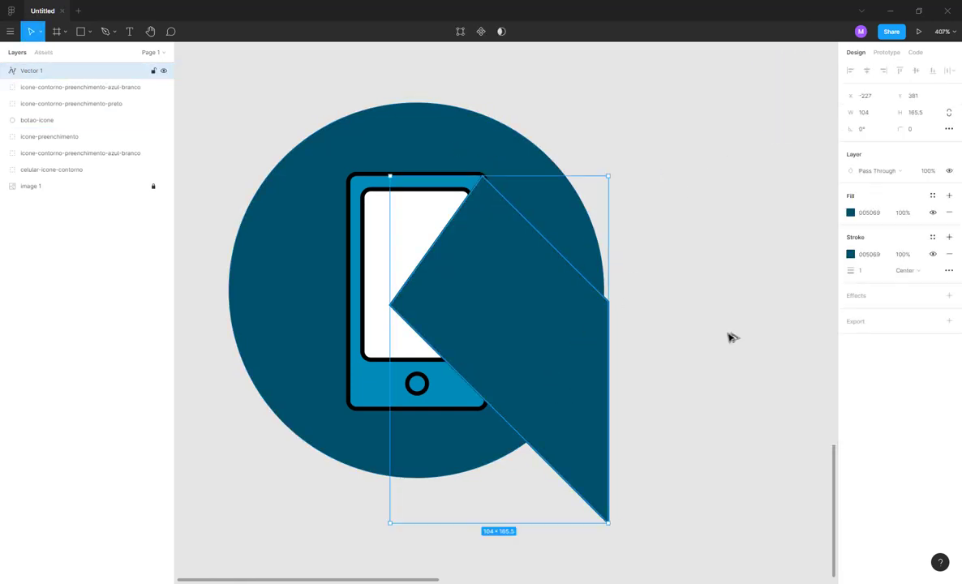
pyautogui.click(953, 257)
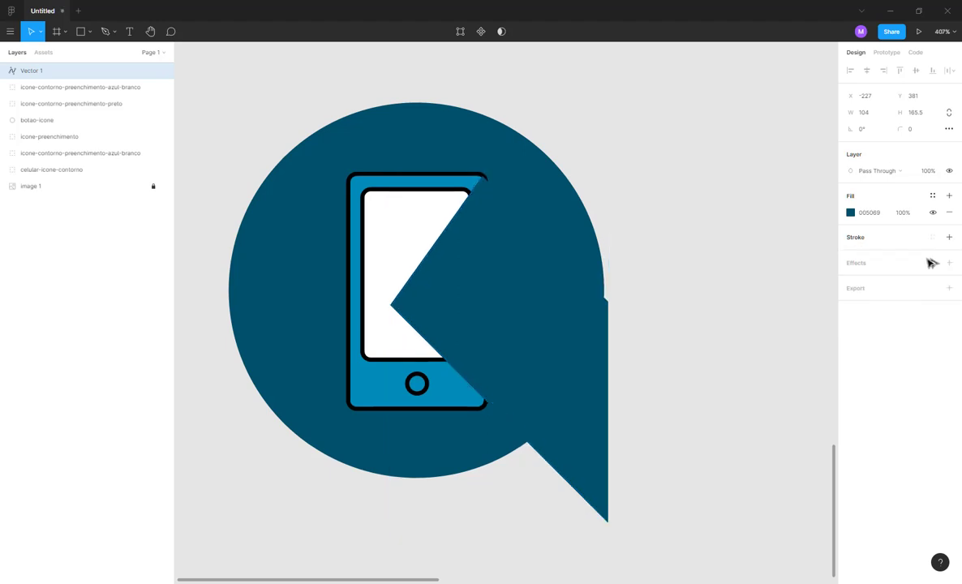
pyautogui.click(720, 322)
pyautogui.click(563, 322)
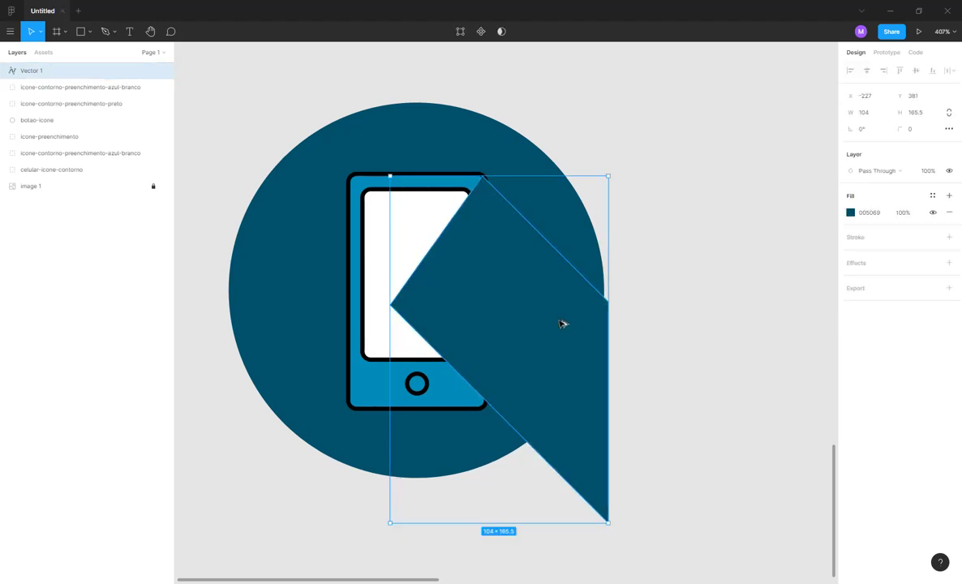
# - Set the shadow shape's layer blend mode to Multiply
pyautogui.click(889, 175)
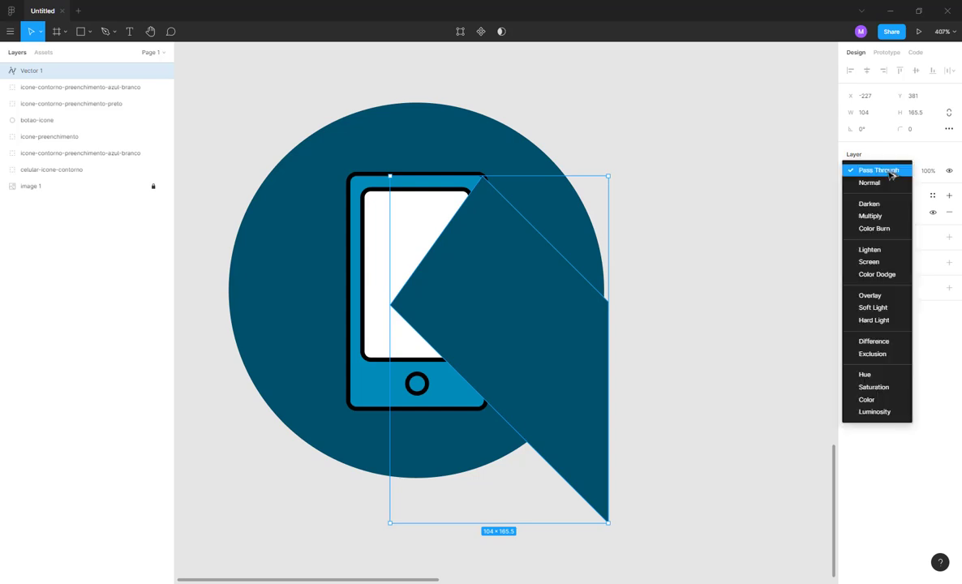
pyautogui.click(884, 217)
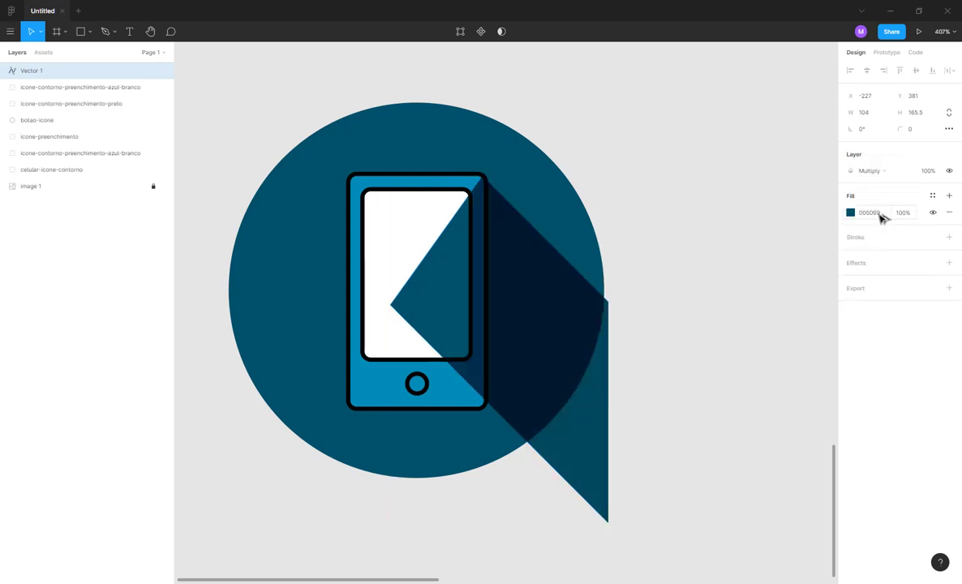
pyautogui.click(692, 230)
pyautogui.click(556, 276)
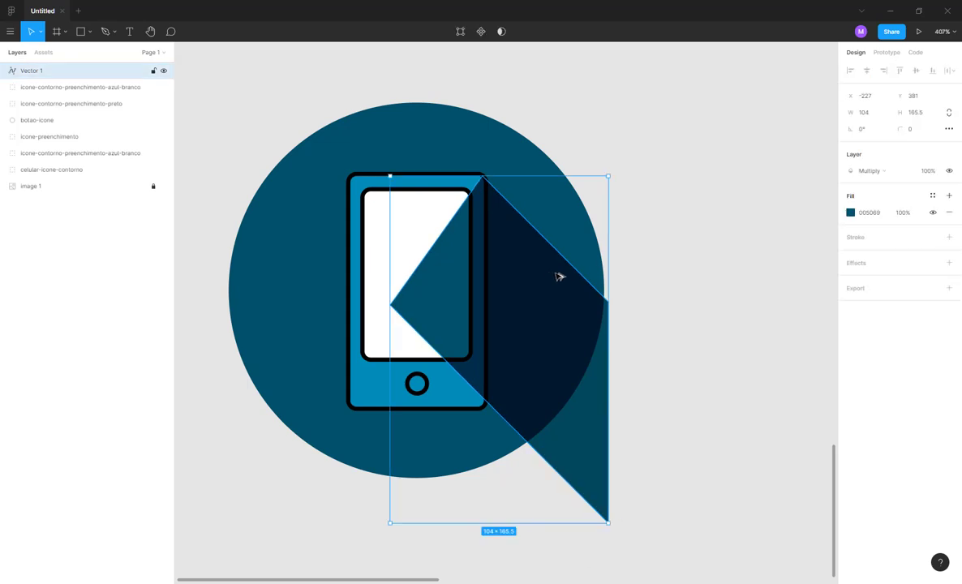
pyautogui.click(707, 253)
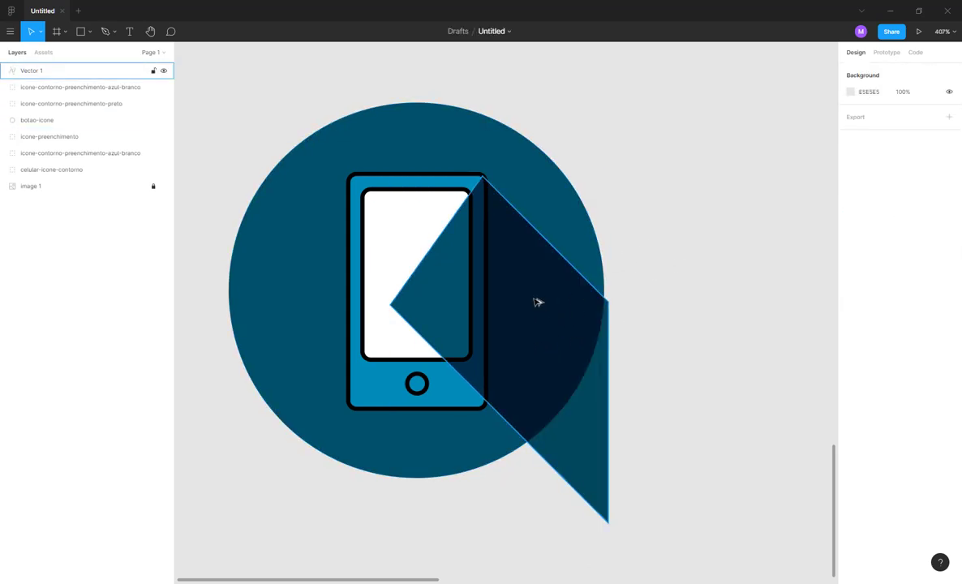
pyautogui.click(537, 302)
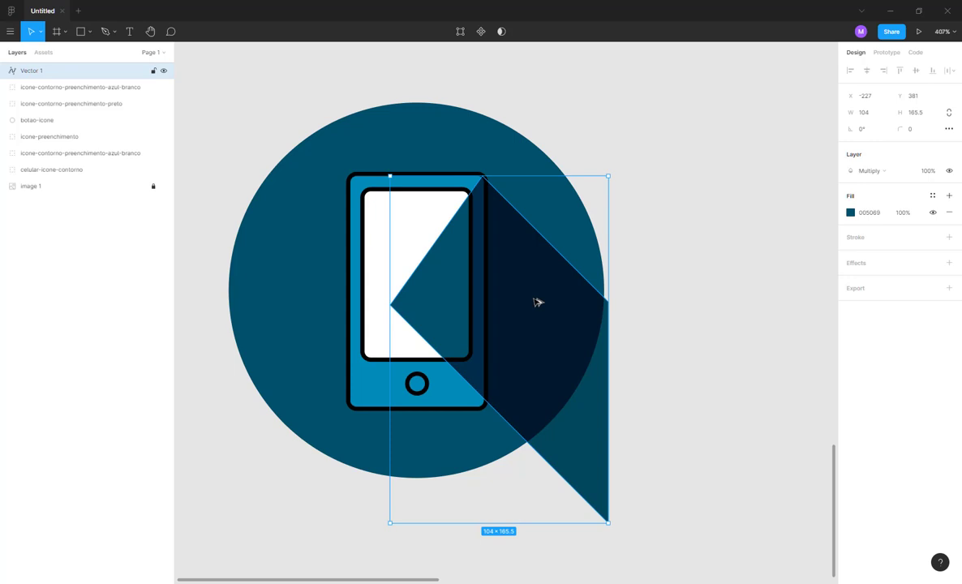
pyautogui.click(692, 217)
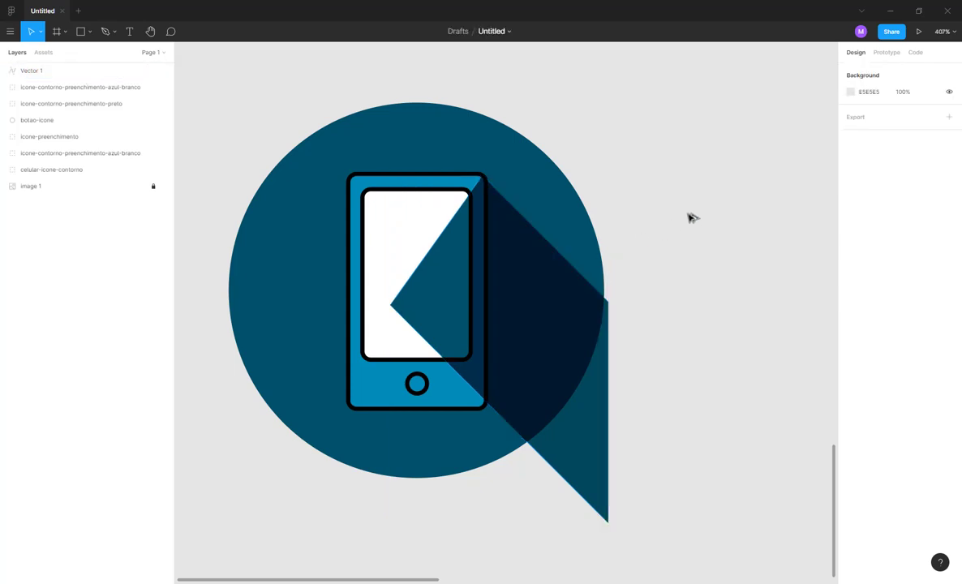
# - Rename the shadow shape's layer as sombra
pyautogui.click(537, 293)
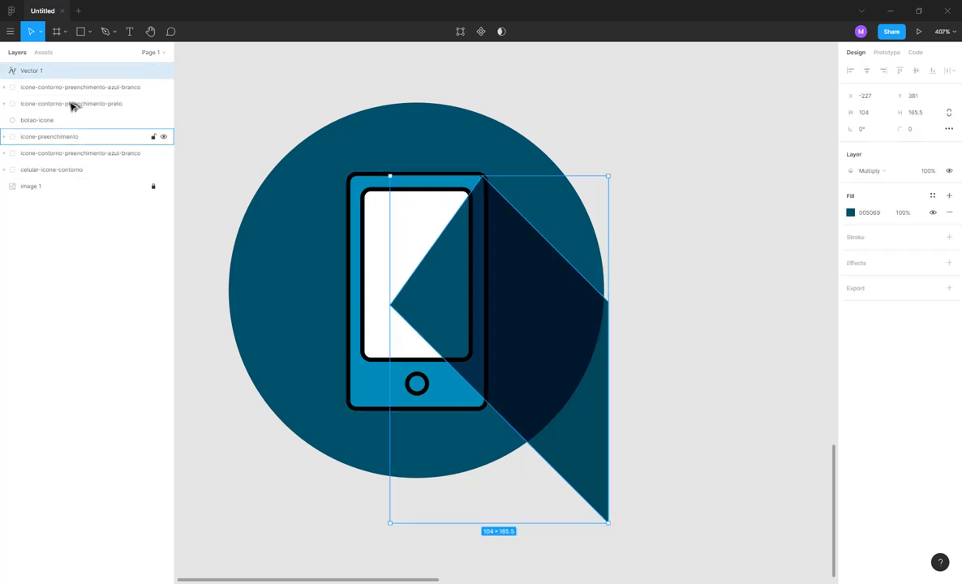
pyautogui.doubleClick(34, 71)
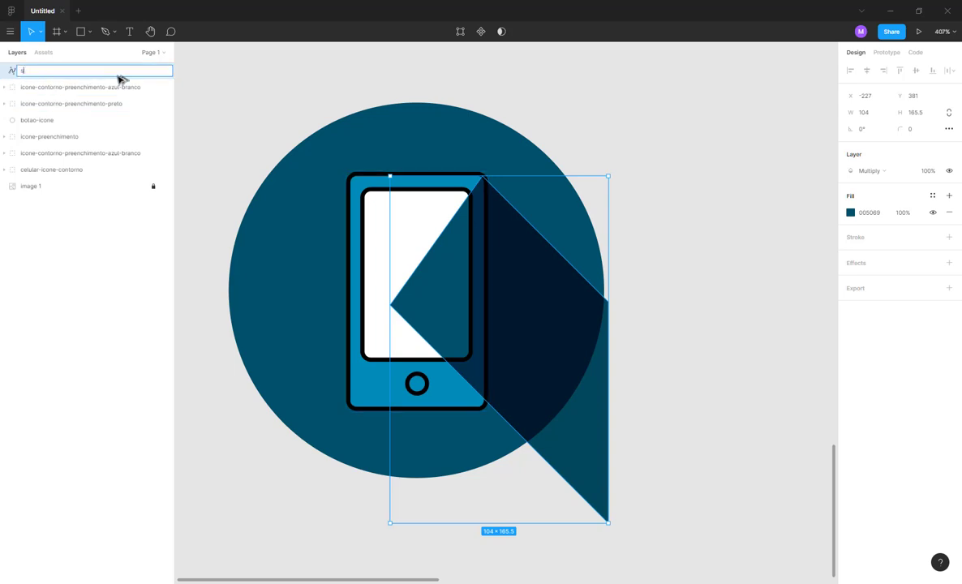
pyautogui.press('Return')
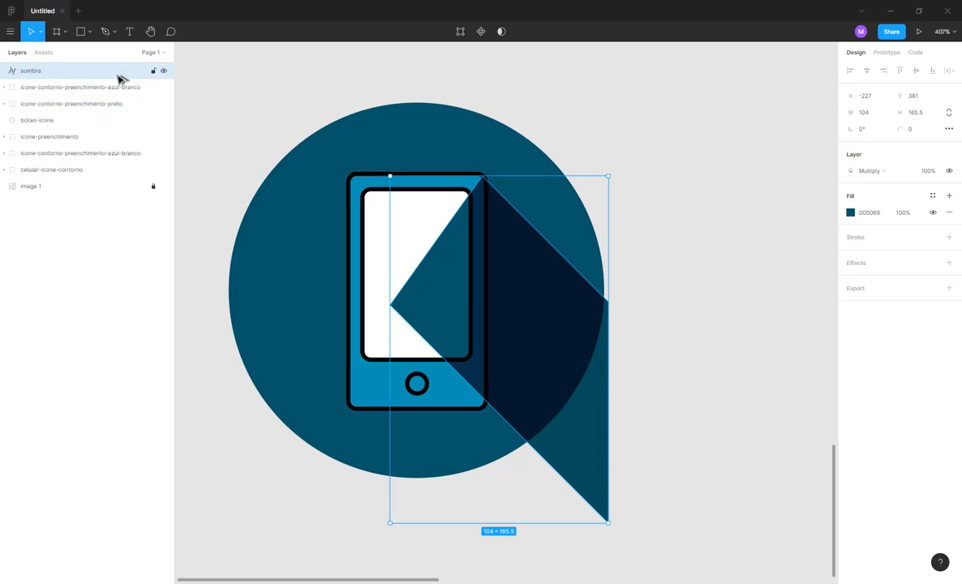
# - Examine how the sombra shape overlaps the phone group by selecting each of them in turn
pyautogui.click(372, 217)
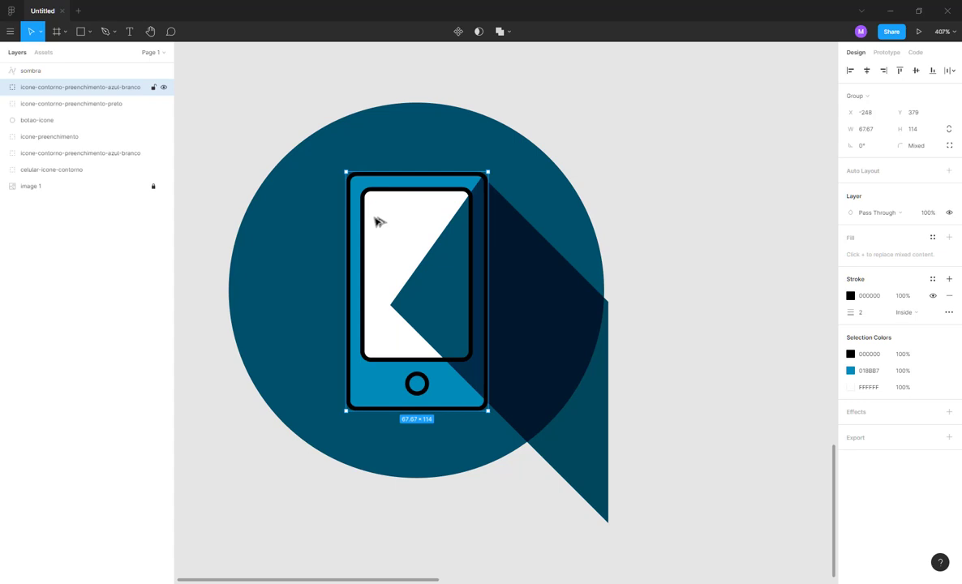
pyautogui.click(414, 276)
pyautogui.click(378, 219)
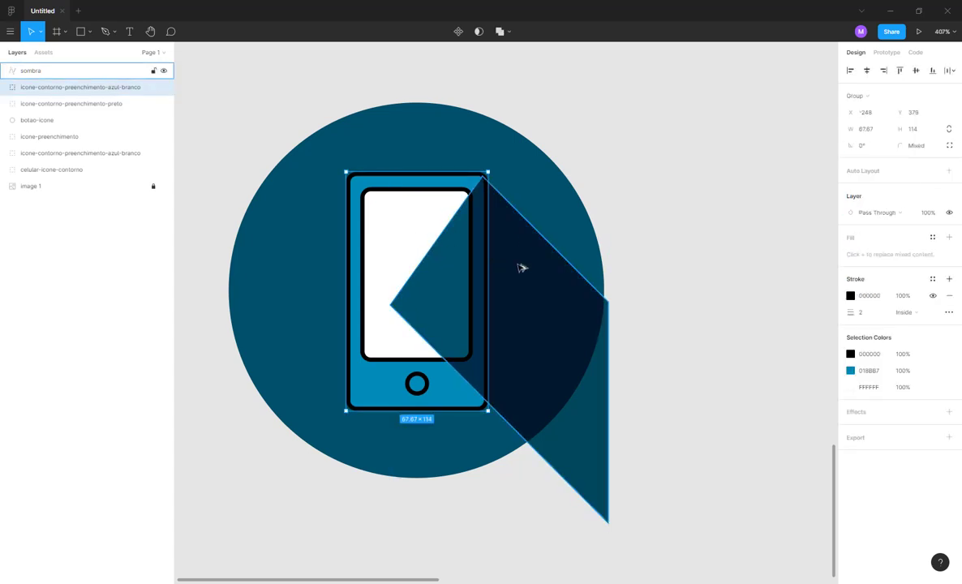
pyautogui.click(521, 267)
pyautogui.click(367, 243)
pyautogui.click(522, 273)
pyautogui.click(380, 248)
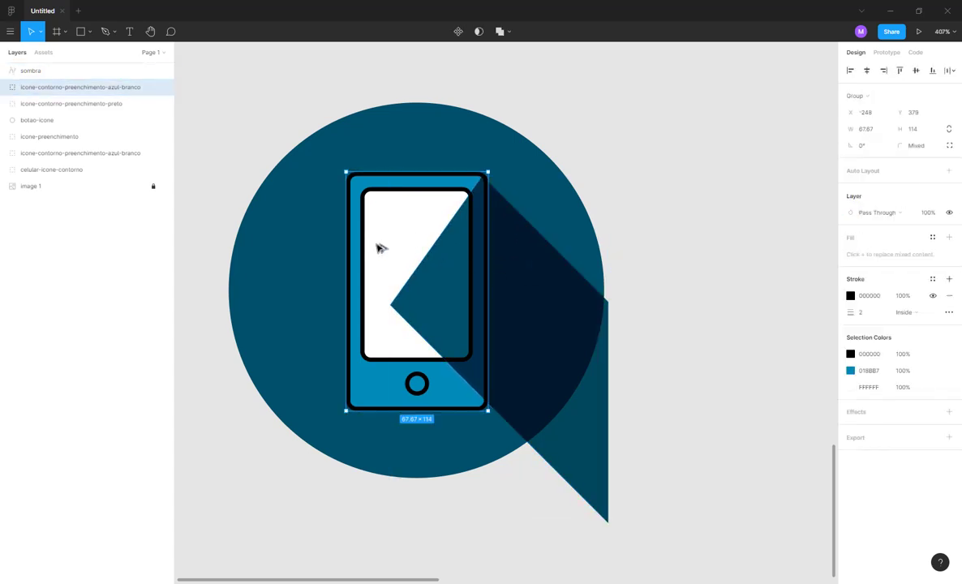
pyautogui.click(490, 273)
pyautogui.click(365, 247)
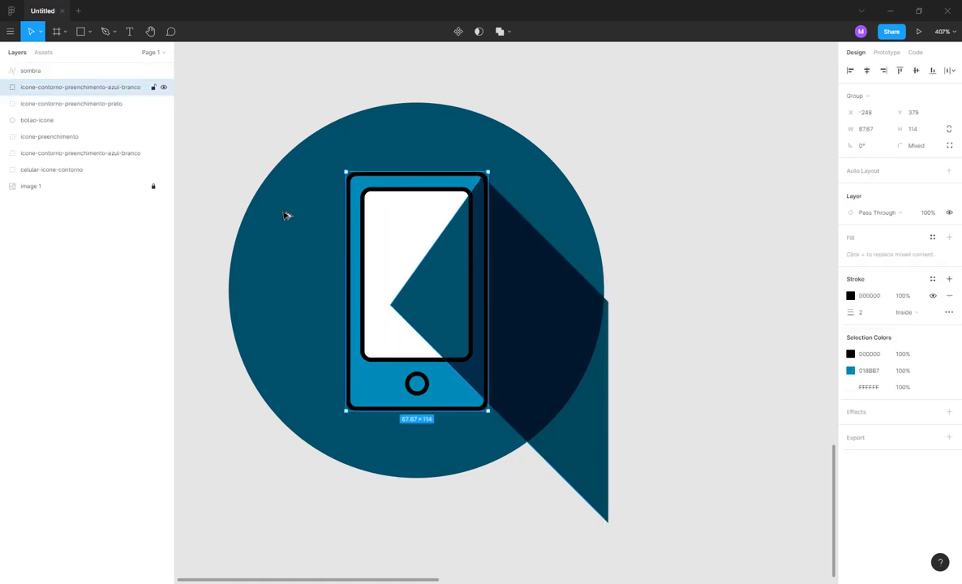
# - Move the sombra layer directly below the topmost icone-contorno-preenchimento-azul-branco group, placing the shadow behind the phone
pyautogui.click(65, 72)
pyautogui.moveTo(83, 76); pyautogui.dragTo(80, 97)
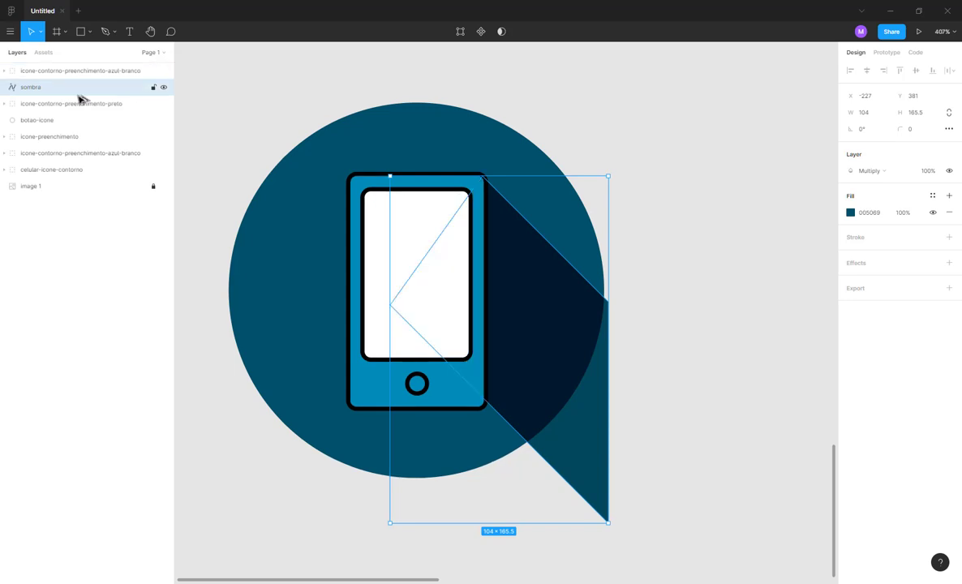
pyautogui.click(623, 124)
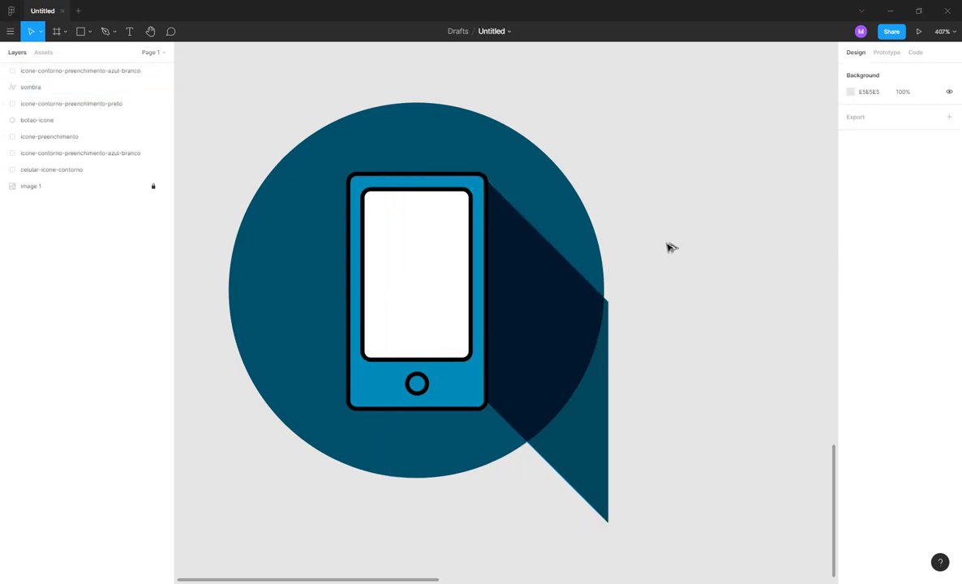
pyautogui.scroll(-2, 657, 239)
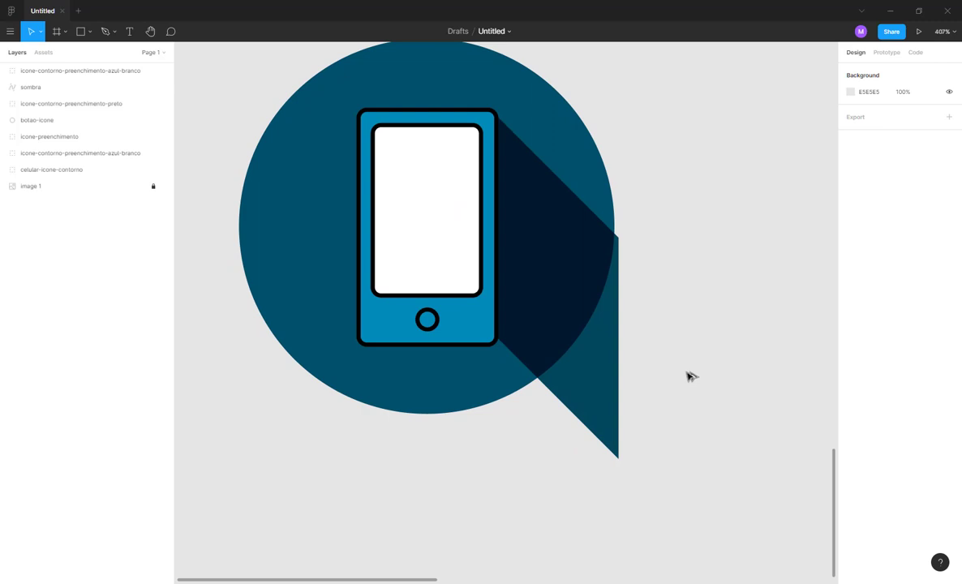
# - Reshape the sombra shape by moving its inner point to the phone's lower-left corner and extending its lowest point further down
pyautogui.click(602, 379)
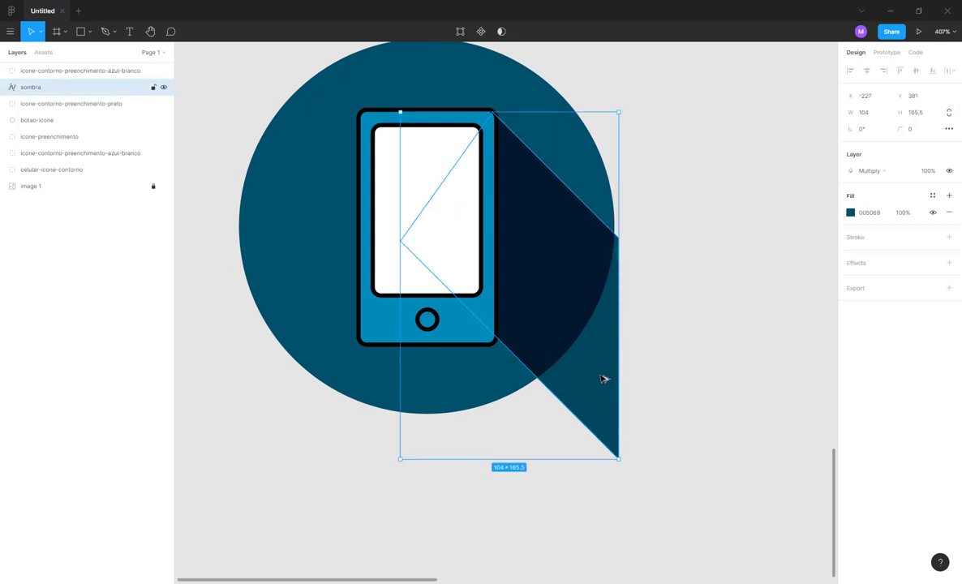
pyautogui.doubleClick(603, 379)
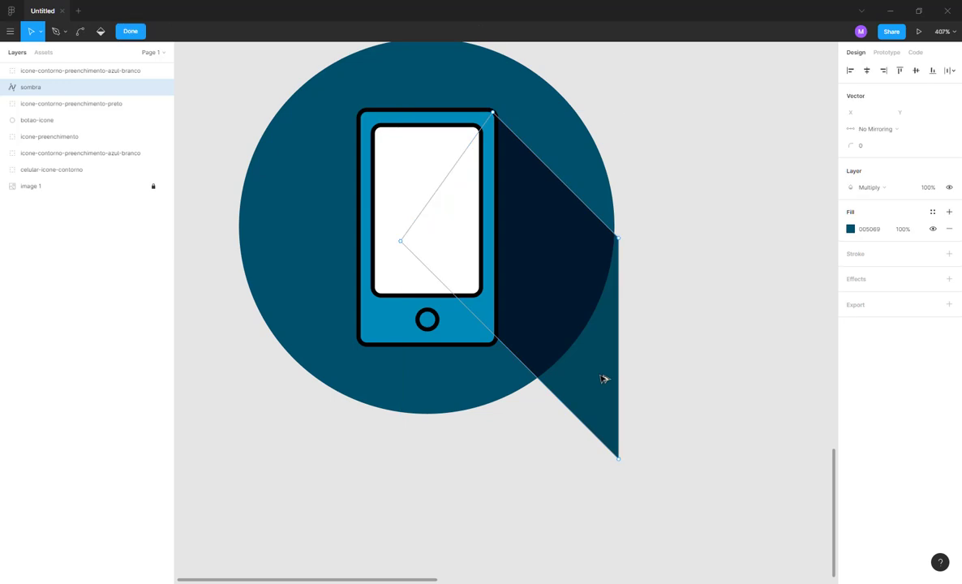
pyautogui.click(401, 242)
pyautogui.moveTo(382, 302); pyautogui.dragTo(366, 347)
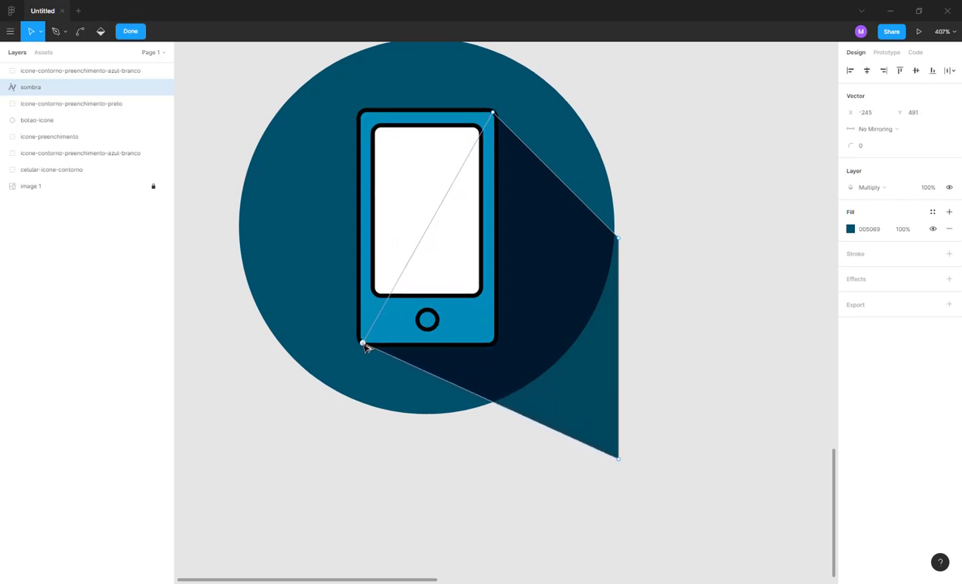
pyautogui.scroll(-1, 634, 447)
pyautogui.scroll(-1, 623, 447)
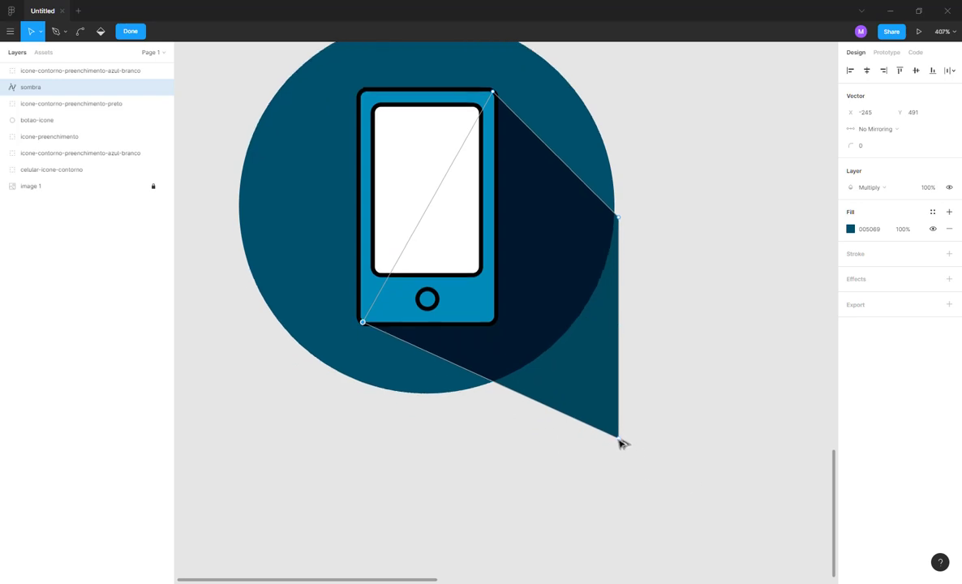
pyautogui.moveTo(618, 439); pyautogui.dragTo(602, 553)
pyautogui.click(700, 277)
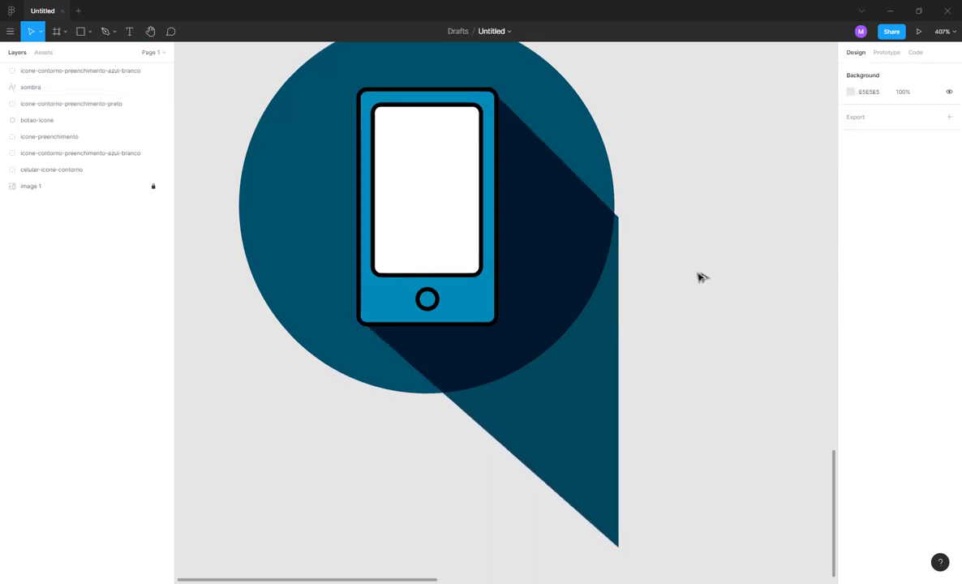
# - Fine-tune sombra's points on the phone's rounded corners, the lower-left to about X -246.5, Y 491.5 and the upper-right to about X -182, Y 380.5
pyautogui.scroll(5, 437, 355)
pyautogui.hscroll(-2, 396, 309)
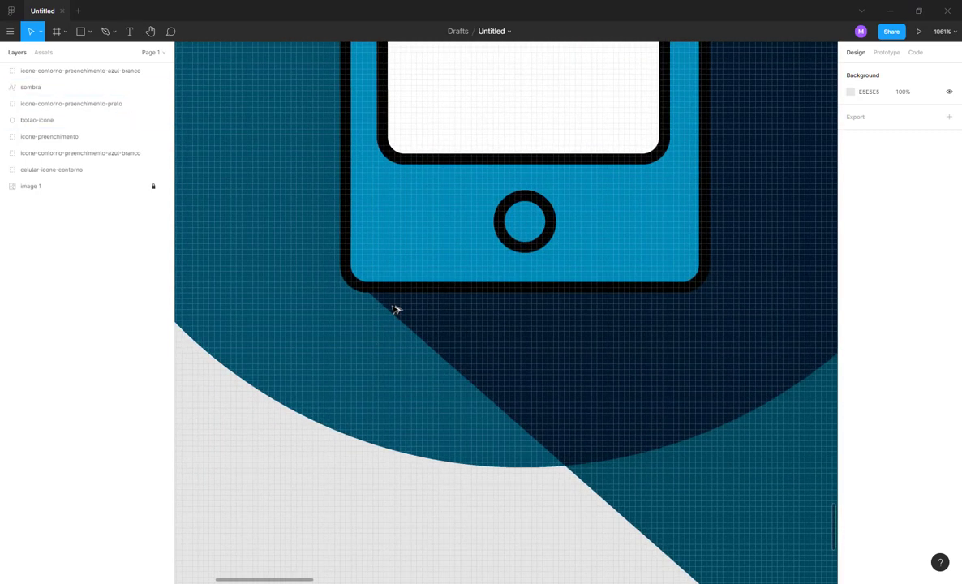
pyautogui.doubleClick(385, 302)
pyautogui.moveTo(357, 281); pyautogui.dragTo(348, 284)
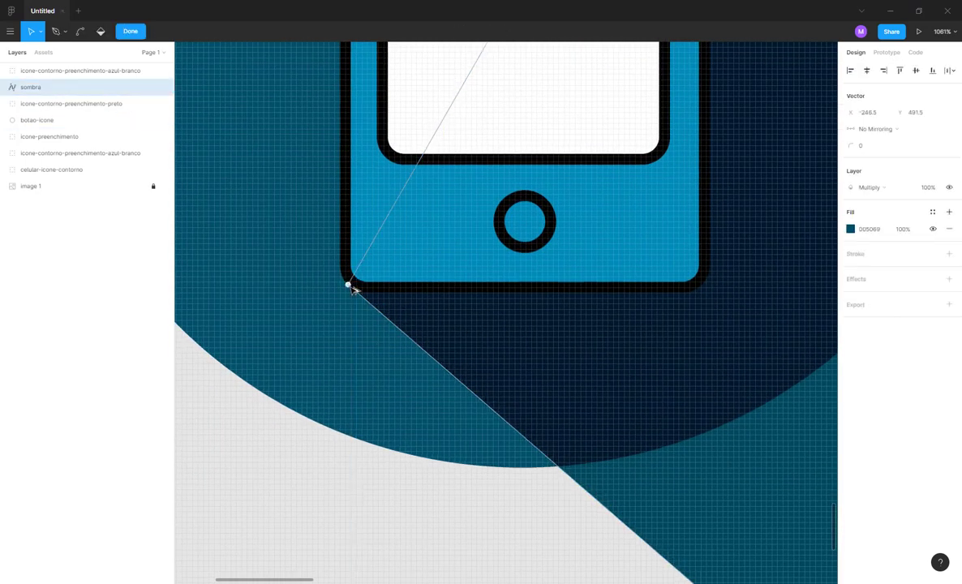
pyautogui.scroll(-5, 353, 296)
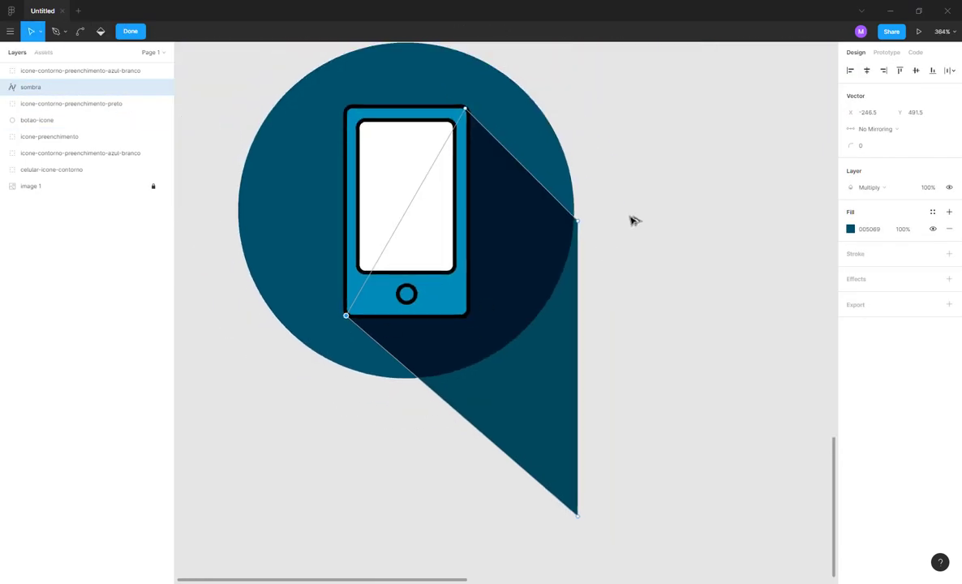
pyautogui.scroll(2, 472, 203)
pyautogui.scroll(5, 490, 221)
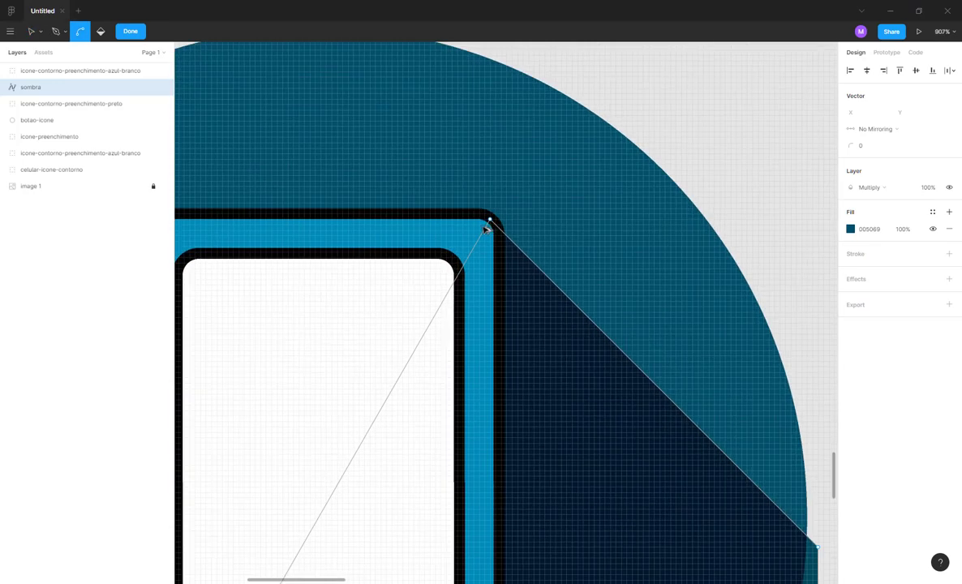
pyautogui.moveTo(494, 223); pyautogui.dragTo(500, 221)
pyautogui.scroll(-7, 523, 216)
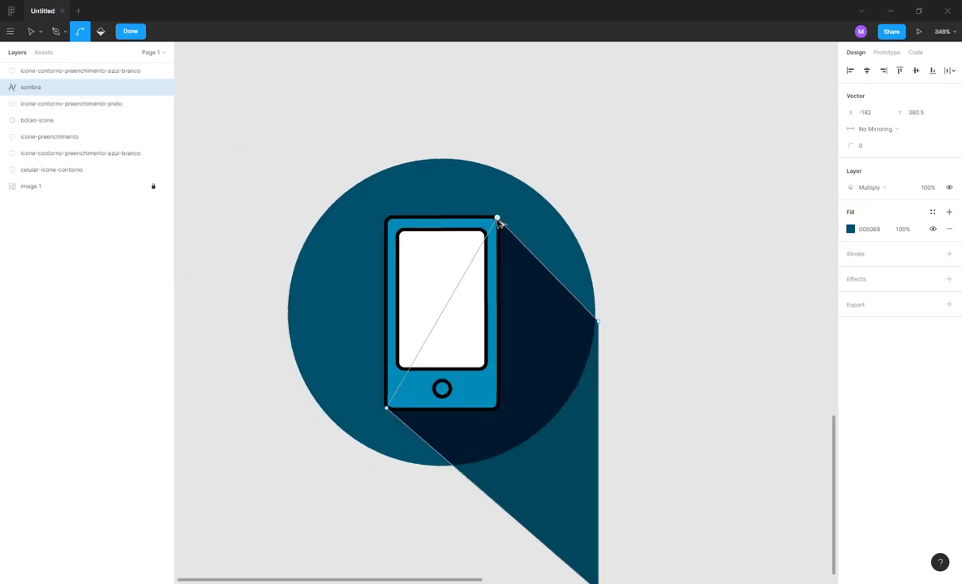
pyautogui.press('Escape')
pyautogui.click(620, 224)
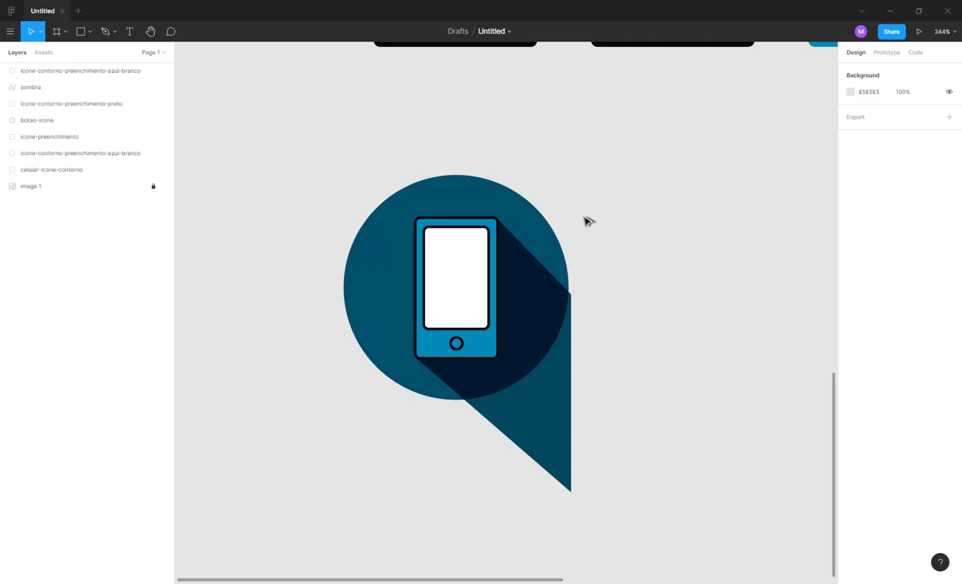
# - Duplicate the botao-icone circle and place the copy in the empty space to the right of the icon
pyautogui.click(368, 274)
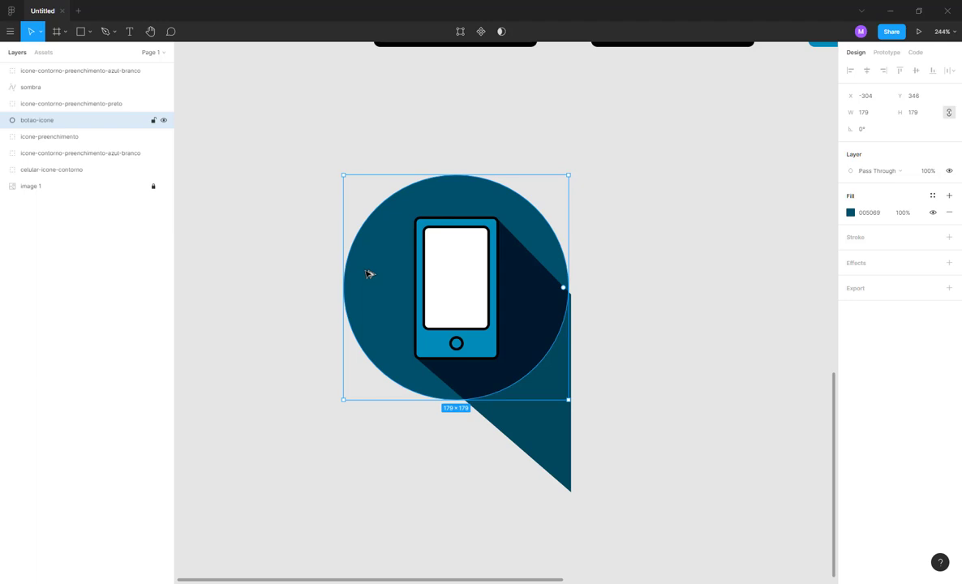
pyautogui.hotkey('ctrl', 'c')
pyautogui.hotkey('ctrl', 'v')
pyautogui.moveTo(369, 275); pyautogui.dragTo(655, 197)
pyautogui.click(653, 421)
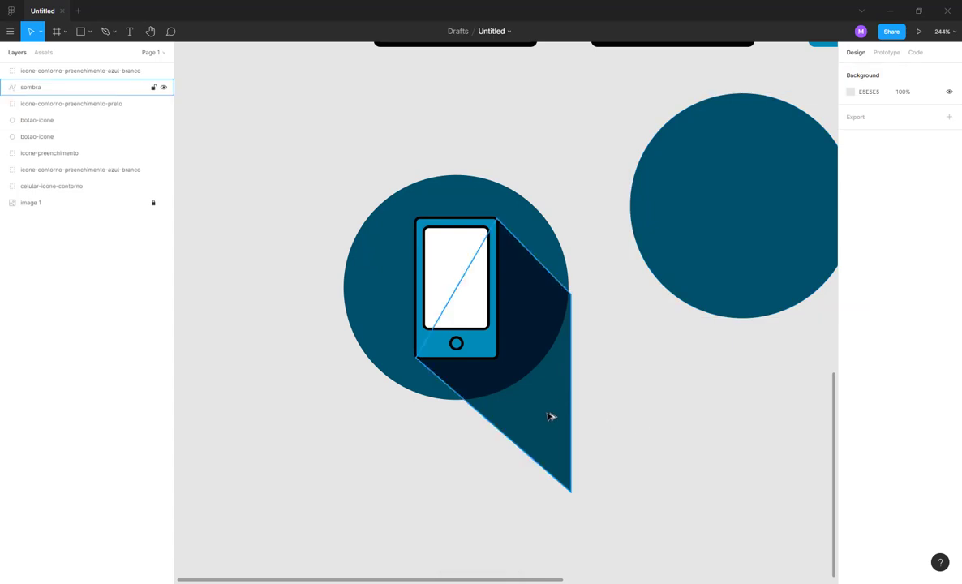
# - Mask the sombra shape with the botao-icone circle behind the phone so the shadow is clipped to the circle
pyautogui.click(524, 412)
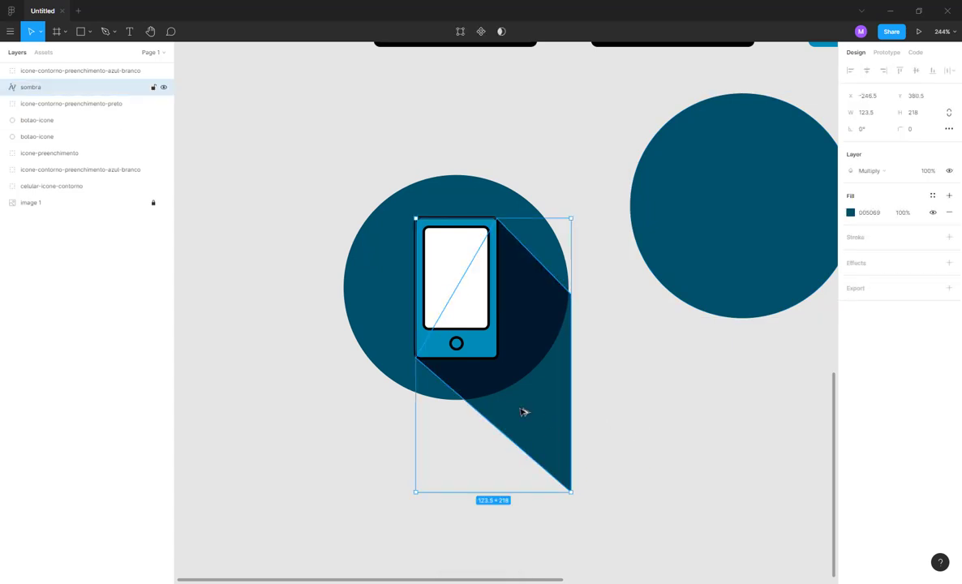
pyautogui.keyDown('shift'); pyautogui.click(369, 300); pyautogui.keyUp('shift')
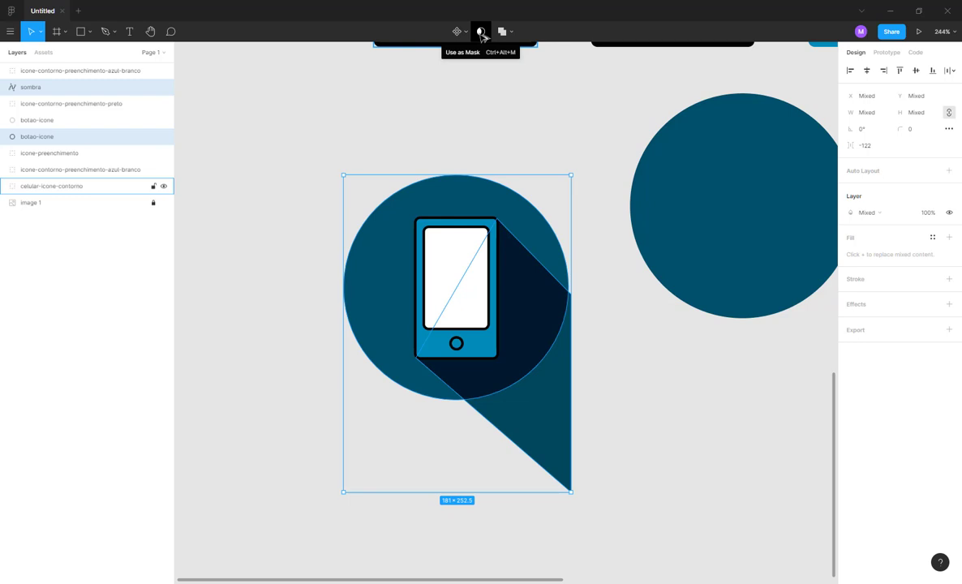
pyautogui.click(481, 32)
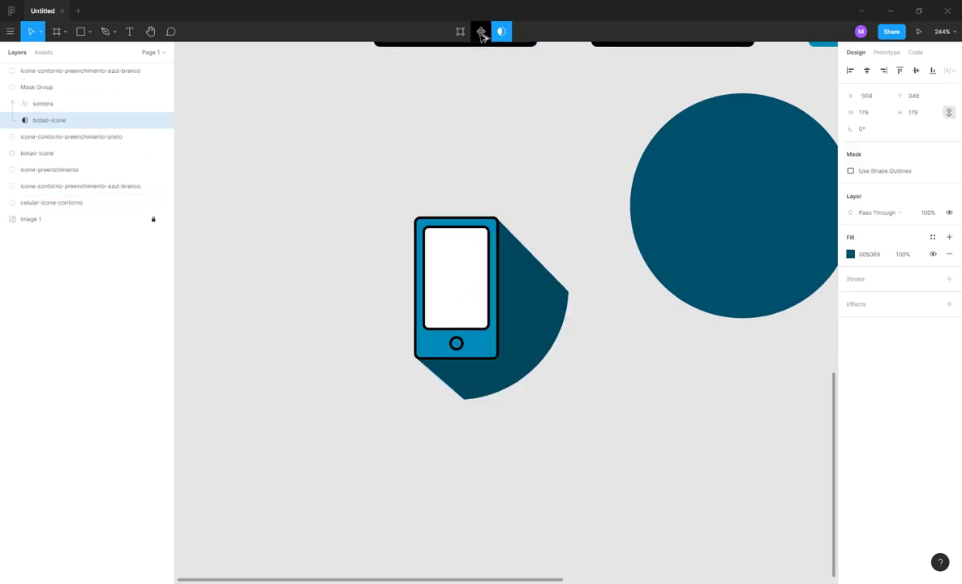
pyautogui.click(621, 389)
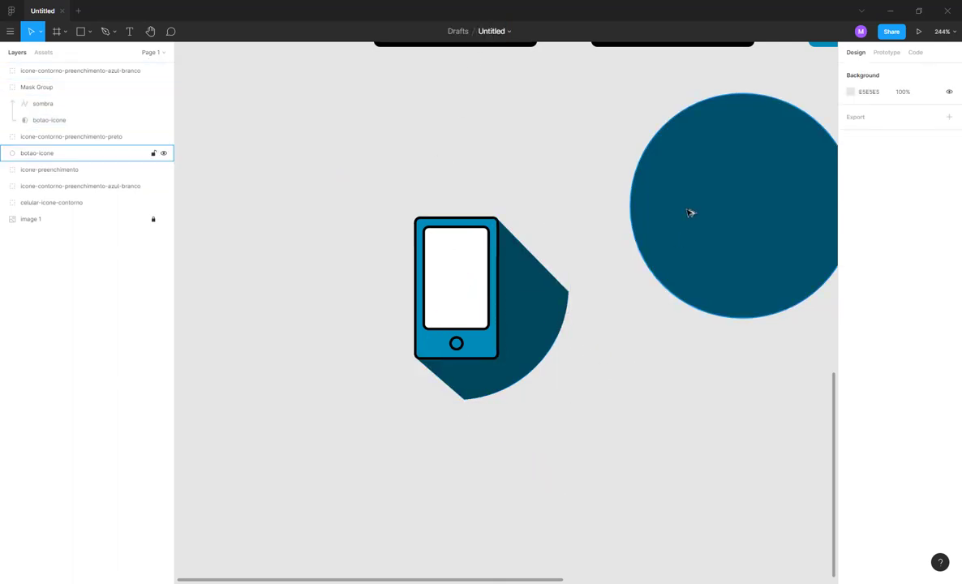
# - Move the spare botao-icone circle back behind the phone, centred on the icon at X -304, Y 346
pyautogui.click(702, 190)
pyautogui.moveTo(727, 176); pyautogui.dragTo(440, 260)
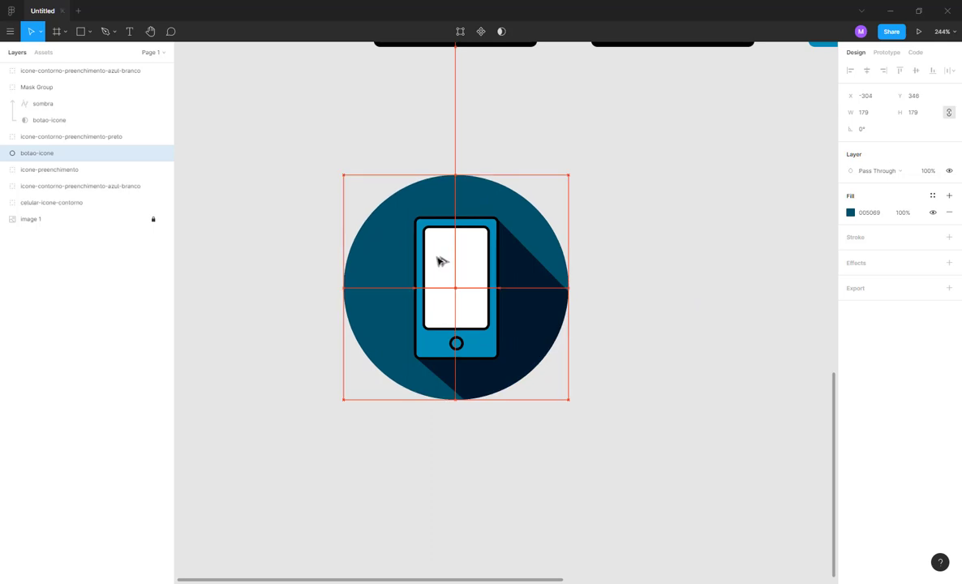
pyautogui.click(688, 289)
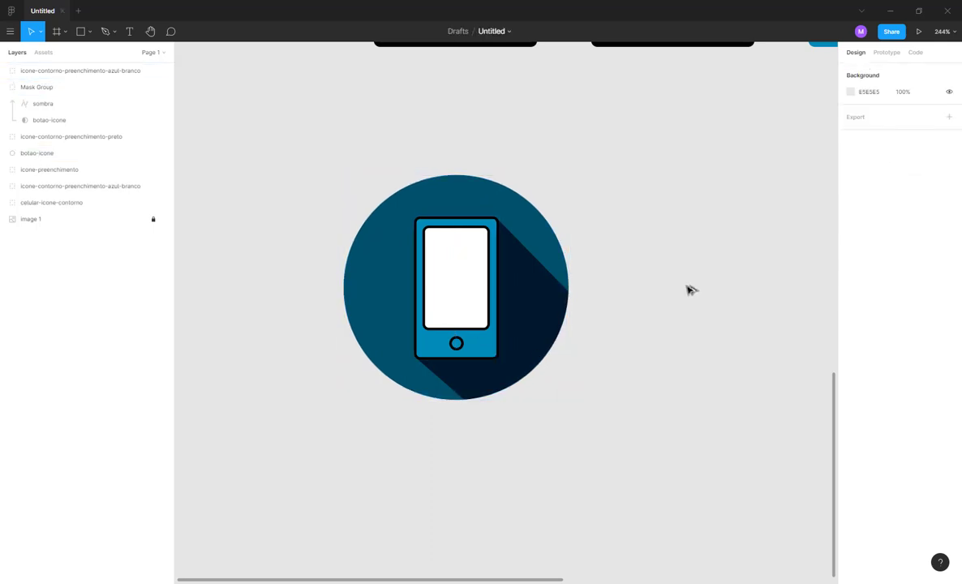
# - Try reducing the sombra shape's fill opacity to about 30%, and raise it back to 100%
pyautogui.hscroll(5, 637, 264)
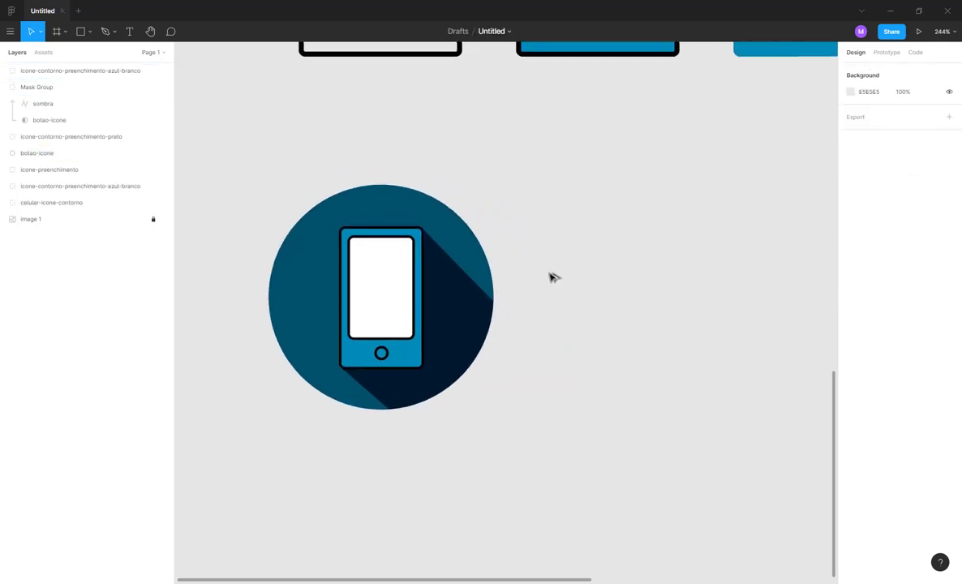
pyautogui.click(429, 311)
pyautogui.click(438, 310)
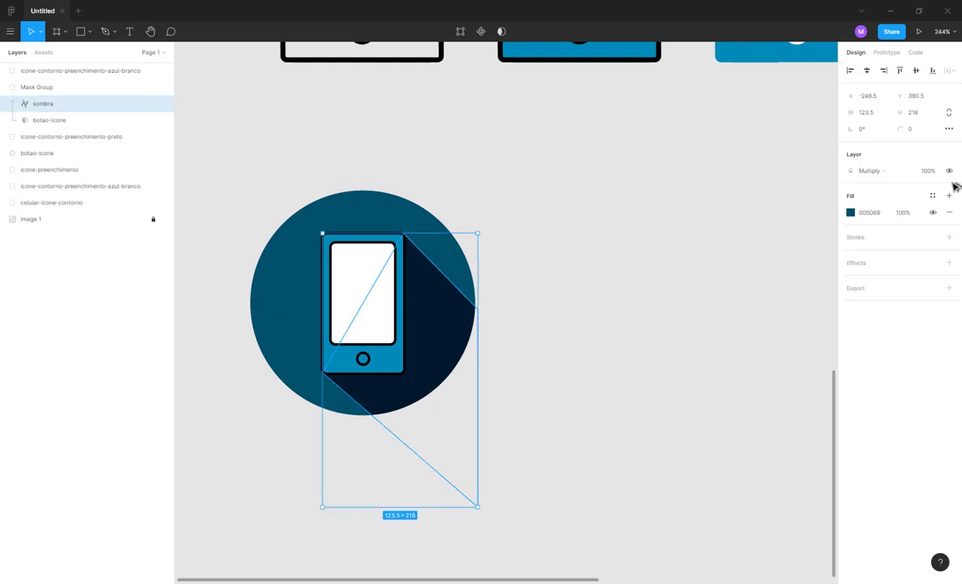
pyautogui.click(905, 212)
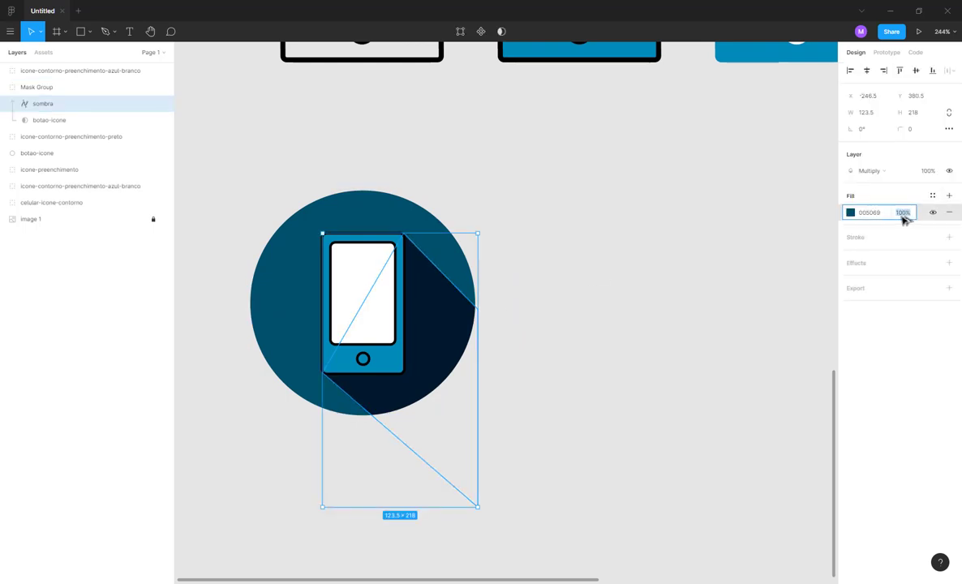
pyautogui.click(883, 172)
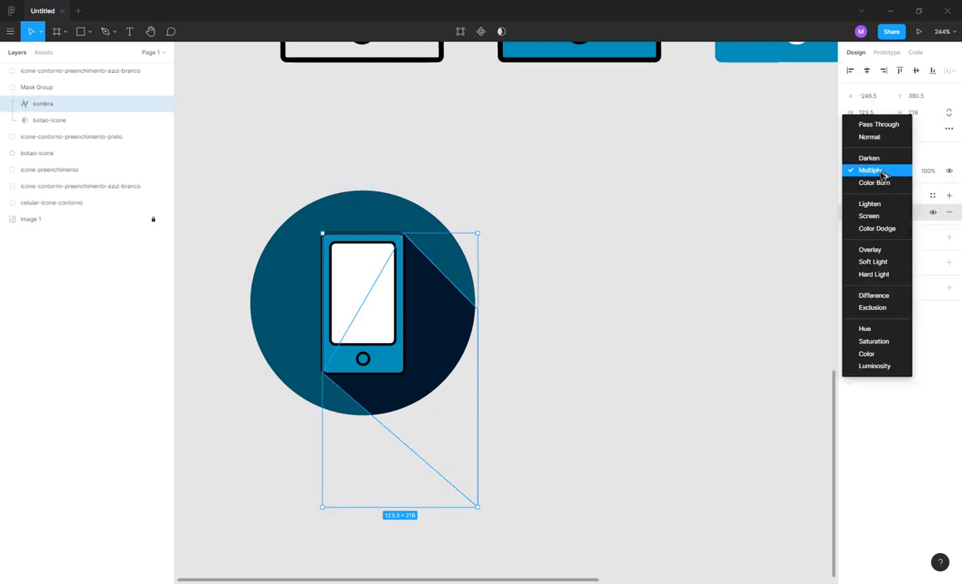
pyautogui.click(883, 172)
pyautogui.click(902, 211)
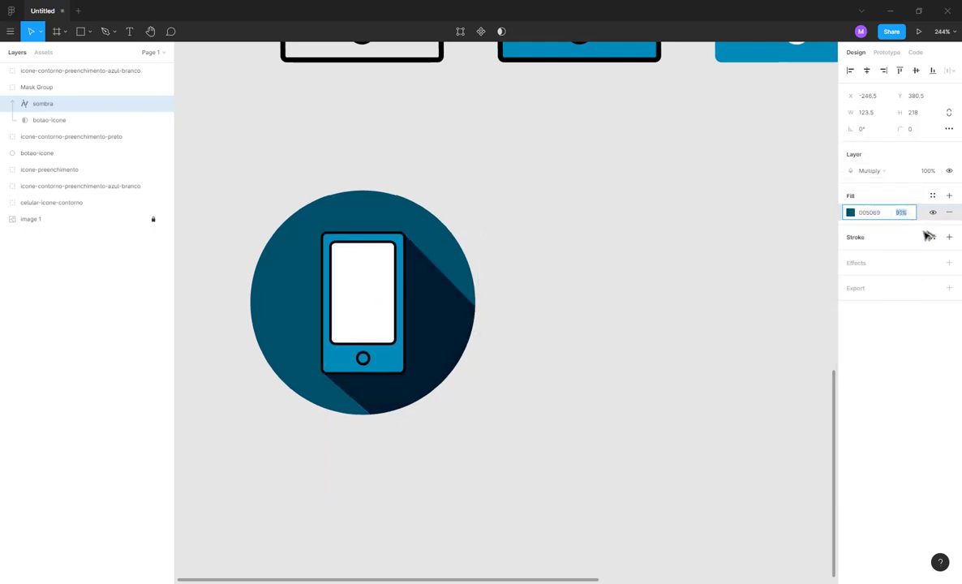
pyautogui.press('Down')
pyautogui.press('Down')
pyautogui.press('Down')
pyautogui.press('Down')
pyautogui.press('Down')
pyautogui.press('Down')
pyautogui.press('Down')
pyautogui.press('Down')
pyautogui.press('Down')
pyautogui.press('Down')
pyautogui.press('Down')
pyautogui.press('Down')
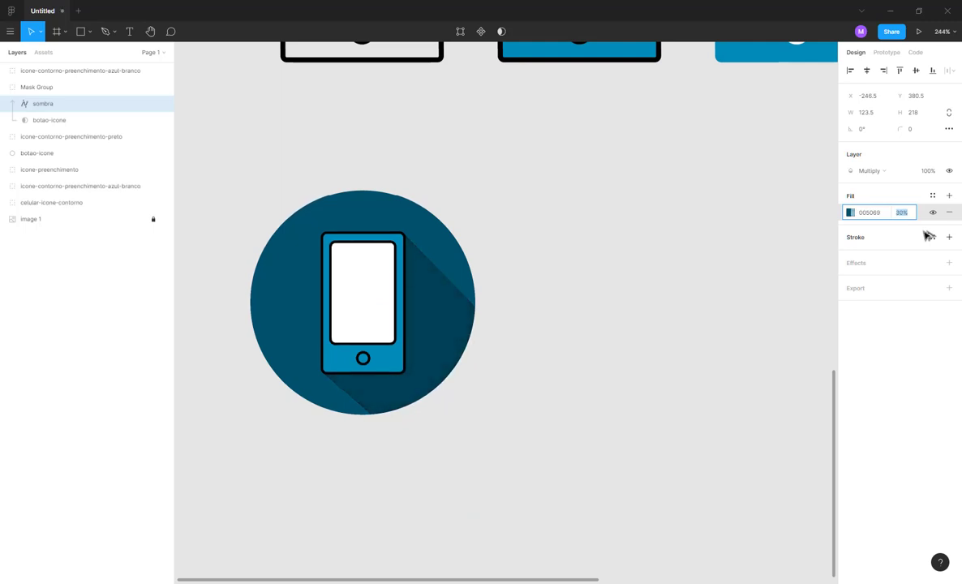
pyautogui.press('Down')
pyautogui.press('Down')
pyautogui.press('Up')
pyautogui.press('Up')
pyautogui.press('Up')
pyautogui.press('Up')
pyautogui.press('Up')
pyautogui.press('Up')
pyautogui.press('Up')
pyautogui.press('Up')
pyautogui.press('Up')
pyautogui.press('Up')
pyautogui.press('Up')
pyautogui.press('Up')
pyautogui.press('Up')
pyautogui.press('Up')
pyautogui.press('Up')
pyautogui.press('Up')
pyautogui.press('Up')
pyautogui.press('Up')
pyautogui.press('Up')
pyautogui.press('Up')
pyautogui.press('Up')
pyautogui.press('Up')
pyautogui.press('Up')
pyautogui.press('Up')
pyautogui.press('Up')
pyautogui.press('Up')
pyautogui.press('Up')
pyautogui.press('Up')
pyautogui.press('Up')
pyautogui.press('Up')
pyautogui.press('Up')
pyautogui.press('Up')
pyautogui.press('Up')
pyautogui.press('Up')
pyautogui.press('Up')
pyautogui.press('Up')
pyautogui.press('Up')
pyautogui.press('Up')
pyautogui.press('Up')
pyautogui.press('Up')
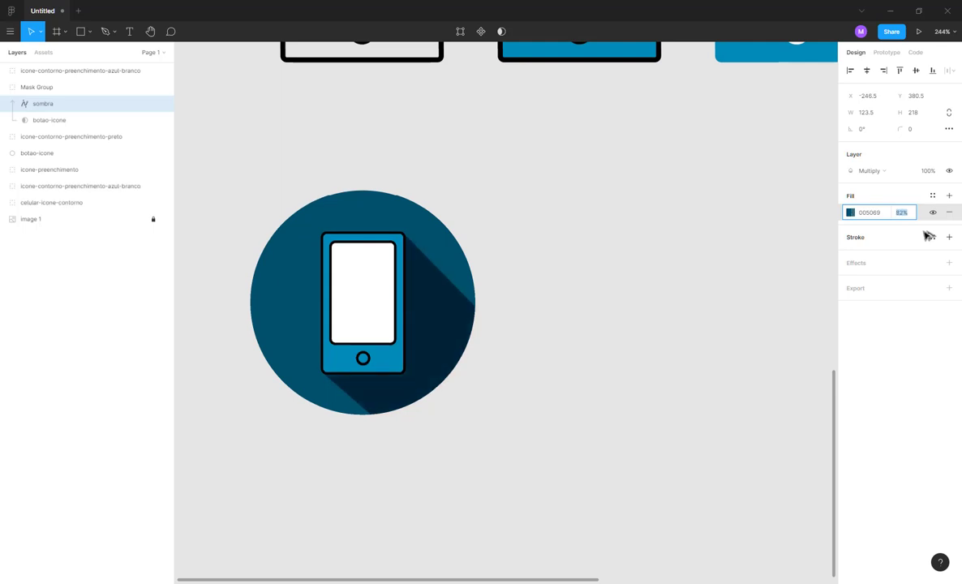
# - Set the sombra layer's blend mode to Pass Through and change its fill to a darker shade of the circle's blue
pyautogui.click(878, 170)
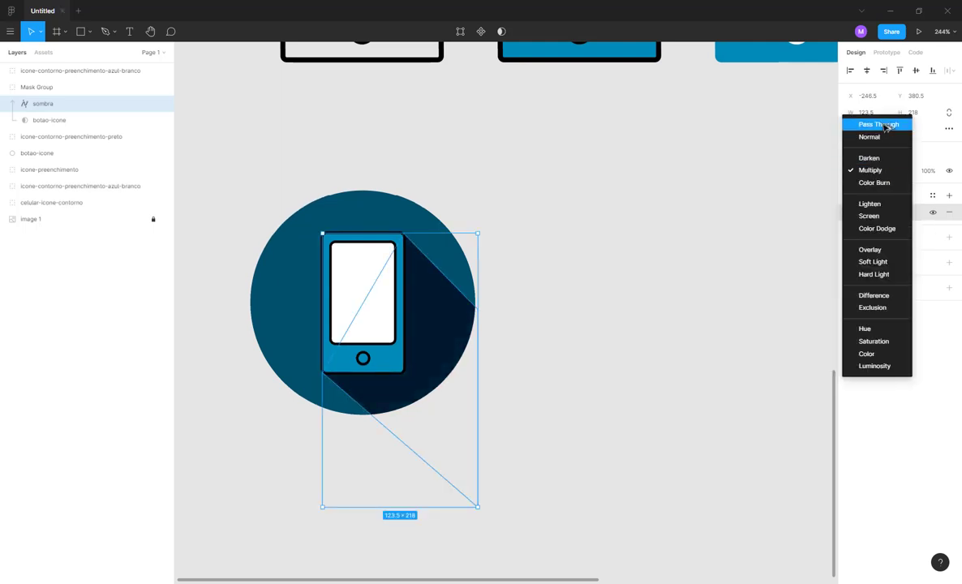
pyautogui.click(885, 126)
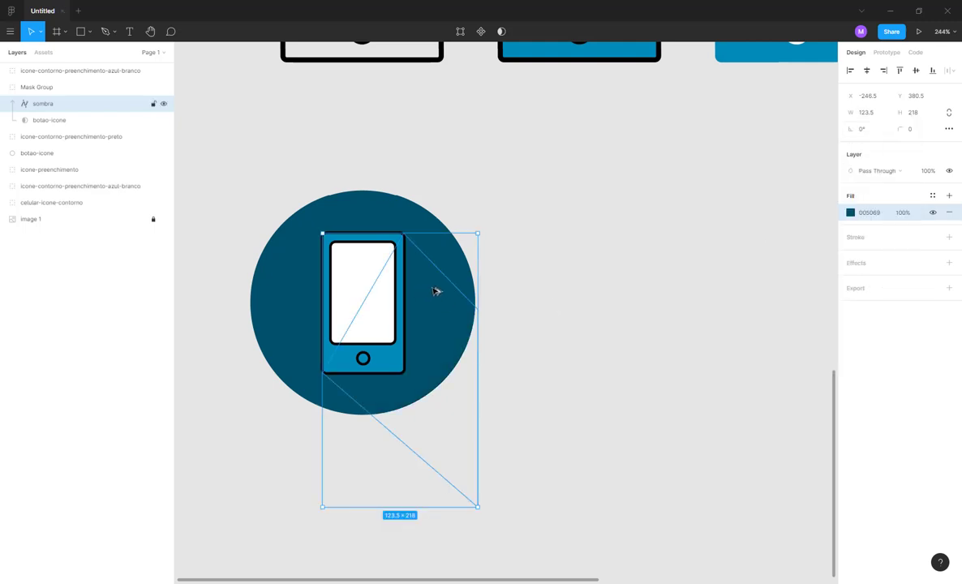
pyautogui.click(850, 213)
pyautogui.moveTo(836, 300); pyautogui.dragTo(844, 319)
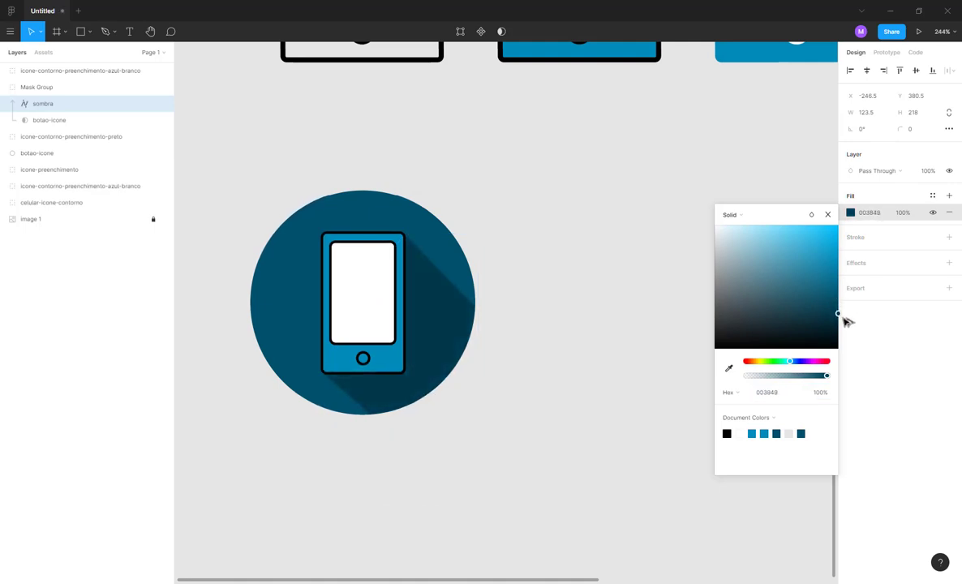
pyautogui.click(612, 206)
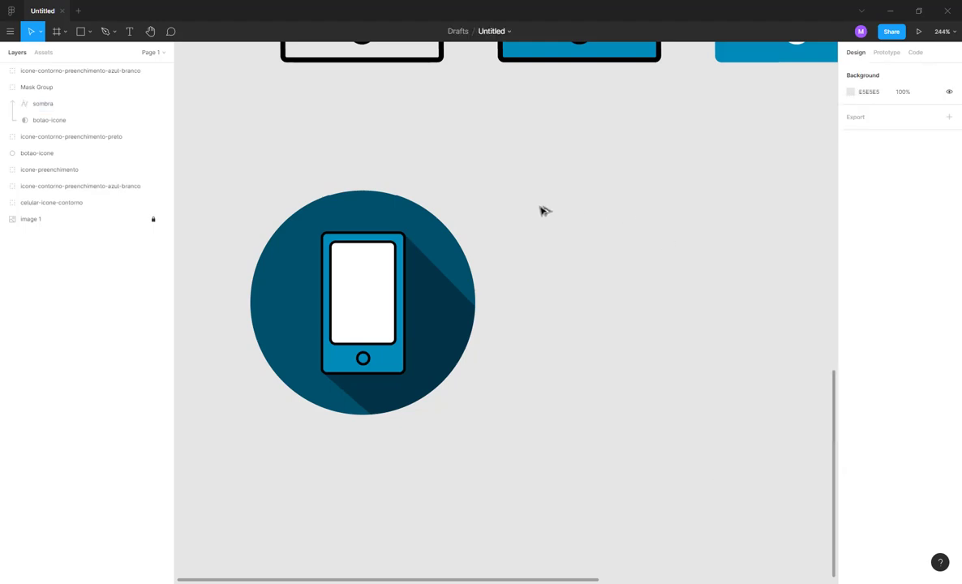
# - Draw a closed five-sided path with the Pen tool in the empty space to the right of the round phone icon
pyautogui.scroll(-5, 540, 213)
pyautogui.scroll(3, 537, 214)
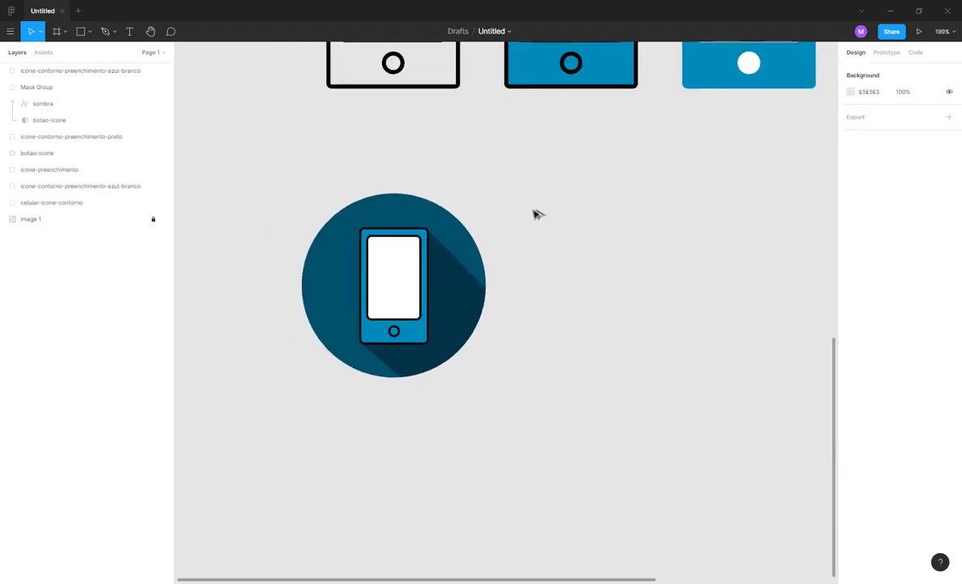
pyautogui.hscroll(2, 568, 238)
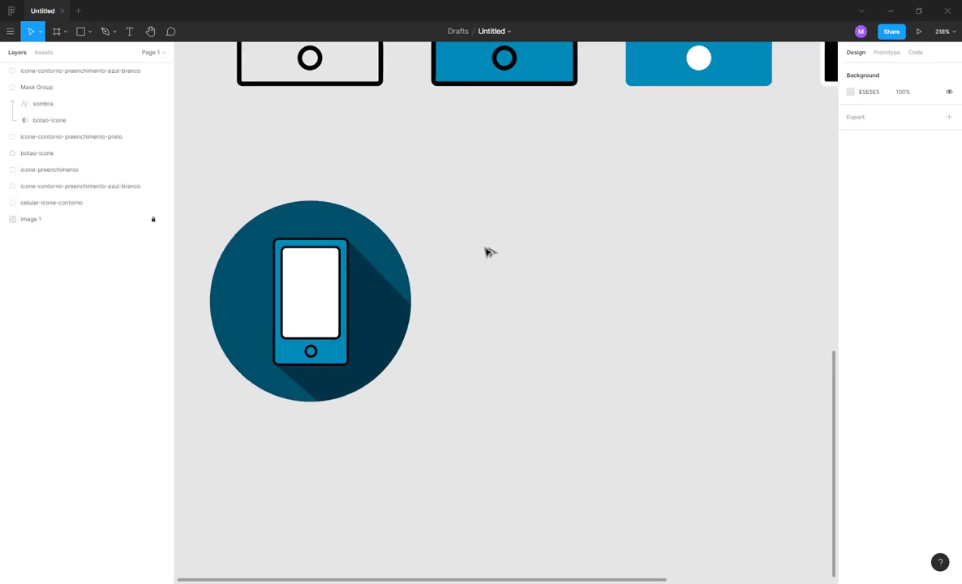
pyautogui.press('p')
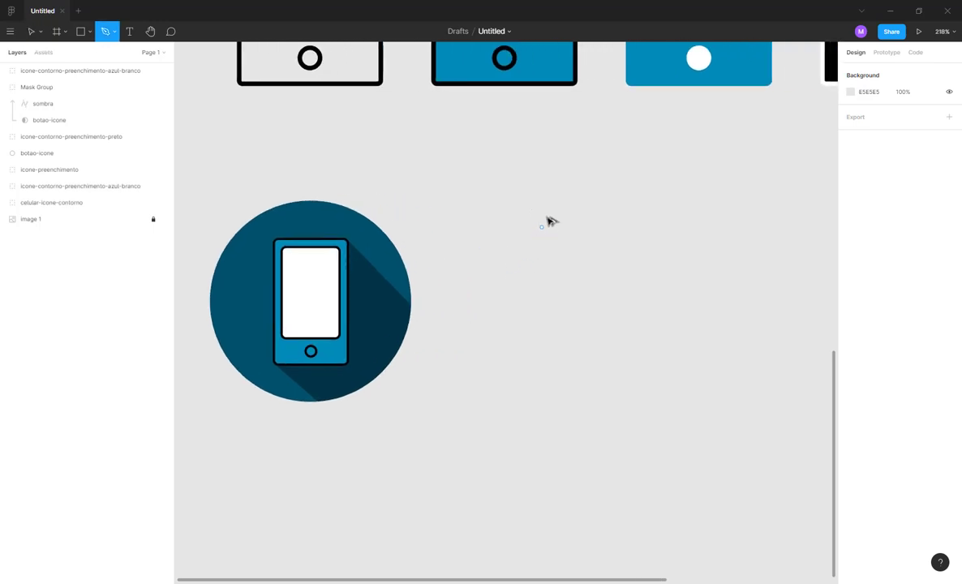
pyautogui.click(548, 217)
pyautogui.click(503, 292)
pyautogui.click(557, 313)
pyautogui.click(603, 276)
pyautogui.click(604, 233)
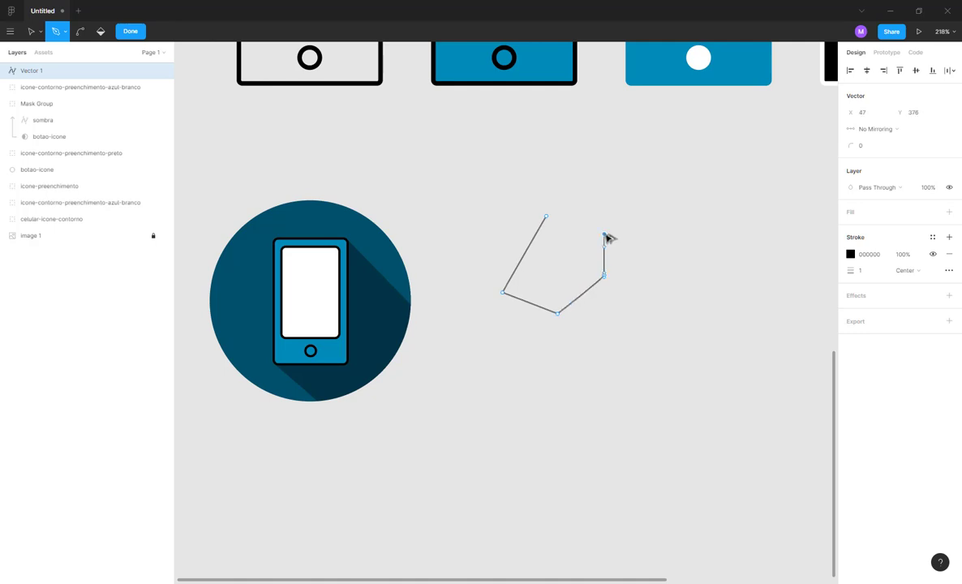
pyautogui.click(547, 217)
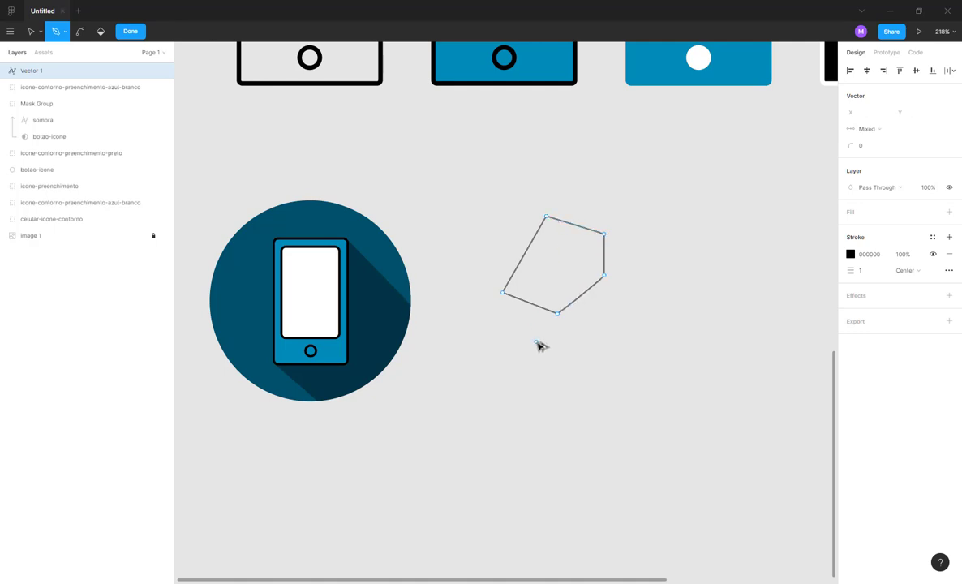
# - Add a fill to the five-sided path and draw a second closed shape with a curved zigzag edge to its right in the same vector
pyautogui.click(855, 213)
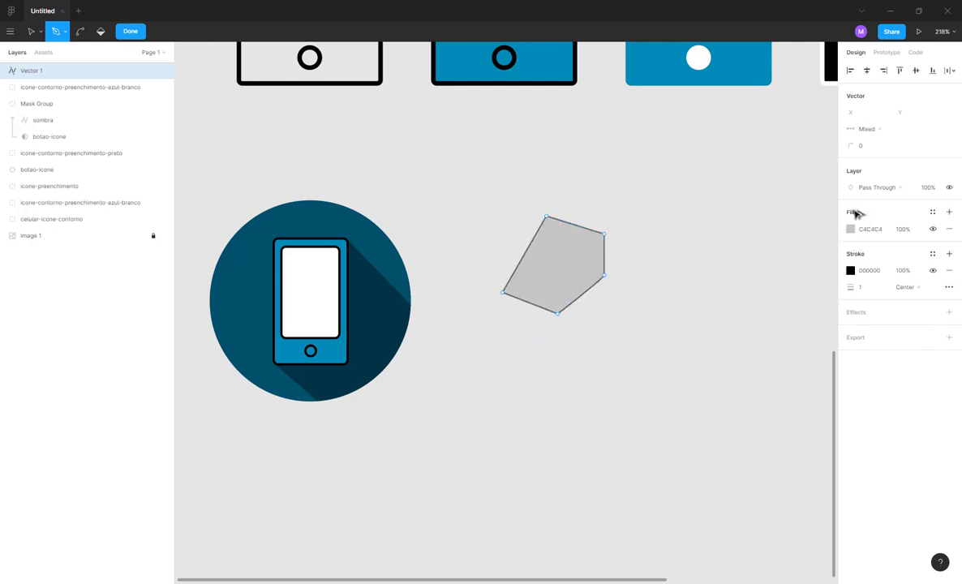
pyautogui.hscroll(3, 624, 215)
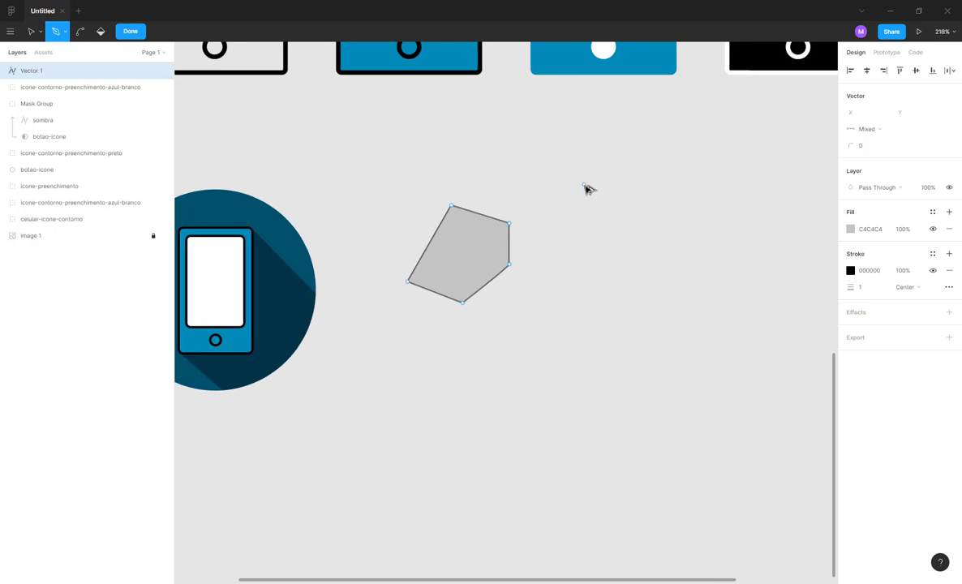
pyautogui.click(557, 206)
pyautogui.click(627, 220)
pyautogui.click(536, 258)
pyautogui.click(625, 286)
pyautogui.click(540, 327)
pyautogui.click(629, 354)
pyautogui.click(528, 398)
pyautogui.click(590, 409)
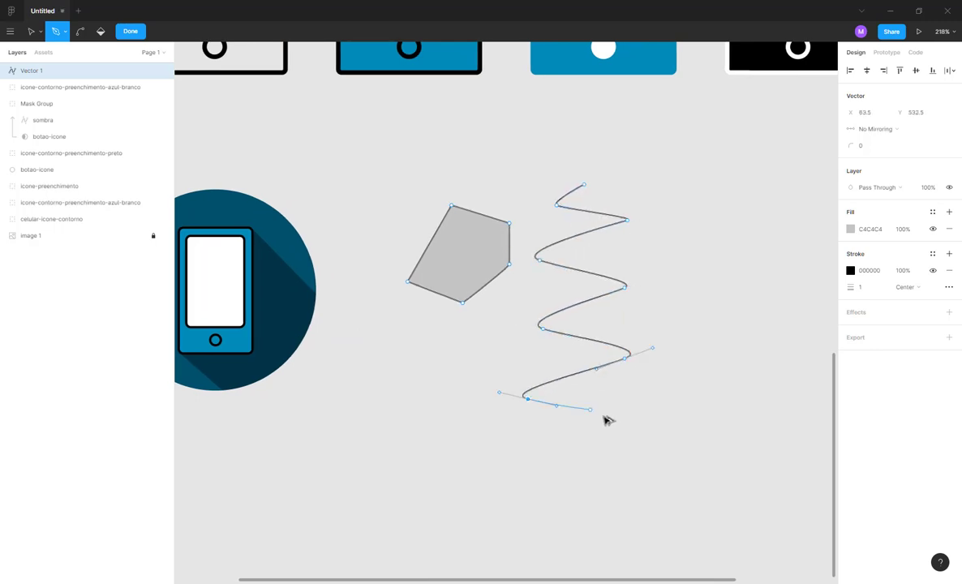
pyautogui.click(605, 412)
pyautogui.click(520, 443)
pyautogui.click(699, 448)
pyautogui.click(706, 318)
pyautogui.click(682, 193)
pyautogui.click(636, 172)
pyautogui.click(583, 186)
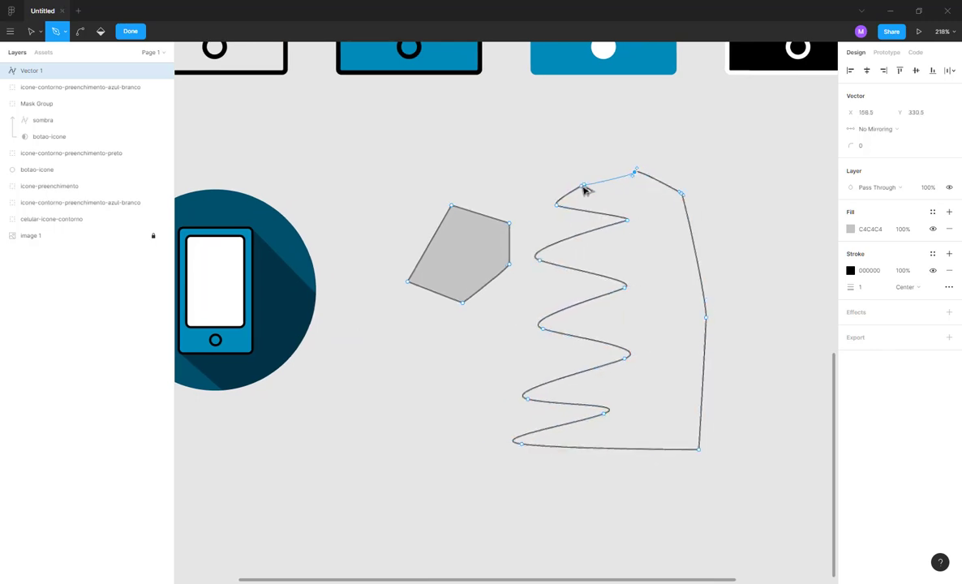
# - Set the fill of the drawn vector to red FF0000 and finish editing it
pyautogui.click(850, 229)
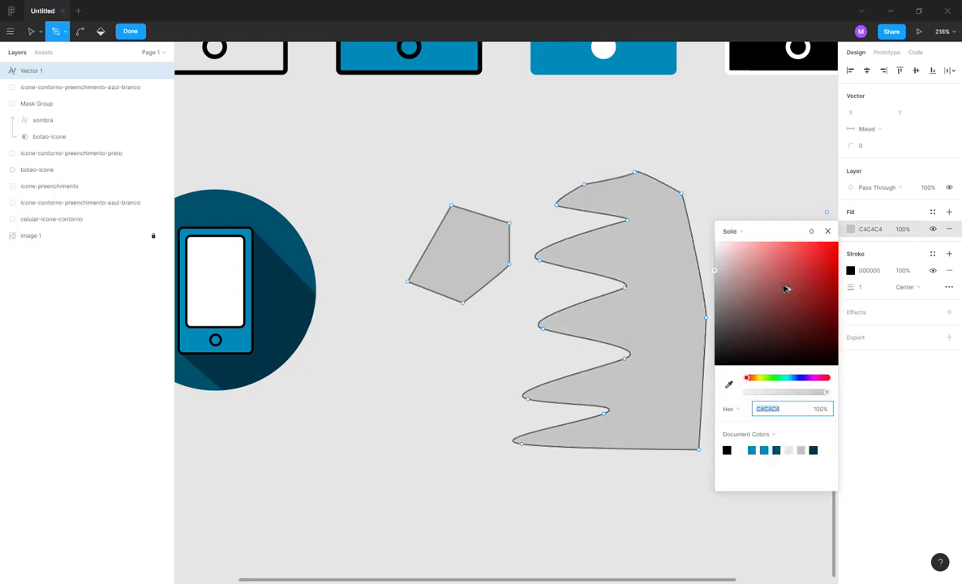
pyautogui.moveTo(786, 285); pyautogui.dragTo(848, 247)
pyautogui.press('Escape')
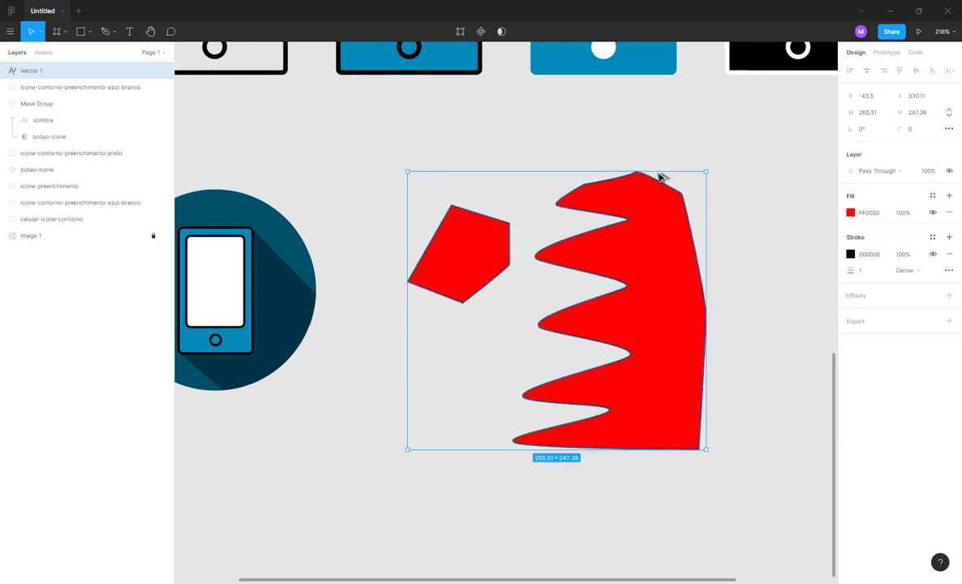
# - Remove the zigzag shape from the vector by cutting out its points and deleting the pasted copy
pyautogui.doubleClick(655, 238)
pyautogui.moveTo(728, 133); pyautogui.dragTo(523, 452)
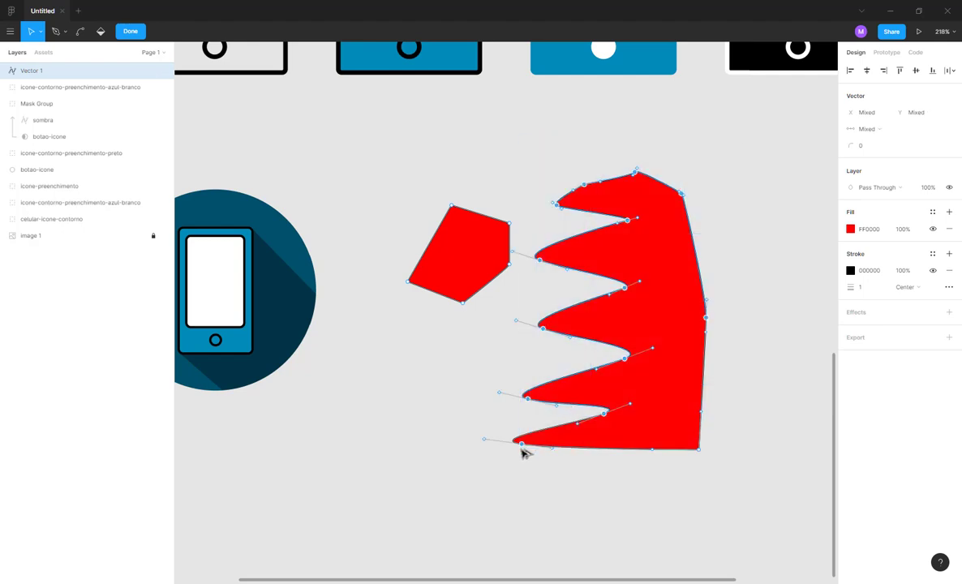
pyautogui.press('ctrl')
pyautogui.hotkey('ctrl', 'x')
pyautogui.press('Escape')
pyautogui.press('Escape')
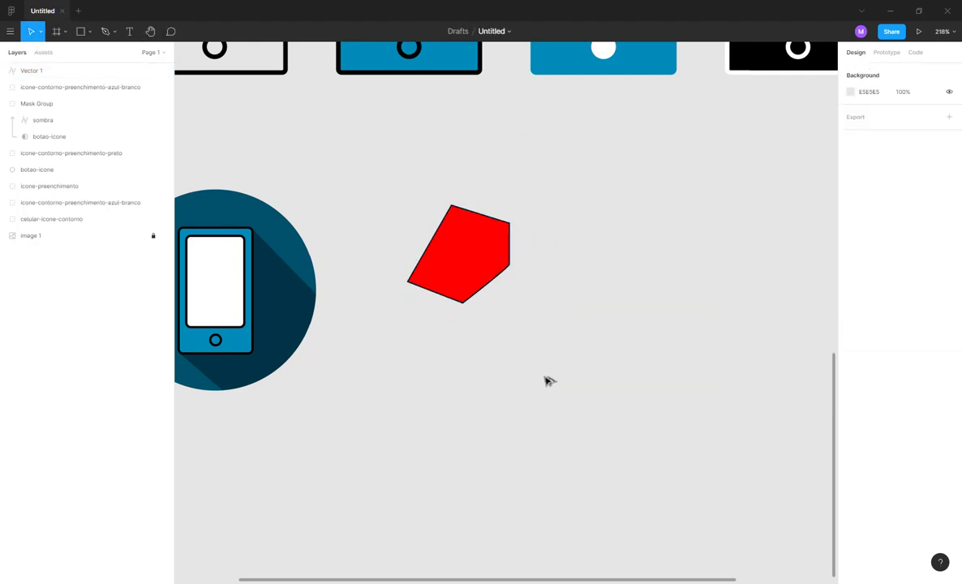
pyautogui.hotkey('ctrl', 'v')
pyautogui.click(471, 399)
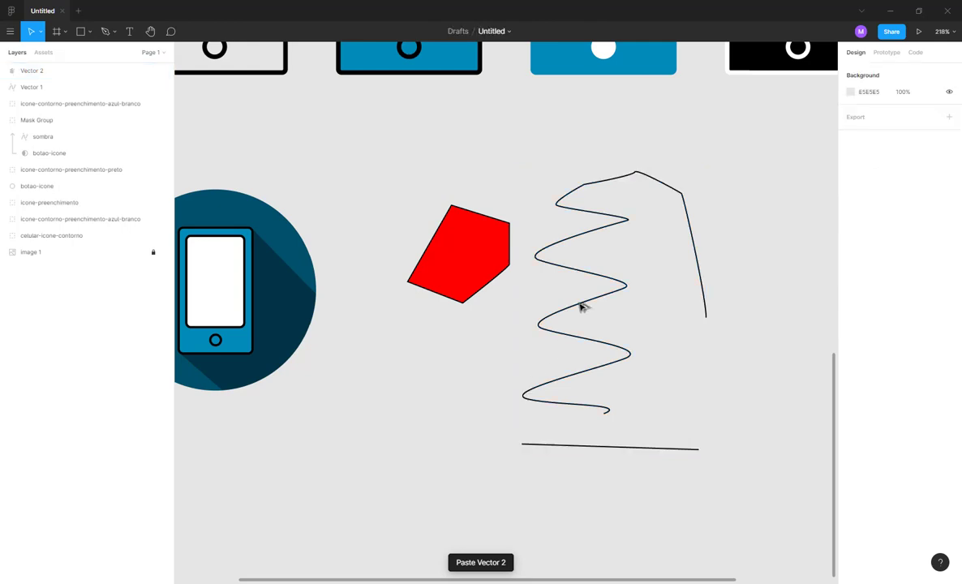
pyautogui.click(568, 336)
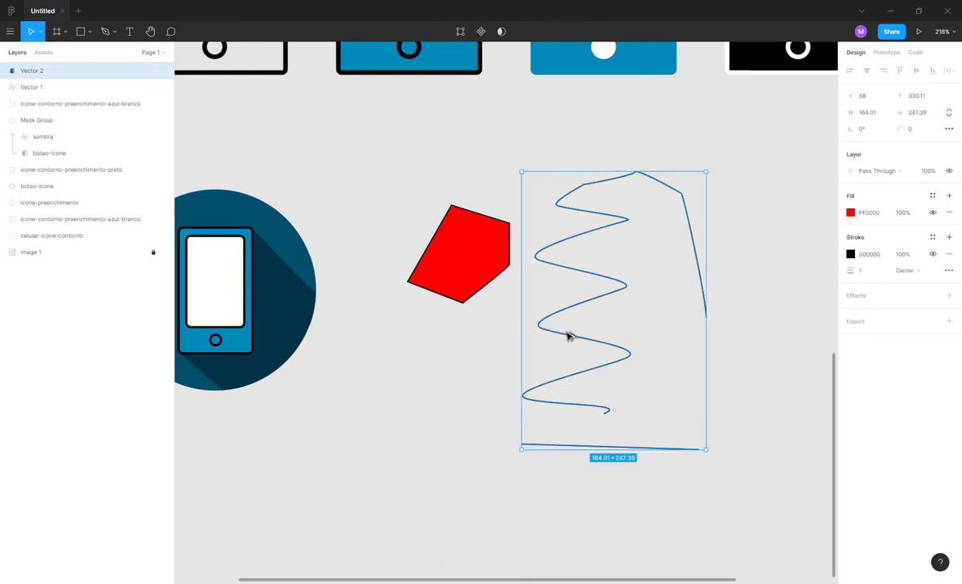
pyautogui.press('Delete')
# - Draw a circle about 151 × 151 to the right of the red five-sided shape
pyautogui.click(475, 253)
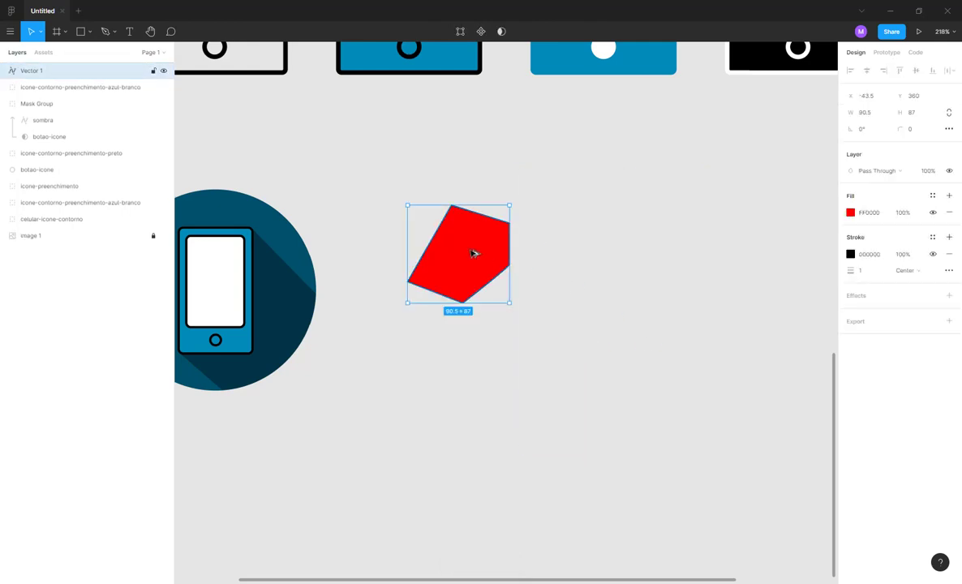
pyautogui.press('o')
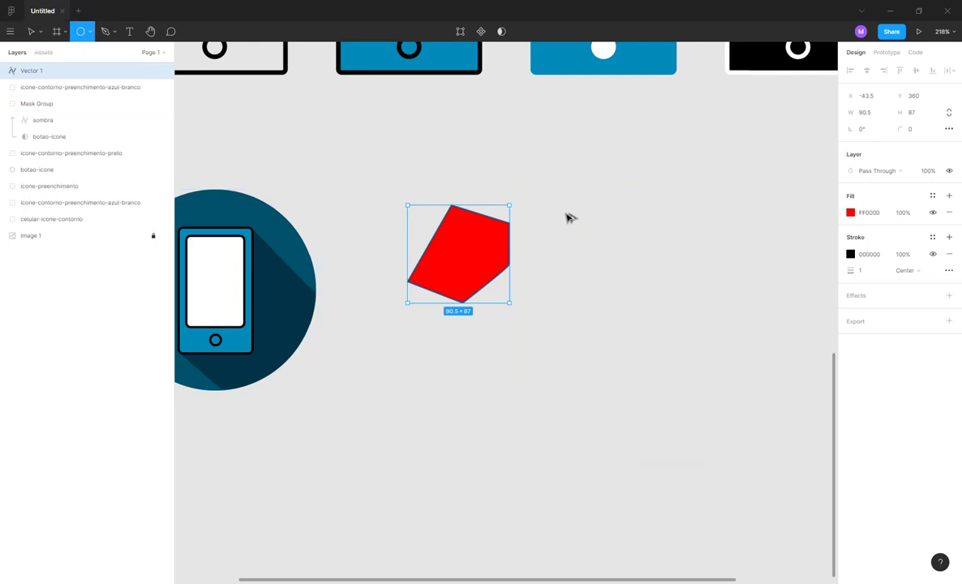
pyautogui.moveTo(560, 189); pyautogui.dragTo(685, 363)
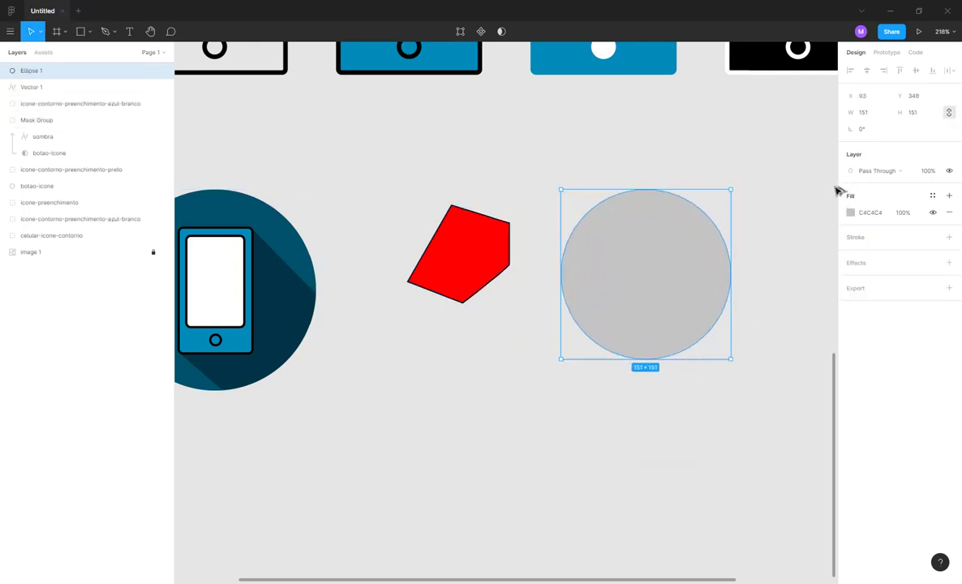
# - Remove the black stroke from the red five-sided shape
pyautogui.click(489, 253)
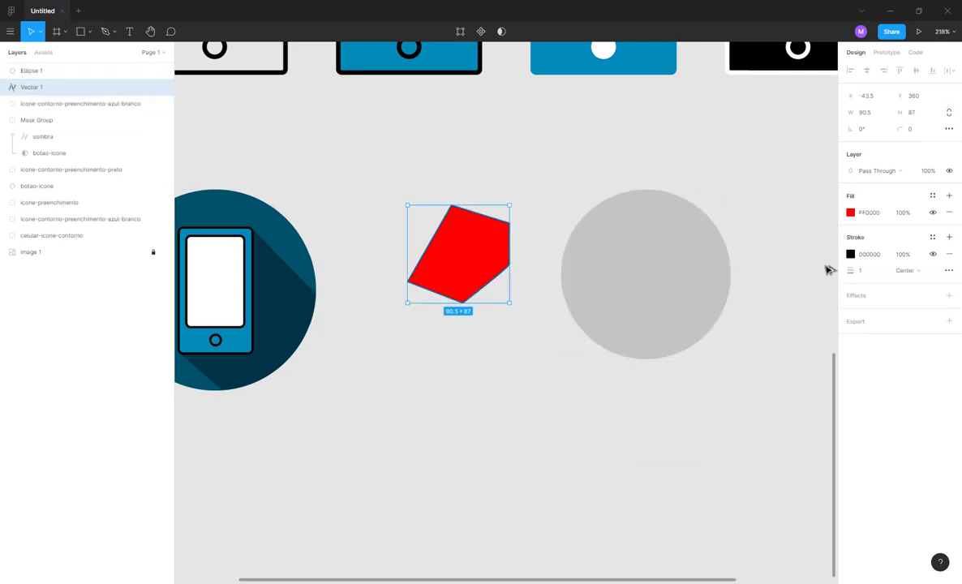
pyautogui.click(949, 254)
pyautogui.press('Escape')
# - Set the new circle's fill to dark purple 65007E
pyautogui.click(660, 236)
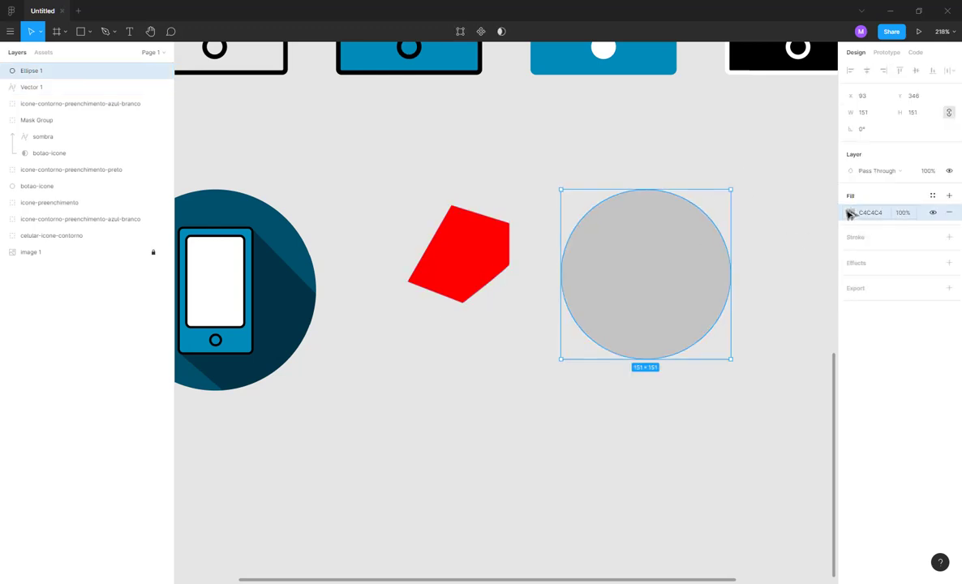
pyautogui.click(851, 214)
pyautogui.moveTo(827, 294); pyautogui.dragTo(849, 290)
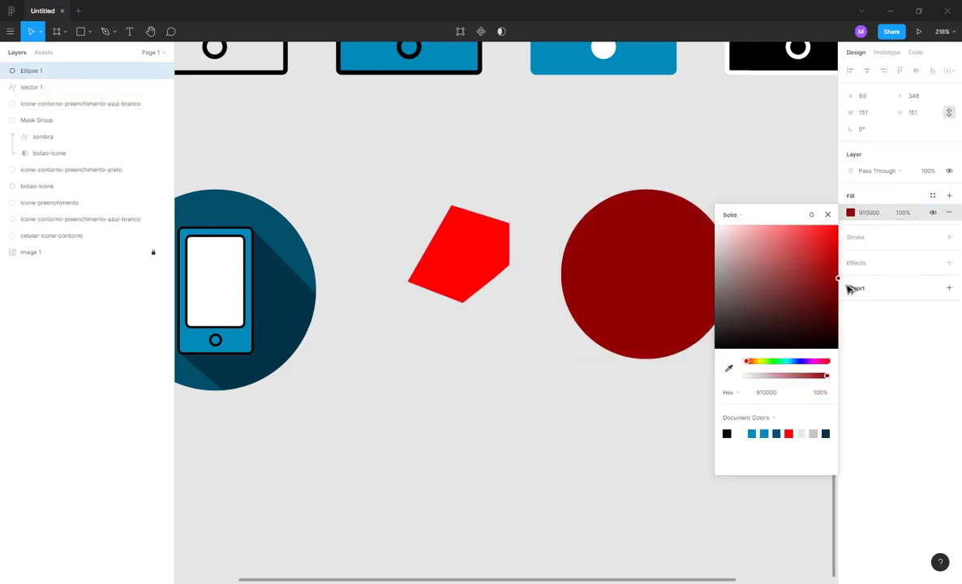
pyautogui.moveTo(825, 361); pyautogui.dragTo(810, 361)
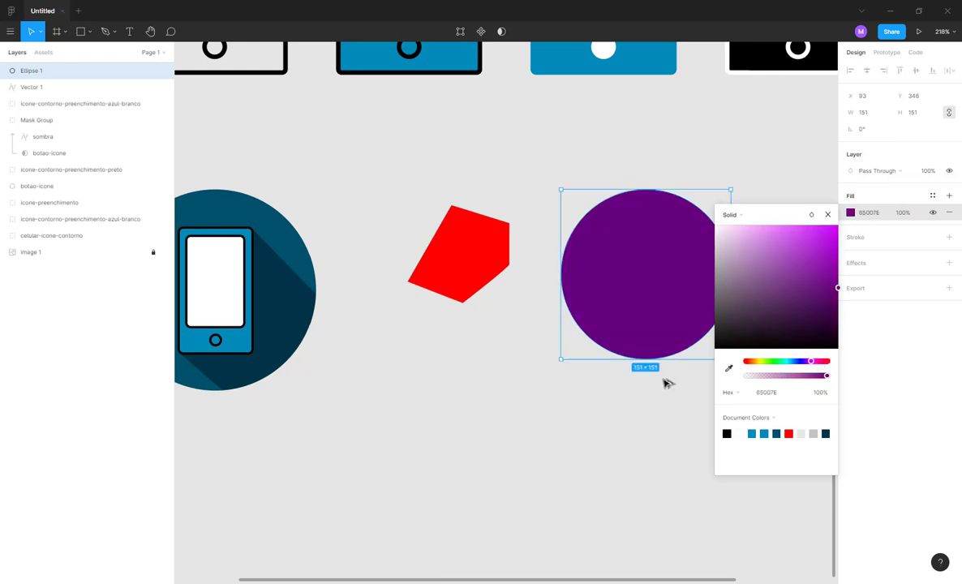
# - Move the red shape to X -14, Y 346 and the purple circle to X 38, Y 314, overlapping the red shape's right part
pyautogui.click(664, 383)
pyautogui.moveTo(478, 228); pyautogui.dragTo(511, 213)
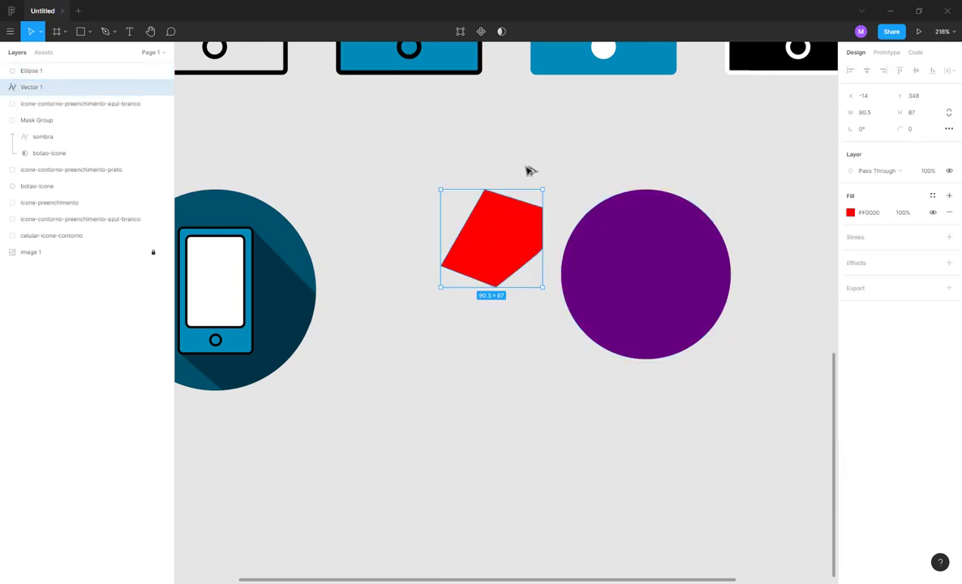
pyautogui.hscroll(2, 520, 259)
pyautogui.scroll(-1, 519, 260)
pyautogui.click(495, 333)
pyautogui.moveTo(580, 228); pyautogui.dragTo(516, 192)
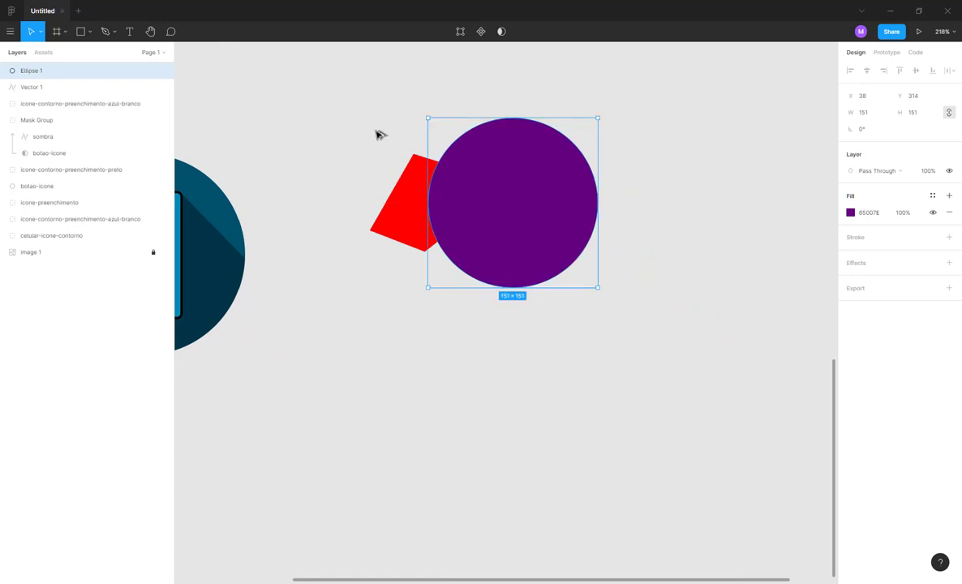
# - Try masking the purple circle with the red shape behind it, and undo the mask
pyautogui.moveTo(373, 129); pyautogui.dragTo(537, 270)
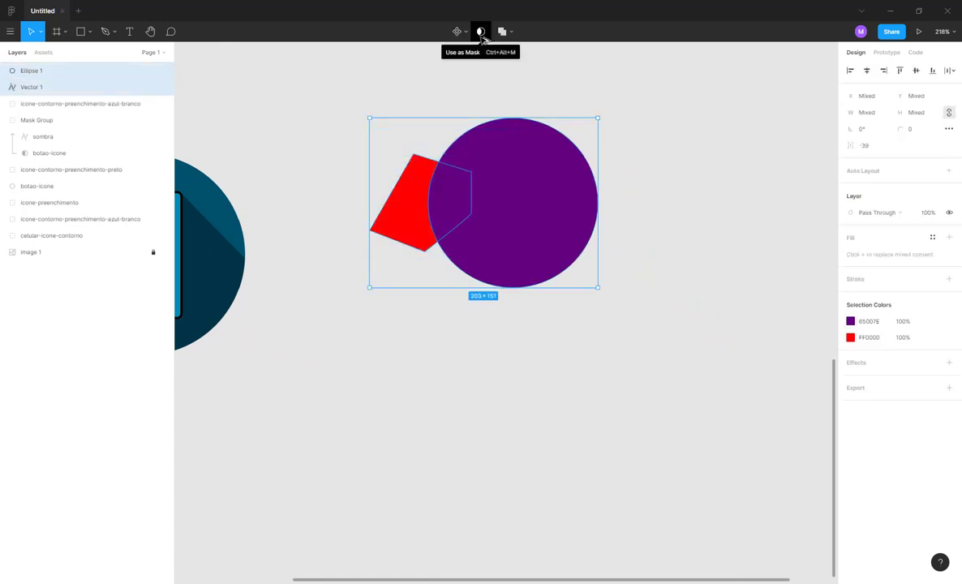
pyautogui.click(481, 33)
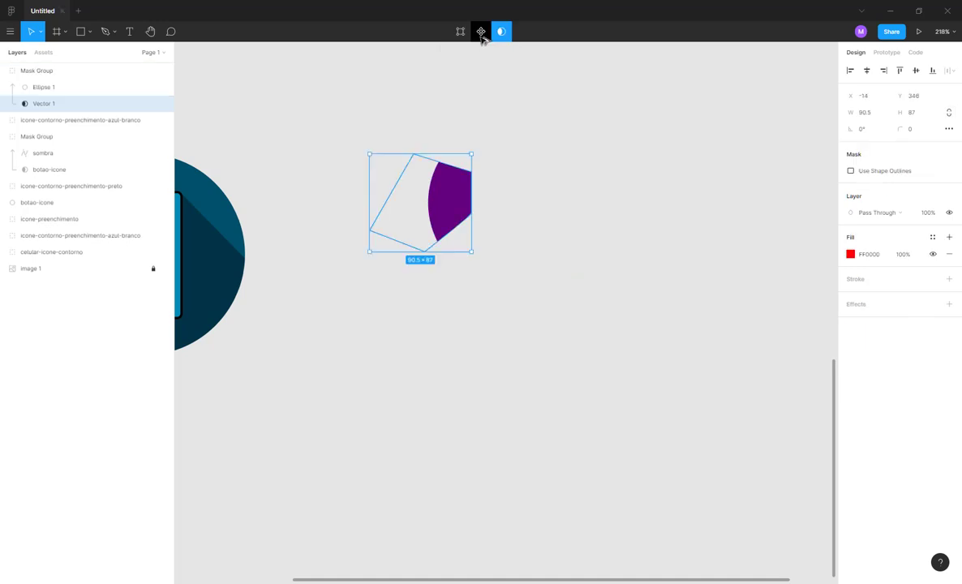
pyautogui.hotkey('ctrl', 'z')
# - Duplicate the red shape and purple circle straight below the originals and use the red copy as a mask for the circle copy
pyautogui.click(375, 165)
pyautogui.moveTo(378, 139); pyautogui.dragTo(544, 295)
pyautogui.moveTo(507, 195); pyautogui.dragTo(507, 396)
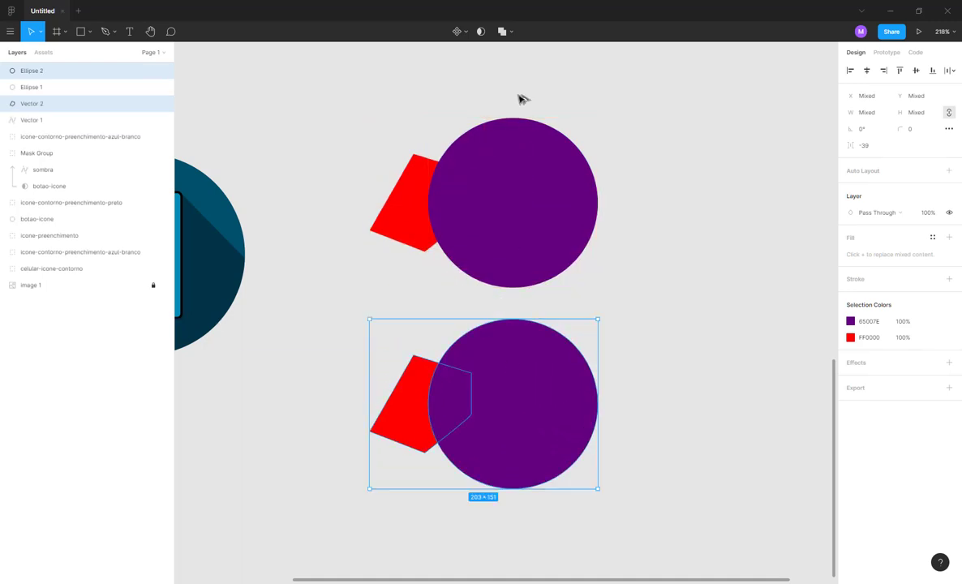
pyautogui.click(500, 31)
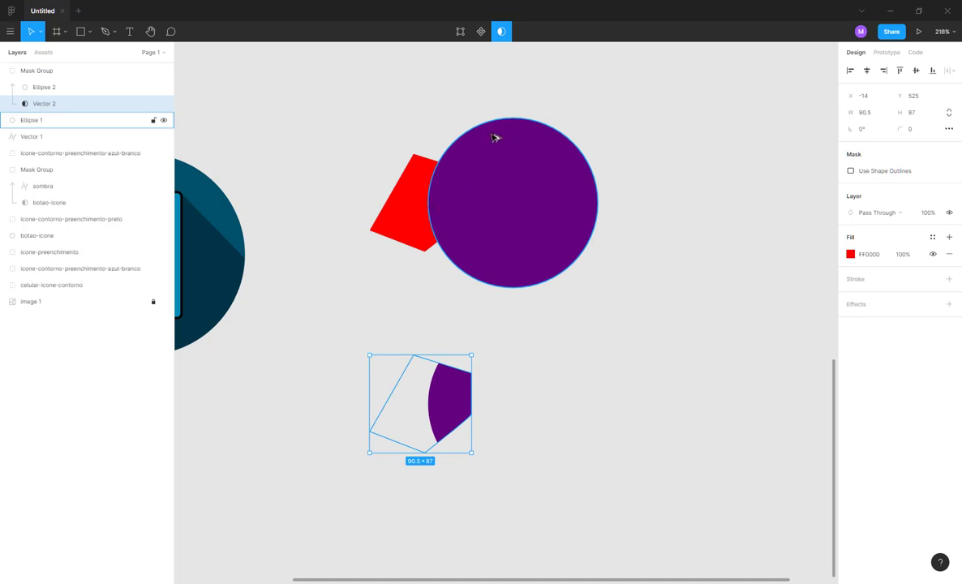
pyautogui.click(459, 338)
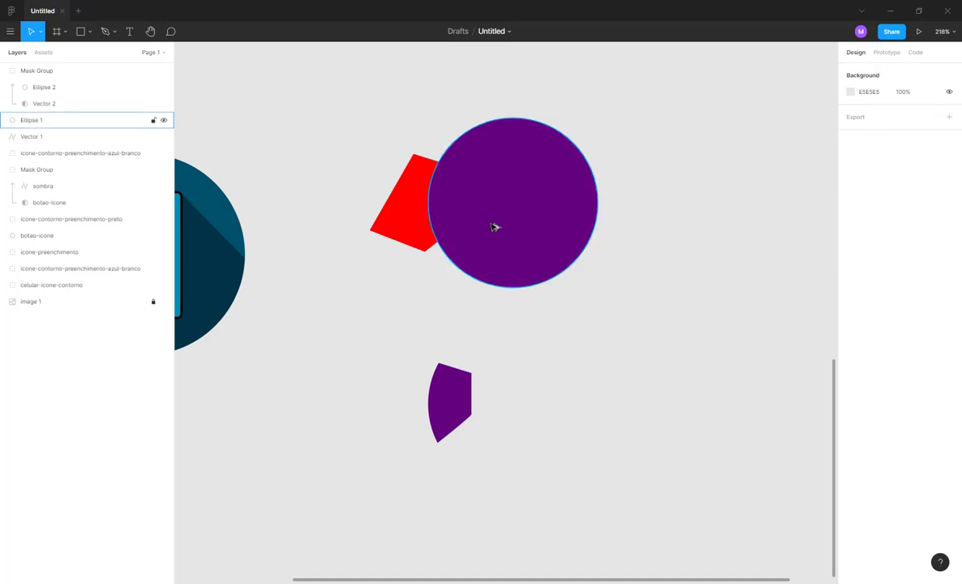
# - Bring the original red shape in front of the purple circle by cutting and pasting it in place
pyautogui.click(416, 220)
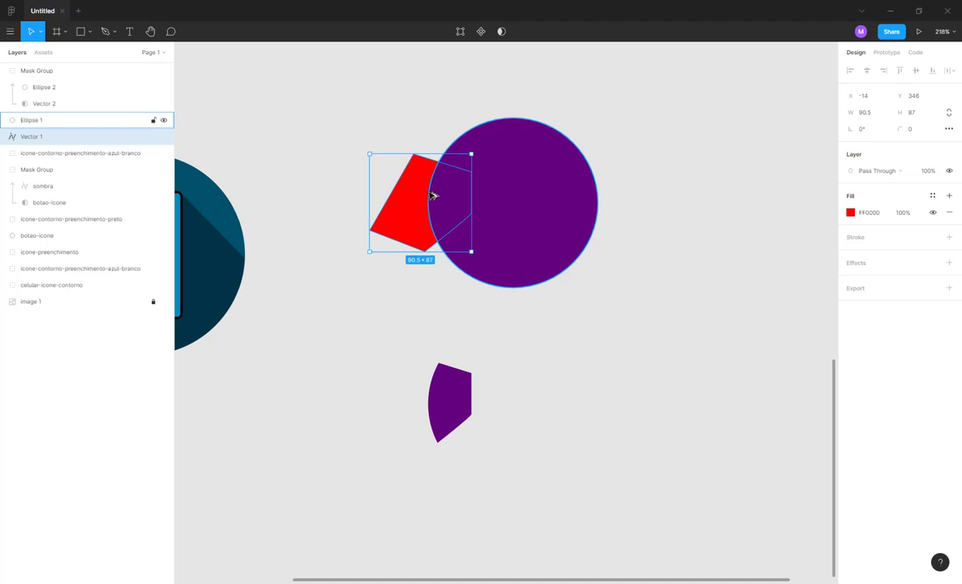
pyautogui.press('Escape')
pyautogui.moveTo(367, 157); pyautogui.dragTo(519, 271)
pyautogui.click(455, 199)
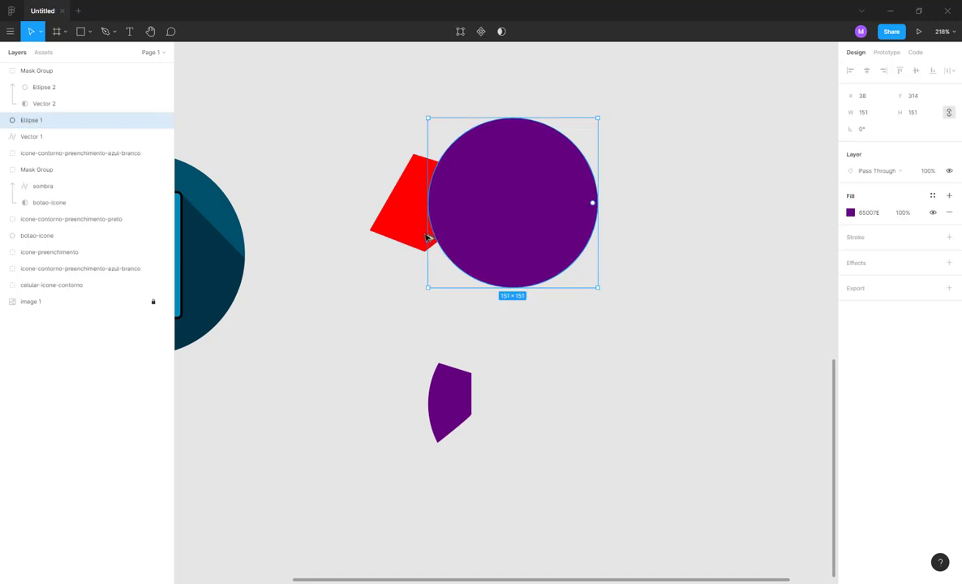
pyautogui.click(404, 220)
pyautogui.hotkey('ctrl', 'x')
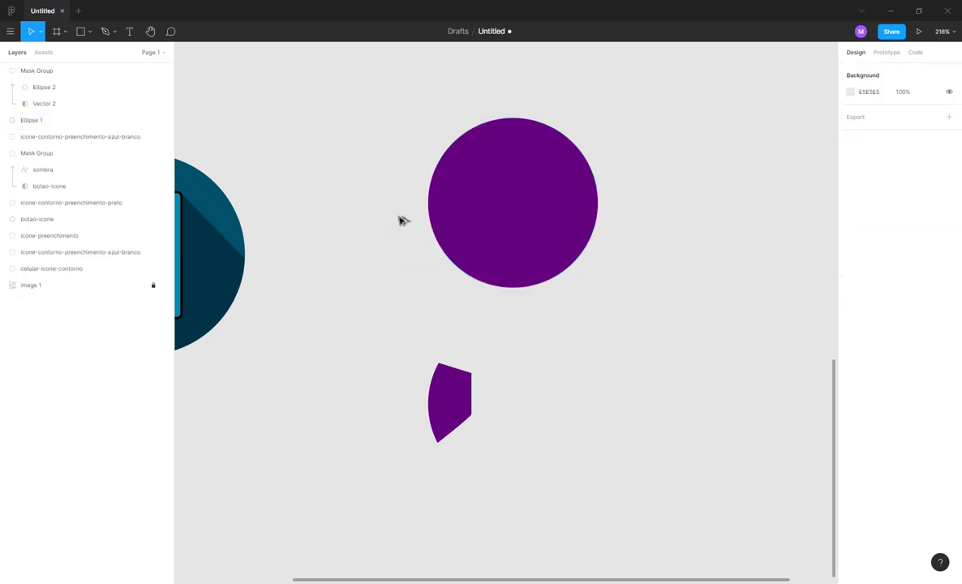
pyautogui.hotkey('ctrl', 'v')
# - Try using the purple circle as a mask for the red shape in front of it, and undo the mask
pyautogui.moveTo(326, 109); pyautogui.dragTo(537, 276)
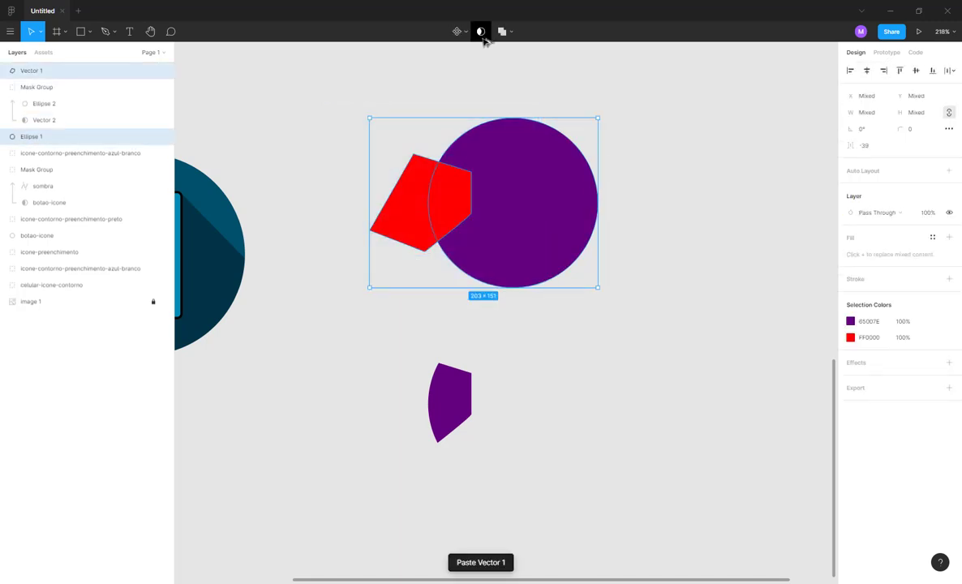
pyautogui.click(484, 30)
pyautogui.click(683, 276)
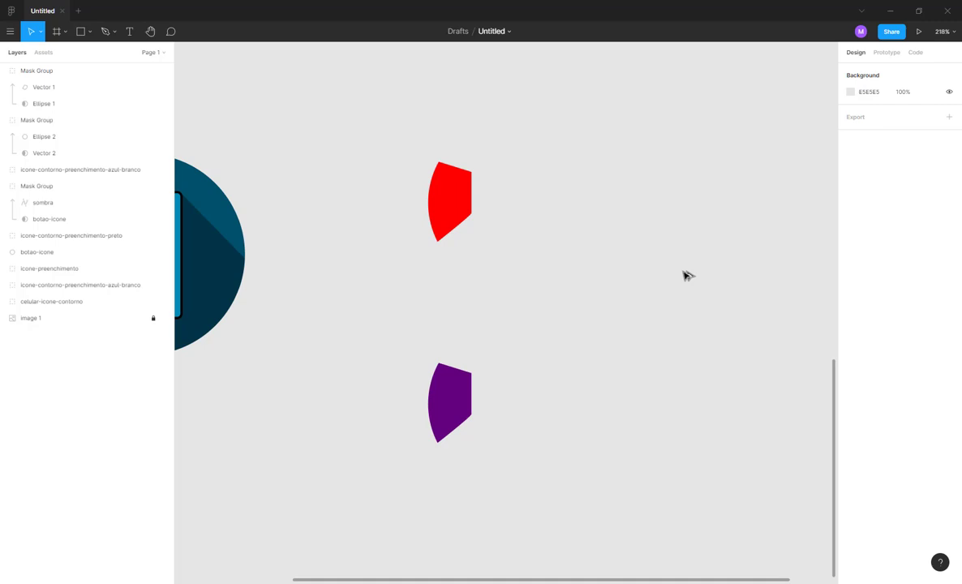
pyautogui.hotkey('ctrl', 'z')
pyautogui.hotkey('ctrl', 'z')
pyautogui.hotkey('ctrl', 'z')
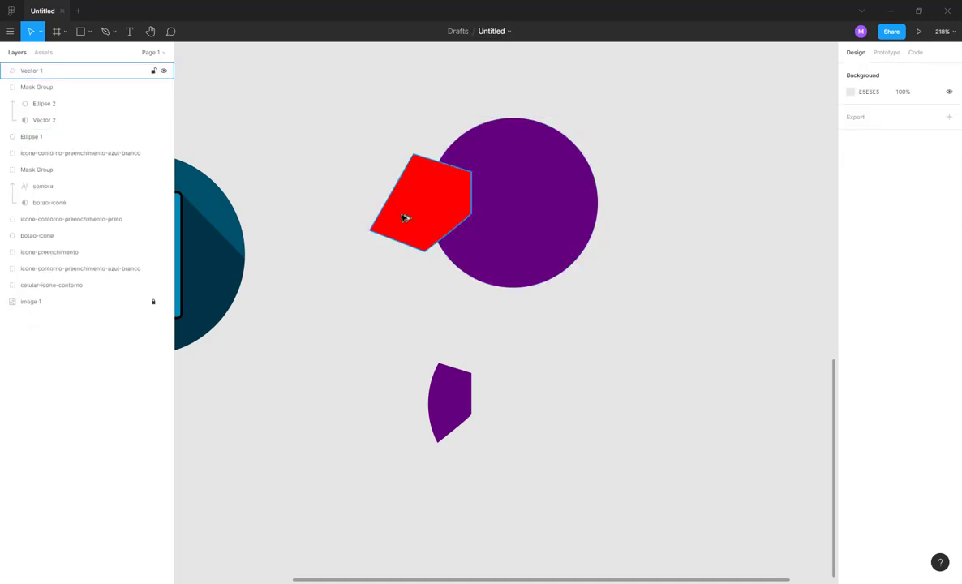
# - Draw a five-pointed star about 167 × 167 in the empty space to the right of the purple circle
pyautogui.click(88, 32)
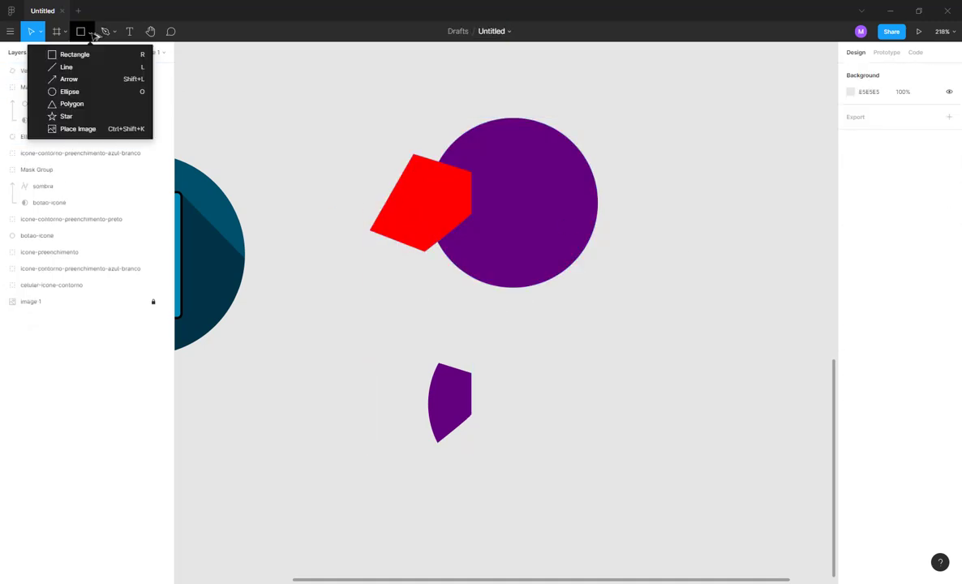
pyautogui.click(73, 115)
pyautogui.hscroll(2, 545, 182)
pyautogui.scroll(-1, 545, 183)
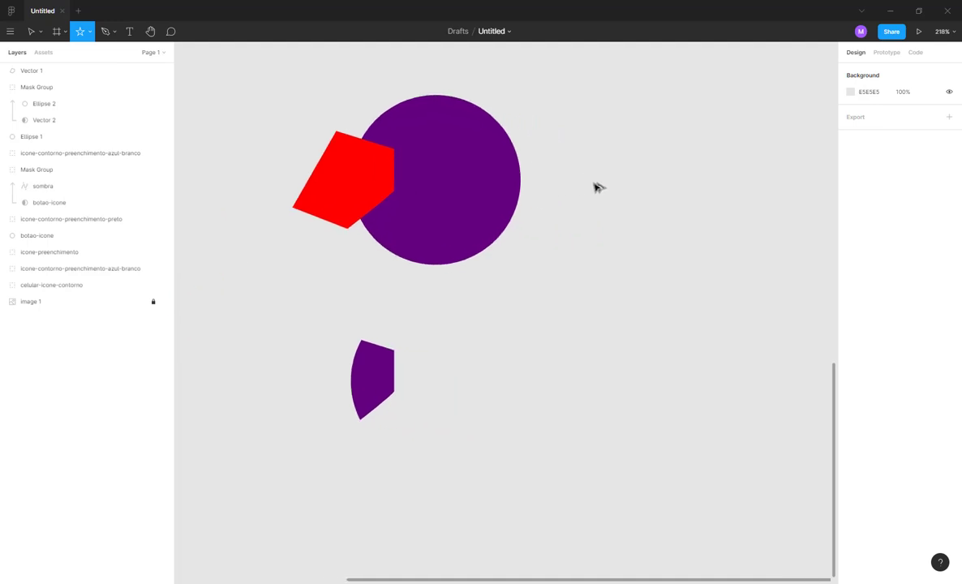
pyautogui.moveTo(578, 159); pyautogui.dragTo(673, 254)
pyautogui.moveTo(670, 304); pyautogui.dragTo(706, 350)
pyautogui.hscroll(3, 644, 369)
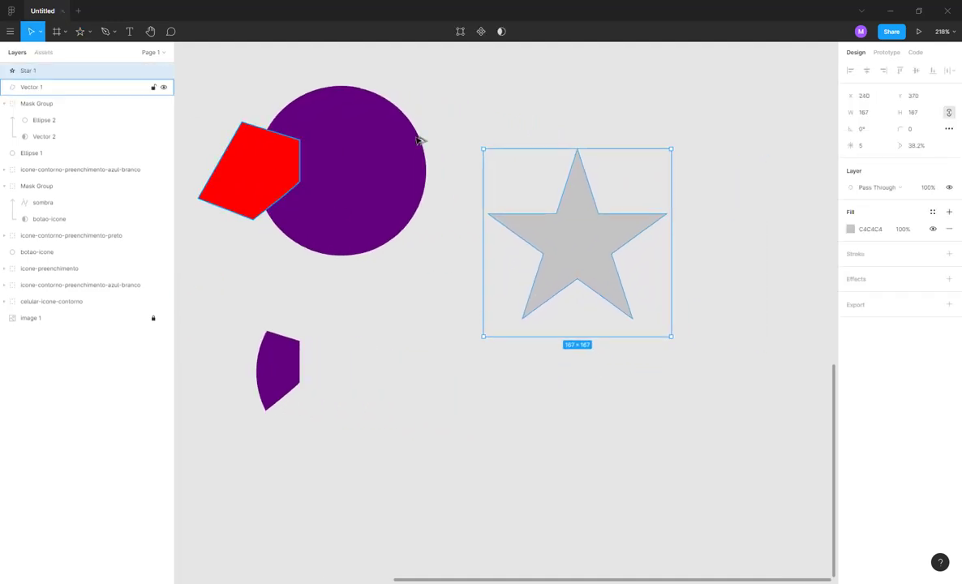
pyautogui.hscroll(3, 398, 142)
pyautogui.scroll(-1, 376, 146)
pyautogui.scroll(3, 357, 136)
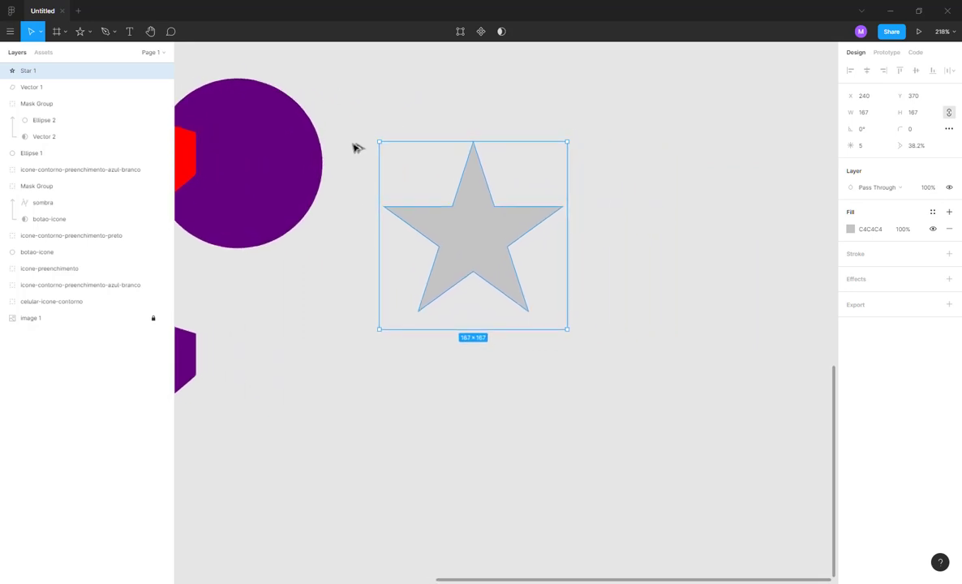
pyautogui.click(376, 122)
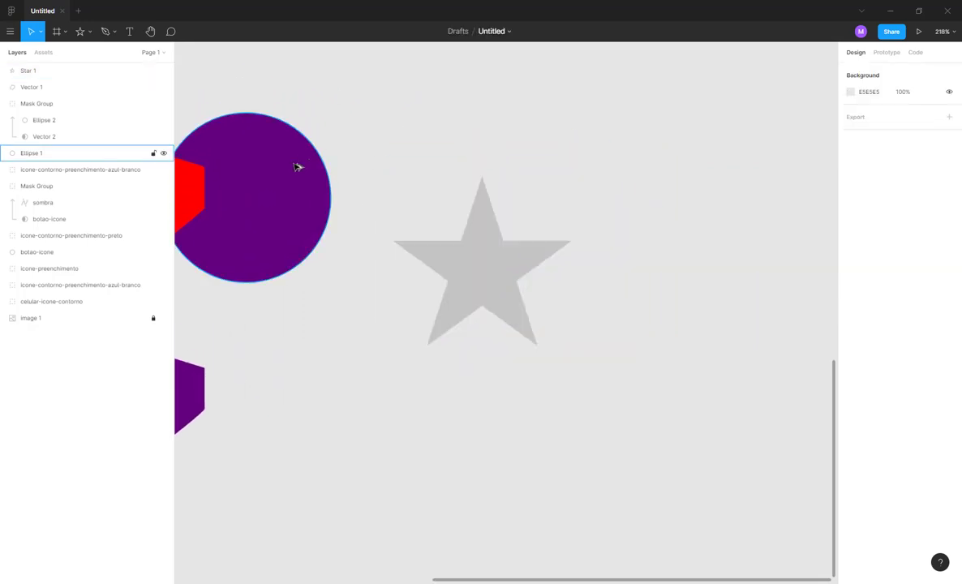
# - Duplicate the purple circle over the star's right side, and try using the copy as a mask for the star
pyautogui.click(286, 179)
pyautogui.keyDown('alt'); pyautogui.moveTo(287, 187); pyautogui.dragTo(574, 234); pyautogui.keyUp('alt')
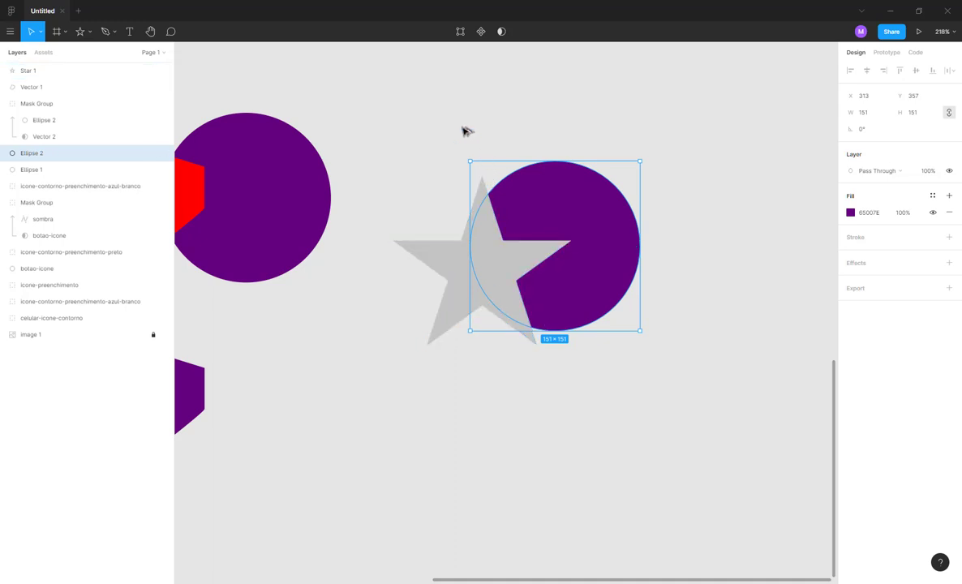
pyautogui.moveTo(464, 130); pyautogui.dragTo(626, 373)
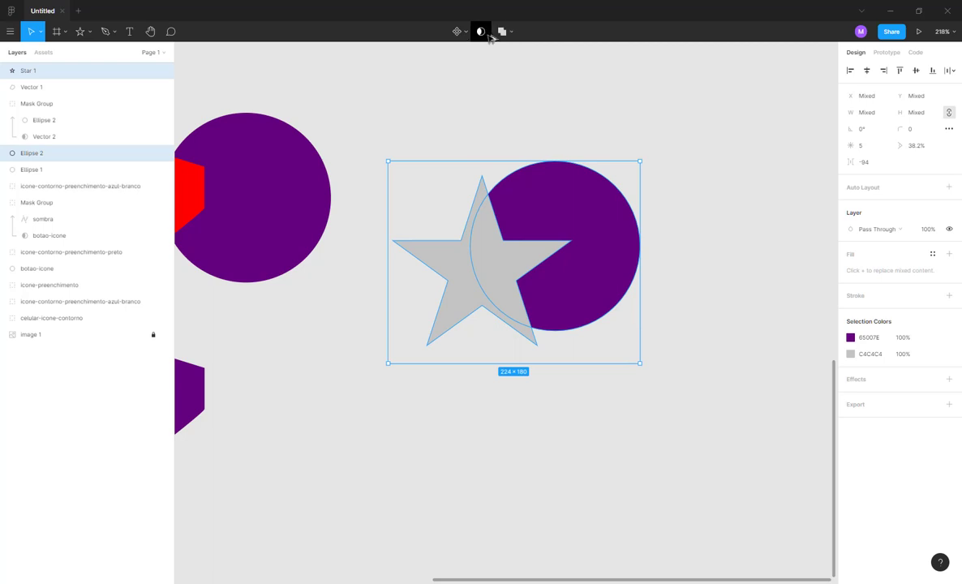
pyautogui.click(482, 34)
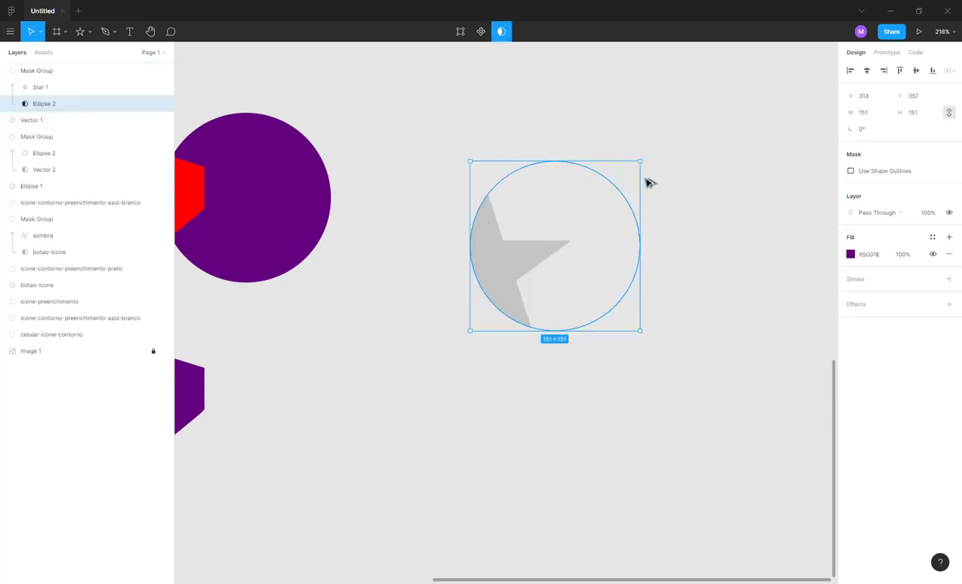
pyautogui.hotkey('ctrl', 'z')
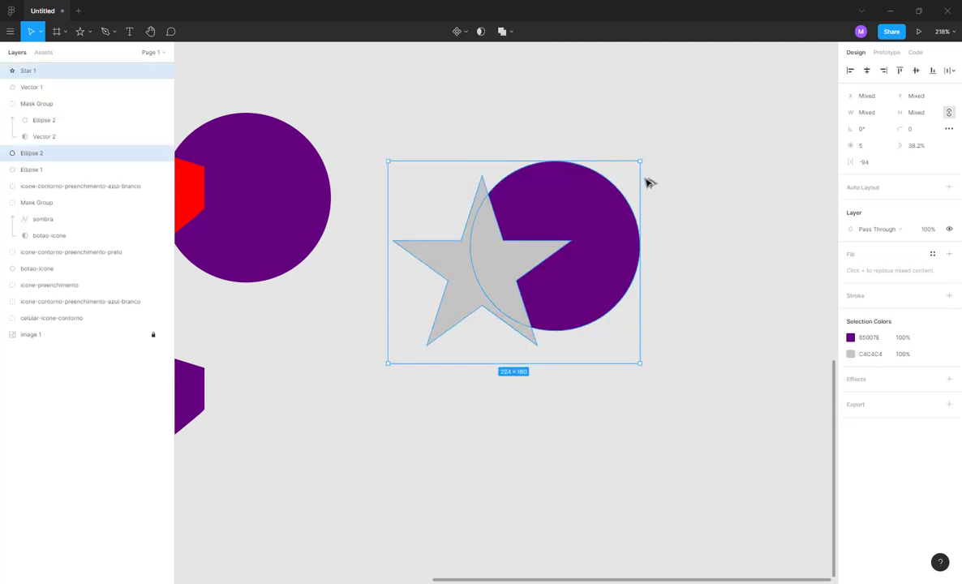
# - Bring the purple circle copy in front of the star by cutting and pasting it in place
pyautogui.click(653, 143)
pyautogui.click(601, 201)
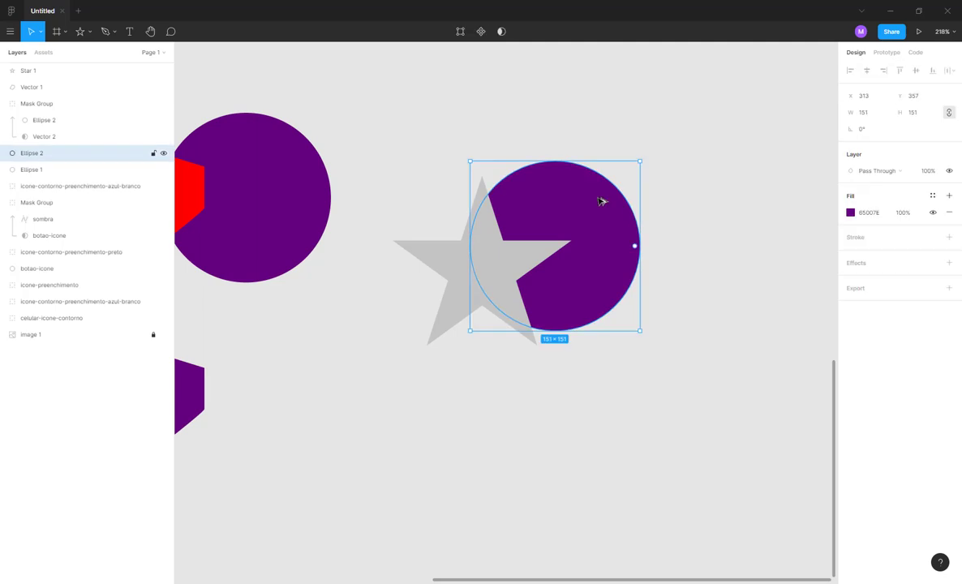
pyautogui.hotkey('ctrl', 'x')
pyautogui.hotkey('ctrl', 'v')
pyautogui.moveTo(569, 118); pyautogui.dragTo(397, 389)
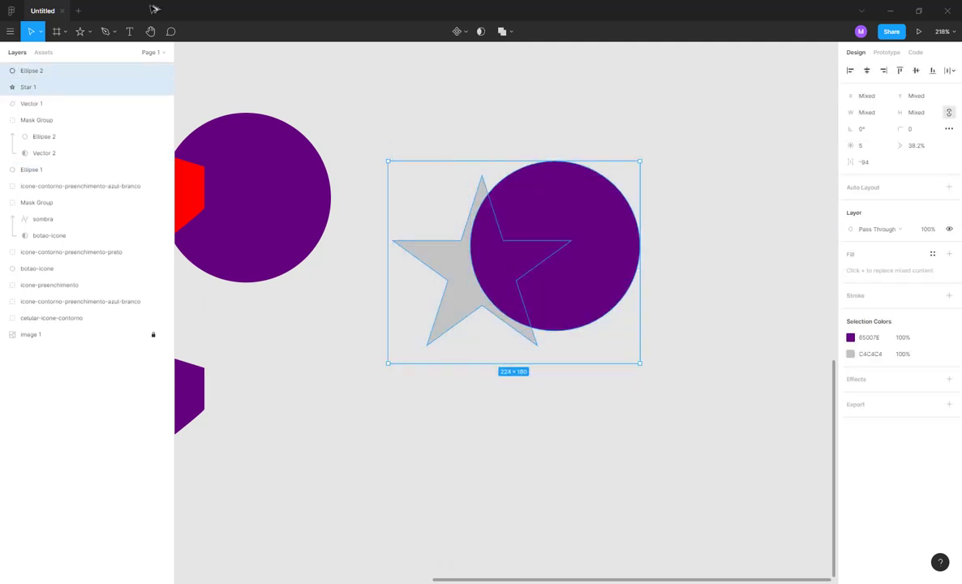
# - Trace the area where the star and the purple circle overlap with freehand Pencil strokes
pyautogui.click(108, 34)
pyautogui.click(113, 36)
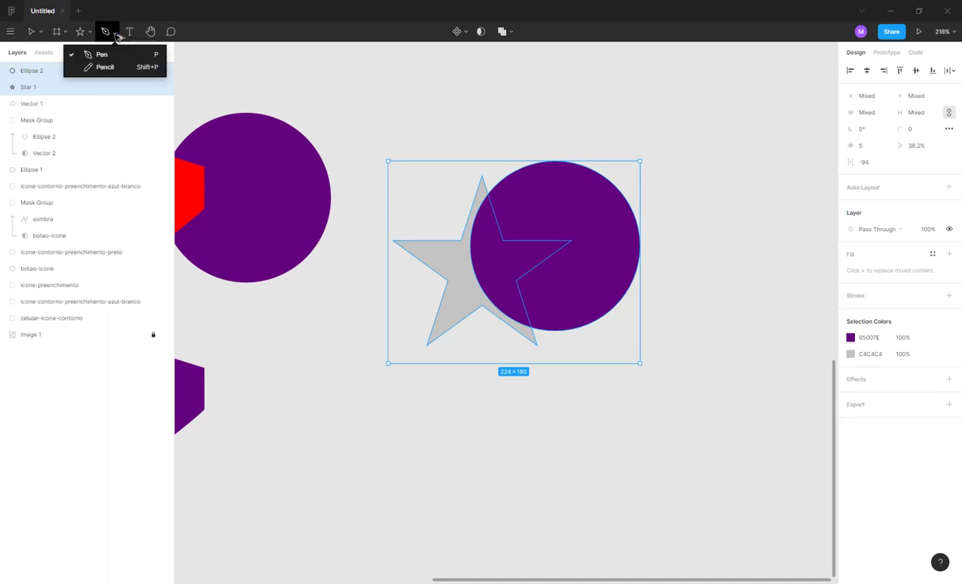
pyautogui.click(110, 66)
pyautogui.moveTo(492, 202); pyautogui.dragTo(507, 250)
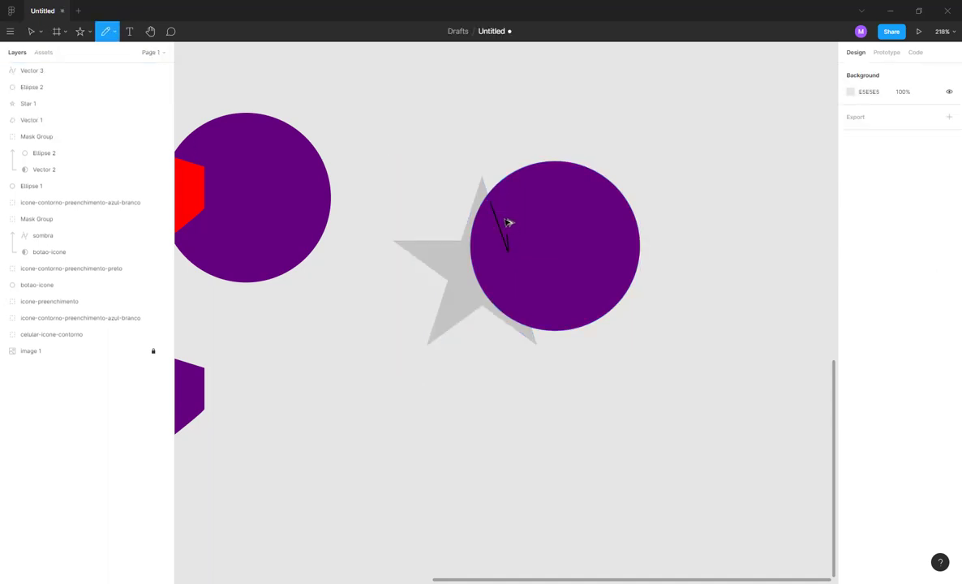
pyautogui.moveTo(503, 212)
pyautogui.mouseDown()
pyautogui.moveTo(509, 247)
pyautogui.moveTo(548, 235)
pyautogui.moveTo(510, 237)
pyautogui.moveTo(556, 240)
pyautogui.moveTo(519, 282)
pyautogui.moveTo(532, 320)
pyautogui.mouseUp()
pyautogui.moveTo(500, 197)
pyautogui.mouseDown()
pyautogui.moveTo(485, 215)
pyautogui.moveTo(487, 269)
pyautogui.mouseUp()
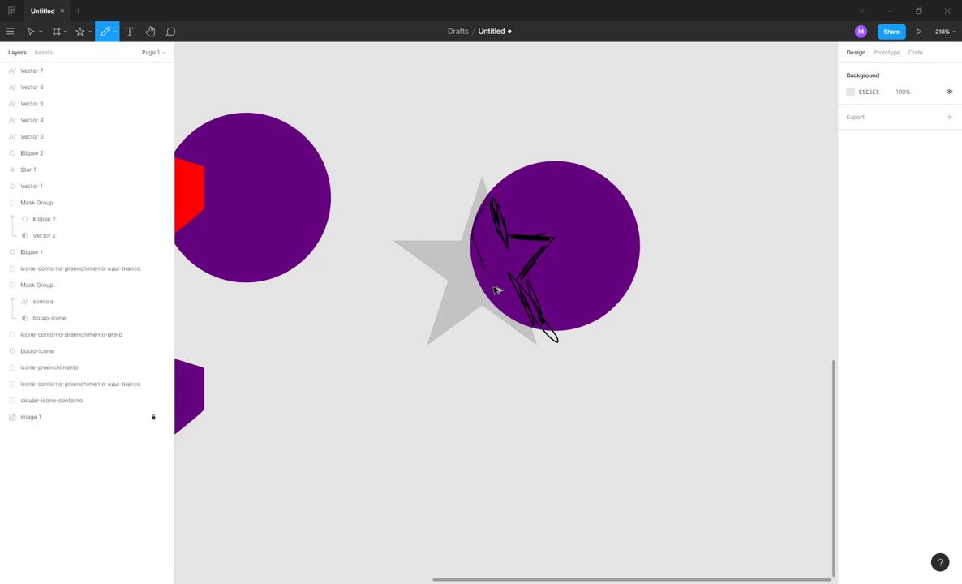
pyautogui.moveTo(527, 324)
pyautogui.mouseDown()
pyautogui.moveTo(499, 298)
pyautogui.moveTo(484, 251)
pyautogui.mouseUp()
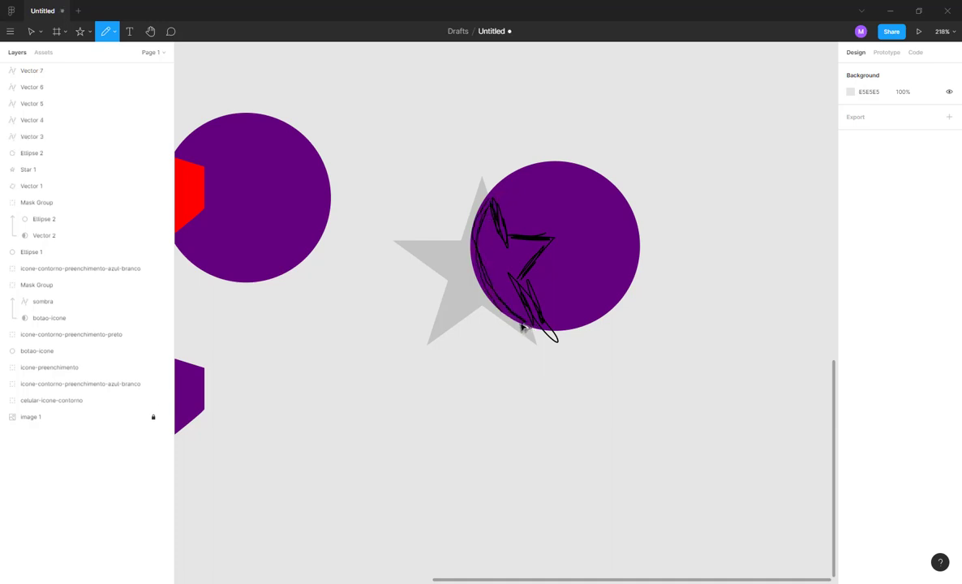
pyautogui.press('v')
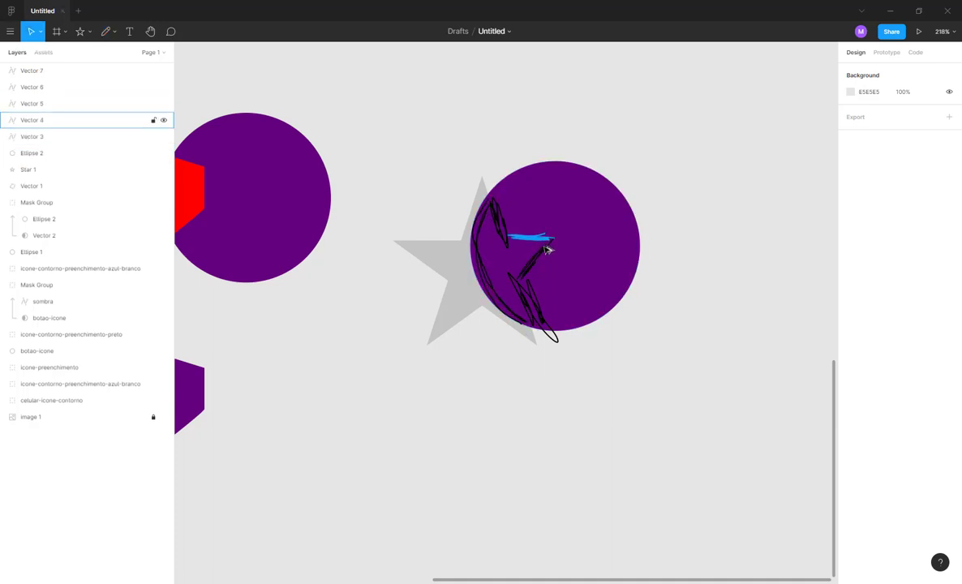
# - Delete all the pencil strokes drawn over the purple circle and star
pyautogui.click(549, 254)
pyautogui.press('Delete')
pyautogui.click(531, 237)
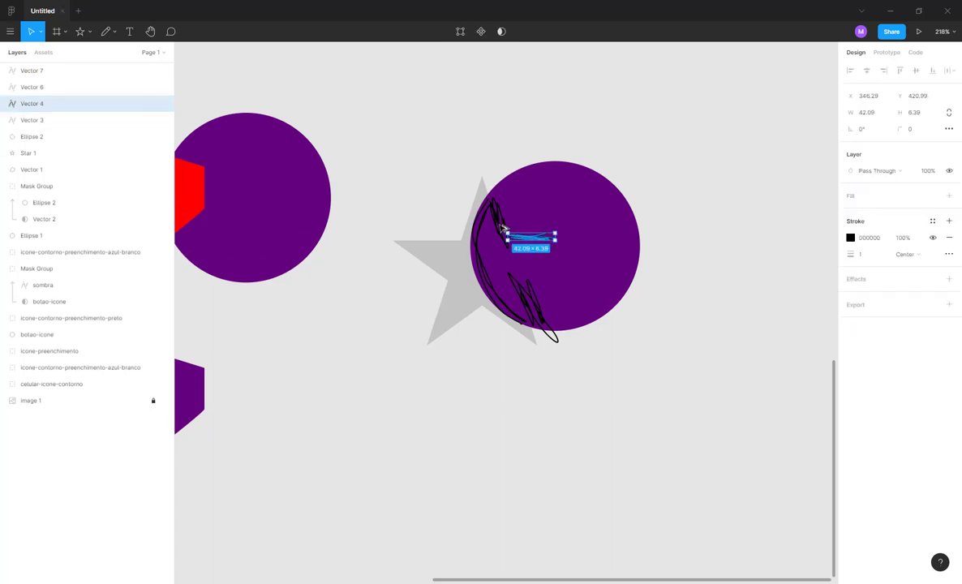
pyautogui.press('Delete')
pyautogui.click(492, 222)
pyautogui.press('Delete')
pyautogui.click(487, 227)
pyautogui.press('Delete')
pyautogui.click(541, 313)
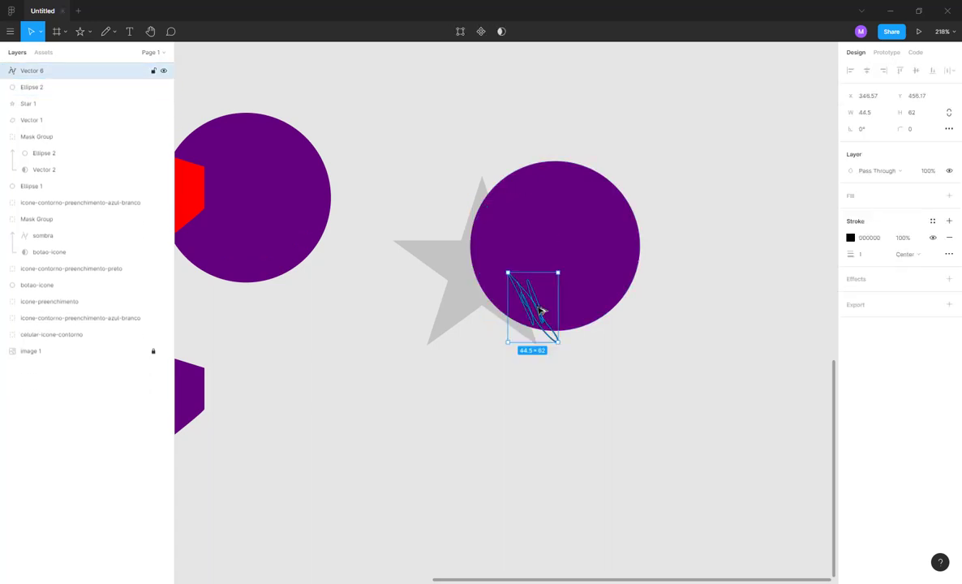
pyautogui.press('Delete')
# - Try using the star as a mask for the purple circle in front of it, and undo the mask
pyautogui.moveTo(646, 154); pyautogui.dragTo(447, 329)
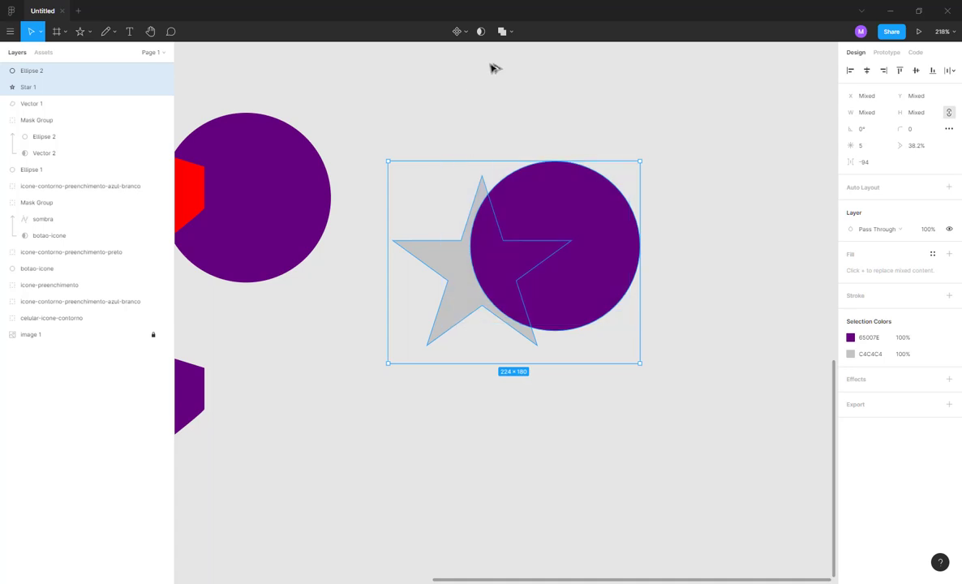
pyautogui.click(502, 31)
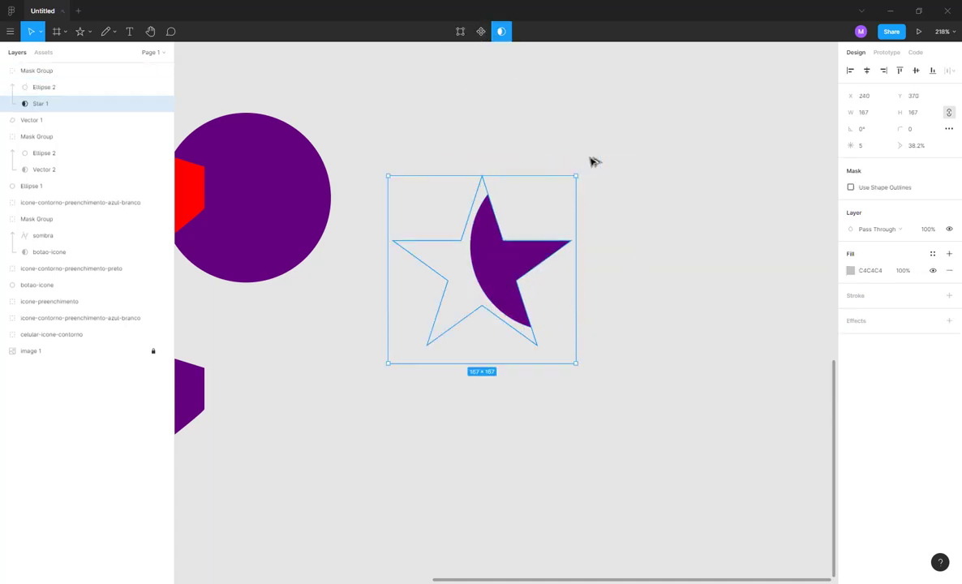
pyautogui.hotkey('ctrl', 'z')
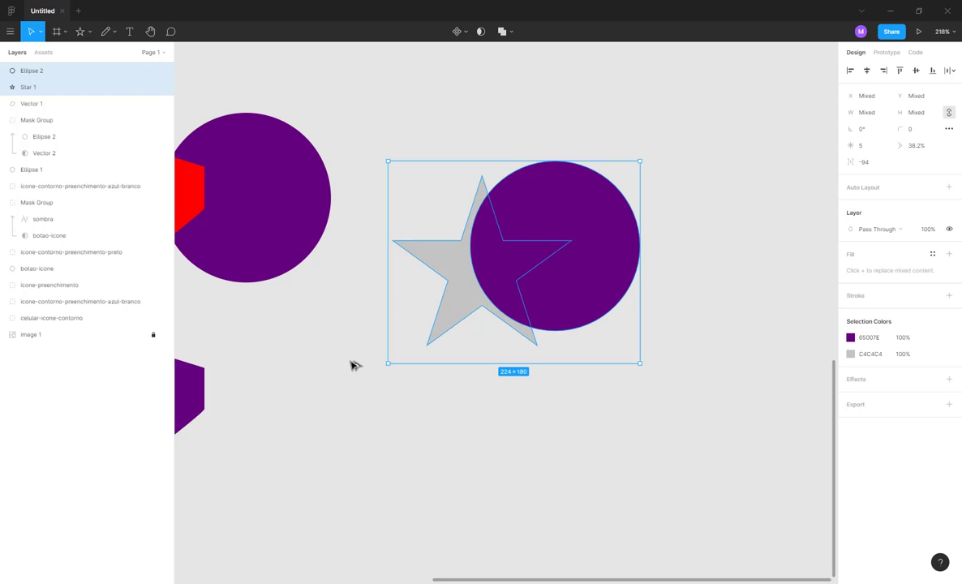
# - Delete the star with its circle, and the red shape, original purple circle and masked copy
pyautogui.moveTo(446, 115); pyautogui.dragTo(659, 363)
pyautogui.press('Delete')
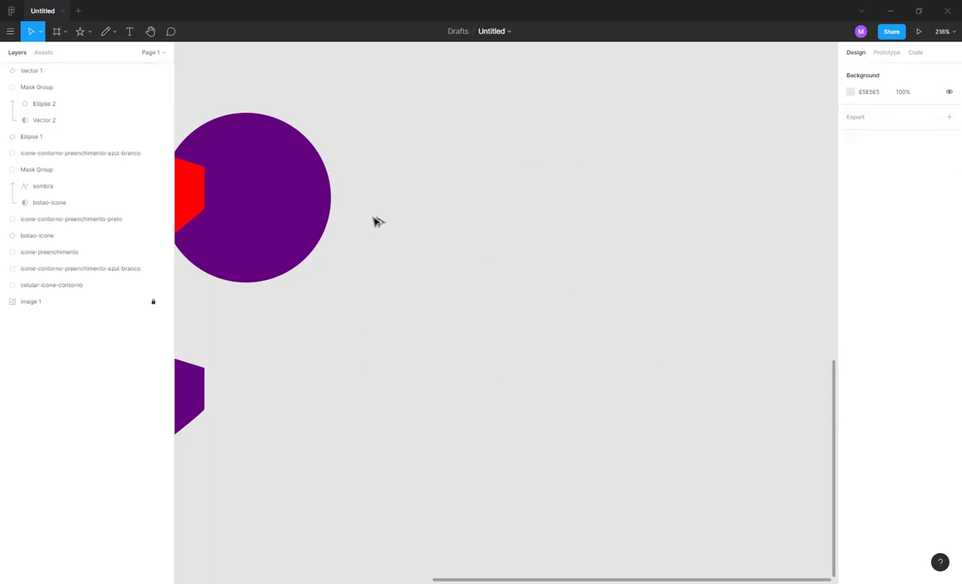
pyautogui.scroll(-2, 590, 194)
pyautogui.hscroll(-3, 590, 193)
pyautogui.moveTo(354, 107); pyautogui.dragTo(647, 444)
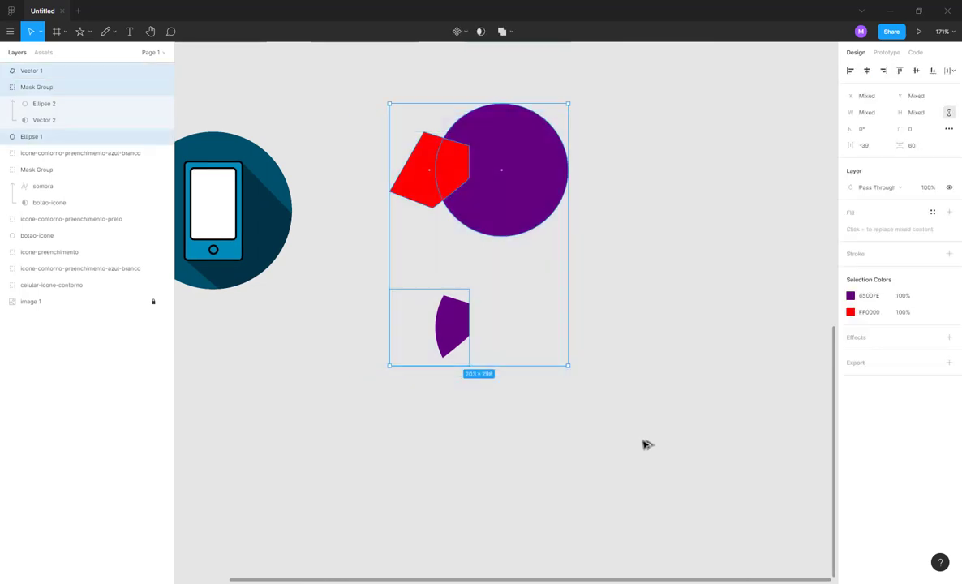
pyautogui.press('Delete')
# - Move the round long-shadow phone icon below the second phone in the row, and duplicate it to the left
pyautogui.scroll(3, 486, 241)
pyautogui.hscroll(-3, 486, 240)
pyautogui.scroll(-2, 373, 266)
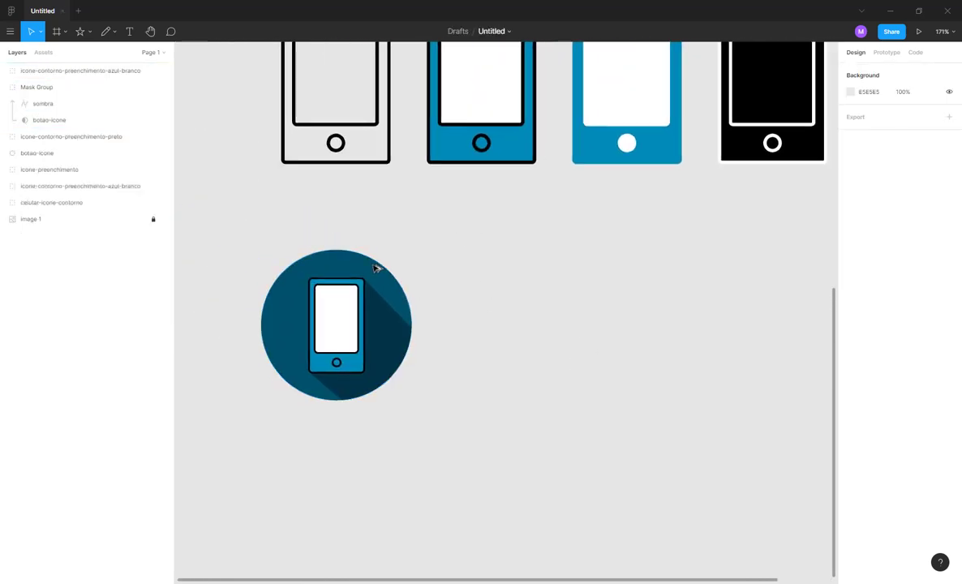
pyautogui.scroll(1, 374, 266)
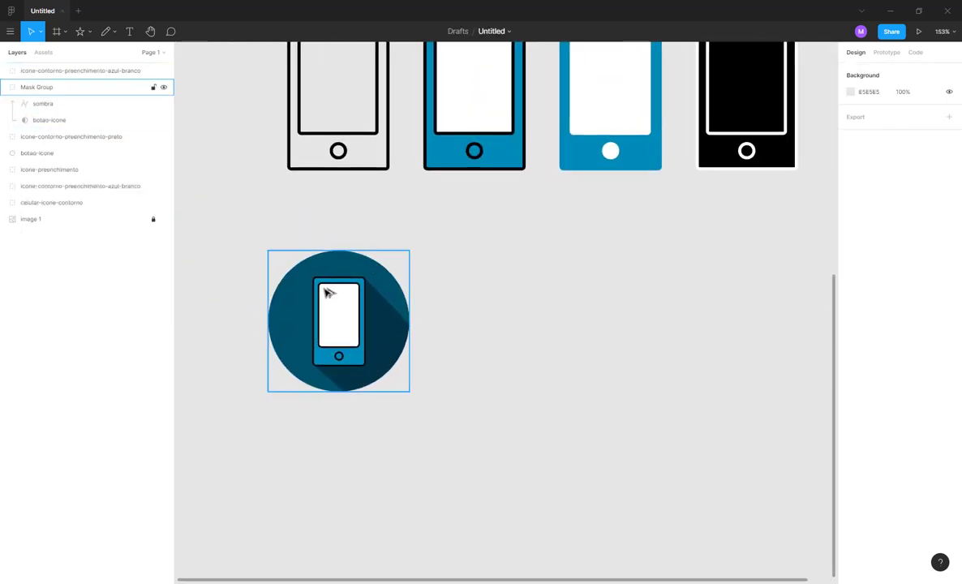
pyautogui.moveTo(233, 216); pyautogui.dragTo(505, 431)
pyautogui.moveTo(336, 305); pyautogui.dragTo(475, 304)
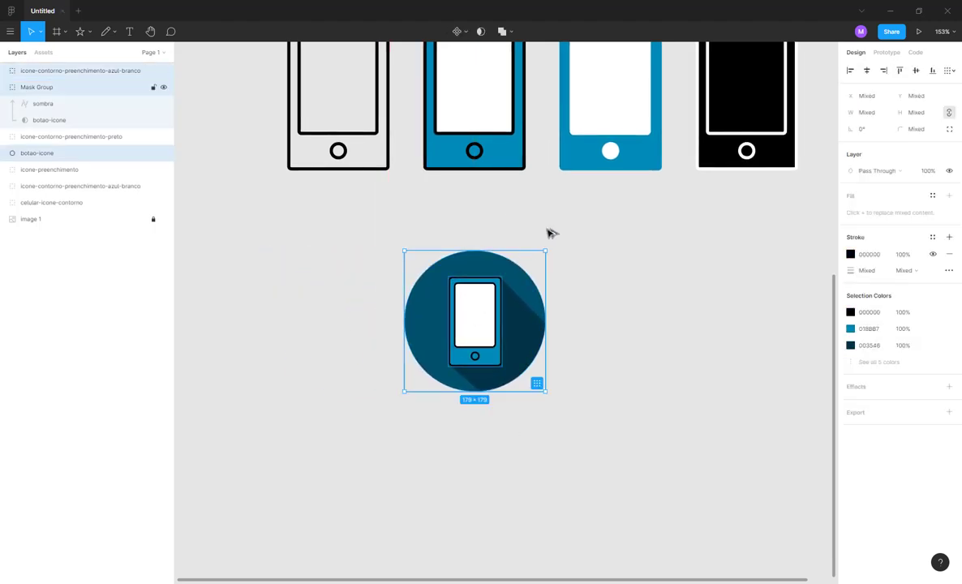
pyautogui.hscroll(-3, 617, 230)
pyautogui.moveTo(558, 302); pyautogui.dragTo(391, 320)
pyautogui.click(355, 430)
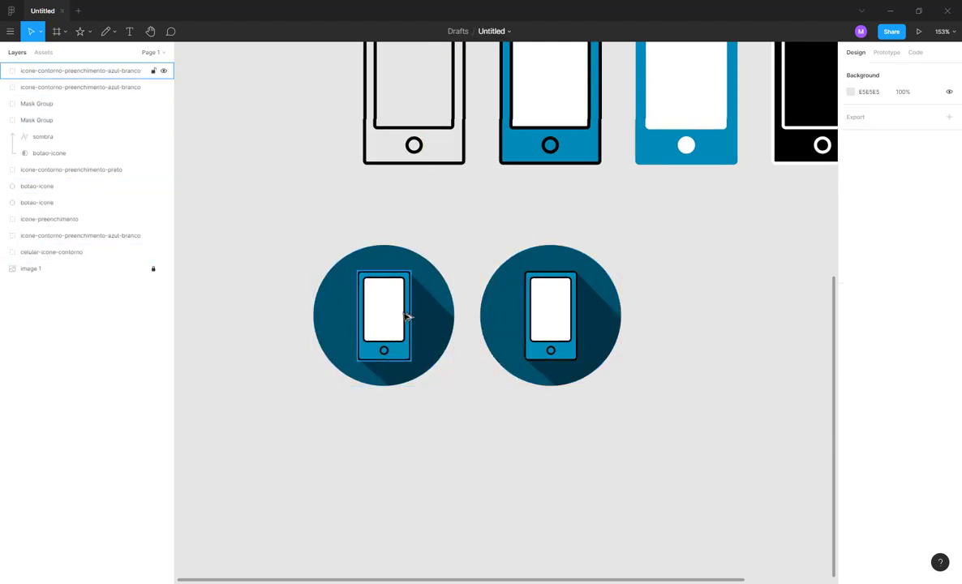
# - Try removing the strokes from the phone body and screen in the left round icon, and undo the removal
pyautogui.scroll(1, 408, 317)
pyautogui.scroll(-1, 407, 316)
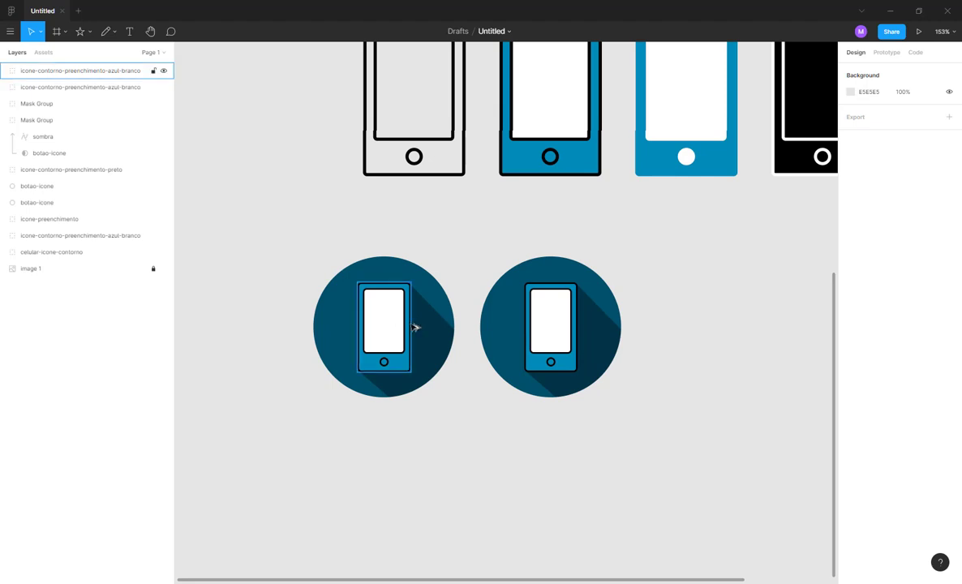
pyautogui.click(412, 318)
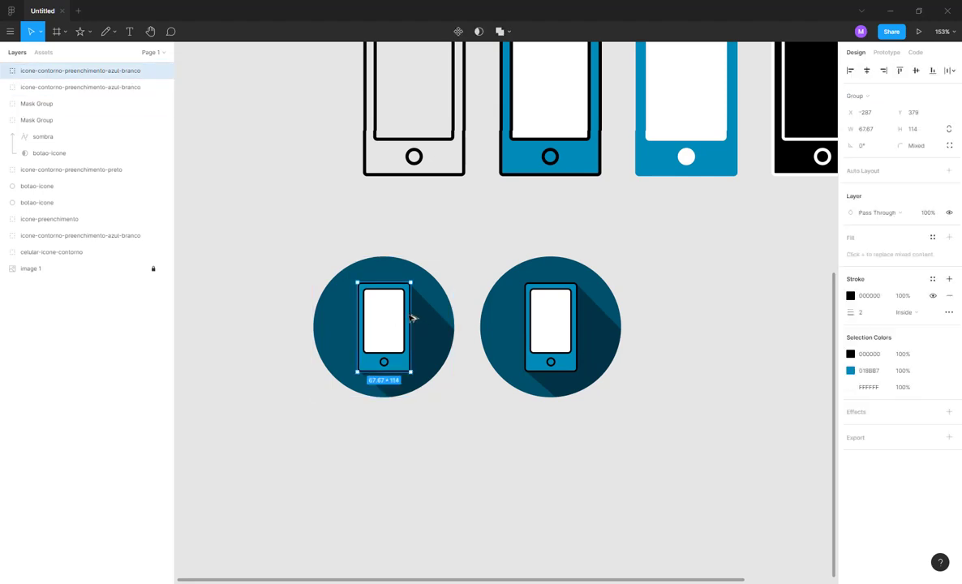
pyautogui.doubleClick(366, 367)
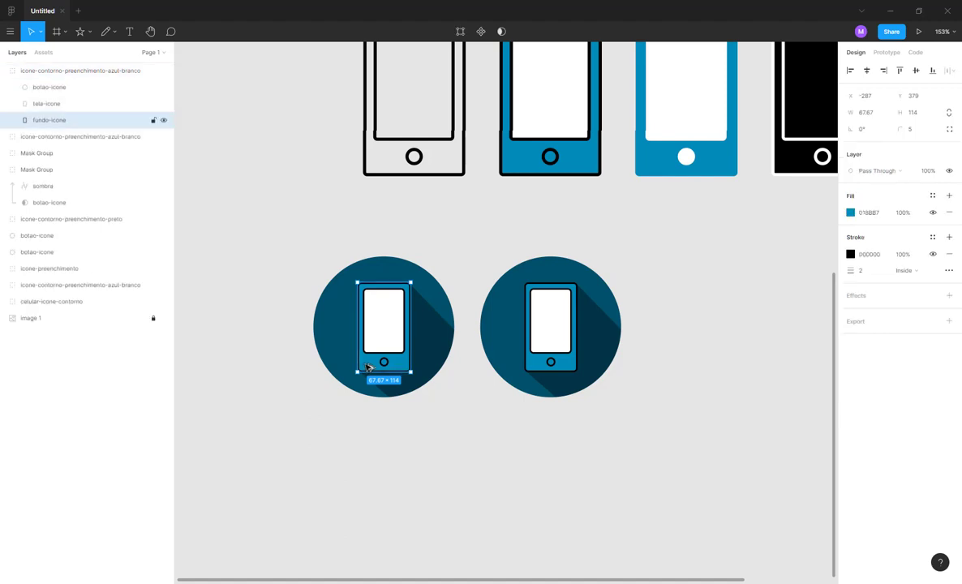
pyautogui.keyDown('shift'); pyautogui.click(382, 335); pyautogui.keyUp('shift')
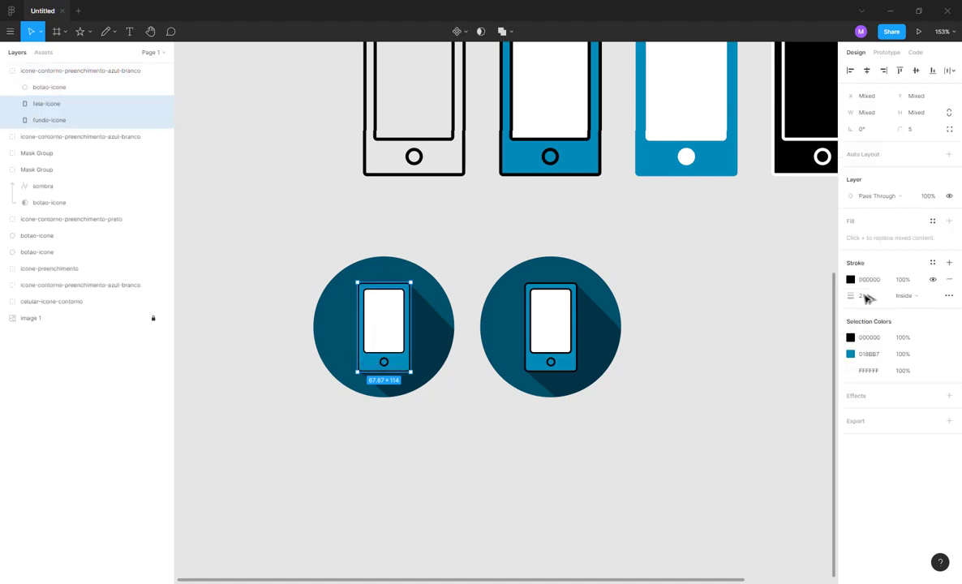
pyautogui.click(950, 279)
pyautogui.hotkey('ctrl', 'z')
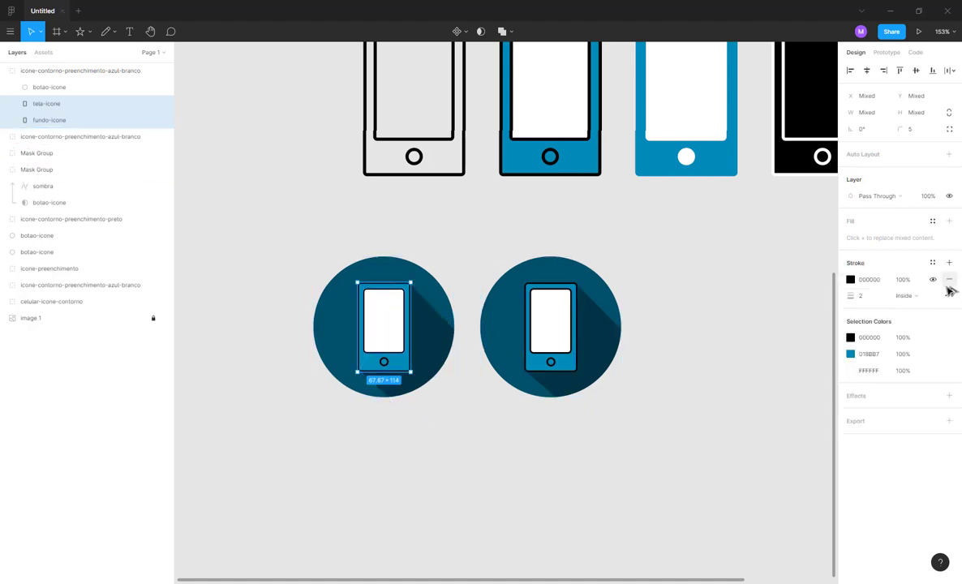
# - Remove the fills from the phone's screen, body and home button in the left round icon
pyautogui.click(478, 429)
pyautogui.click(392, 331)
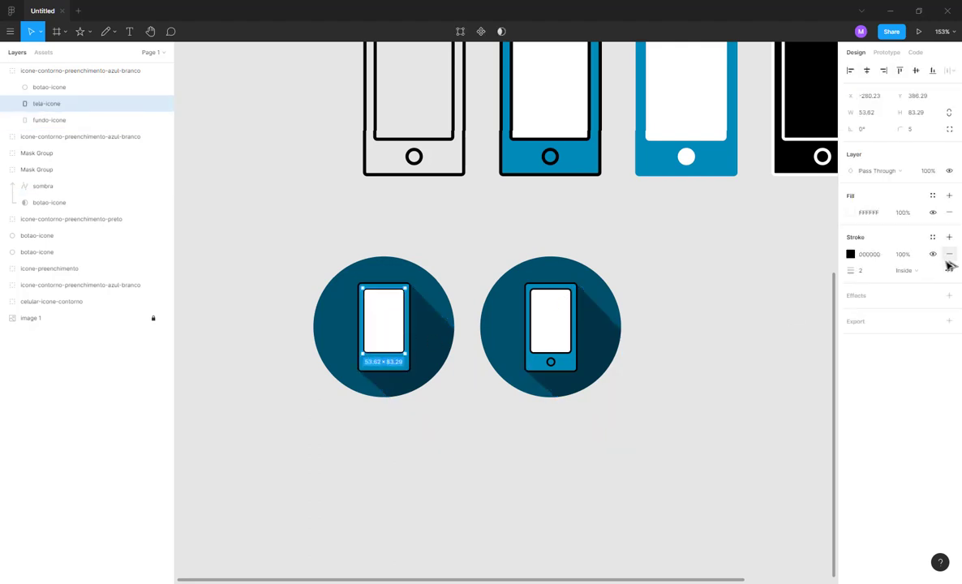
pyautogui.click(949, 212)
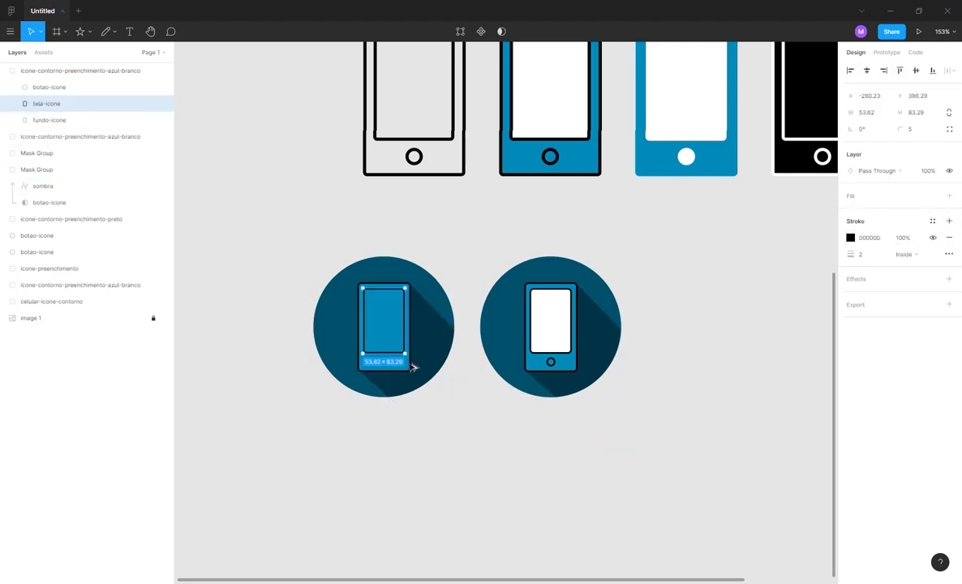
pyautogui.click(335, 401)
pyautogui.click(366, 367)
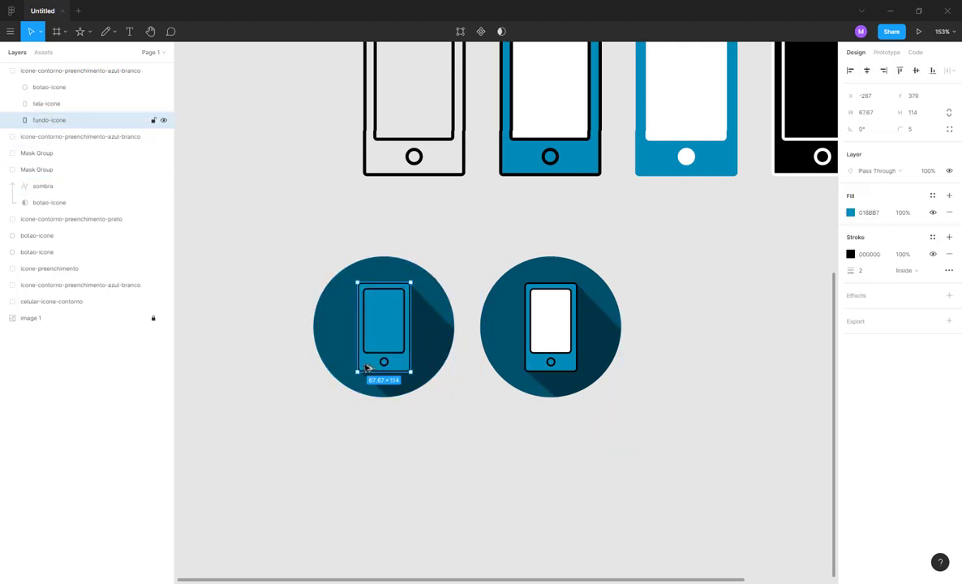
pyautogui.click(951, 216)
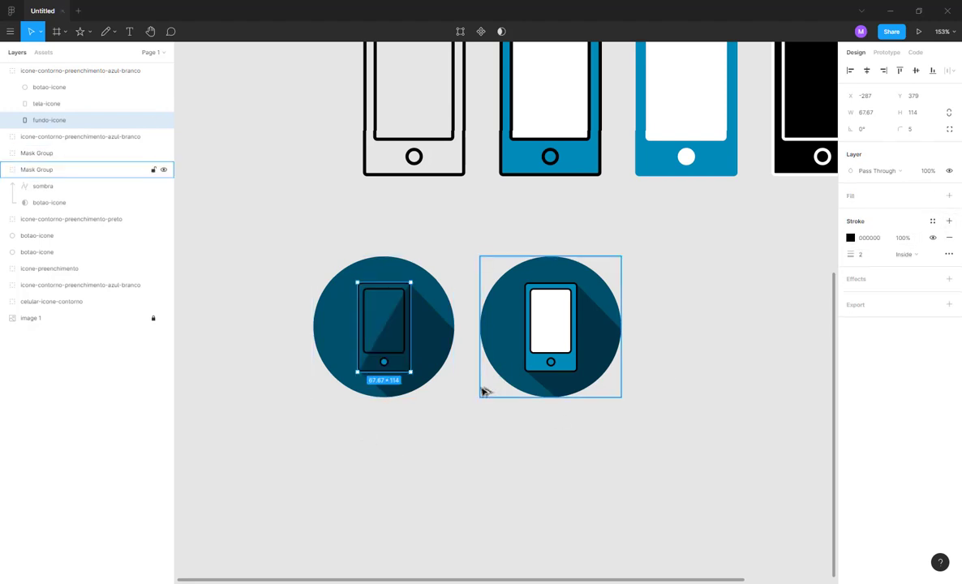
pyautogui.click(452, 429)
pyautogui.click(387, 365)
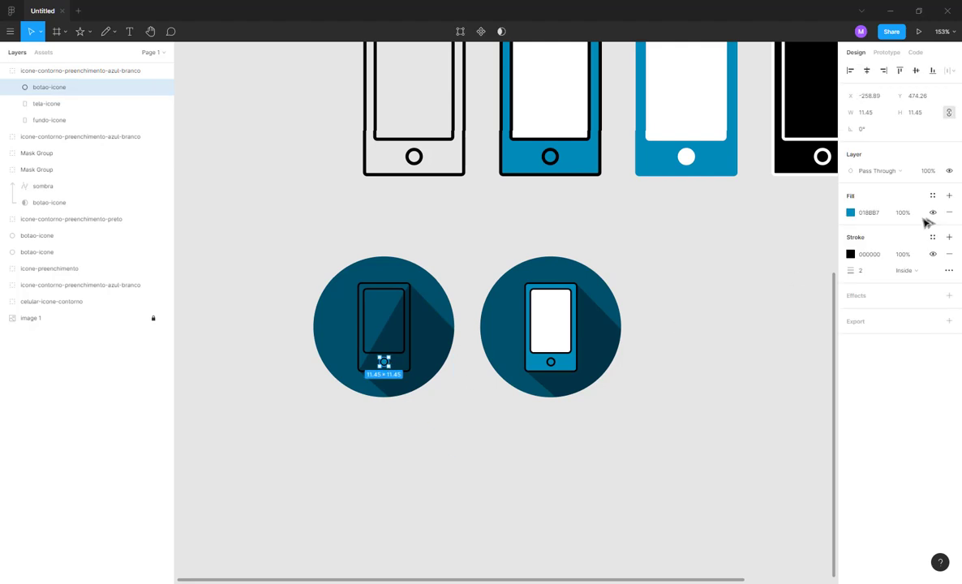
pyautogui.click(951, 215)
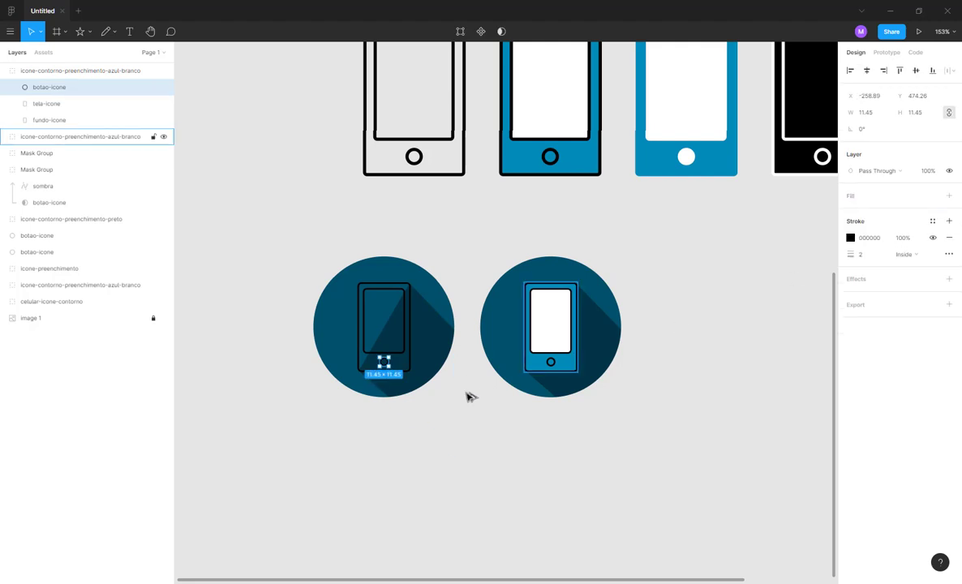
pyautogui.click(468, 395)
pyautogui.scroll(5, 380, 345)
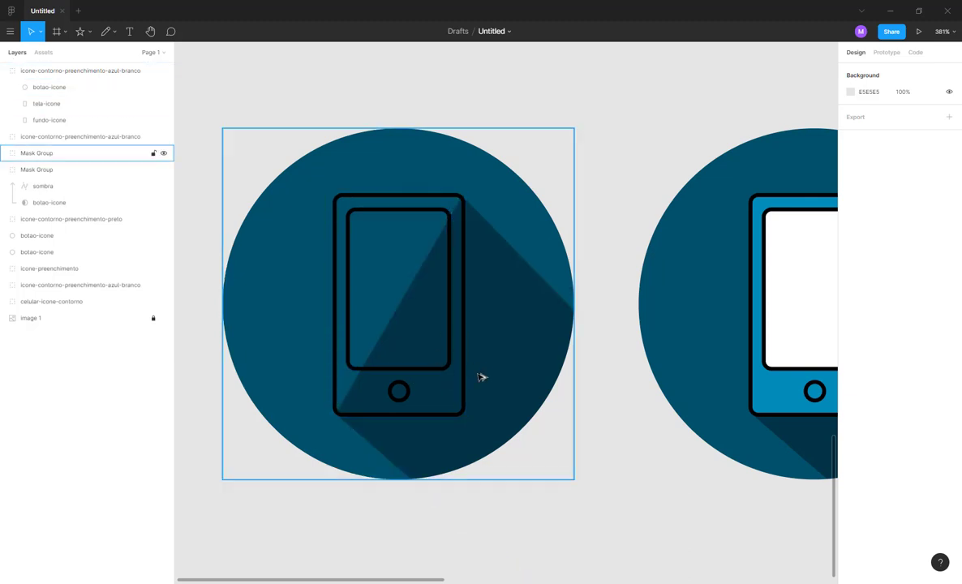
pyautogui.moveTo(558, 391); pyautogui.dragTo(617, 427)
pyautogui.hotkey('ctrl', 'z')
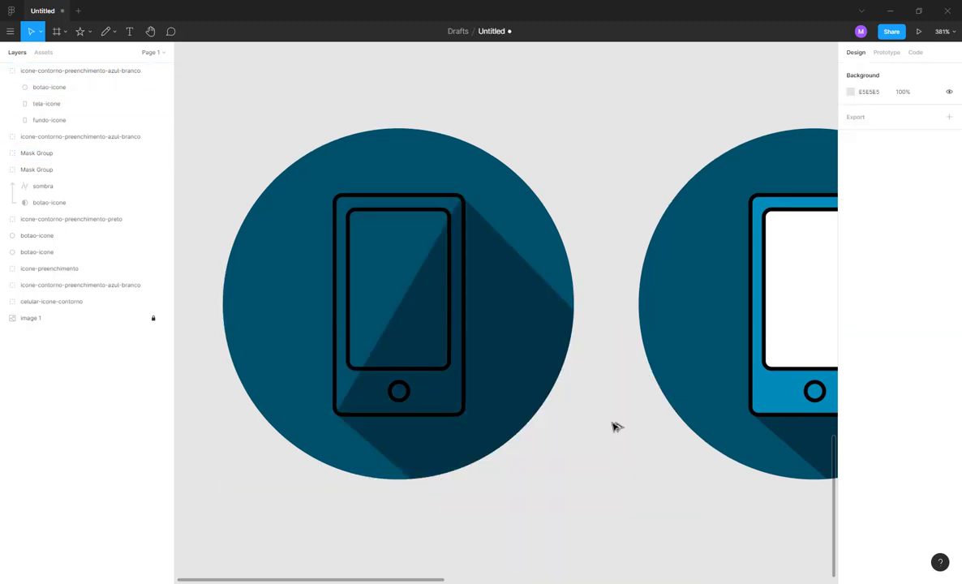
# - Try moving the shadow shape inside the left round icon's circular mask, and undo the move
pyautogui.click(541, 335)
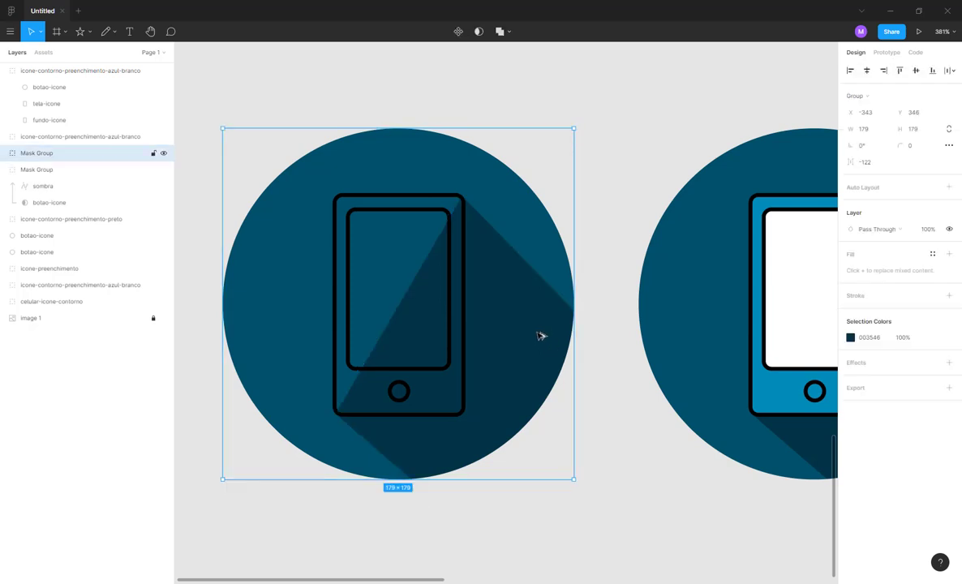
pyautogui.click(583, 468)
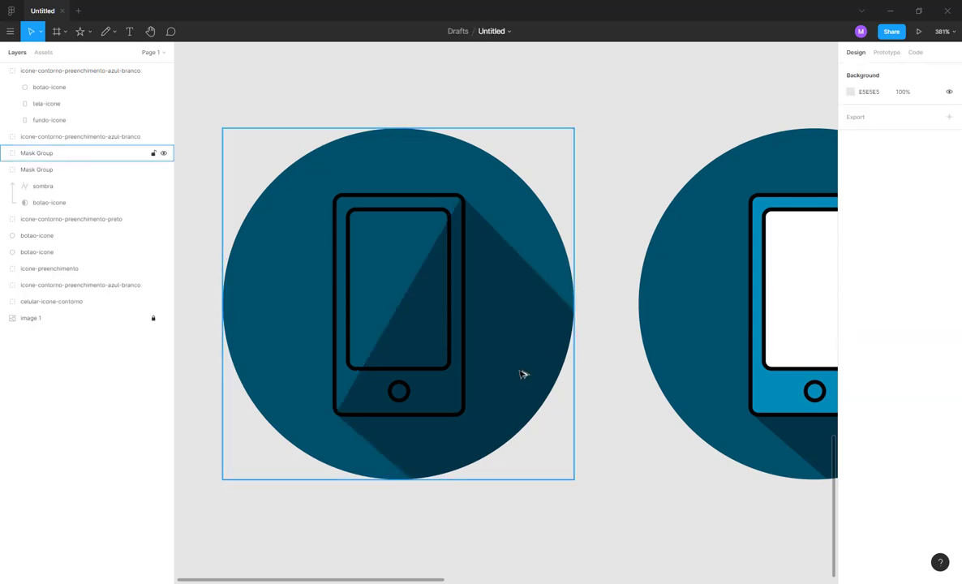
pyautogui.scroll(-5, 523, 374)
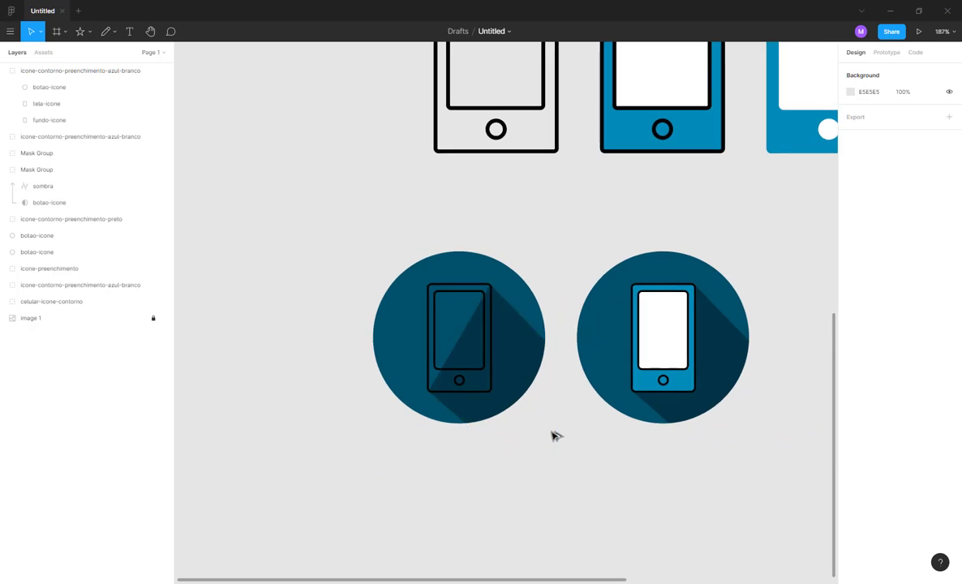
pyautogui.doubleClick(516, 362)
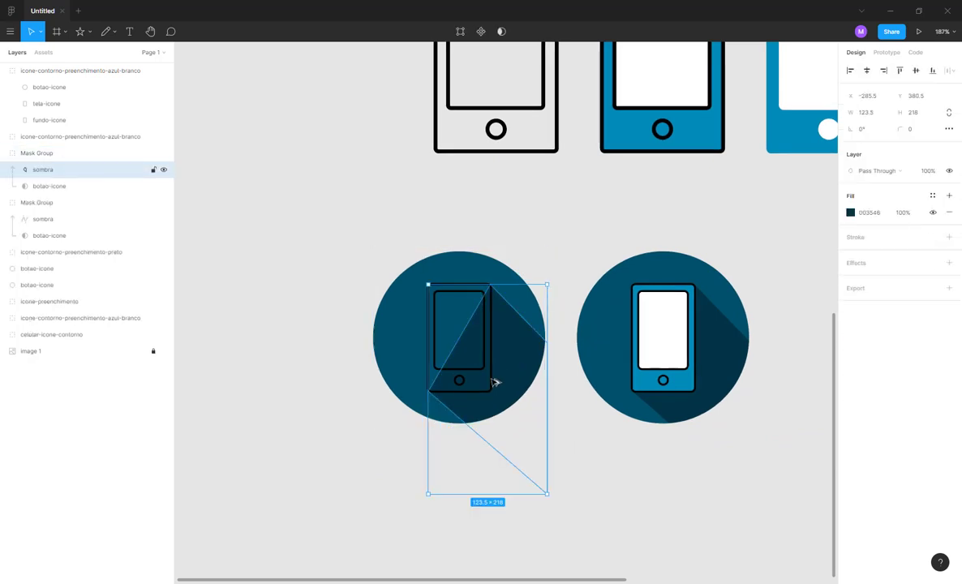
pyautogui.click(509, 387)
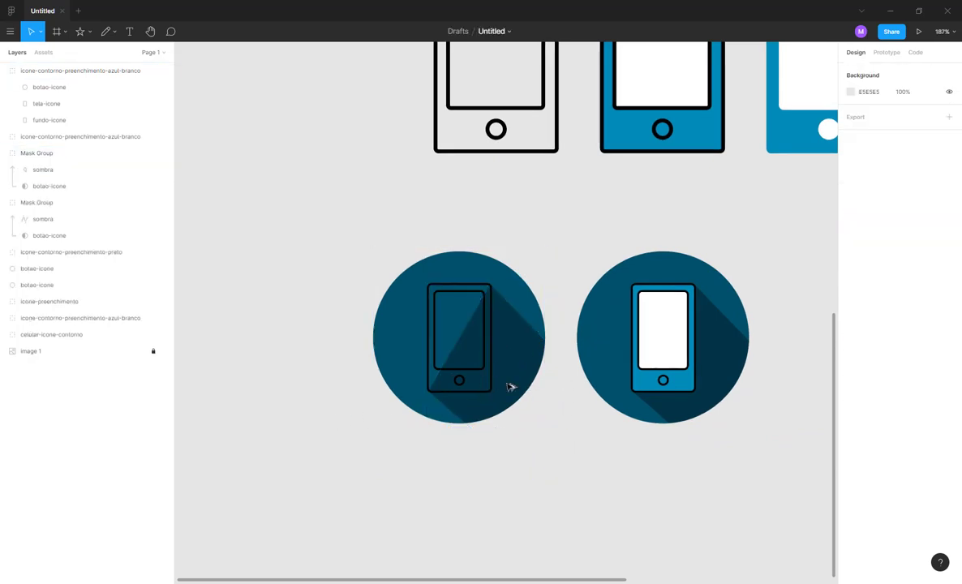
pyautogui.keyDown('ctrl'); pyautogui.click(522, 368); pyautogui.keyUp('ctrl')
pyautogui.moveTo(522, 369); pyautogui.dragTo(466, 366)
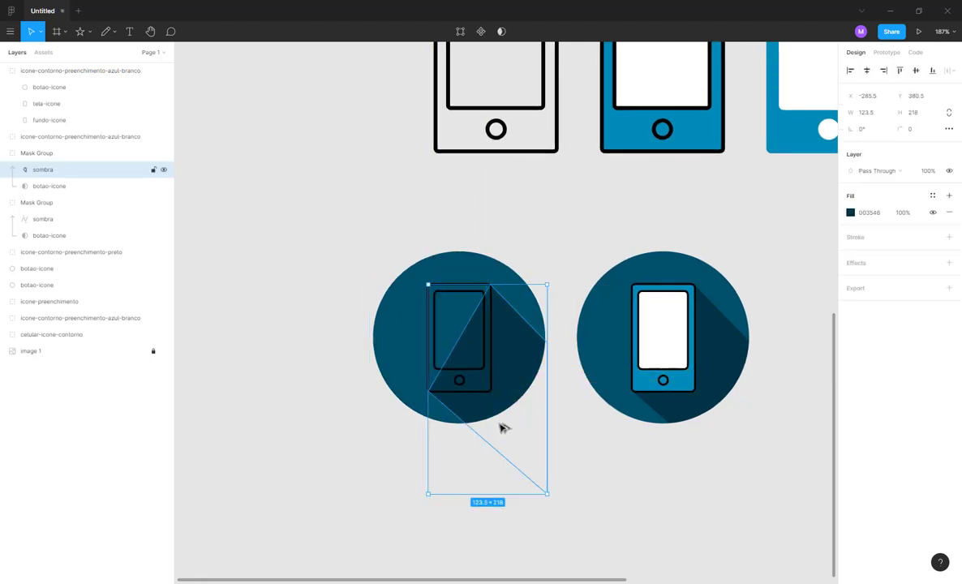
pyautogui.click(367, 458)
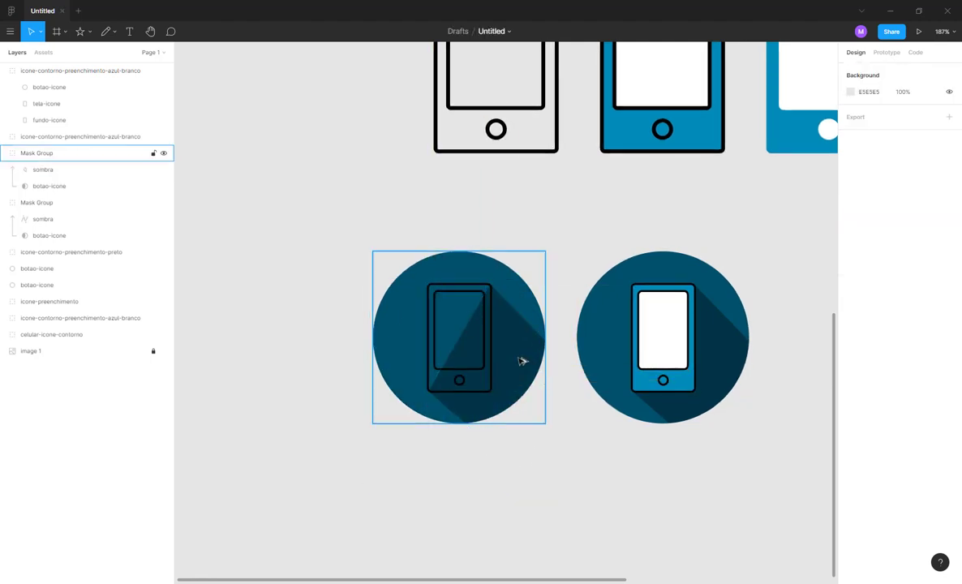
# - Try flattening the masked shadow group of the left round icon, and undo the flattening
pyautogui.click(522, 361)
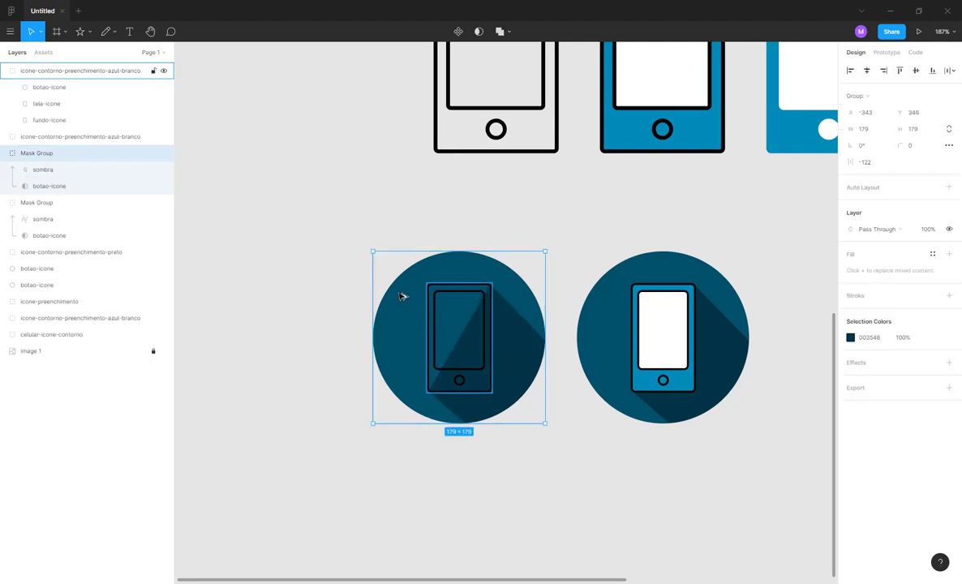
pyautogui.moveTo(511, 350); pyautogui.dragTo(509, 380)
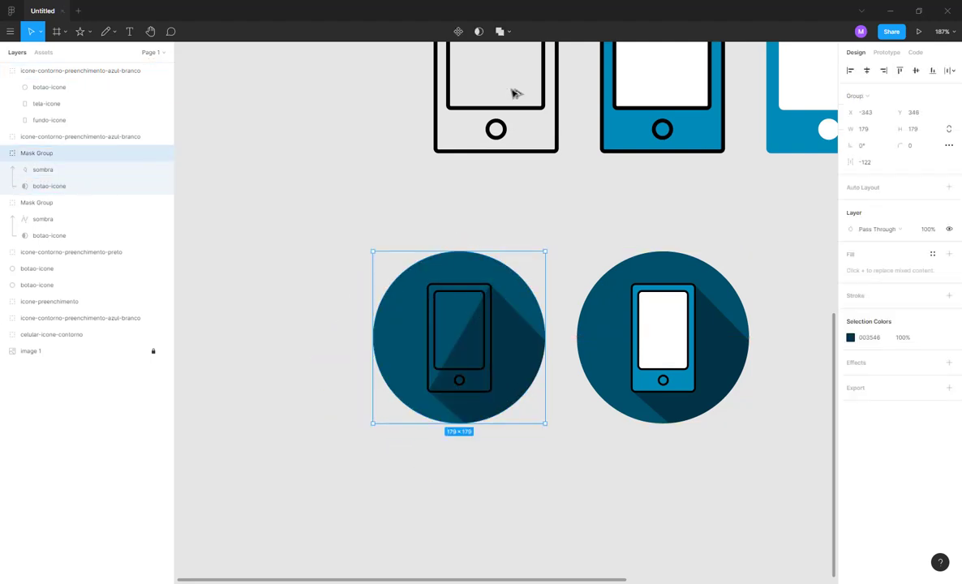
pyautogui.click(502, 32)
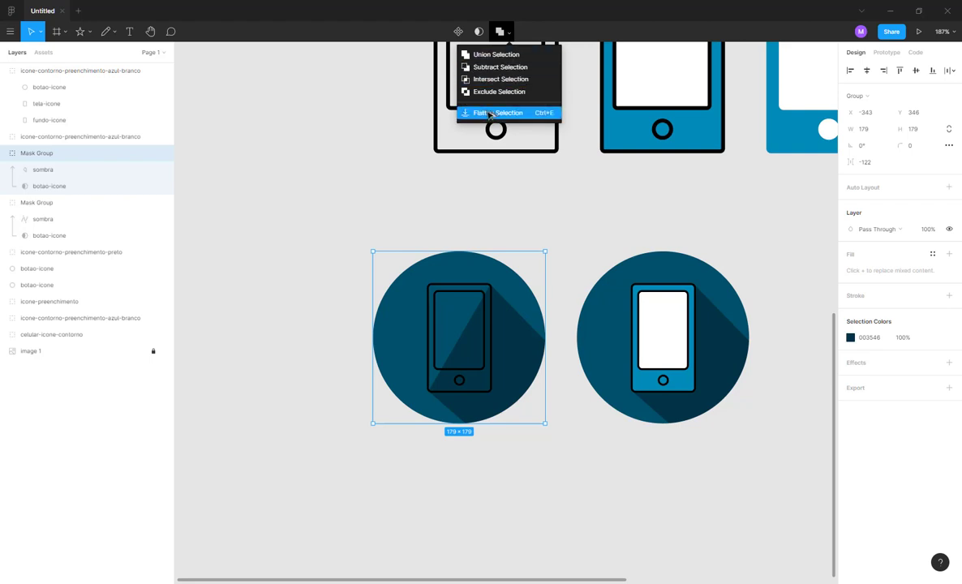
pyautogui.click(490, 115)
pyautogui.click(590, 447)
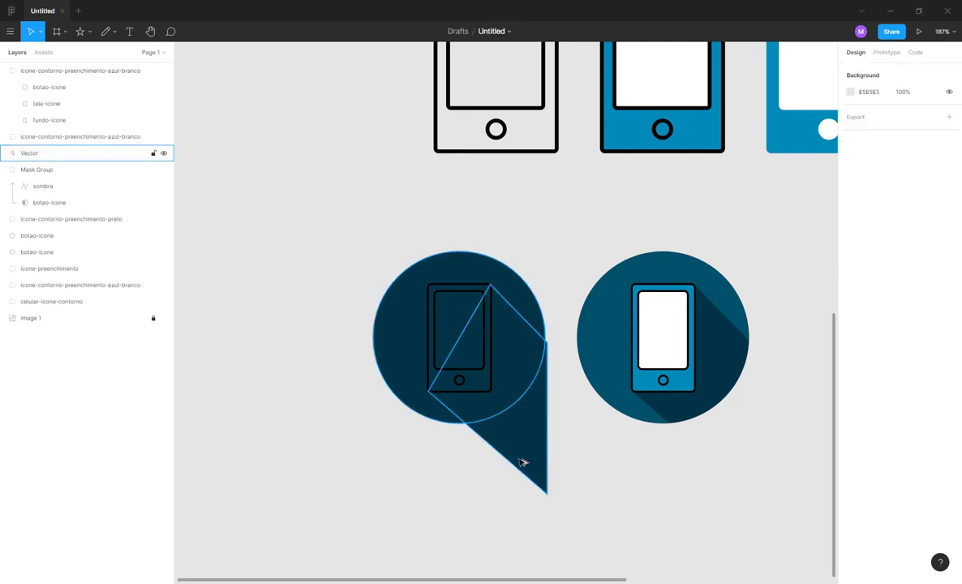
pyautogui.moveTo(520, 460); pyautogui.dragTo(480, 489)
pyautogui.hotkey('ctrl', 'z')
pyautogui.hotkey('ctrl', 'z')
pyautogui.hotkey('ctrl', 'z')
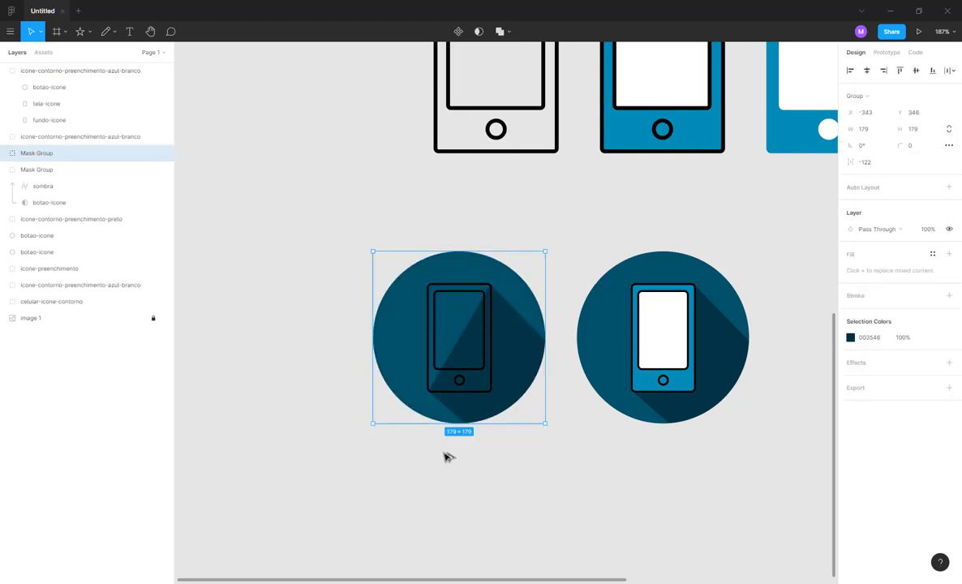
# - Try moving the left icon's masked shadow group outside its circle and flattening it there, and undo both changes
pyautogui.click(447, 455)
pyautogui.click(488, 367)
pyautogui.moveTo(487, 368); pyautogui.dragTo(333, 410)
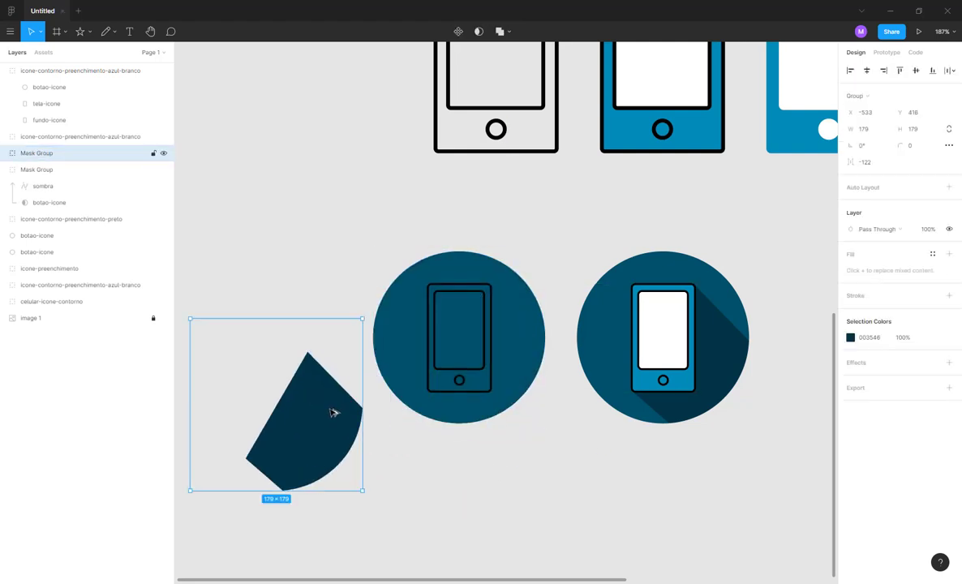
pyautogui.click(510, 35)
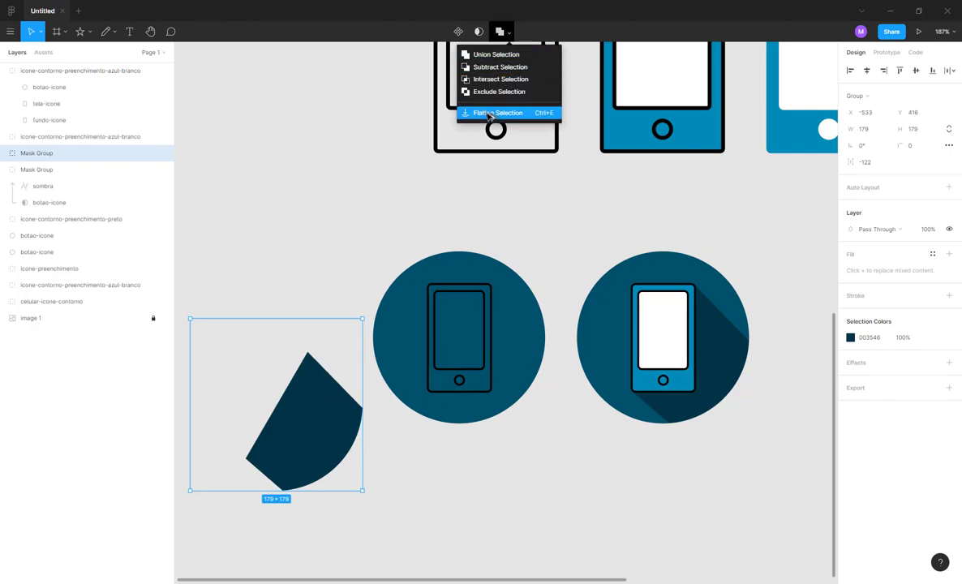
pyautogui.click(490, 114)
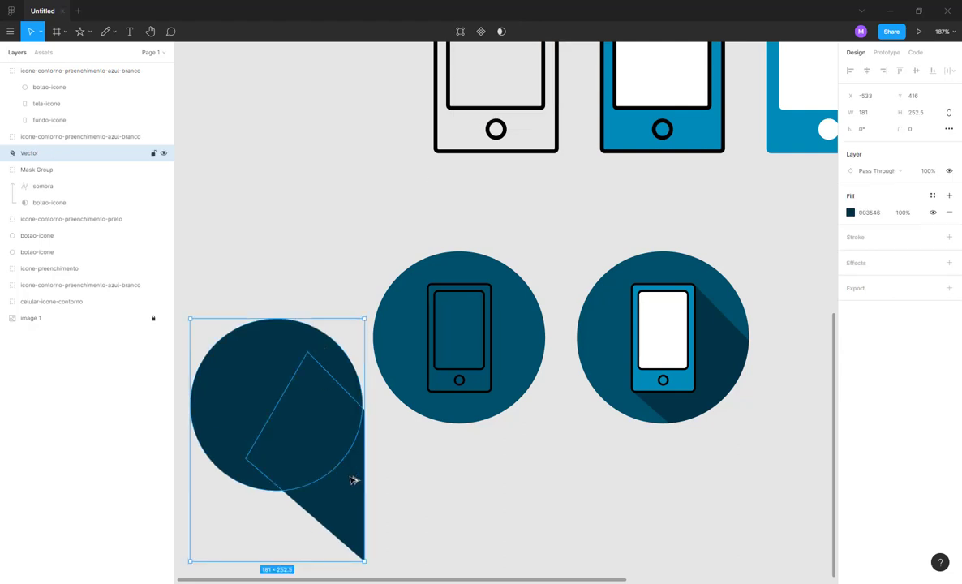
pyautogui.moveTo(344, 440)
pyautogui.mouseDown()
pyautogui.moveTo(374, 442)
pyautogui.moveTo(350, 435)
pyautogui.moveTo(355, 445)
pyautogui.mouseUp()
pyautogui.doubleClick(345, 435)
pyautogui.hotkey('ctrl', 'z')
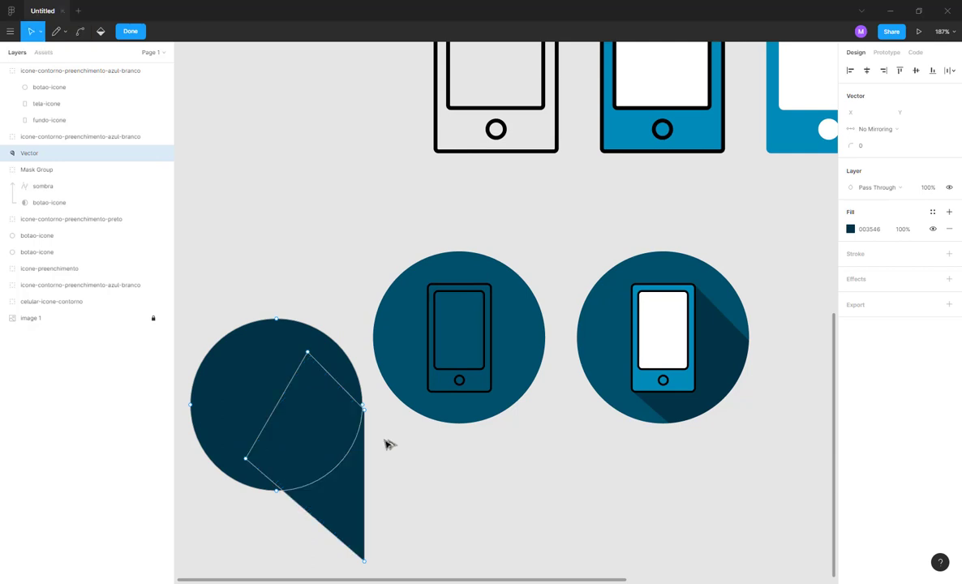
pyautogui.press('Escape')
pyautogui.hotkey('ctrl', 'z')
pyautogui.hotkey('ctrl', 'z')
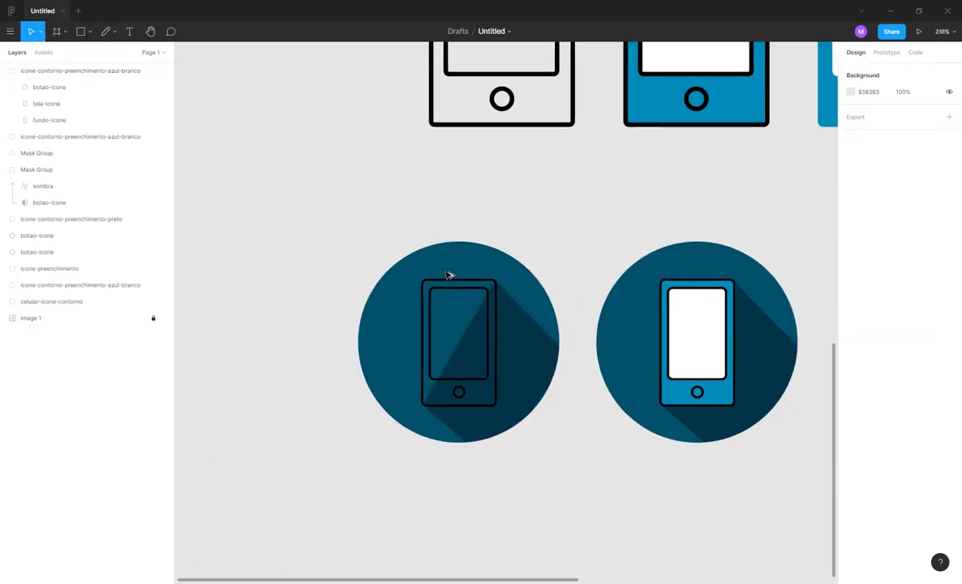
# - Draw a closed Pen shape of about 105 × 130 covering the left icon's phone along its right and bottom edges, filled with C4C4C4
pyautogui.scroll(5, 449, 275)
pyautogui.scroll(-2, 511, 242)
pyautogui.click(511, 242)
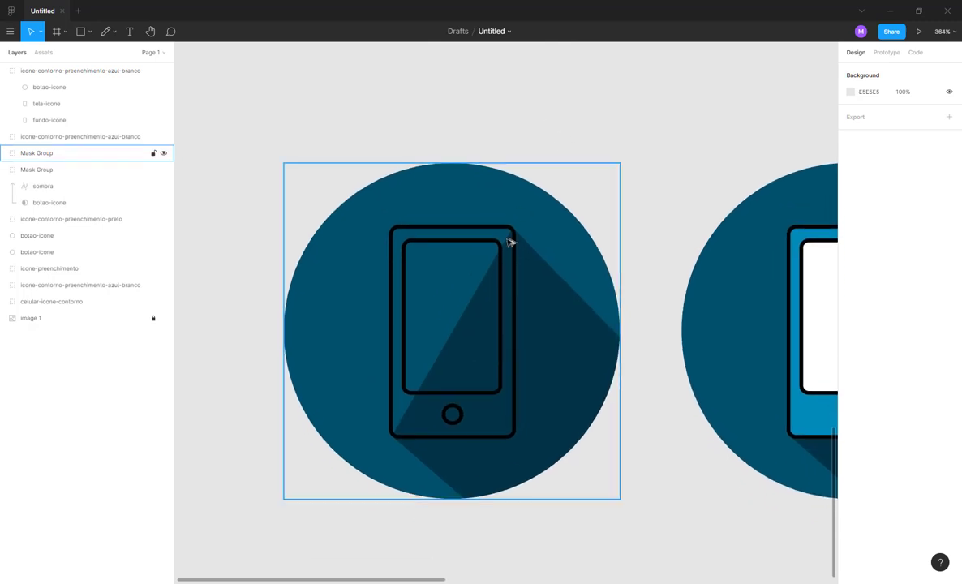
pyautogui.press('p')
pyautogui.click(514, 256)
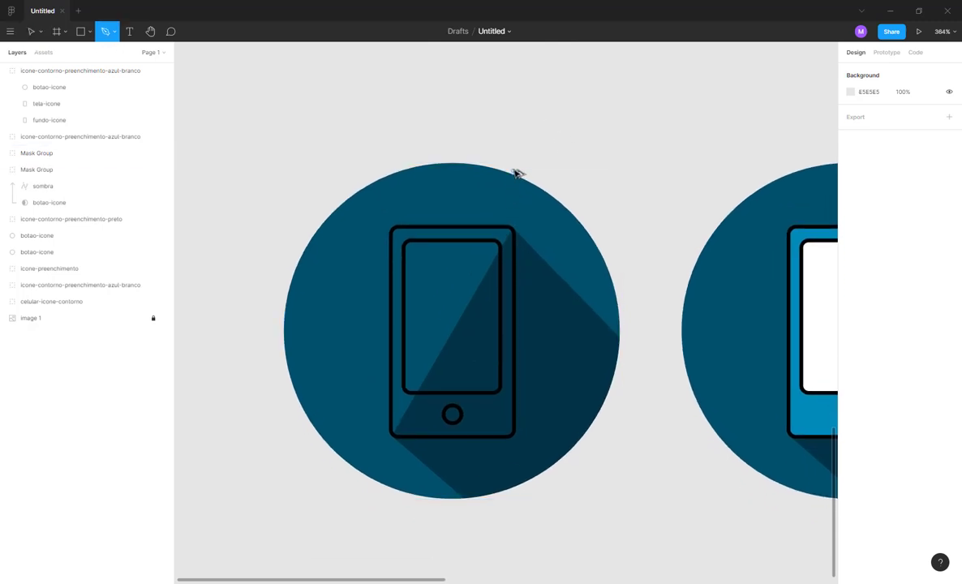
pyautogui.scroll(3, 516, 173)
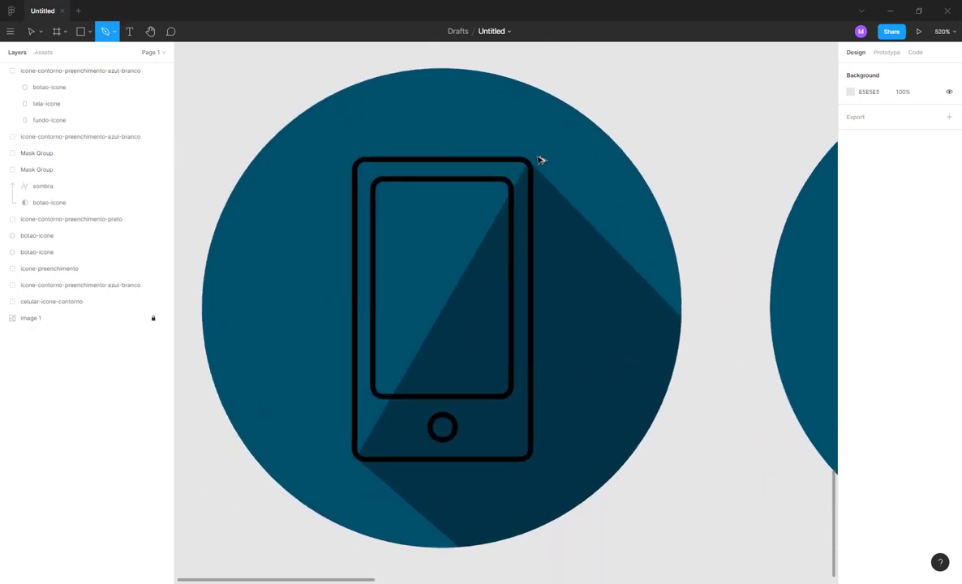
pyautogui.click(531, 148)
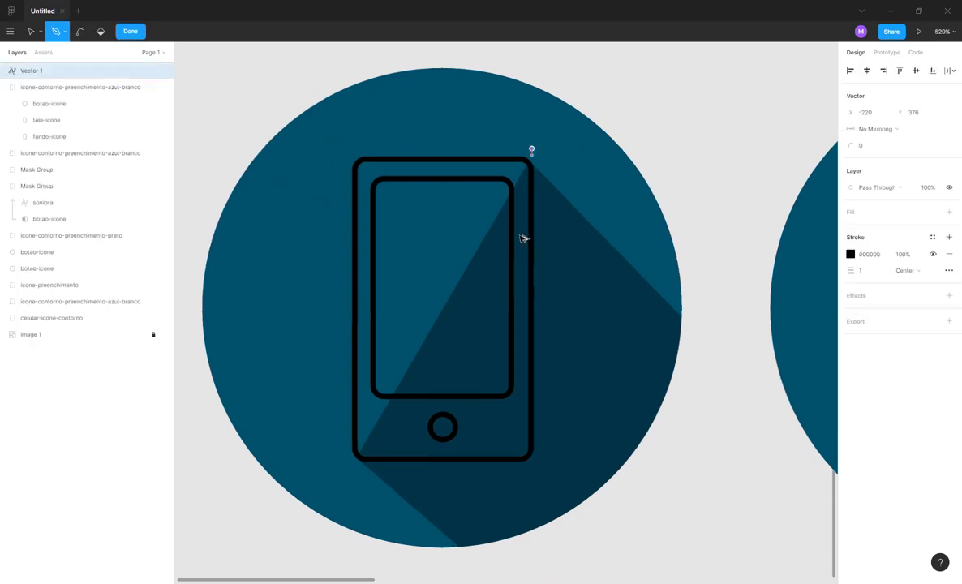
pyautogui.click(531, 451)
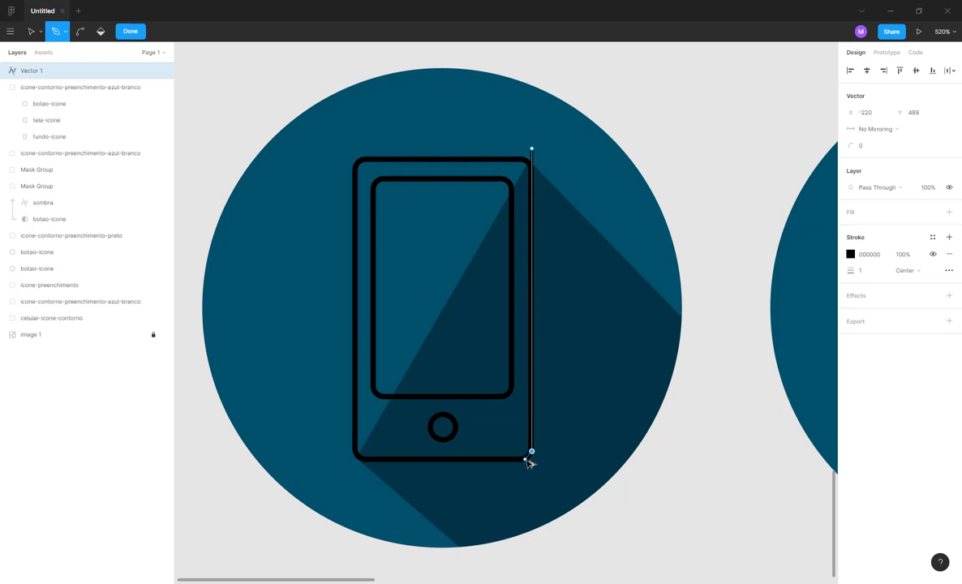
pyautogui.click(375, 459)
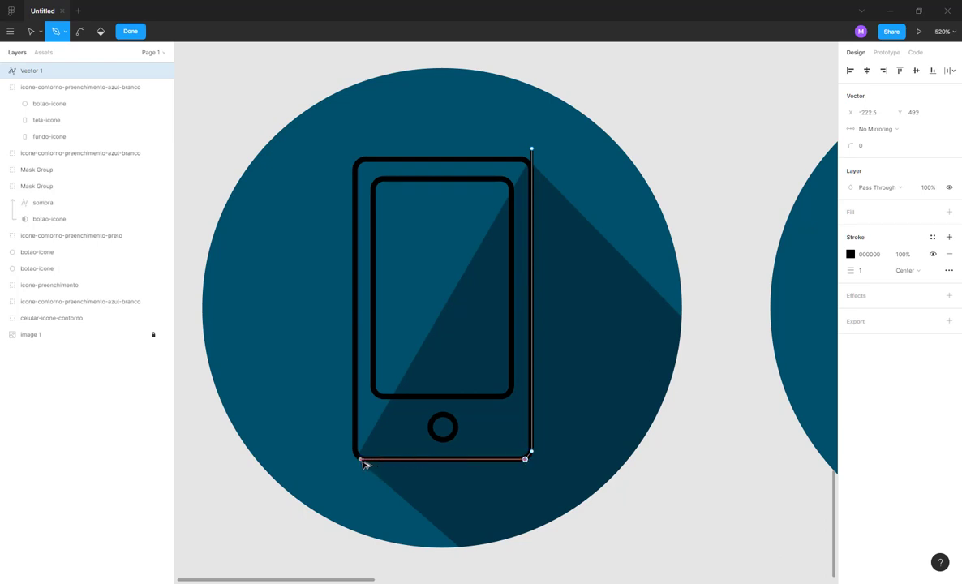
pyautogui.click(325, 459)
pyautogui.moveTo(251, 252); pyautogui.dragTo(249, 267)
pyautogui.click(279, 128)
pyautogui.click(376, 110)
pyautogui.click(458, 115)
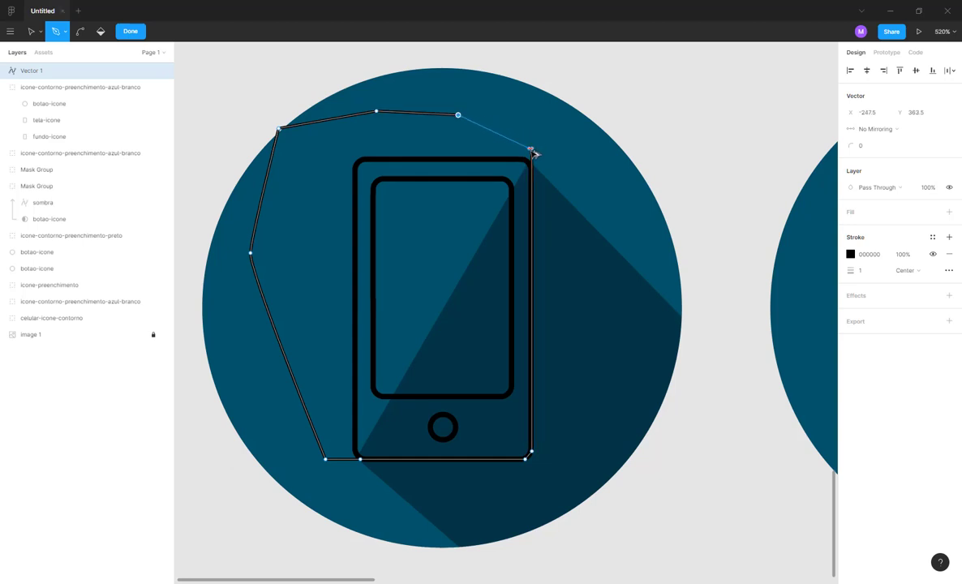
pyautogui.click(533, 150)
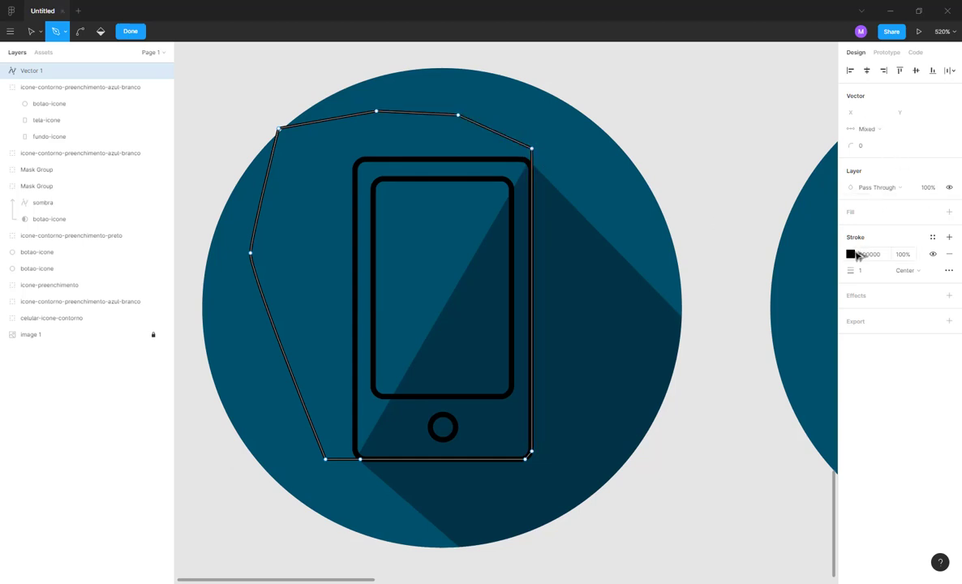
pyautogui.click(852, 213)
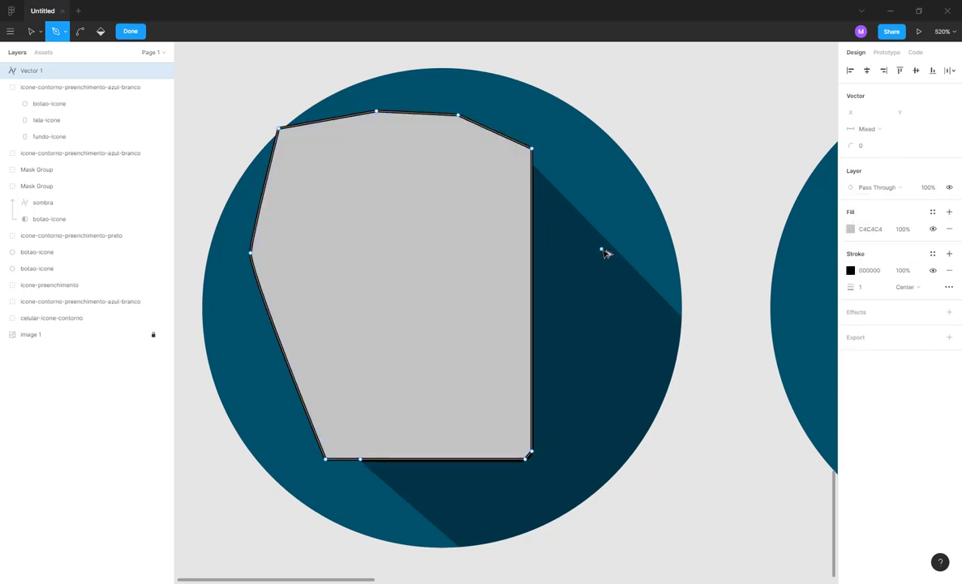
pyautogui.press('Escape')
# - Try moving the grey shape and subtracting it from the masked shadow group, and undo both attempts
pyautogui.moveTo(471, 266); pyautogui.dragTo(277, 251)
pyautogui.hotkey('ctrl', 'z')
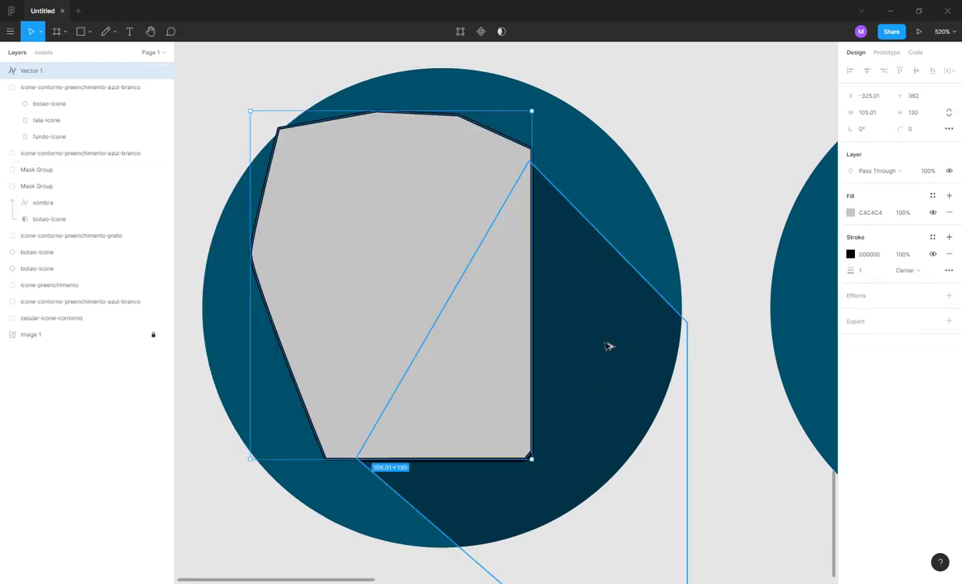
pyautogui.click(736, 466)
pyautogui.click(486, 369)
pyautogui.keyDown('shift'); pyautogui.click(585, 369); pyautogui.keyUp('shift')
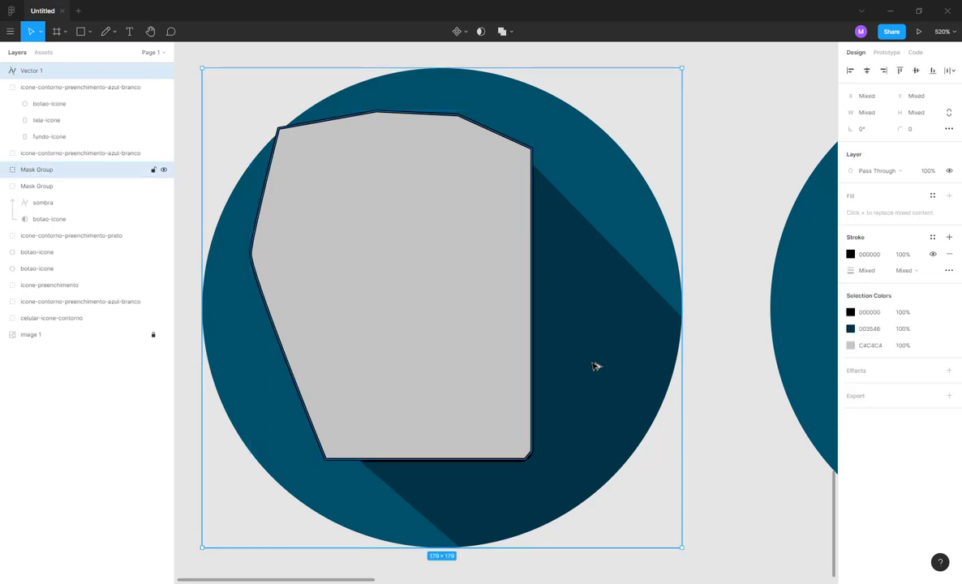
pyautogui.click(511, 32)
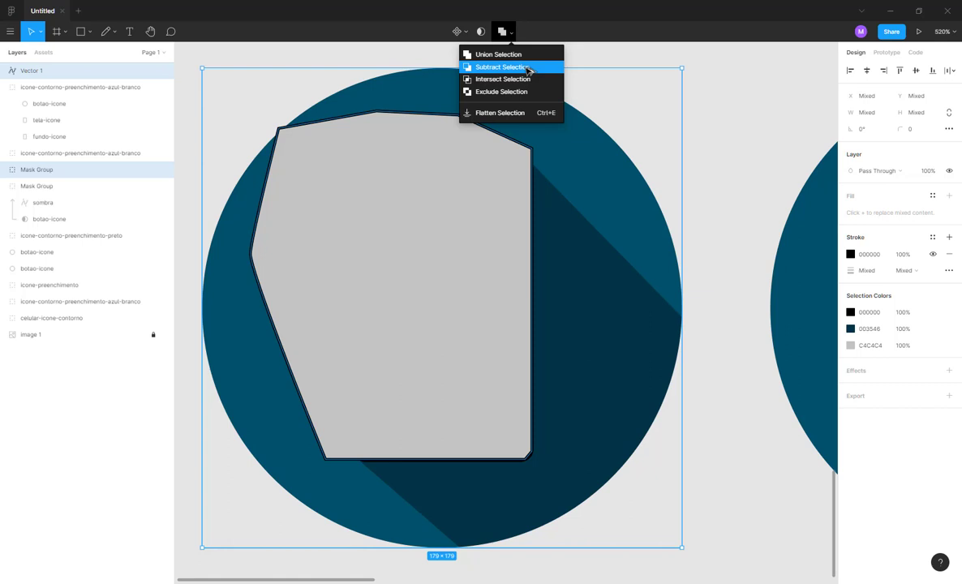
pyautogui.click(527, 69)
pyautogui.hotkey('ctrl', 'z')
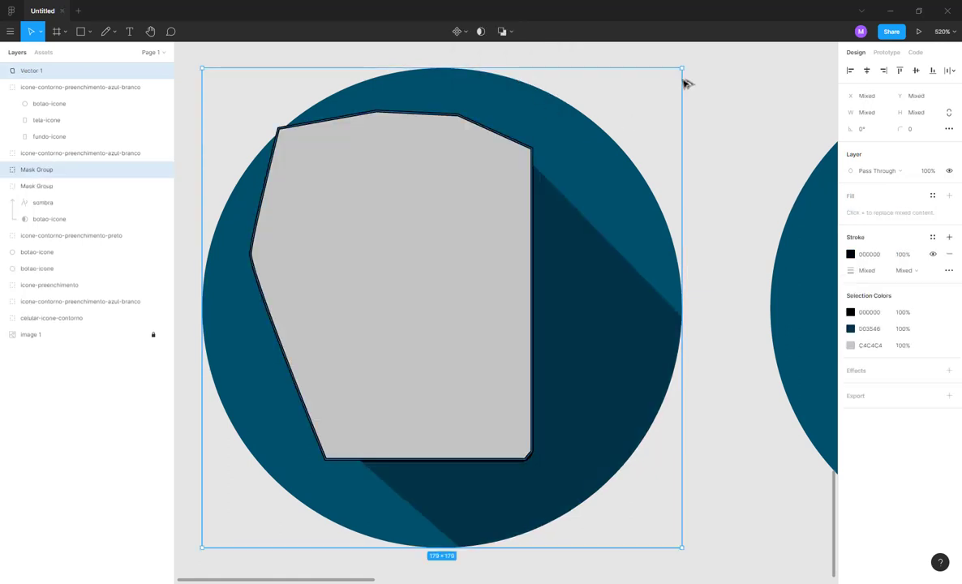
# - Remove the stroke from the grey shape covering the phone and shift the shape left to X -328
pyautogui.click(700, 158)
pyautogui.click(472, 215)
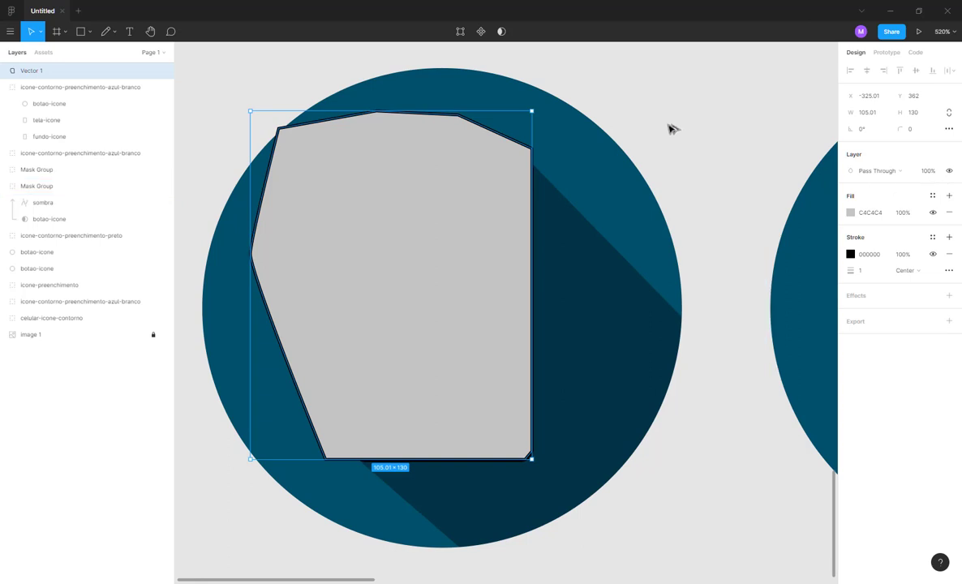
pyautogui.click(646, 161)
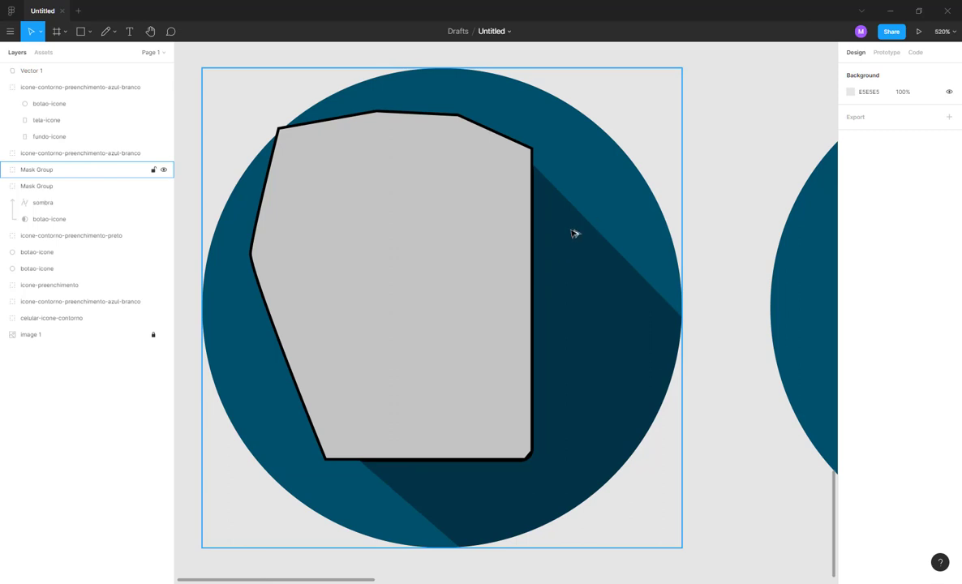
pyautogui.click(597, 264)
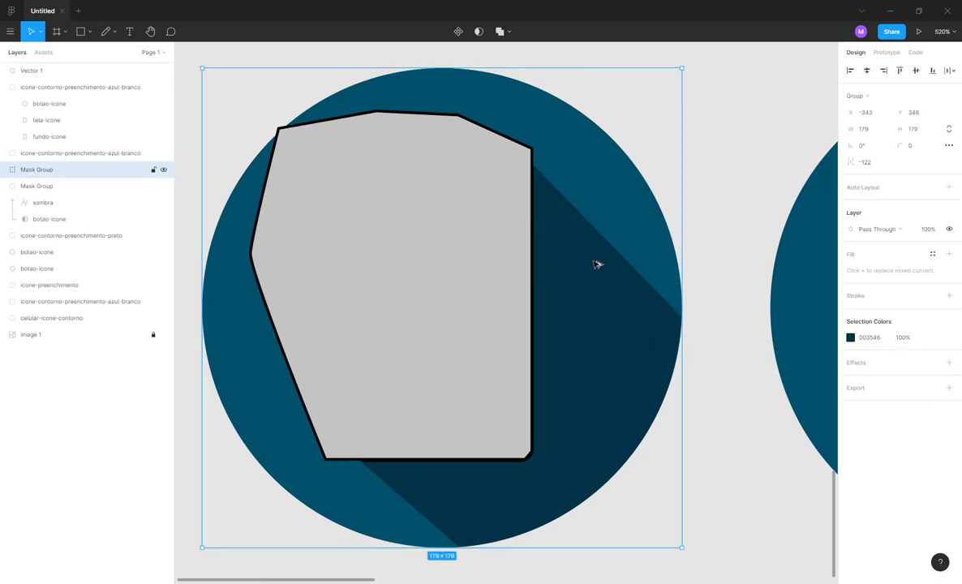
pyautogui.click(496, 258)
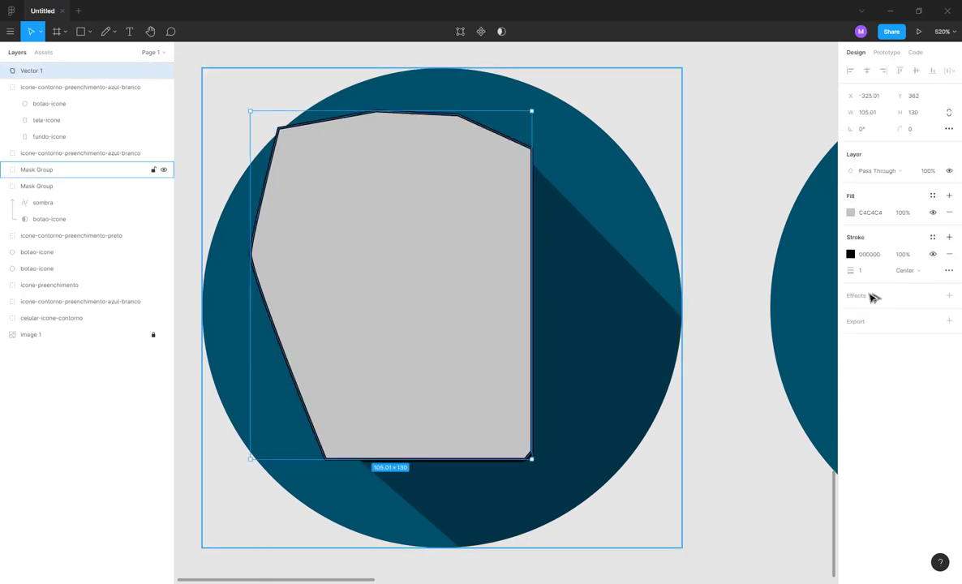
pyautogui.click(951, 255)
pyautogui.click(722, 157)
pyautogui.moveTo(451, 268); pyautogui.dragTo(449, 268)
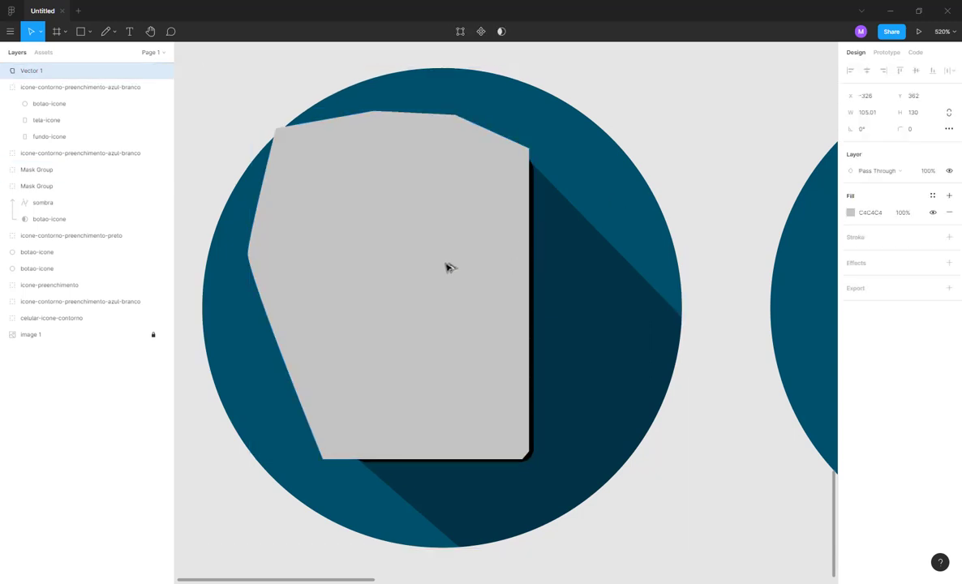
# - Try masking the grey shape with the left icon's masked shadow group, and undo the mask
pyautogui.press('Escape')
pyautogui.click(577, 288)
pyautogui.click(679, 155)
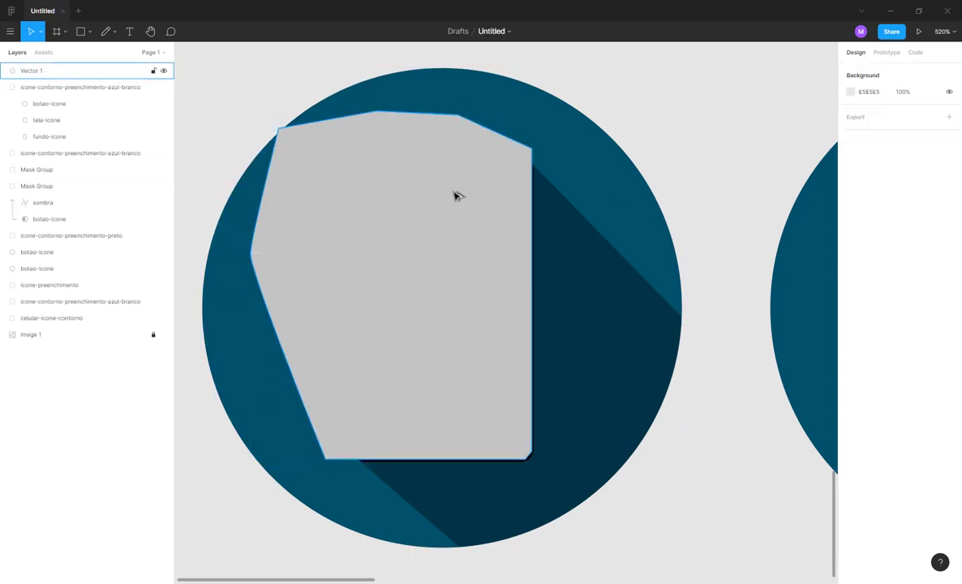
pyautogui.click(456, 195)
pyautogui.keyDown('shift'); pyautogui.click(621, 326); pyautogui.keyUp('shift')
pyautogui.click(478, 31)
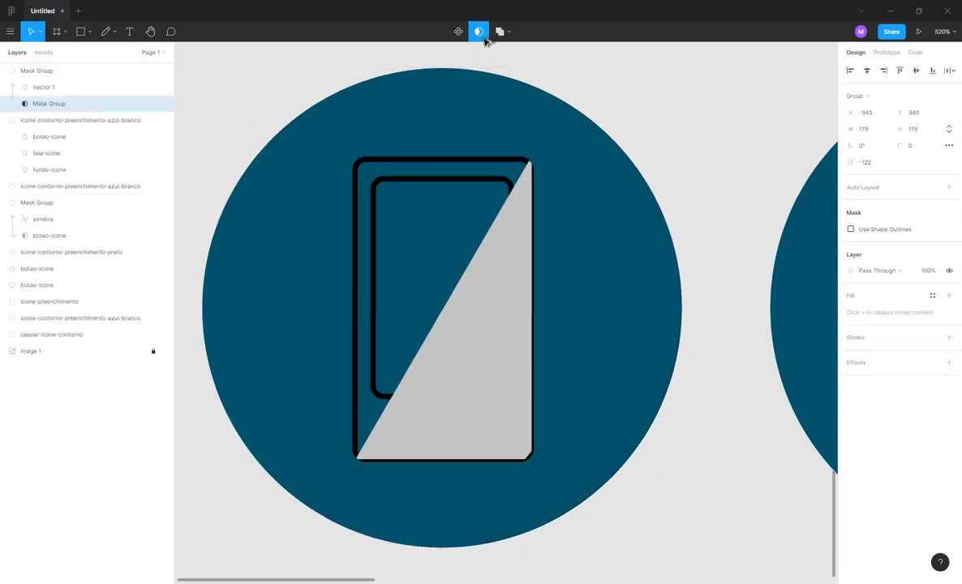
pyautogui.click(479, 32)
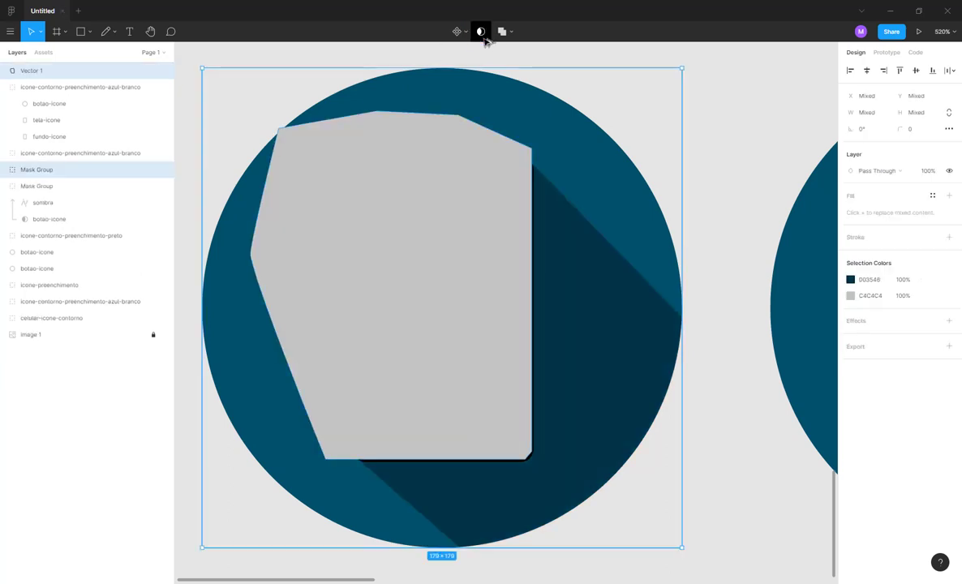
# - Edit the grey shape's anchor points, moving the two top ones outside the circle, one to its upper right and one to its lower right
pyautogui.doubleClick(455, 201)
pyautogui.moveTo(462, 249); pyautogui.dragTo(381, 185)
pyautogui.scroll(2, 380, 185)
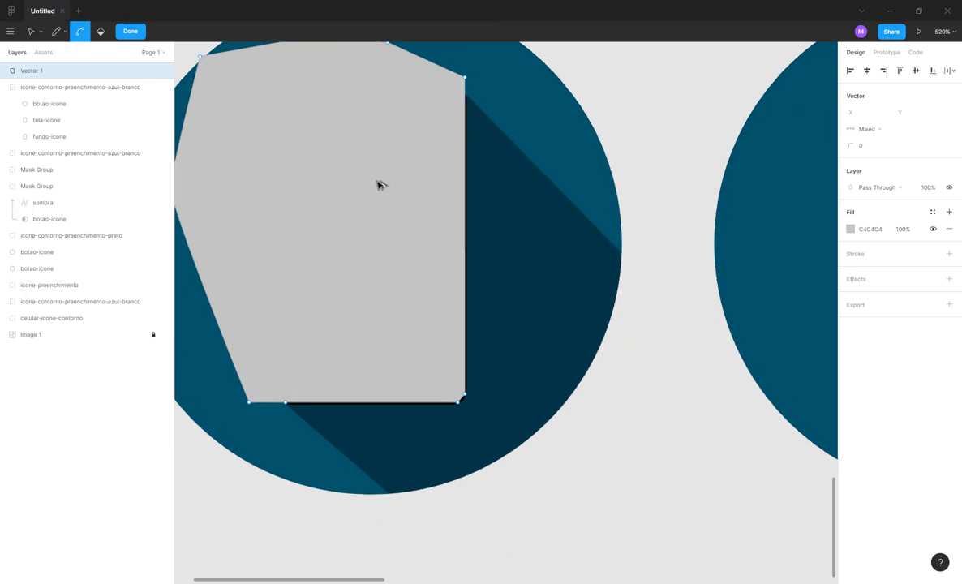
pyautogui.scroll(-5, 380, 185)
pyautogui.scroll(2, 380, 185)
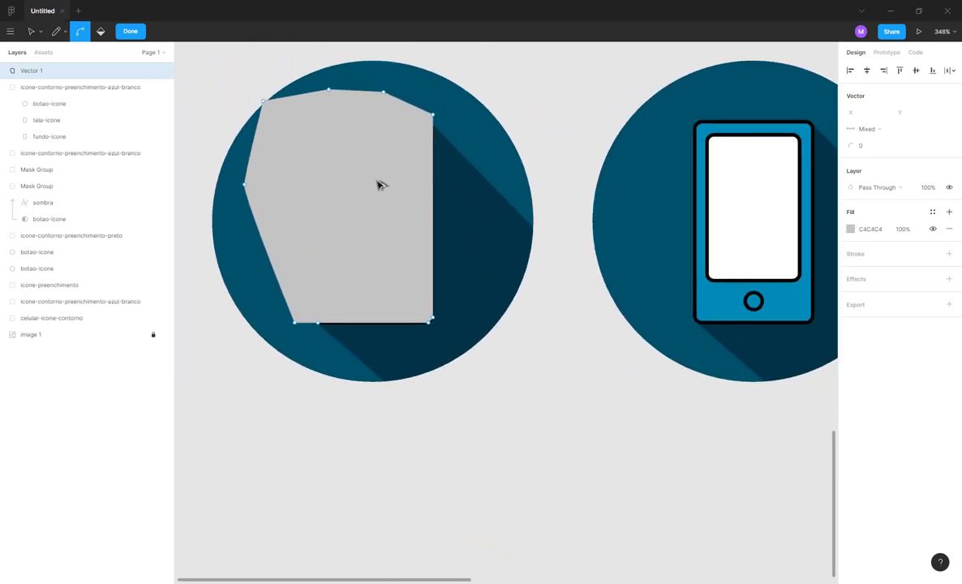
pyautogui.press('v')
pyautogui.scroll(2, 416, 232)
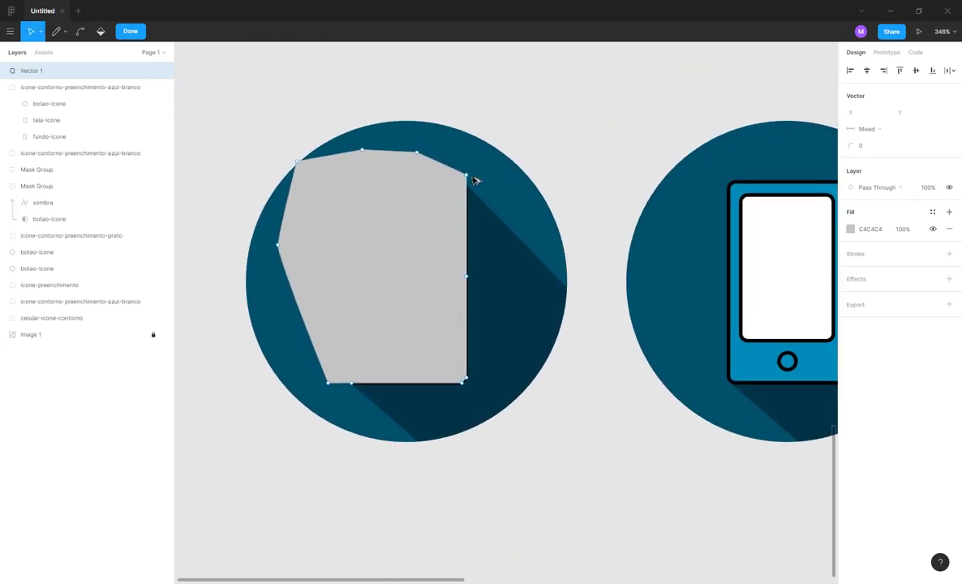
pyautogui.moveTo(419, 153); pyautogui.dragTo(554, 98)
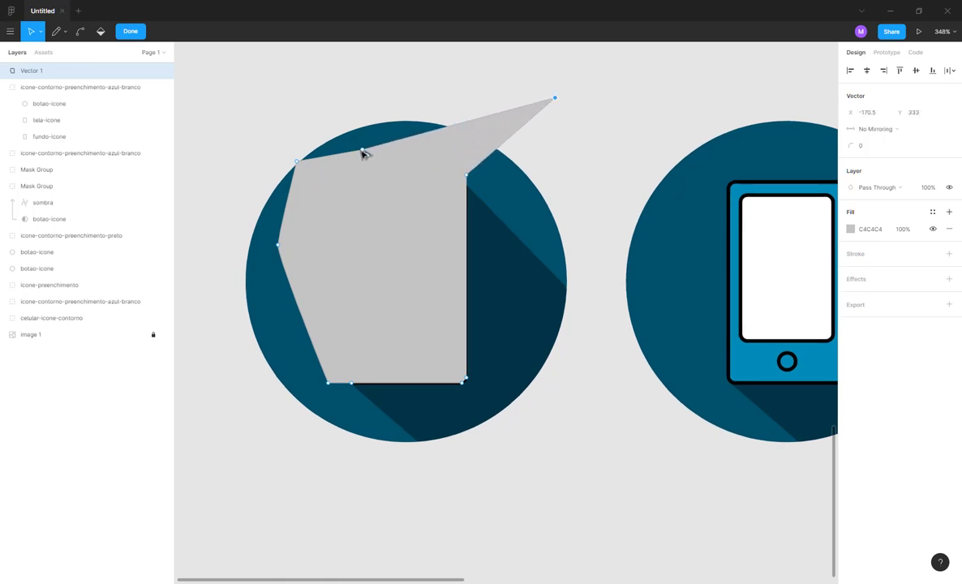
pyautogui.moveTo(364, 153); pyautogui.dragTo(620, 412)
# - Move the grey shape's upper-left and left anchor points below the circle so it covers the shadow area outside the phone
pyautogui.moveTo(297, 162); pyautogui.dragTo(559, 478)
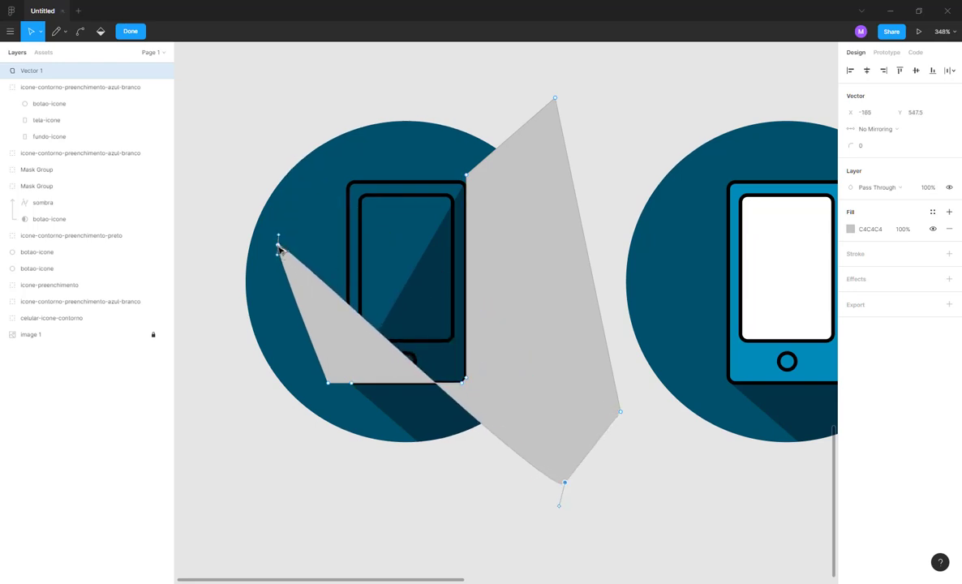
pyautogui.moveTo(278, 244); pyautogui.dragTo(398, 539)
pyautogui.moveTo(565, 483); pyautogui.dragTo(590, 503)
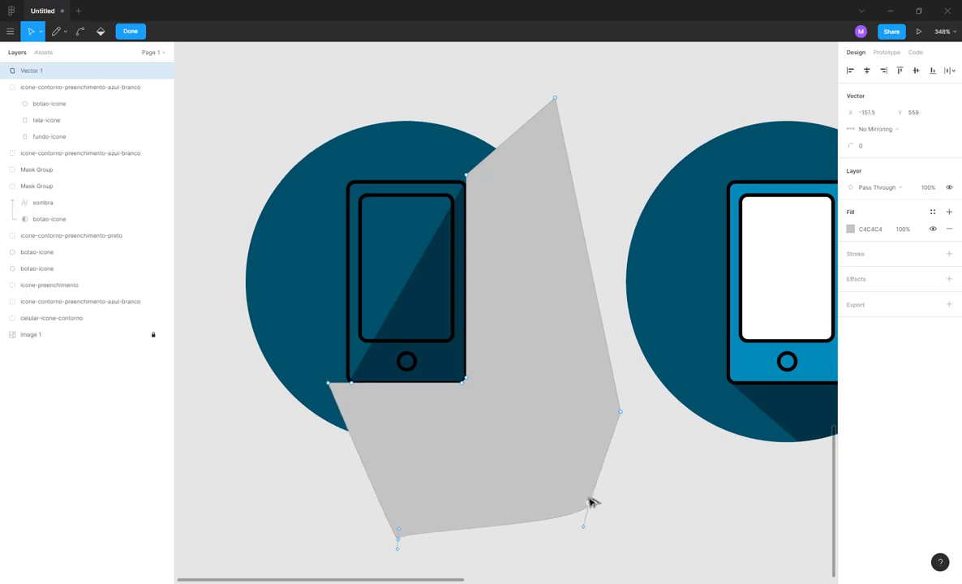
pyautogui.press('Escape')
pyautogui.press('Escape')
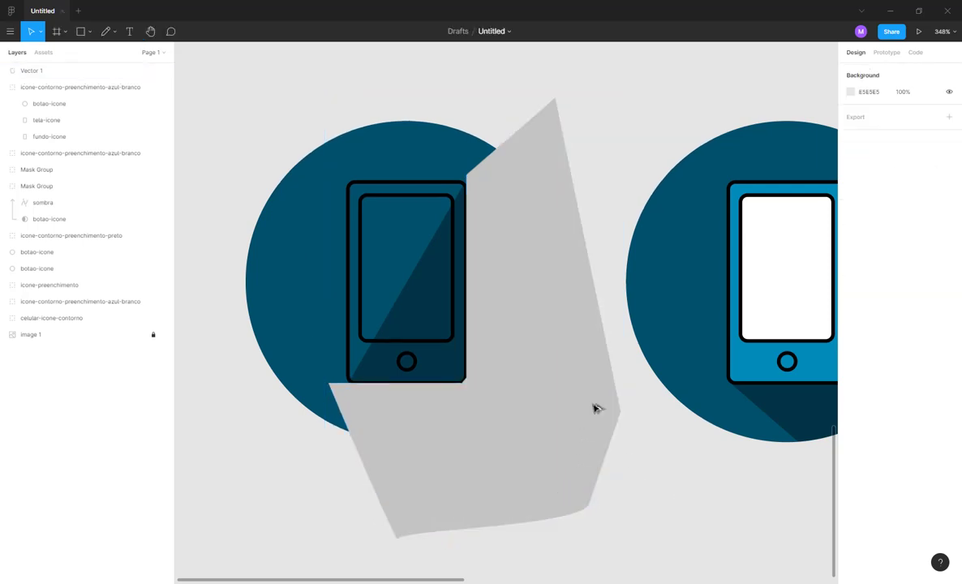
pyautogui.click(571, 368)
pyautogui.keyDown('shift'); pyautogui.click(432, 245); pyautogui.keyUp('shift')
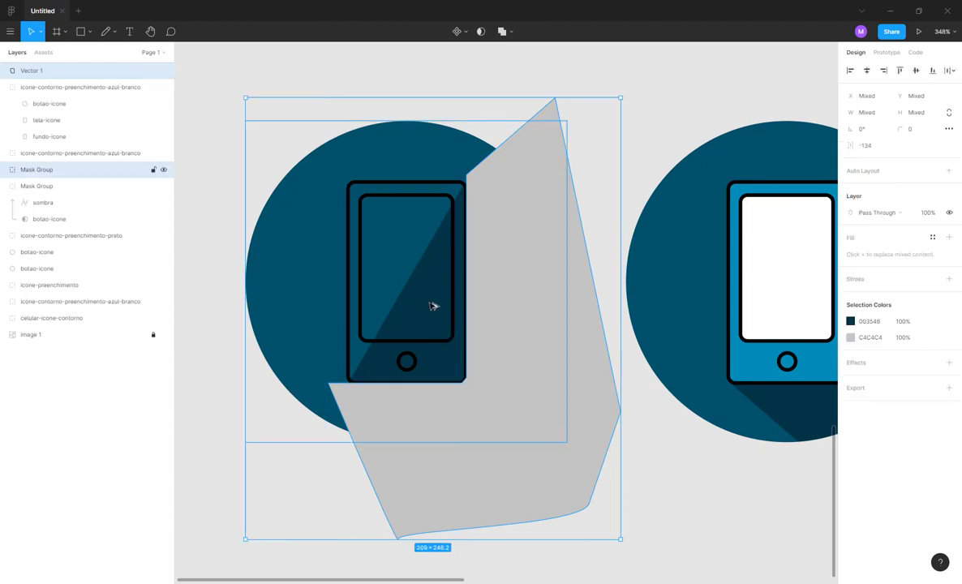
pyautogui.press('Escape')
pyautogui.click(354, 258)
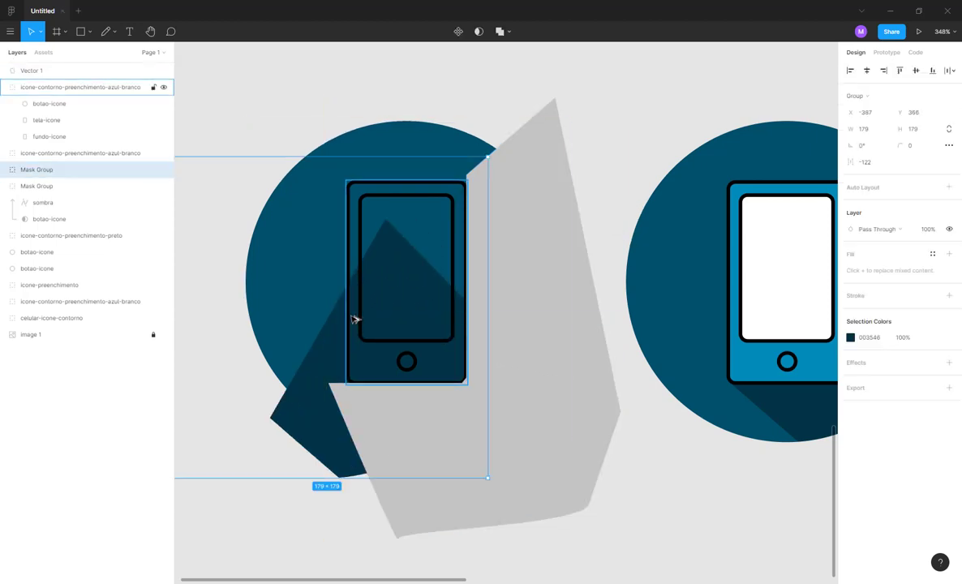
pyautogui.press('Escape')
pyautogui.click(573, 422)
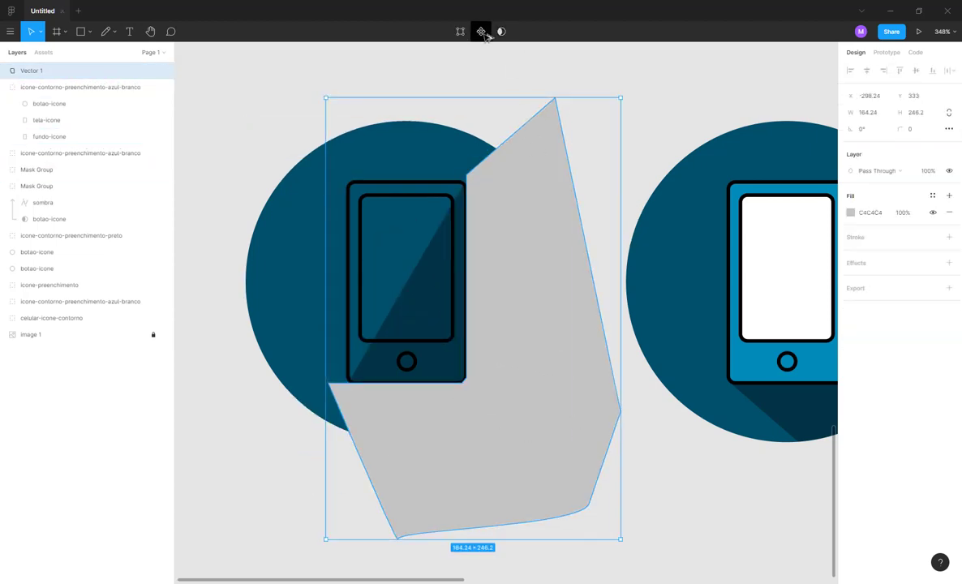
pyautogui.click(582, 74)
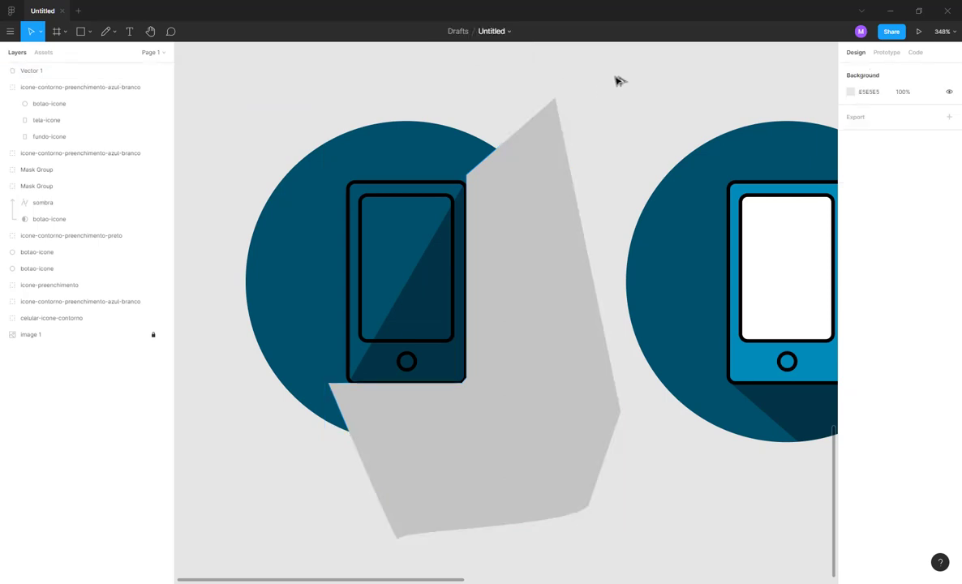
# - Mask the reshaped grey vector with the left icon's masked shadow group
pyautogui.click(381, 374)
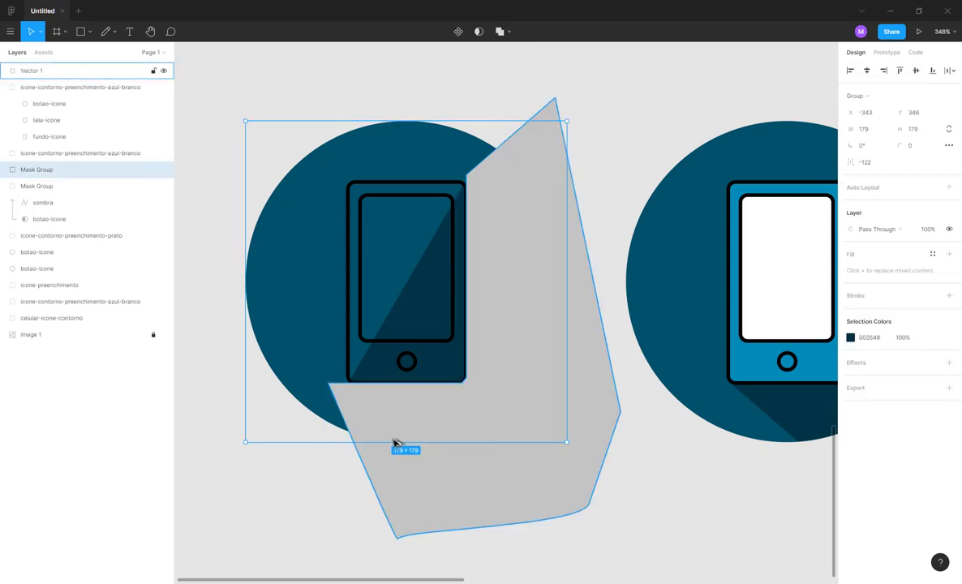
pyautogui.keyDown('shift'); pyautogui.click(423, 243); pyautogui.keyUp('shift')
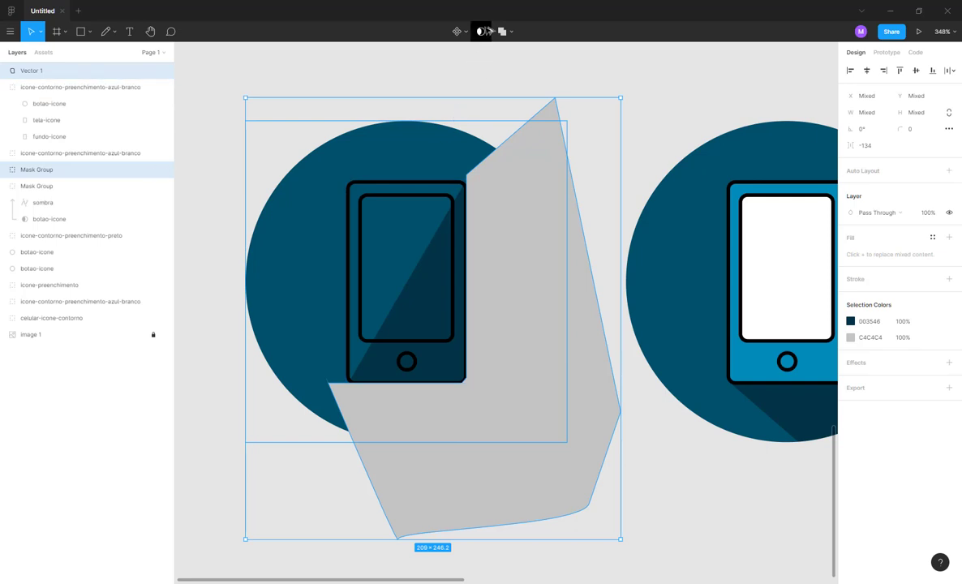
pyautogui.click(479, 31)
pyautogui.click(608, 135)
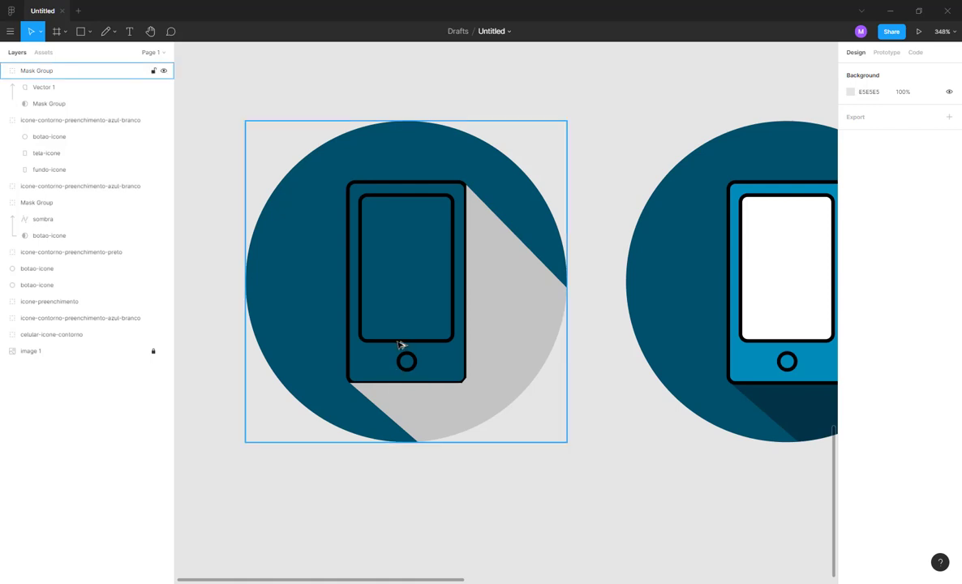
# - Recolour the left icon's grey shadow by sampling the circle's blue 005069 and darkening it to 003545
pyautogui.click(498, 341)
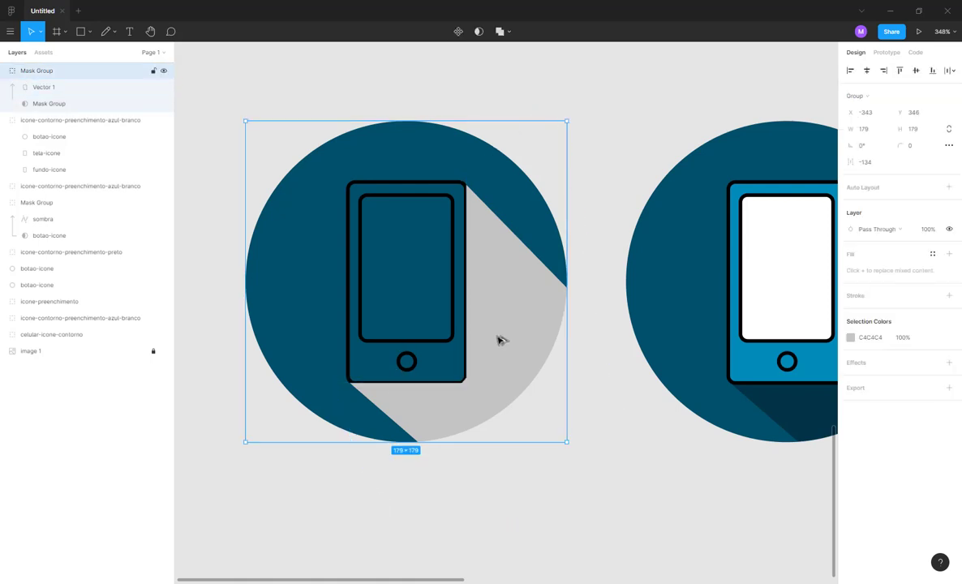
pyautogui.click(854, 341)
pyautogui.moveTo(786, 385); pyautogui.dragTo(840, 420)
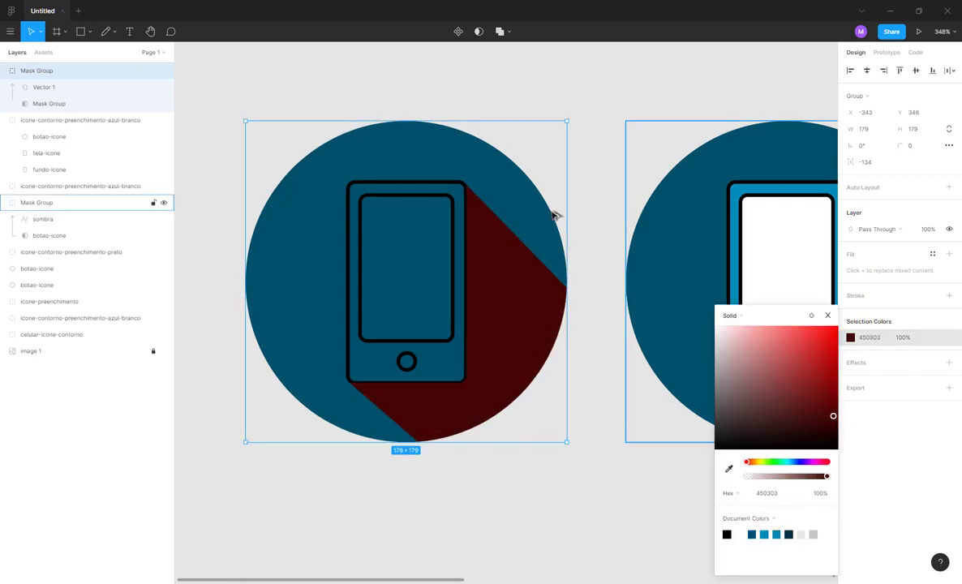
pyautogui.press('i')
pyautogui.click(528, 197)
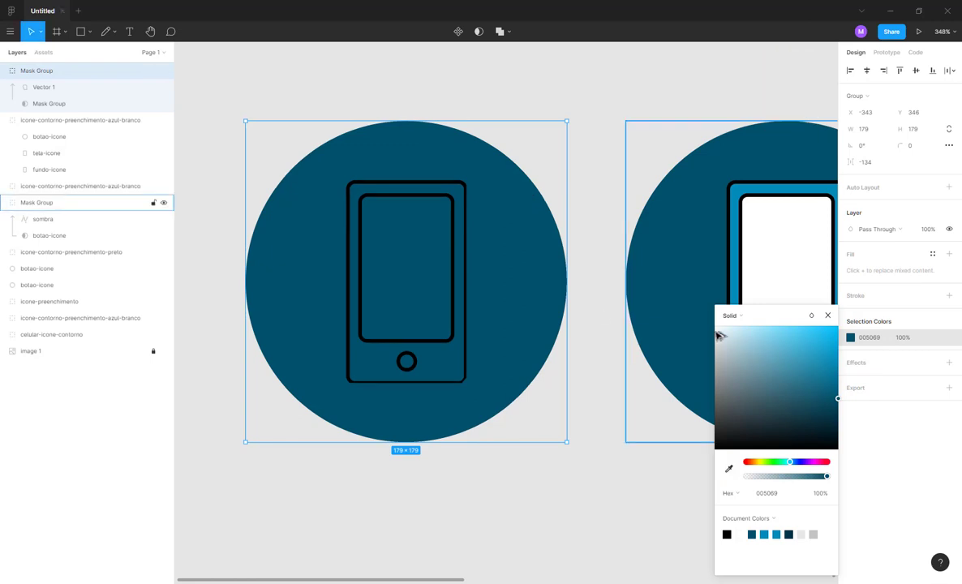
pyautogui.moveTo(840, 403); pyautogui.dragTo(846, 423)
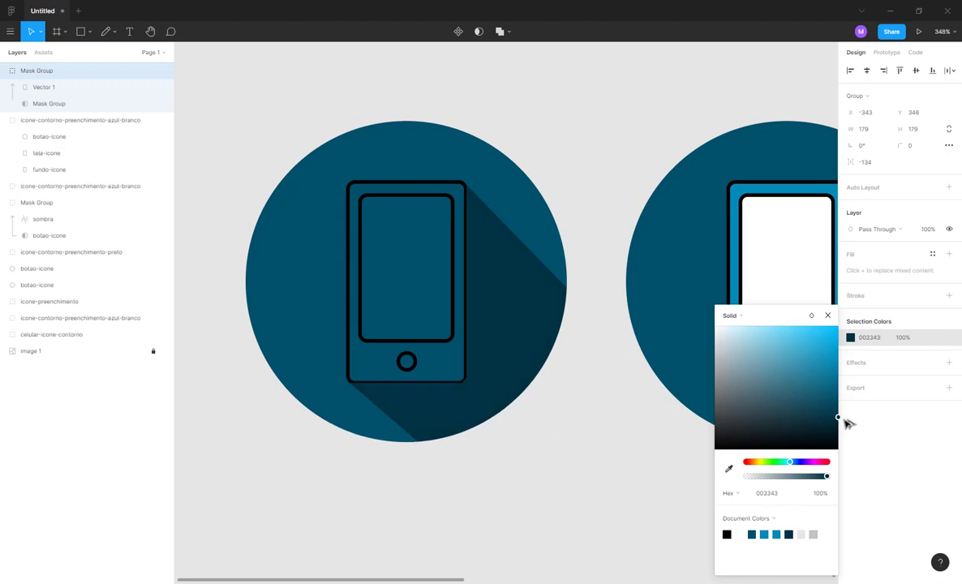
pyautogui.click(455, 213)
pyautogui.click(455, 212)
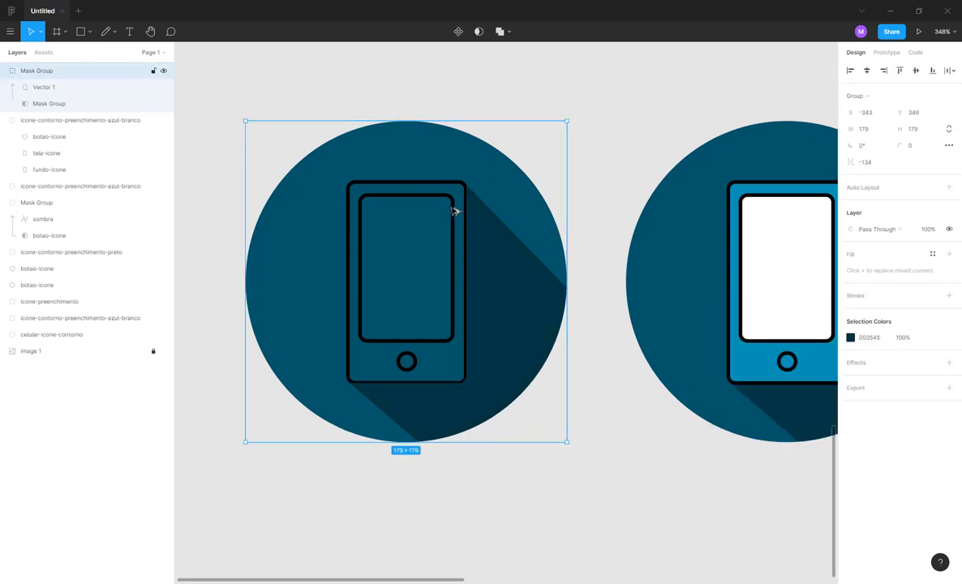
# - Rename the left icon's outer mask group as sombra, and collapse it and the phone outline group in the layer list
pyautogui.click(425, 202)
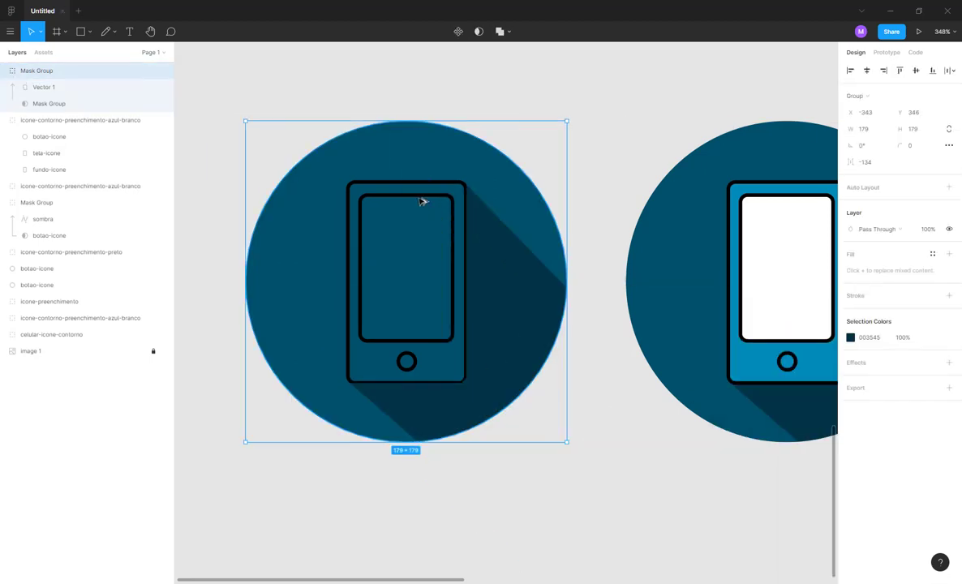
pyautogui.click(5, 71)
pyautogui.doubleClick(36, 71)
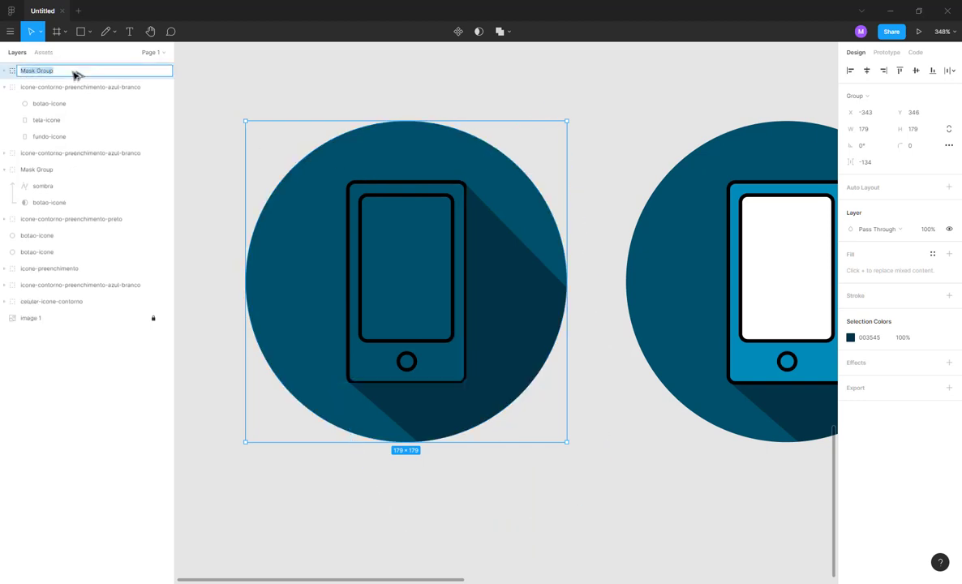
pyautogui.write('sombra')
pyautogui.press('Return')
pyautogui.click(5, 86)
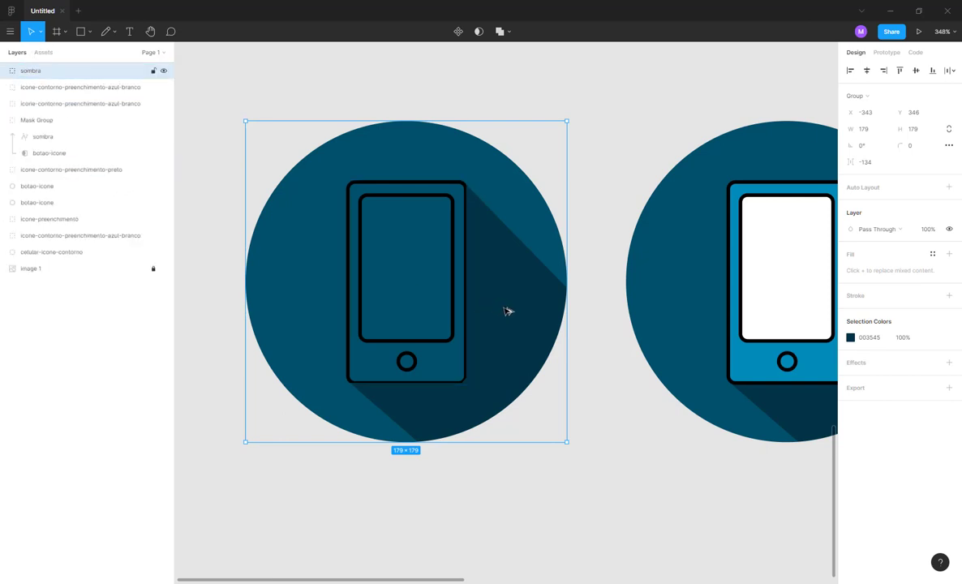
# - Move the sombra group one level down in the layer order, behind the left icon's phone outline
pyautogui.scroll(5, 472, 436)
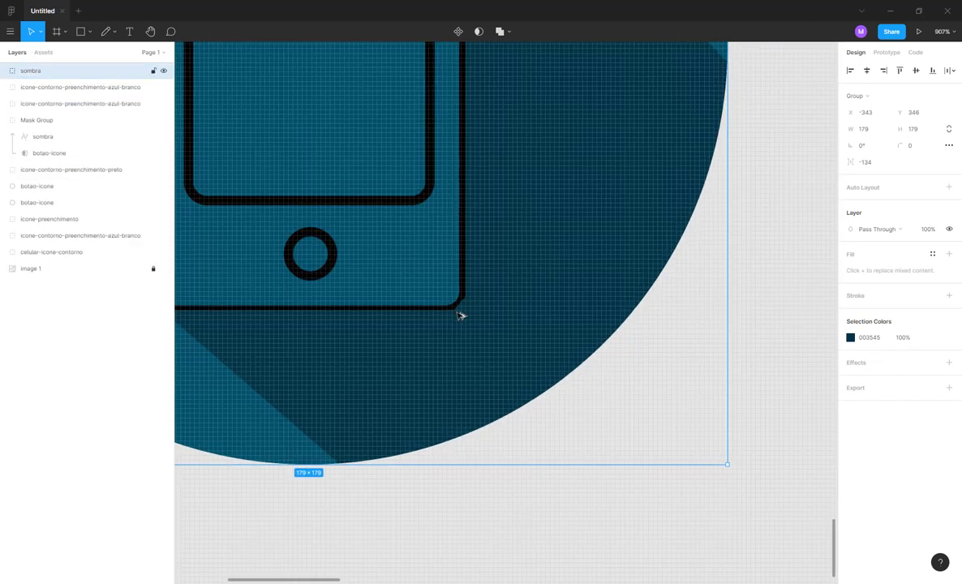
pyautogui.scroll(-2, 380, 301)
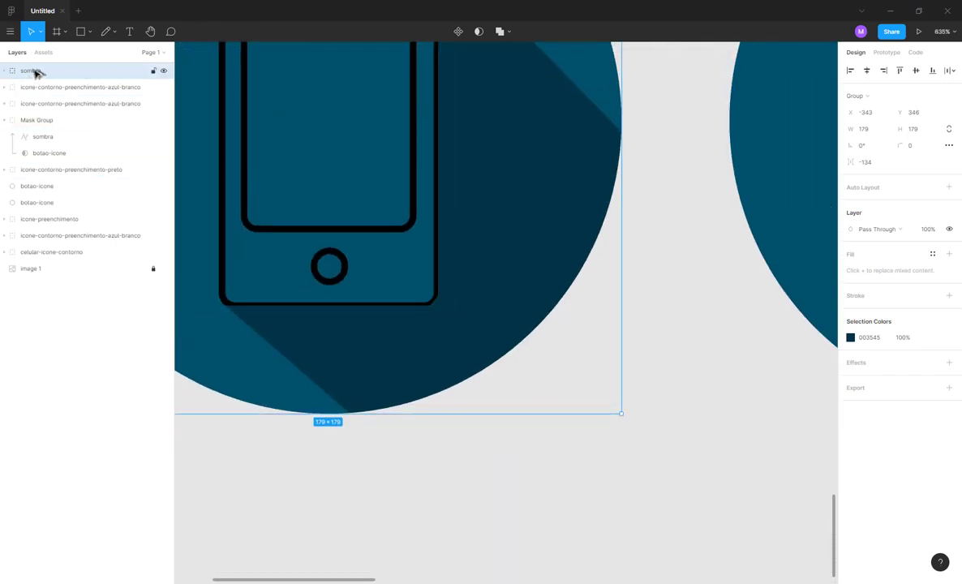
pyautogui.moveTo(35, 73); pyautogui.dragTo(35, 96)
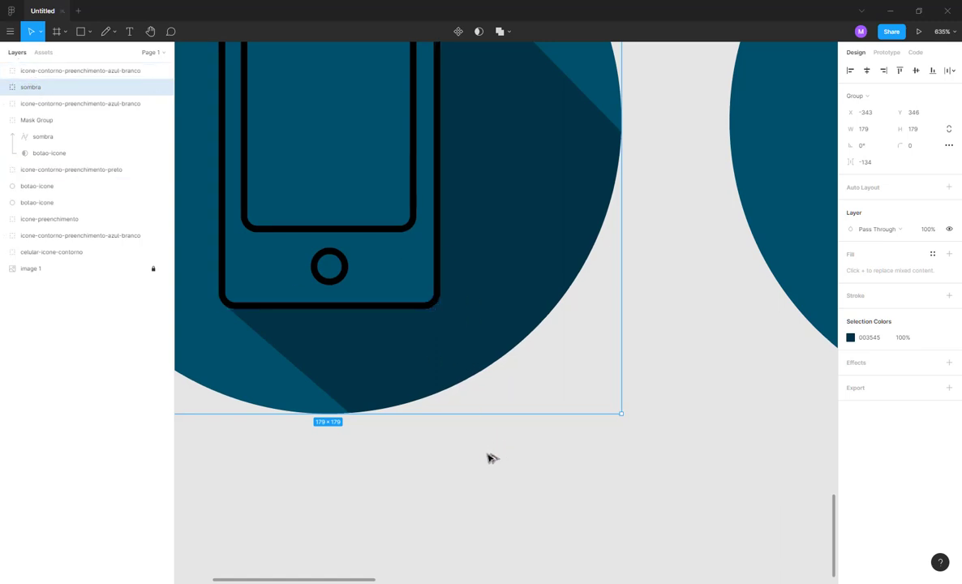
# - Rename the left icon's phone outline group as icone-contorno
pyautogui.moveTo(490, 458); pyautogui.dragTo(609, 551)
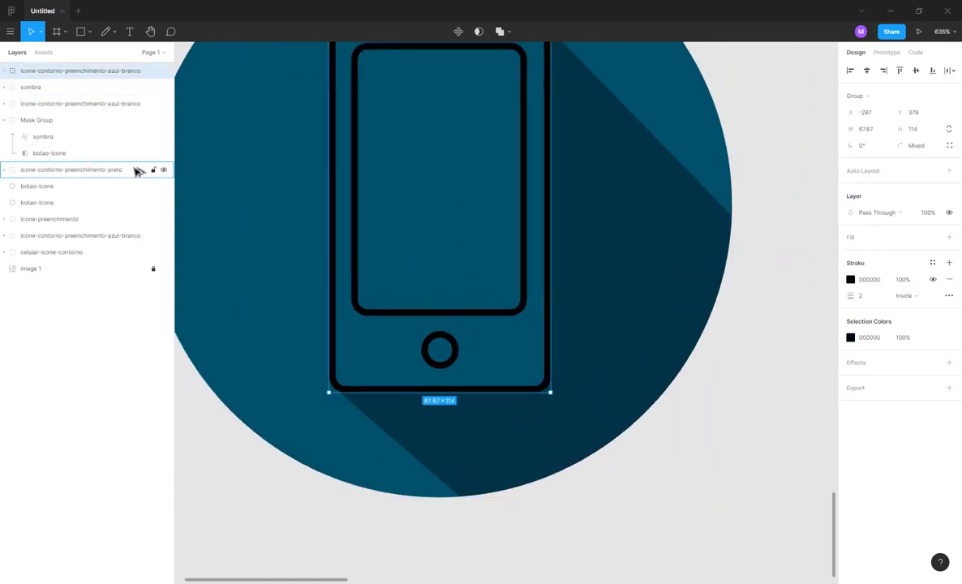
pyautogui.doubleClick(81, 72)
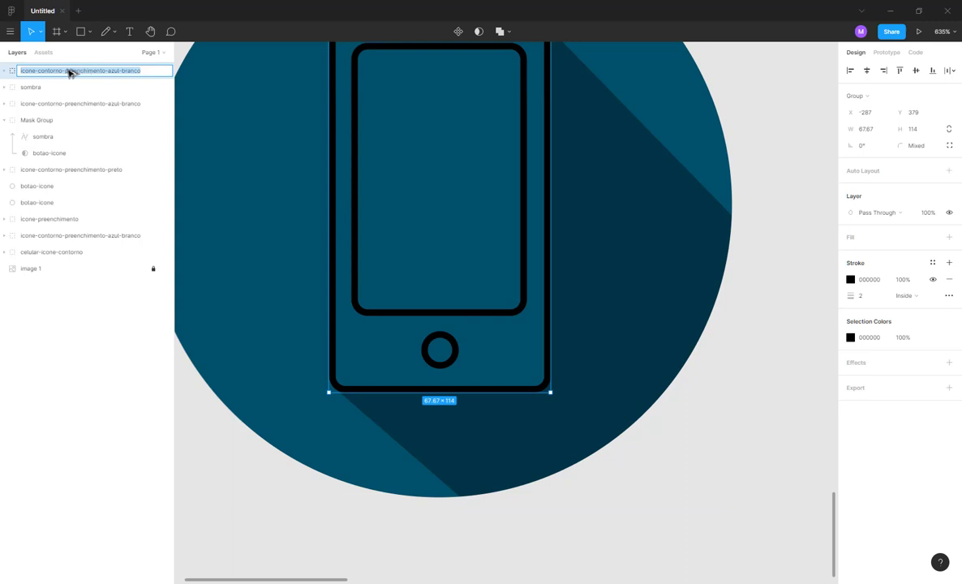
pyautogui.click(65, 72)
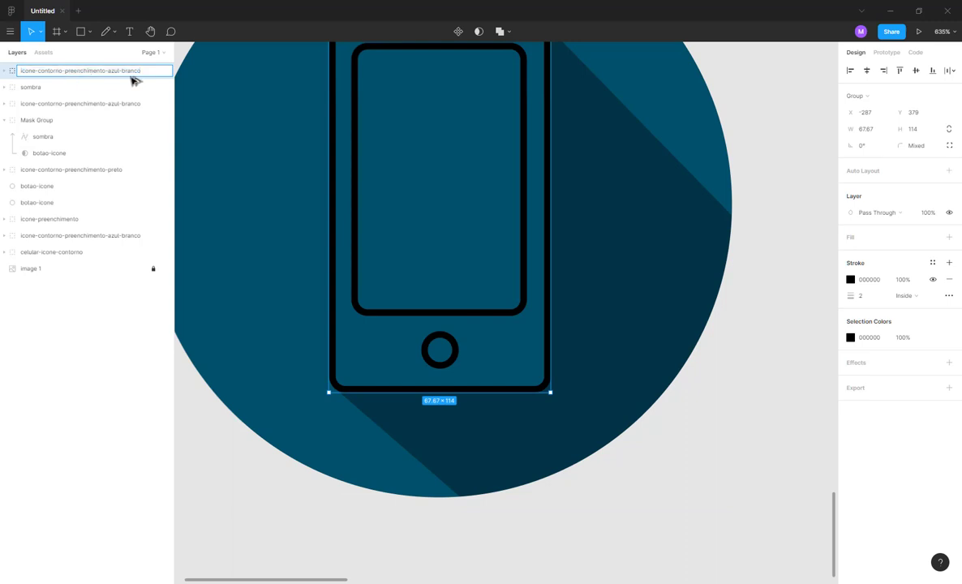
pyautogui.hotkey('ctrl', 'shift', 'Right')
pyautogui.press('BackSpace')
pyautogui.press('BackSpace')
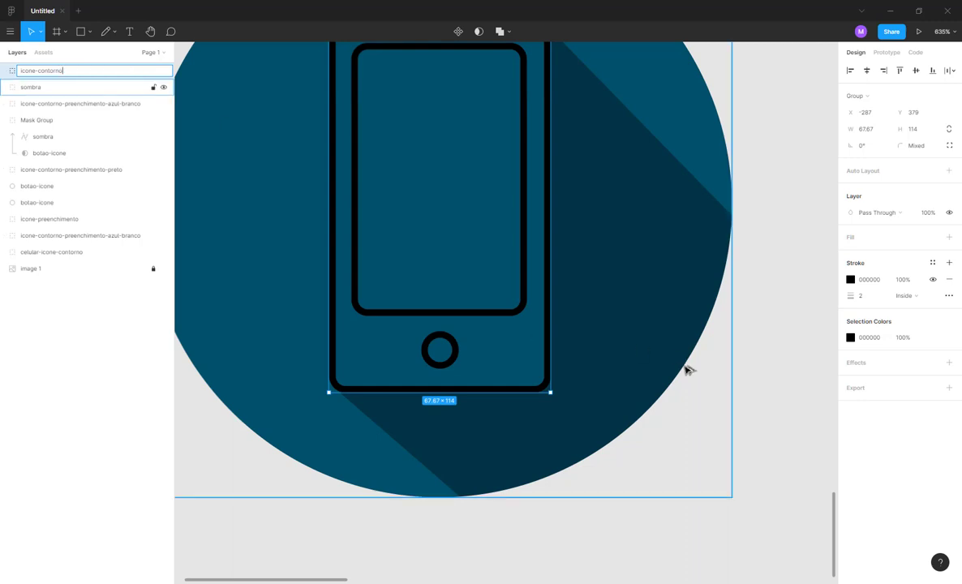
pyautogui.click(763, 369)
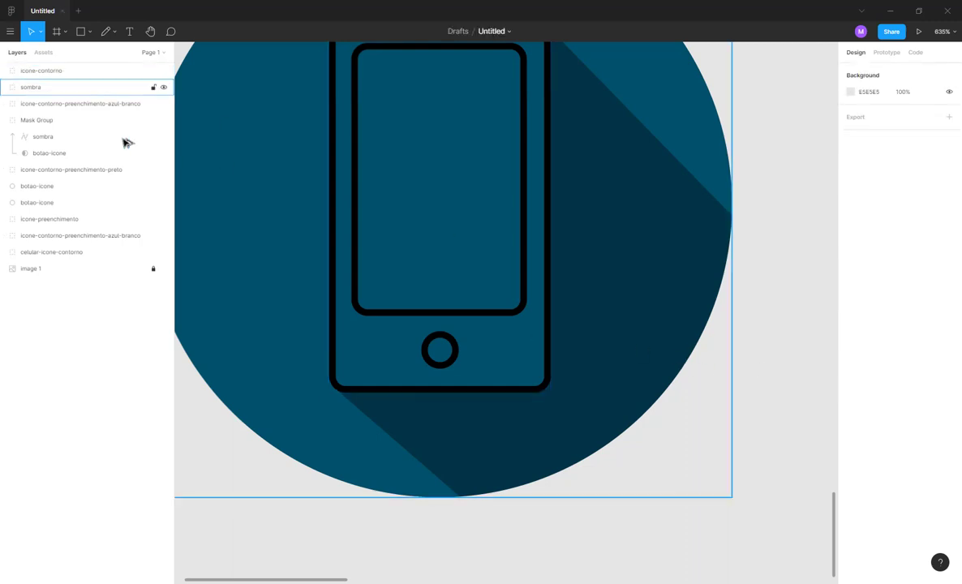
# - Collapse the right icon's mask group in the layer list and rename it as sombra
pyautogui.click(52, 136)
pyautogui.click(5, 122)
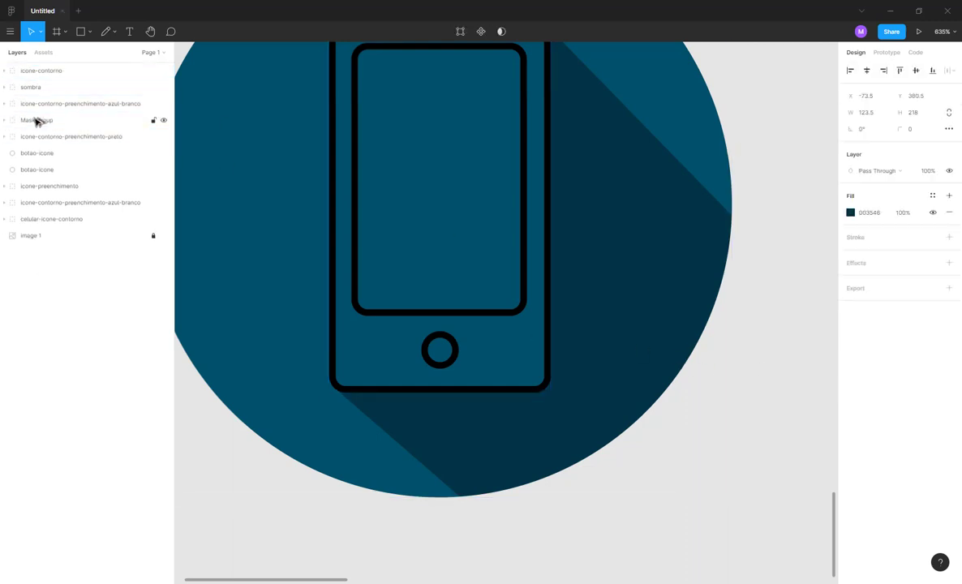
pyautogui.doubleClick(50, 120)
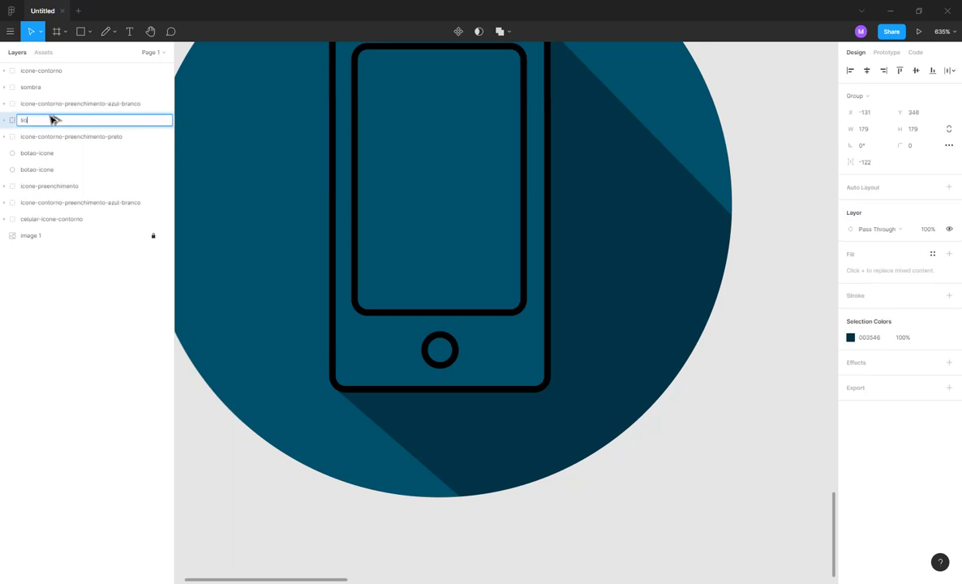
pyautogui.write('sombra')
pyautogui.press('Return')
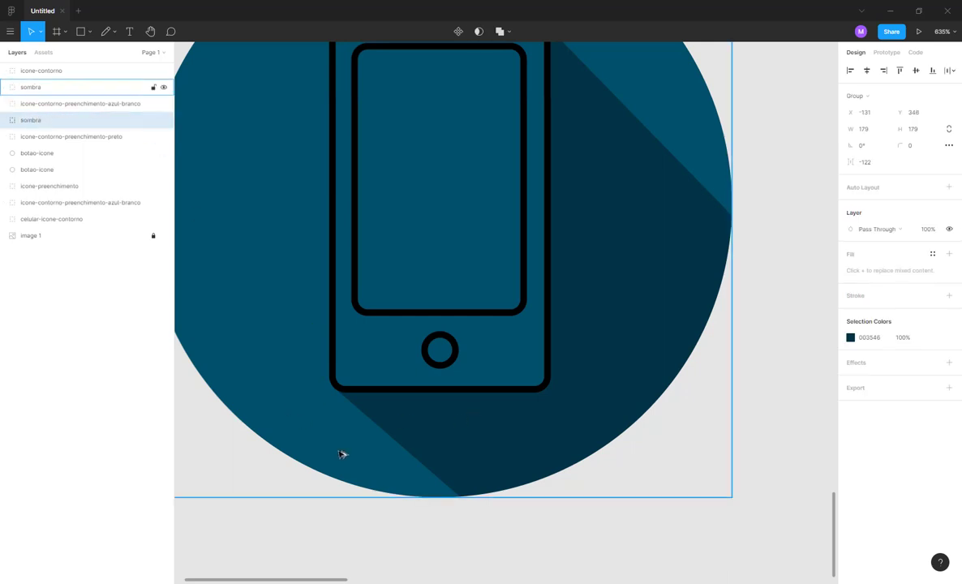
# - Group the left icon's phone outline, shadow and circle, and rename the group as icone-circulo-contorno
pyautogui.keyDown('ctrl'); pyautogui.scroll(-5, 377, 361); pyautogui.keyUp('ctrl')
pyautogui.scroll(2, 378, 350)
pyautogui.moveTo(262, 173); pyautogui.dragTo(485, 426)
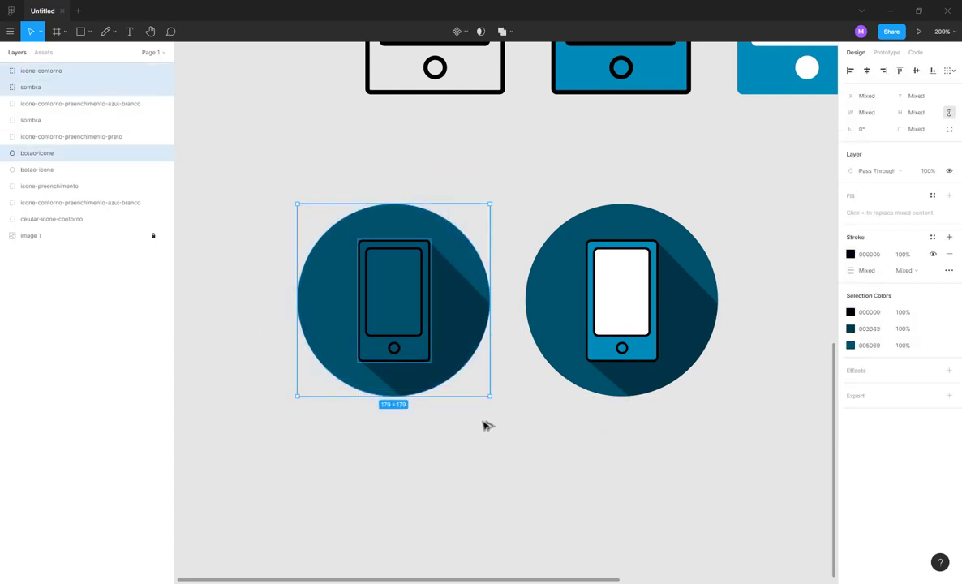
pyautogui.hotkey('ctrl', 'g')
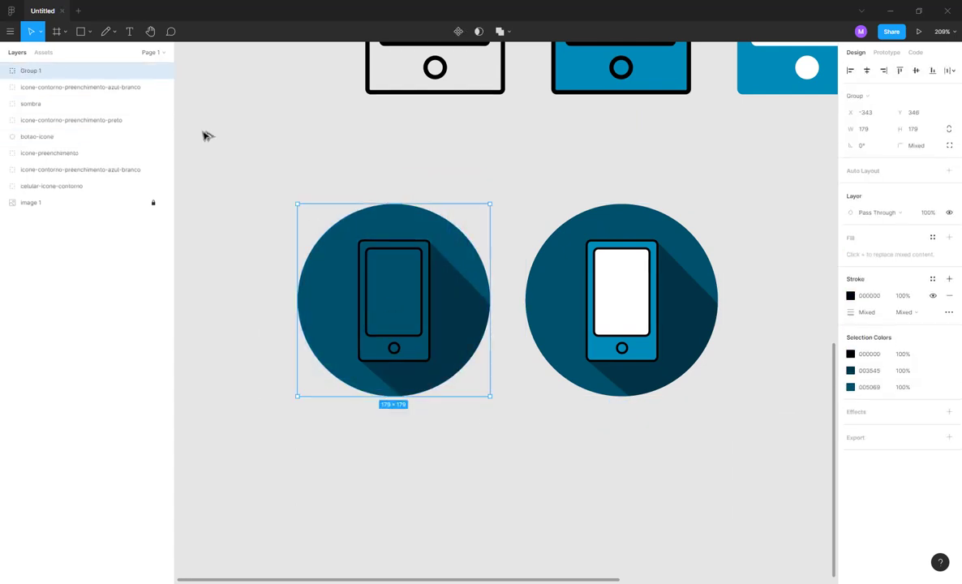
pyautogui.click(165, 73)
pyautogui.click(165, 72)
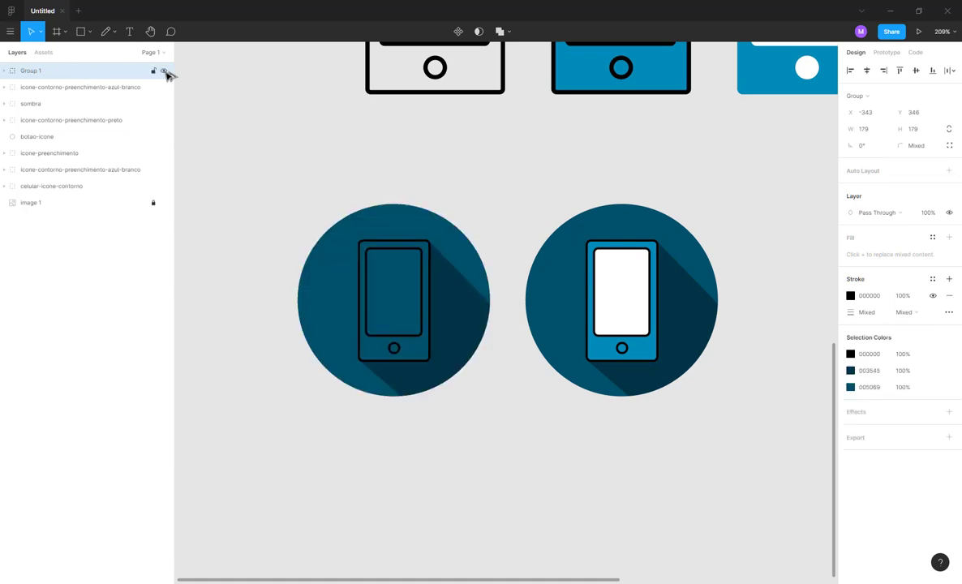
pyautogui.click(165, 73)
pyautogui.click(165, 73)
pyautogui.doubleClick(36, 70)
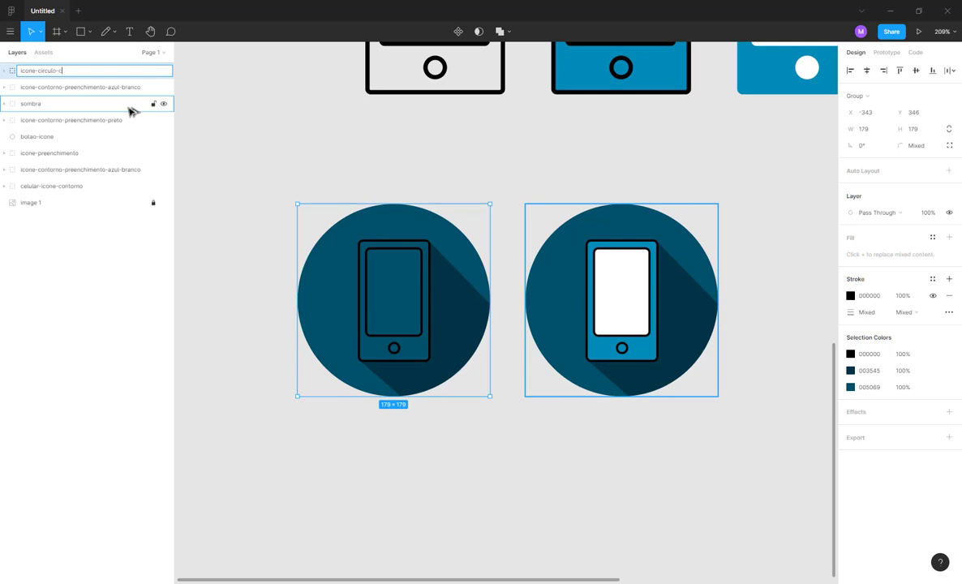
pyautogui.press('Return')
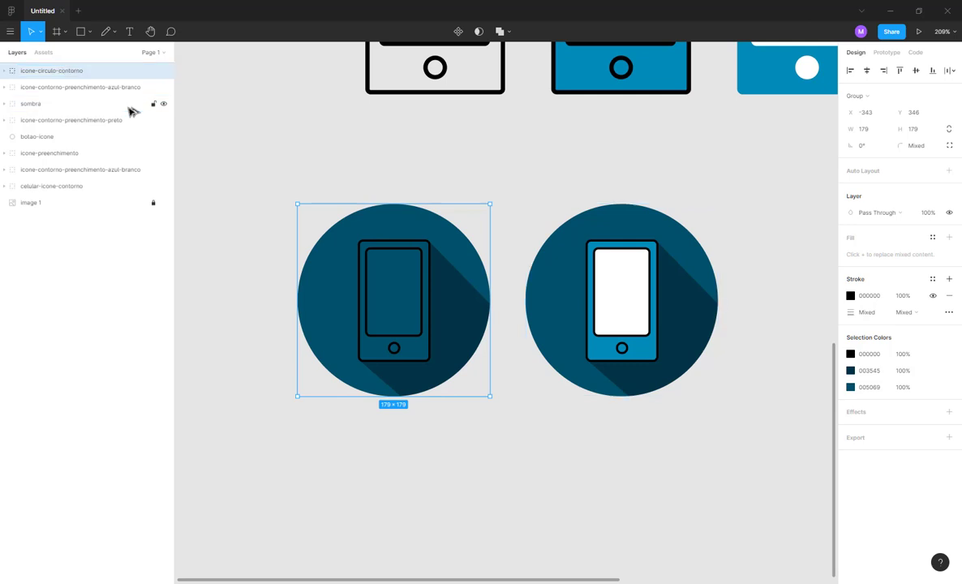
# - Expand the icone-circulo-contorno group and toggle the visibility of its outline, shadow and circle layers to identify each part
pyautogui.click(5, 72)
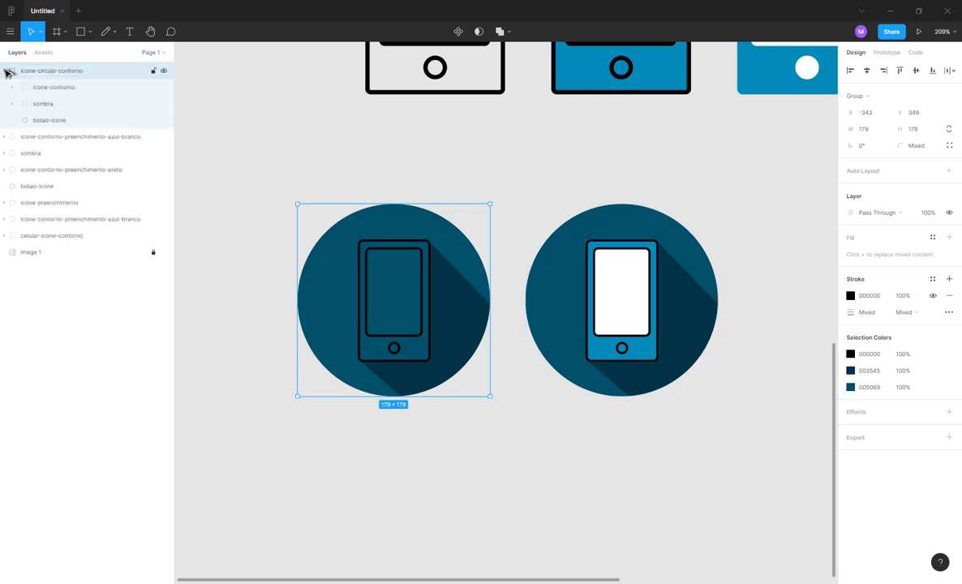
pyautogui.click(165, 88)
pyautogui.click(165, 88)
pyautogui.click(164, 88)
pyautogui.click(165, 89)
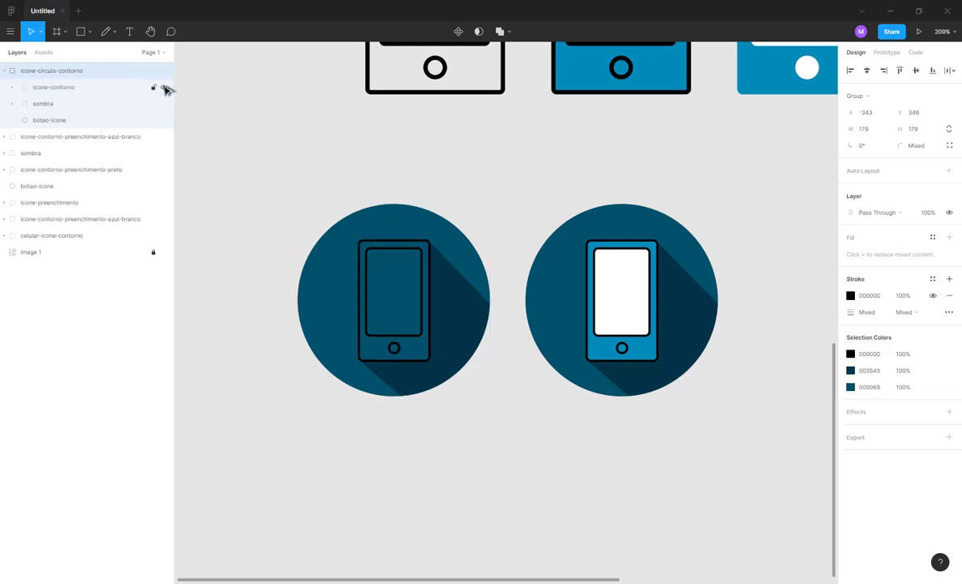
pyautogui.click(165, 88)
pyautogui.click(164, 89)
pyautogui.click(165, 88)
pyautogui.click(165, 88)
pyautogui.click(165, 88)
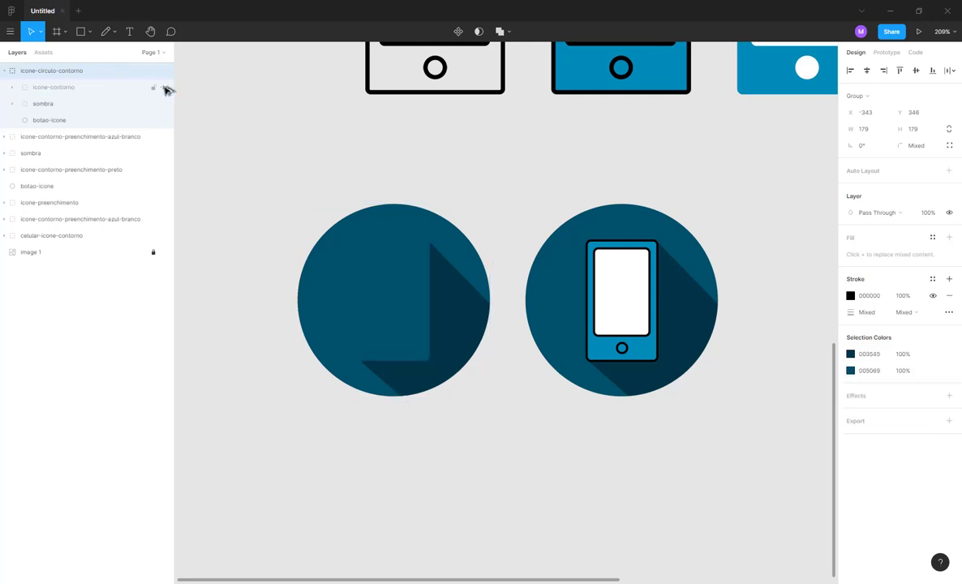
pyautogui.click(164, 88)
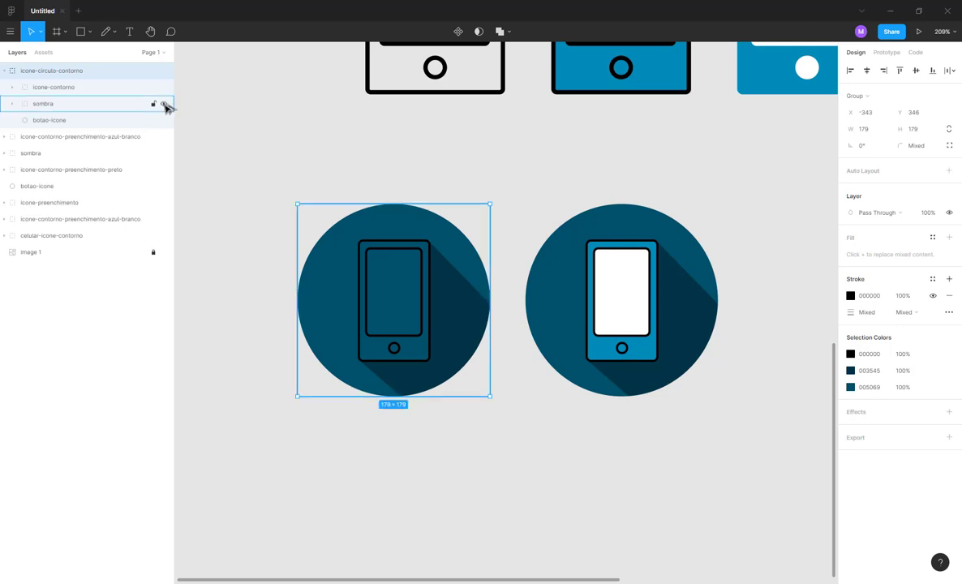
pyautogui.click(164, 104)
pyautogui.click(165, 104)
pyautogui.click(164, 104)
pyautogui.click(165, 104)
pyautogui.click(165, 104)
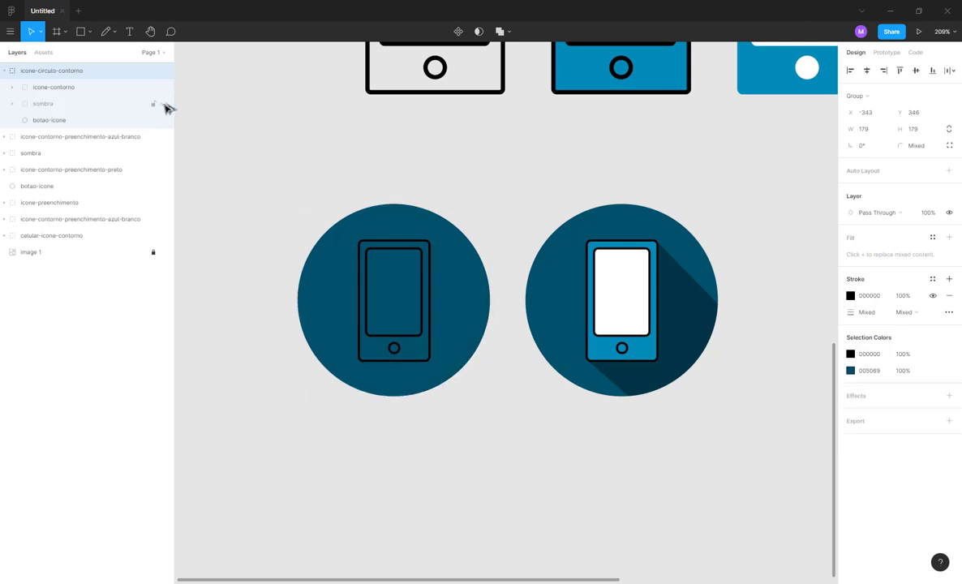
pyautogui.click(164, 104)
pyautogui.click(165, 122)
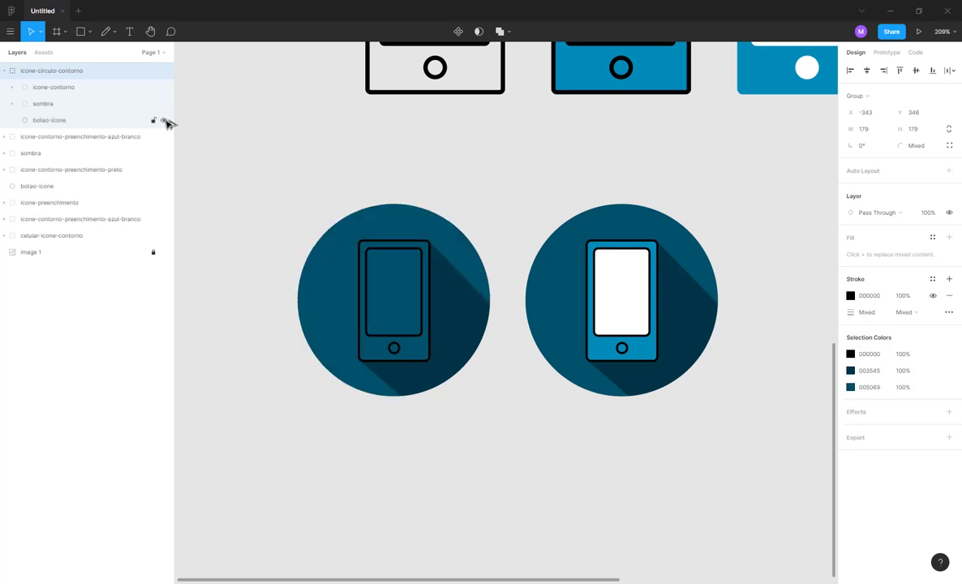
pyautogui.click(165, 121)
pyautogui.click(166, 122)
pyautogui.click(166, 121)
pyautogui.click(165, 121)
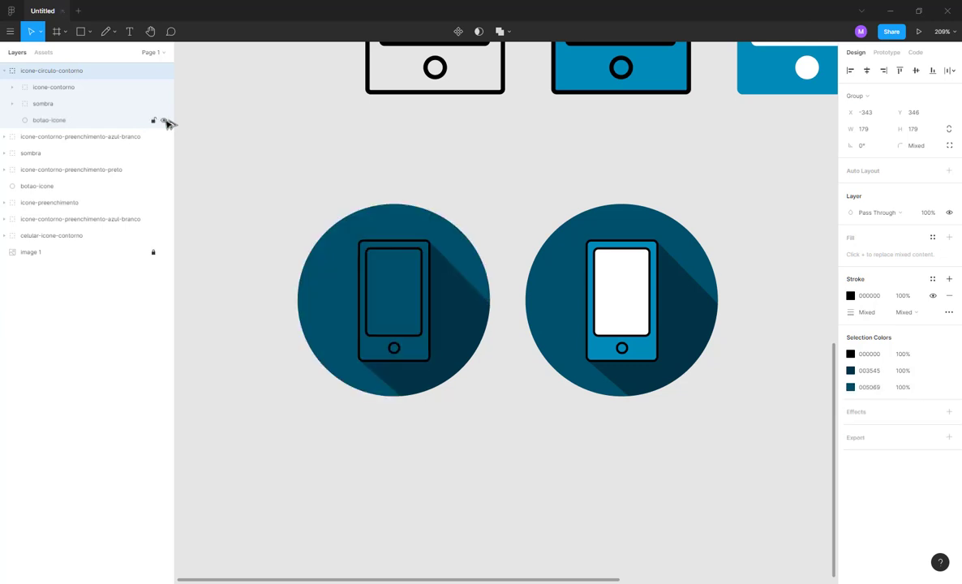
# - Rename the circle inside the icone-circulo-contorno group as fundo-icone
pyautogui.click(56, 121)
pyautogui.doubleClick(47, 122)
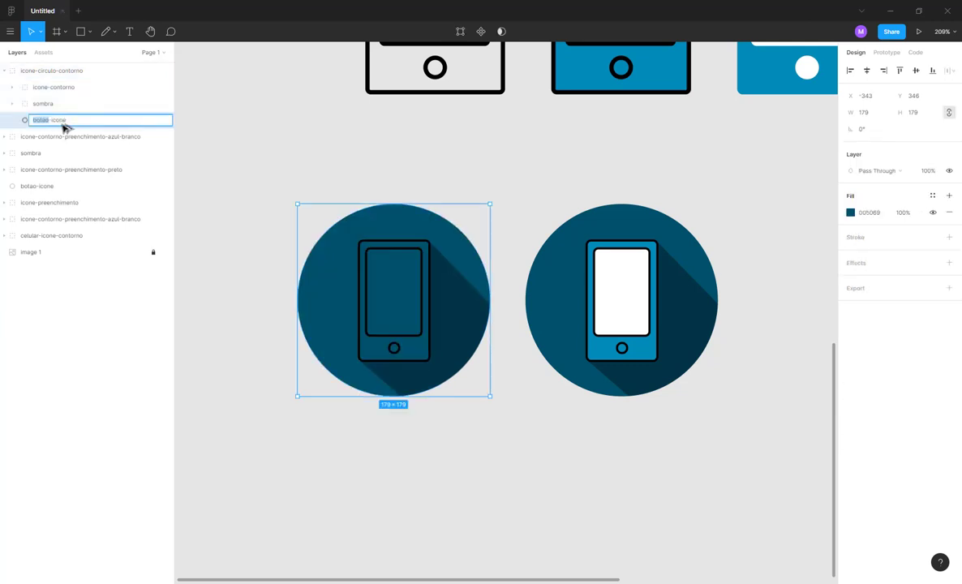
pyautogui.write('fundo')
pyautogui.press('Return')
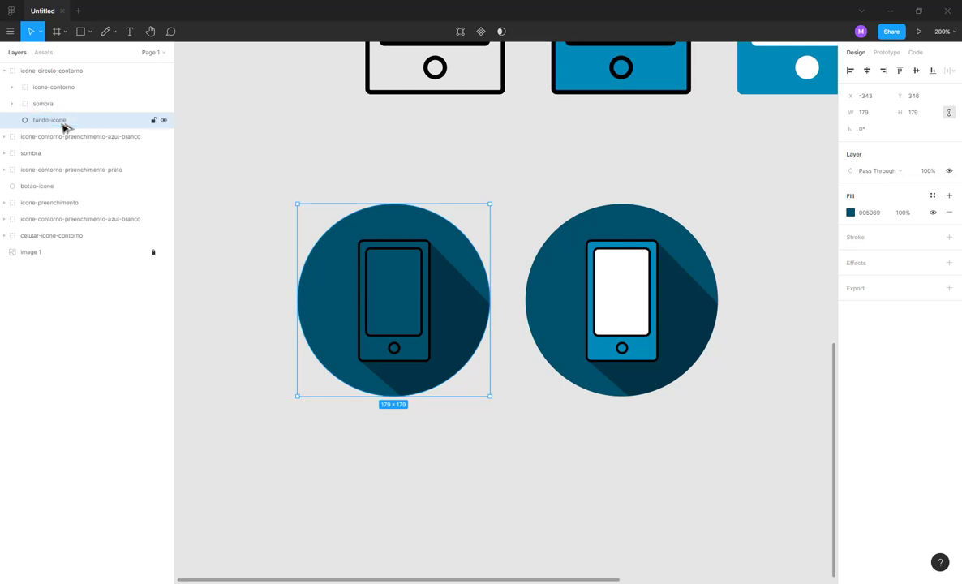
pyautogui.click(278, 207)
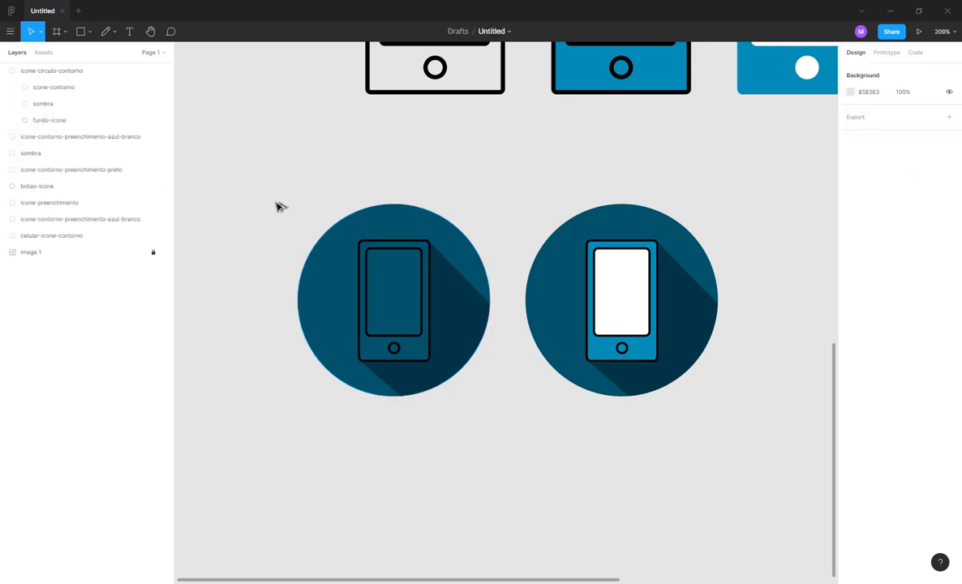
# - Try moving the whole left icon group up on the canvas, and undo the move
pyautogui.click(408, 271)
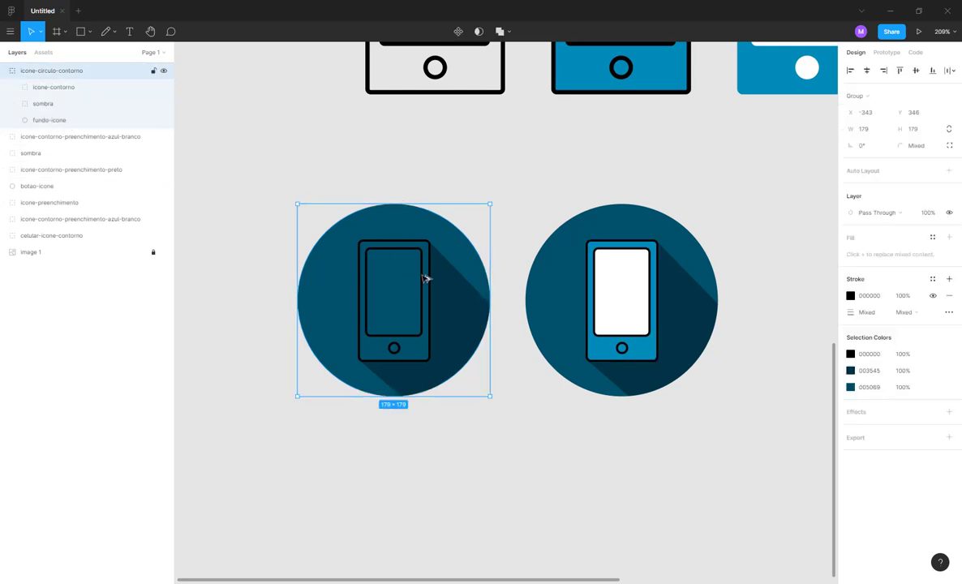
pyautogui.moveTo(425, 277); pyautogui.dragTo(378, 253)
pyautogui.hotkey('ctrl', 'z')
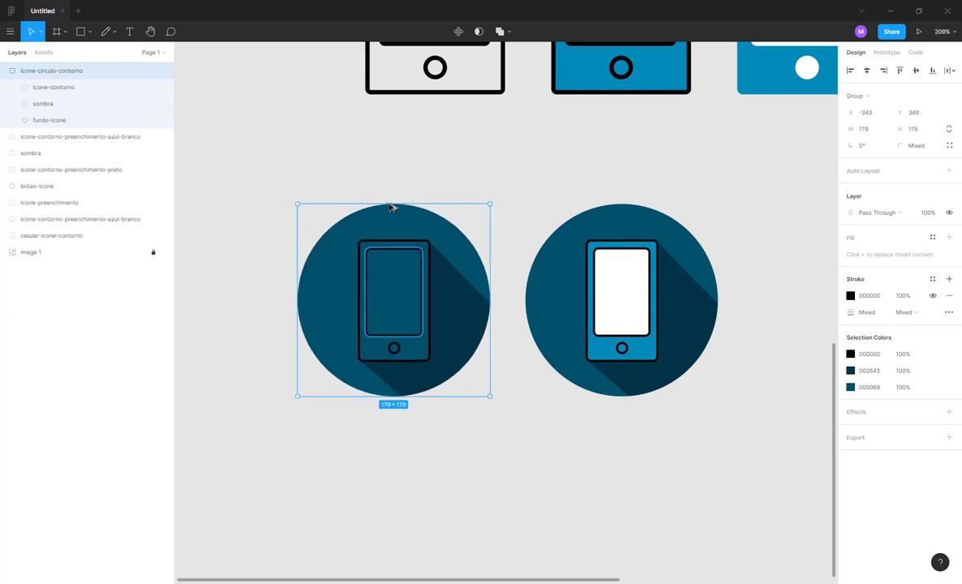
pyautogui.click(326, 150)
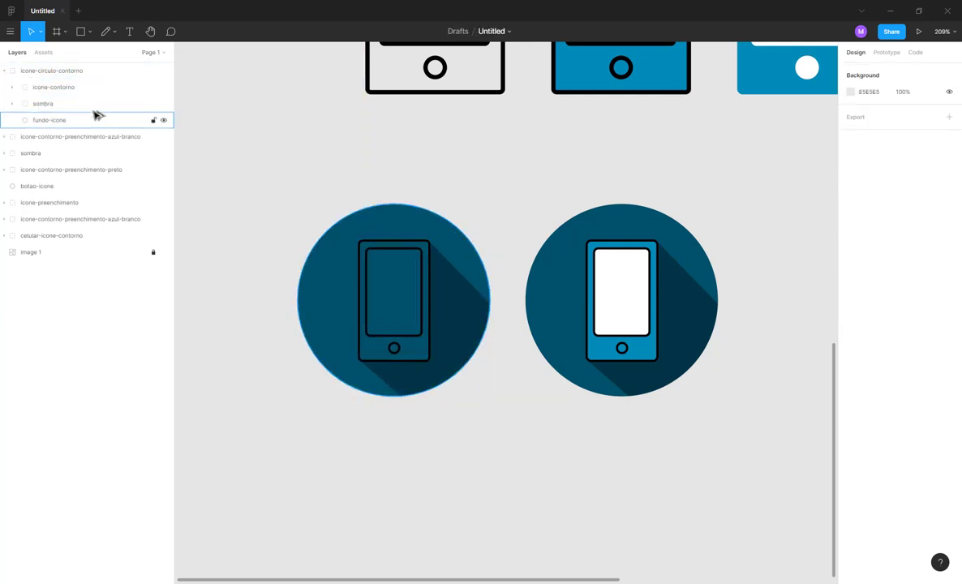
# - Toggle the visibility of icone-contorno, sombra and fundo-icone in the left icon's group to review its structure
pyautogui.click(163, 87)
pyautogui.click(163, 88)
pyautogui.doubleClick(163, 87)
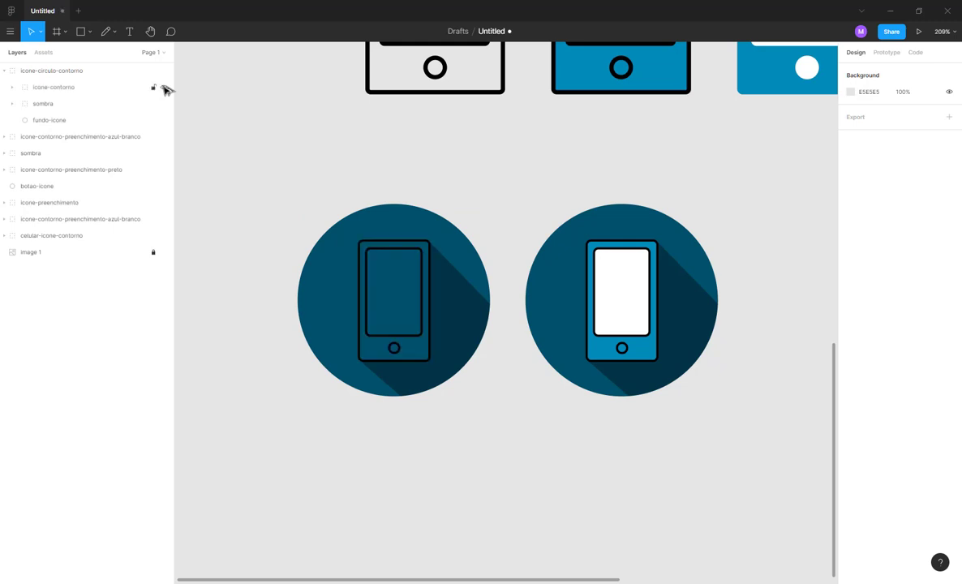
pyautogui.click(165, 103)
pyautogui.click(166, 103)
pyautogui.doubleClick(165, 104)
pyautogui.click(165, 120)
pyautogui.click(165, 120)
pyautogui.click(165, 120)
pyautogui.click(165, 120)
pyautogui.click(165, 120)
pyautogui.click(165, 120)
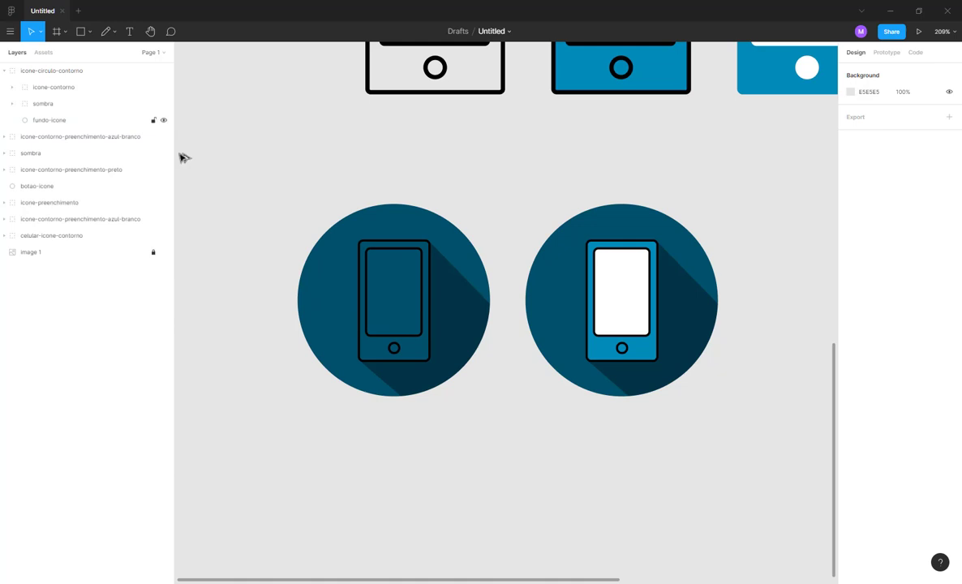
# - Examine the right icon's phone, sombra group and circle mask by selecting them and toggling the shadow and mask visibility
pyautogui.click(605, 270)
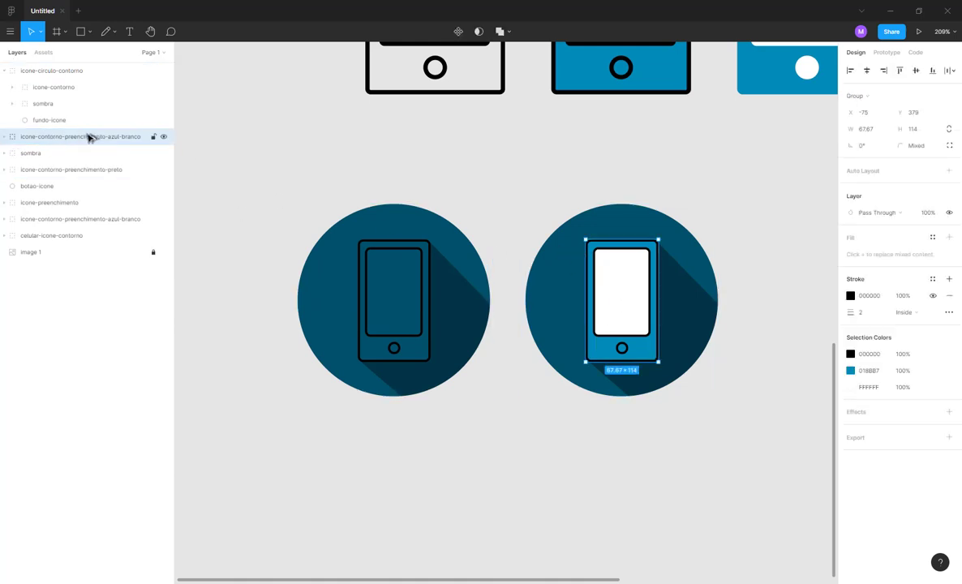
pyautogui.click(696, 305)
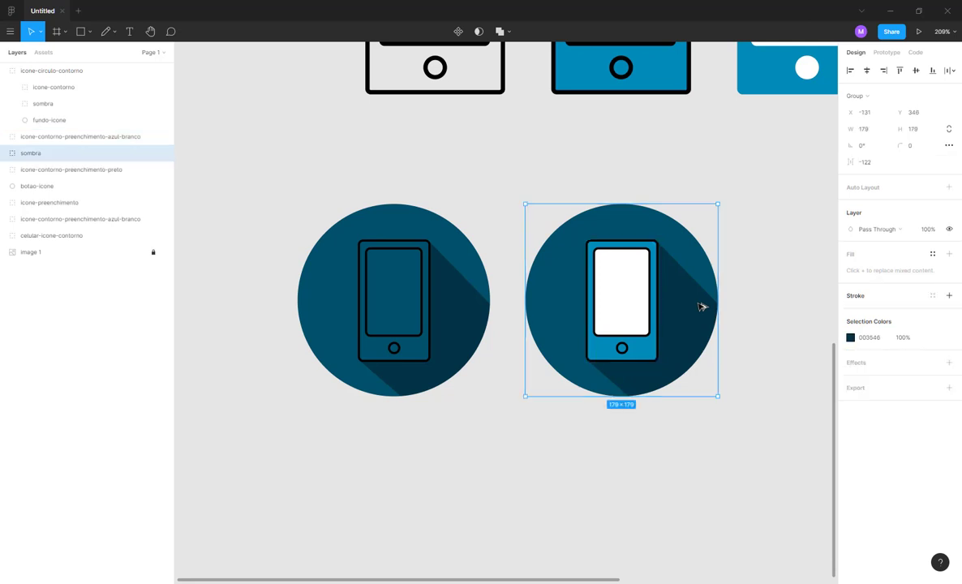
pyautogui.click(163, 153)
pyautogui.click(163, 152)
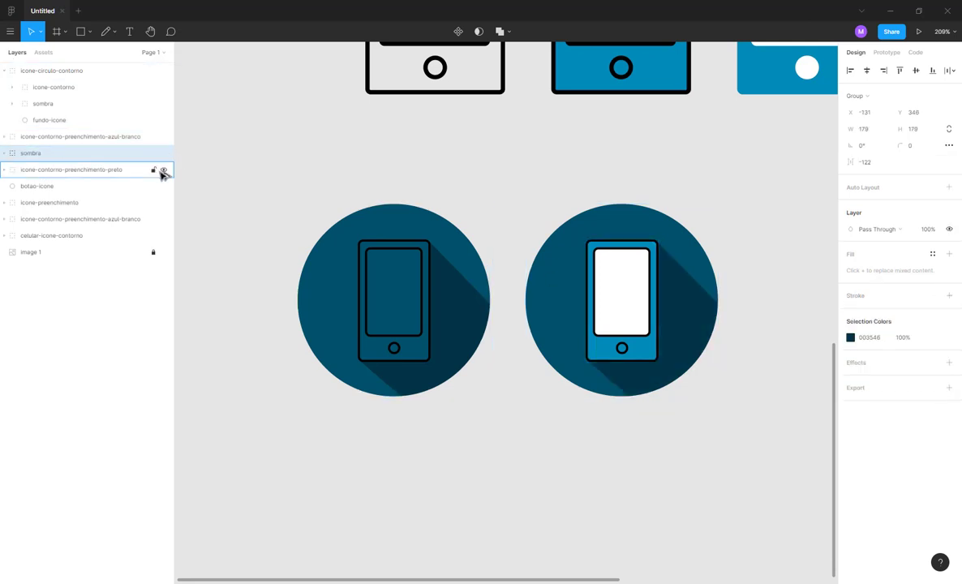
pyautogui.doubleClick(554, 269)
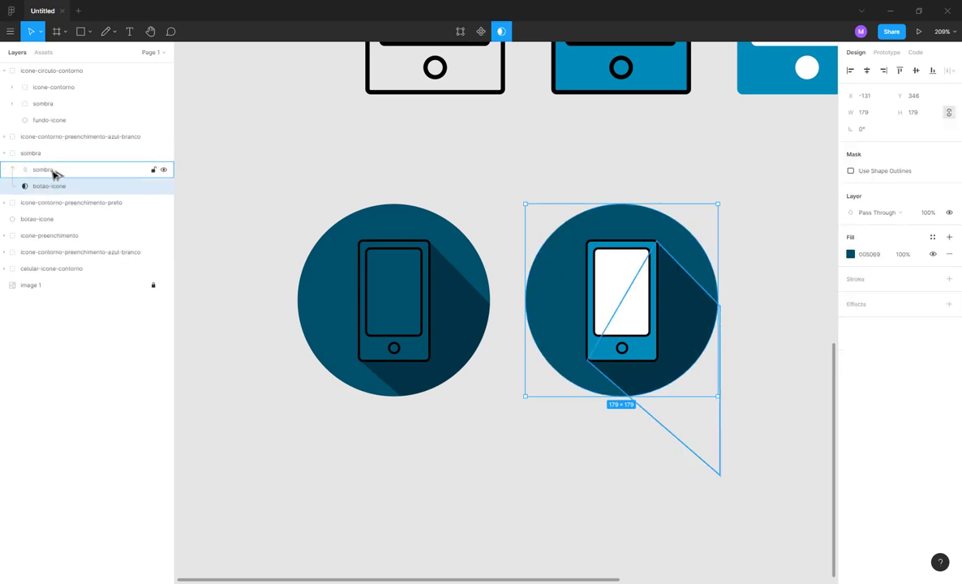
pyautogui.click(164, 153)
pyautogui.click(164, 154)
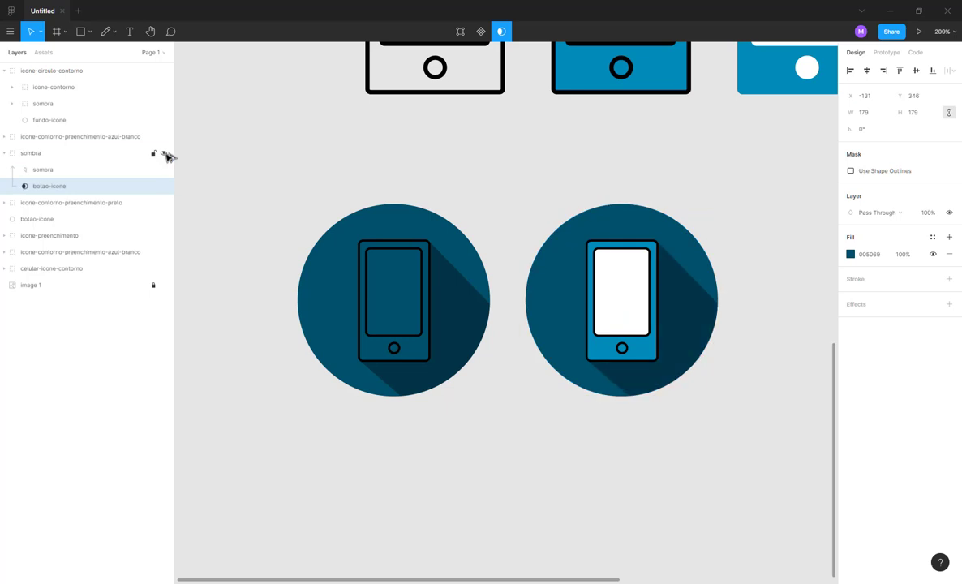
pyautogui.click(165, 187)
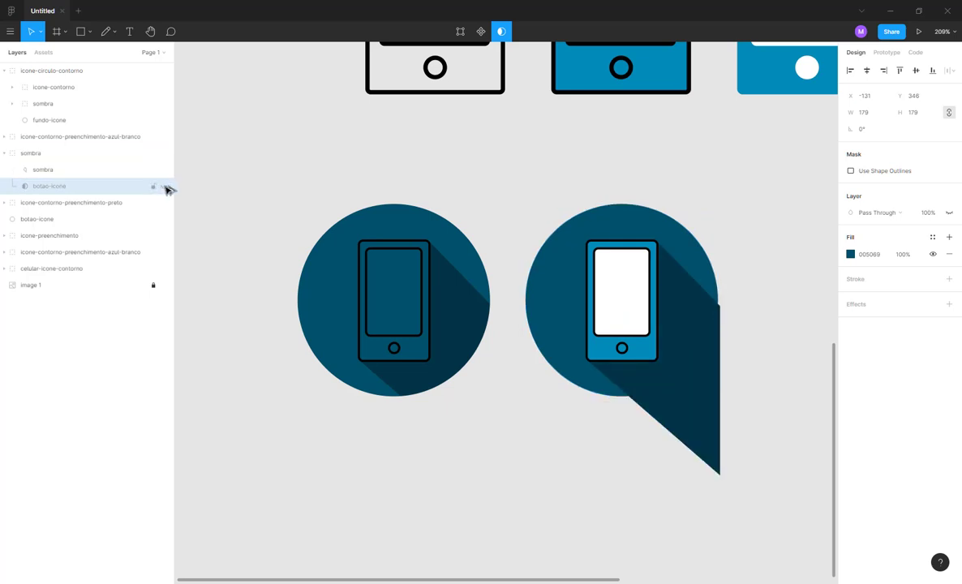
pyautogui.click(165, 188)
pyautogui.click(165, 187)
pyautogui.click(165, 188)
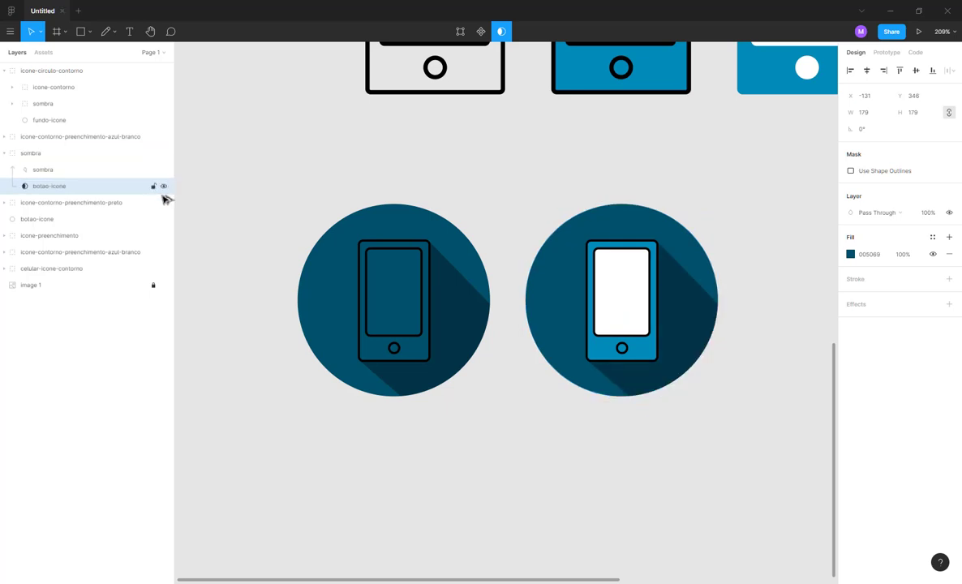
# - Identify the right icon's background circle by toggling its visibility, rename it as fundo-icone, and leave it shown
pyautogui.click(163, 219)
pyautogui.click(163, 219)
pyautogui.click(164, 219)
pyautogui.doubleClick(47, 219)
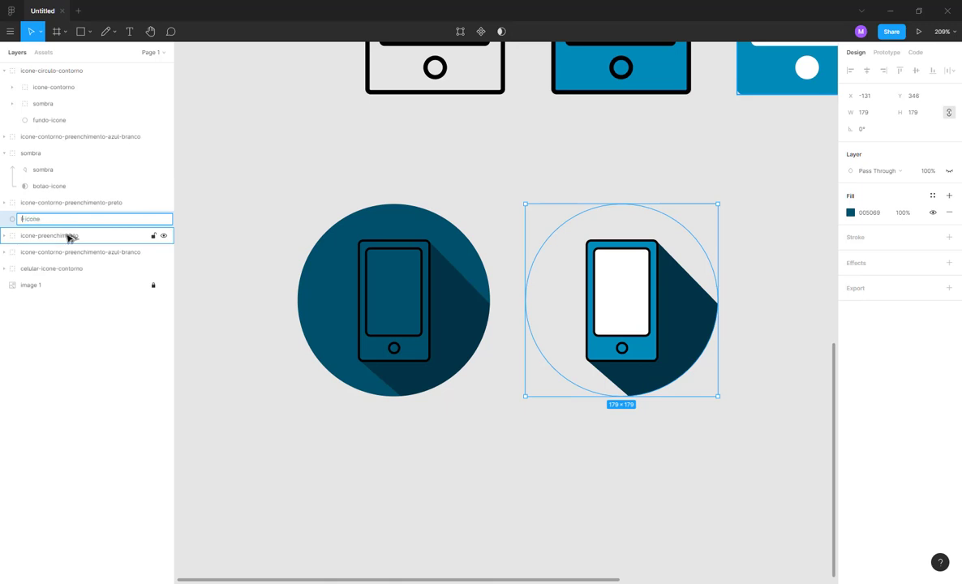
pyautogui.press('Return')
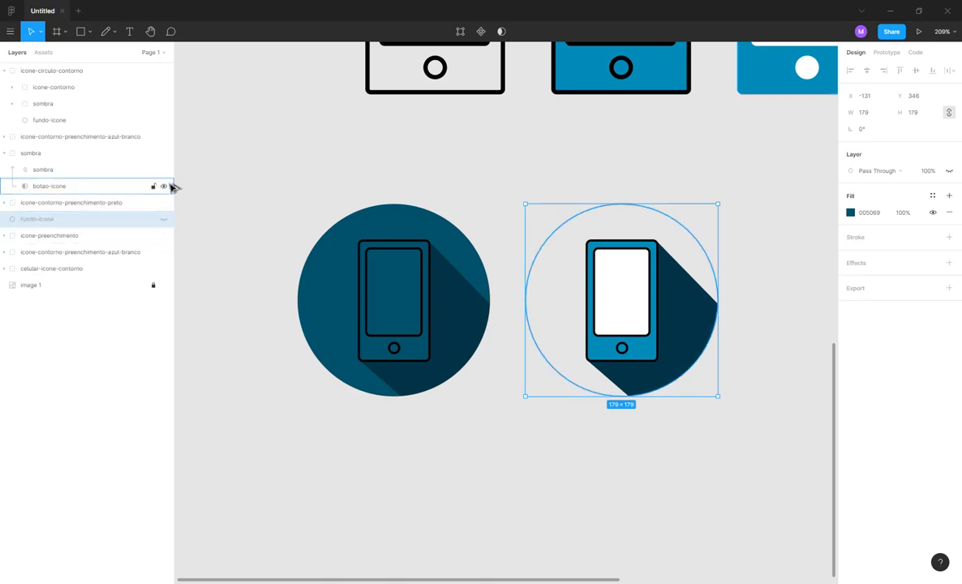
pyautogui.click(163, 220)
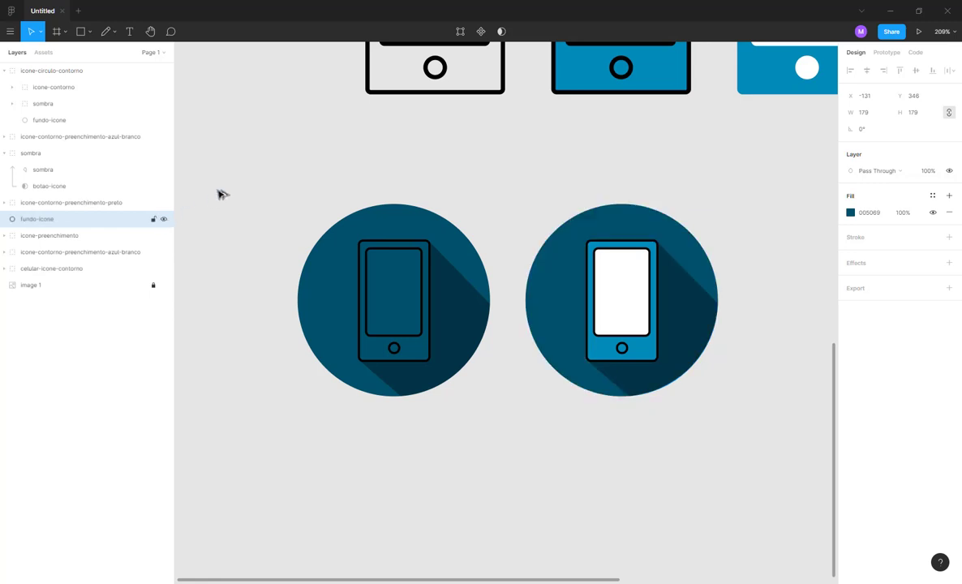
# - Collapse the right icon's sombra group, and group its phone, shadow and background circle together
pyautogui.click(5, 153)
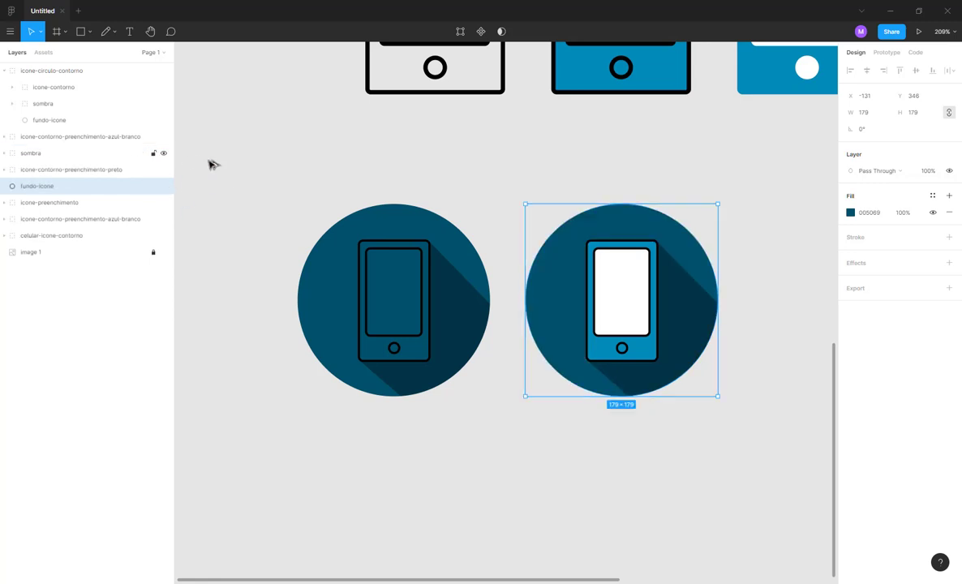
pyautogui.press('Escape')
pyautogui.moveTo(751, 210); pyautogui.dragTo(562, 412)
pyautogui.hotkey('ctrl', 'g')
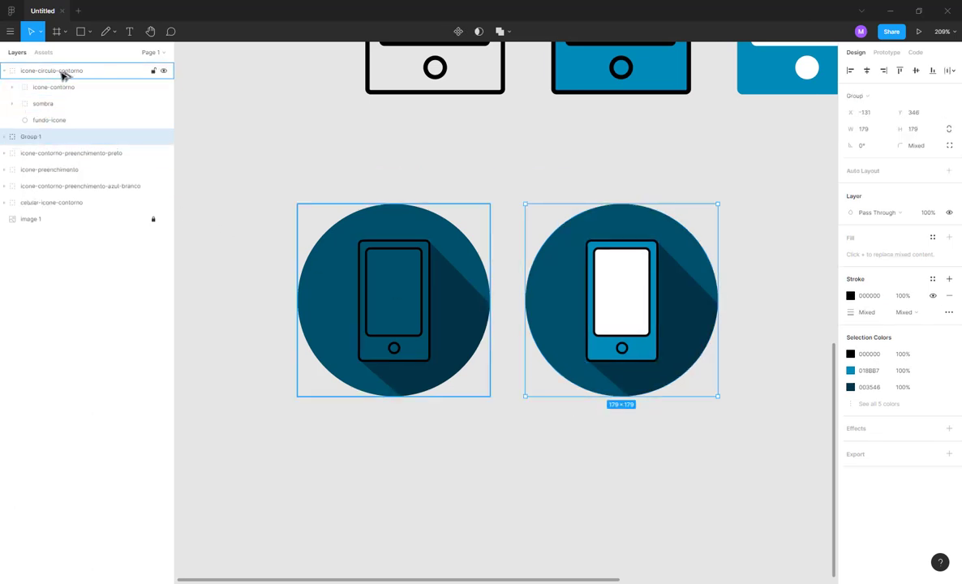
# - Rename the right circular icon's group as icone-circulo-contorno-preenchimento, and collapse the icone-circulo-contorno group
pyautogui.doubleClick(37, 140)
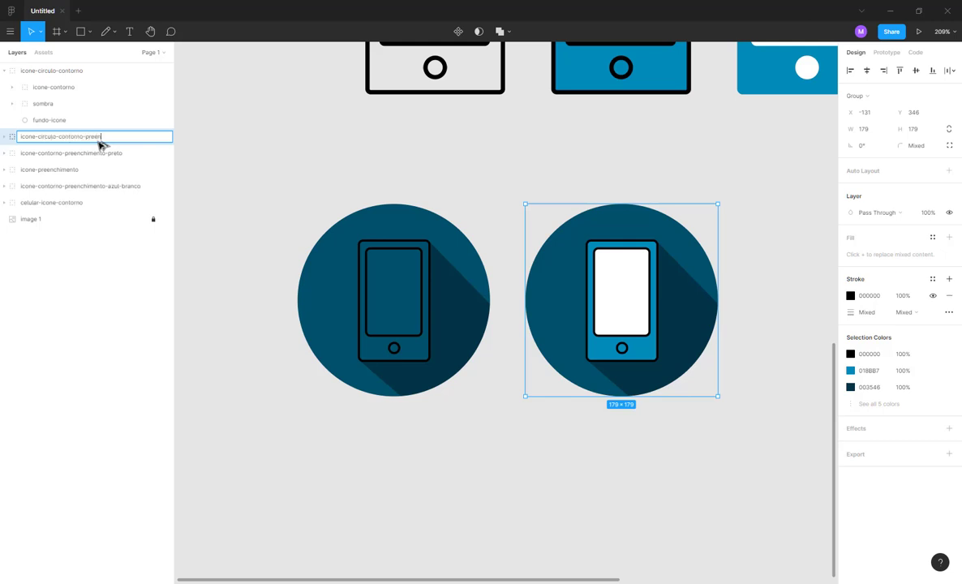
pyautogui.press('Return')
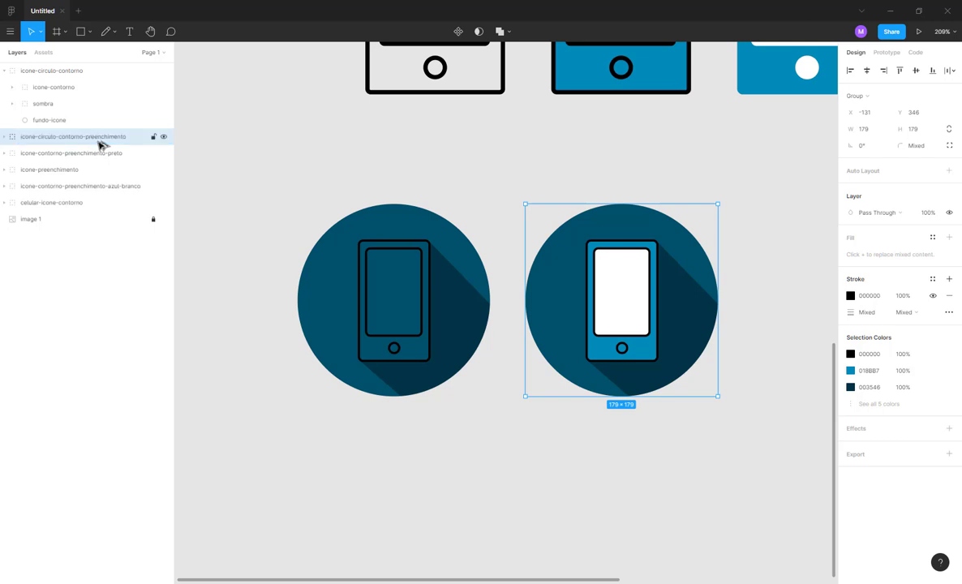
pyautogui.click(5, 72)
pyautogui.click(294, 124)
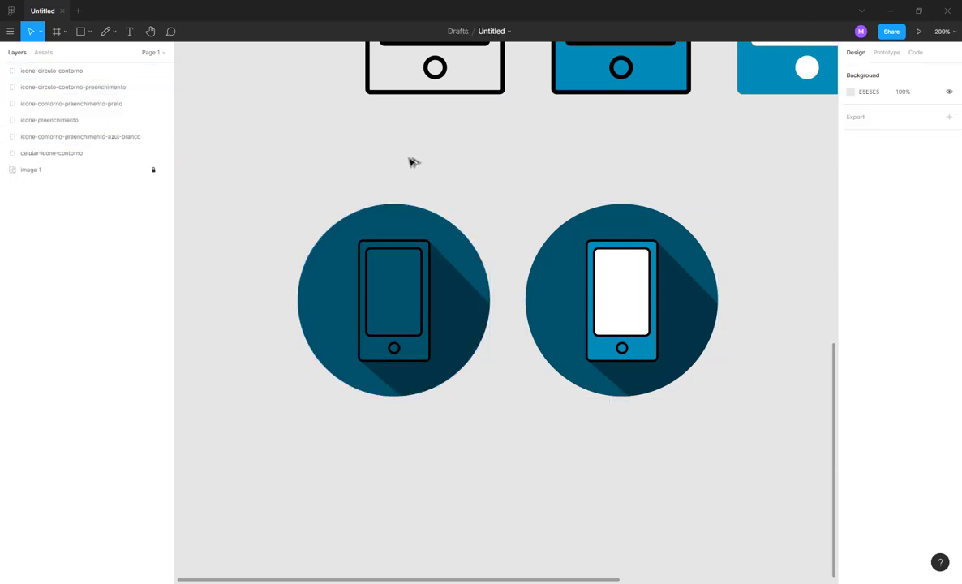
# - Duplicate the blue-and-white circular icon group beside the original, in line with the row, at about X 81
pyautogui.hscroll(3, 332, 138)
pyautogui.scroll(-2, 364, 183)
pyautogui.scroll(-3, 365, 183)
pyautogui.scroll(3, 468, 246)
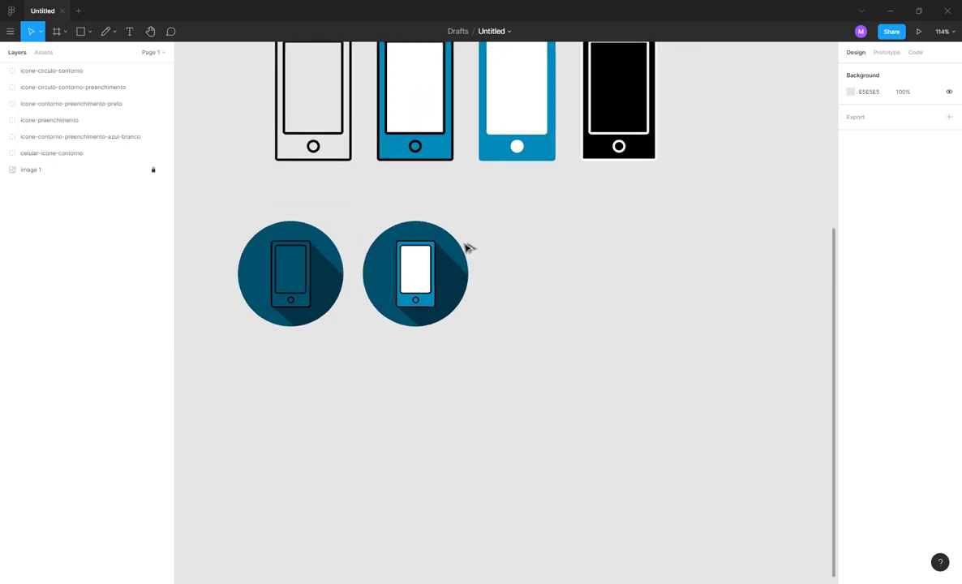
pyautogui.click(423, 335)
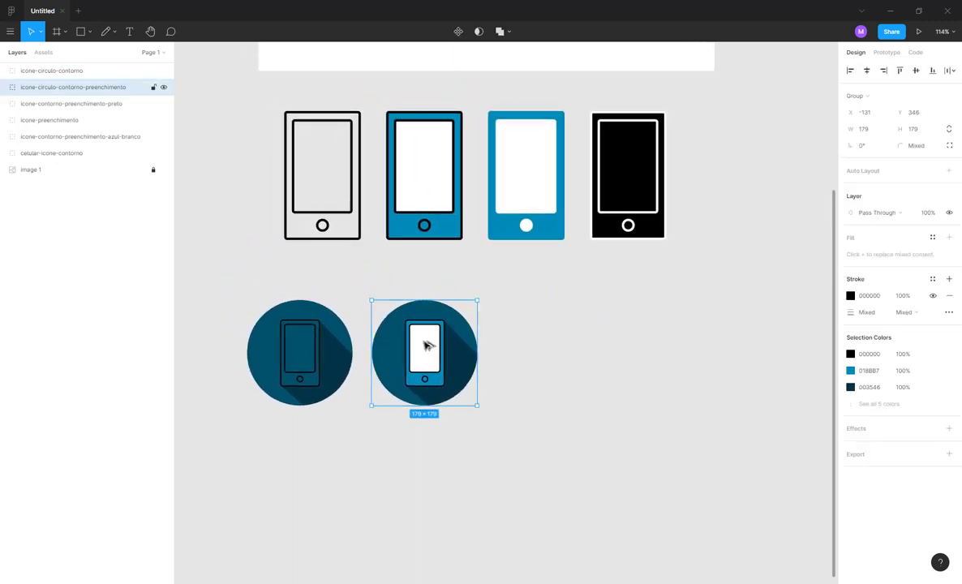
pyautogui.moveTo(423, 346); pyautogui.dragTo(559, 345)
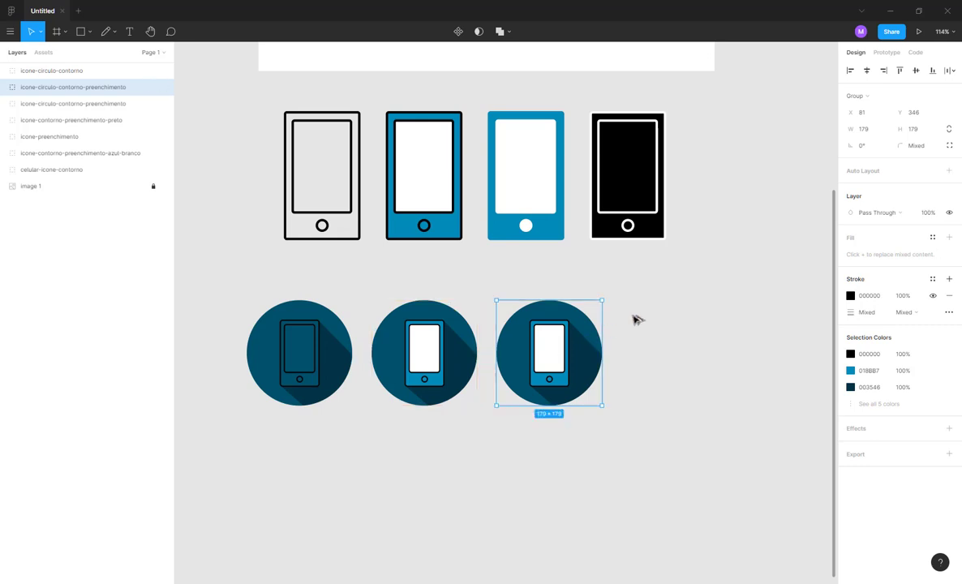
pyautogui.click(635, 318)
# - Remove the black stroke from the phone body, screen and button of the third circular icon
pyautogui.scroll(5, 563, 334)
pyautogui.scroll(-2, 560, 335)
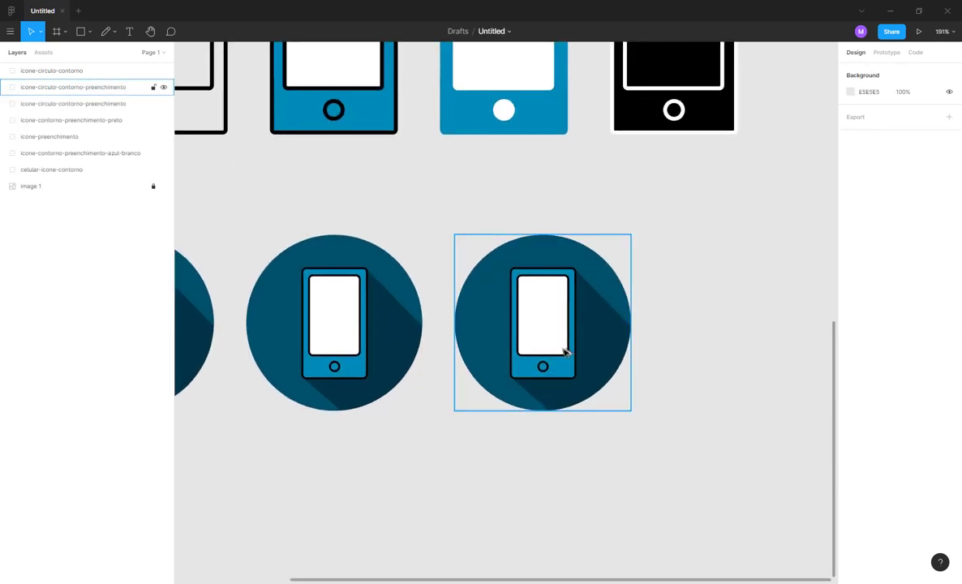
pyautogui.keyDown('ctrl'); pyautogui.click(571, 366); pyautogui.keyUp('ctrl')
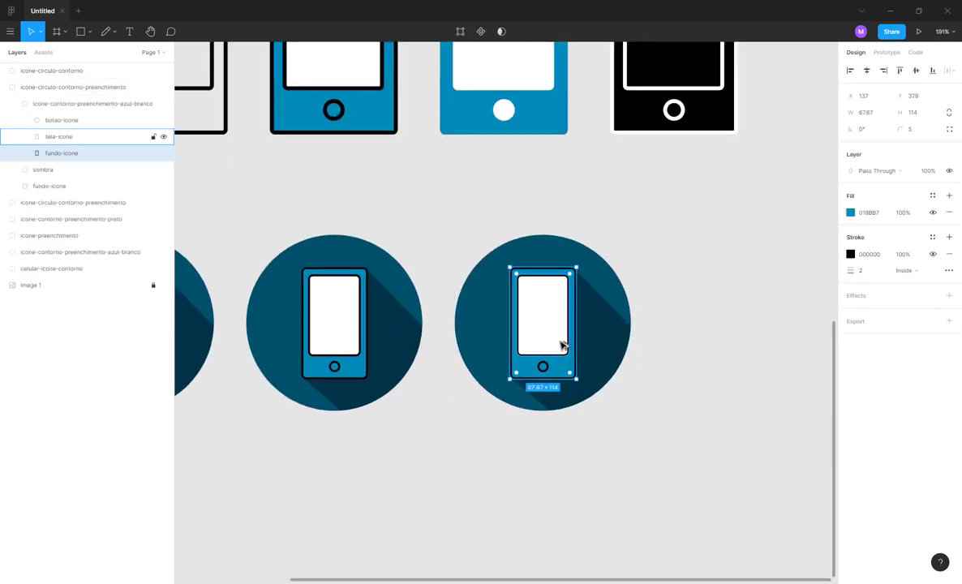
pyautogui.hotkey('ctrl', 'a')
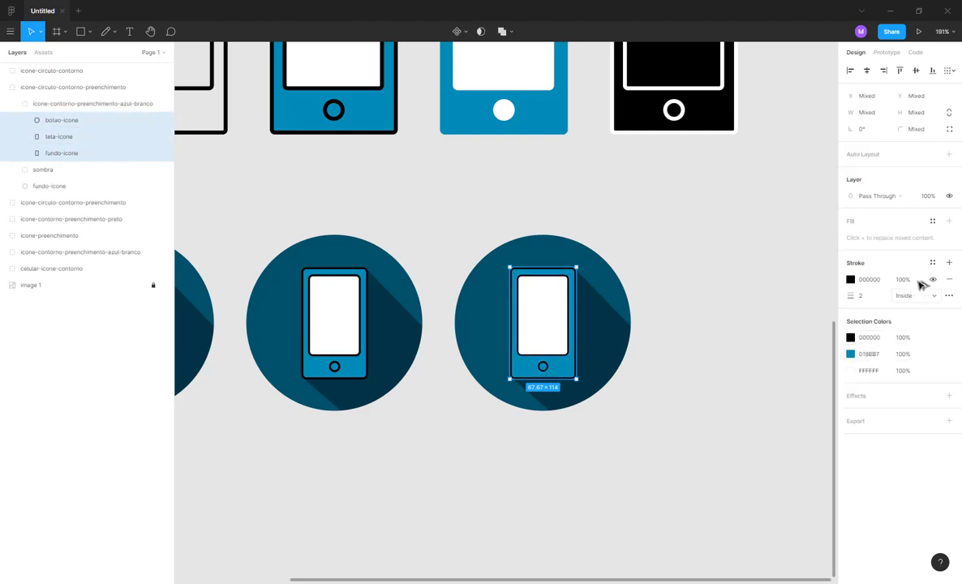
pyautogui.click(951, 279)
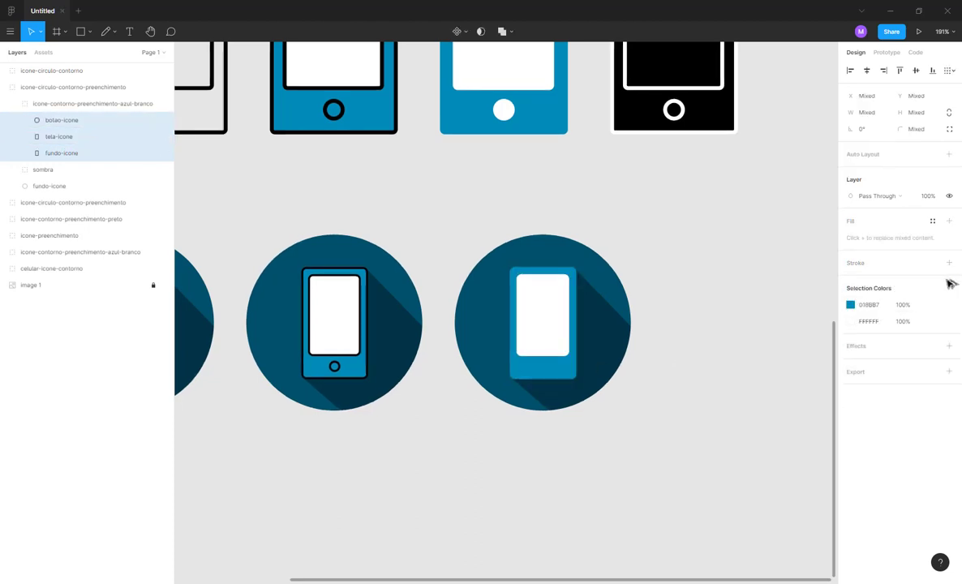
# - Fill the third icon's phone button with white sampled from the phone's screen
pyautogui.click(547, 371)
pyautogui.press('i')
pyautogui.click(548, 318)
pyautogui.click(706, 248)
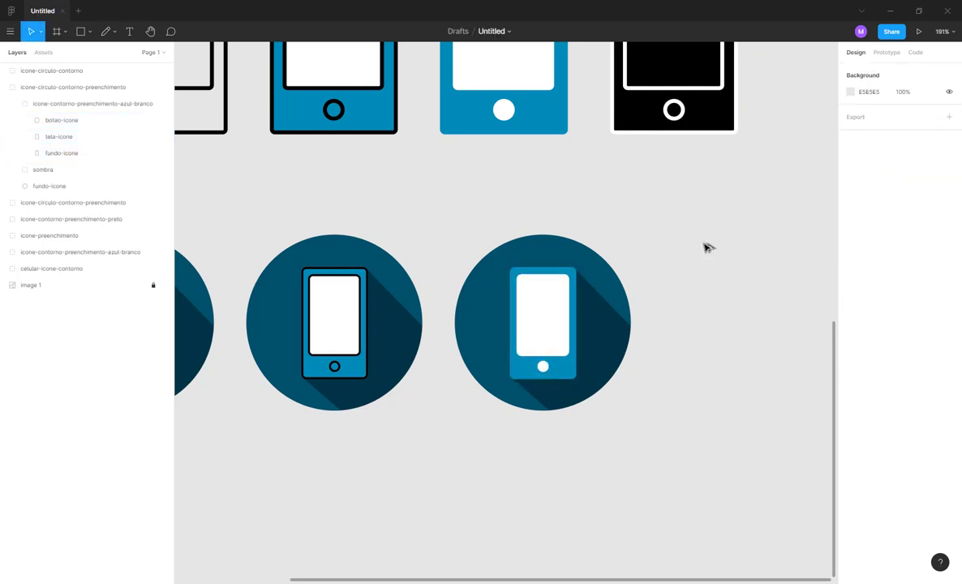
# - Try to remove "contorno" from the third circular icon's group name
pyautogui.scroll(-3, 672, 279)
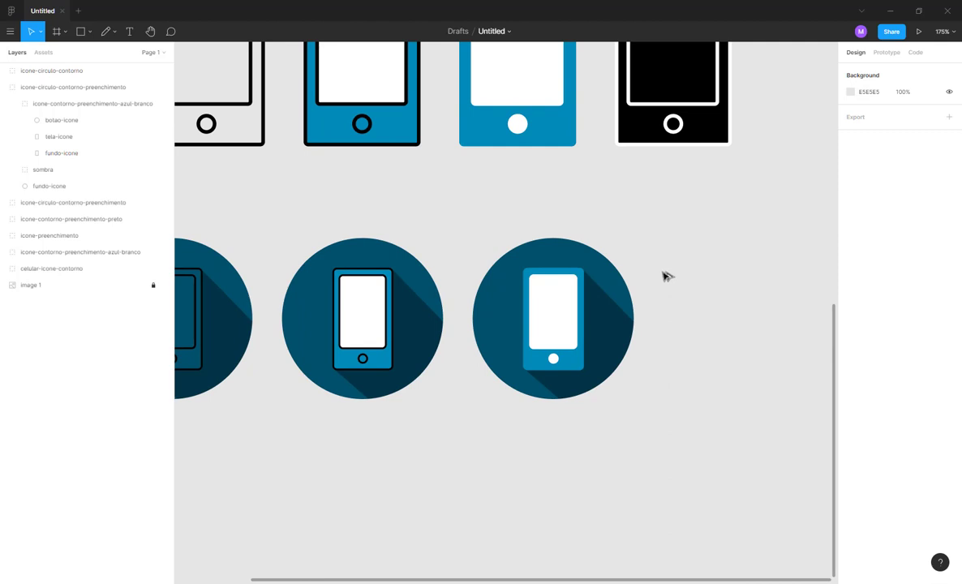
pyautogui.scroll(-3, 667, 276)
pyautogui.hscroll(3, 629, 259)
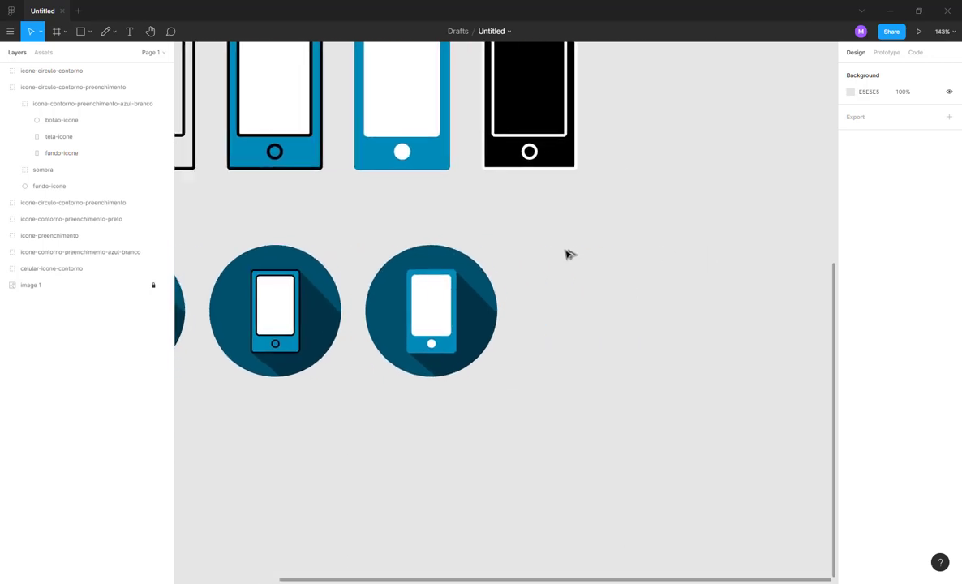
pyautogui.click(438, 276)
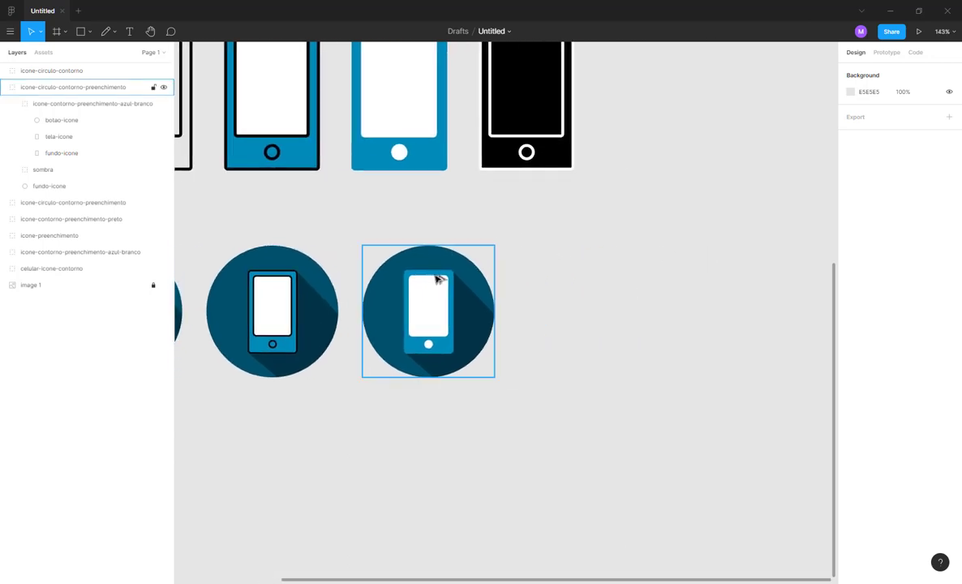
pyautogui.doubleClick(116, 88)
pyautogui.doubleClick(71, 87)
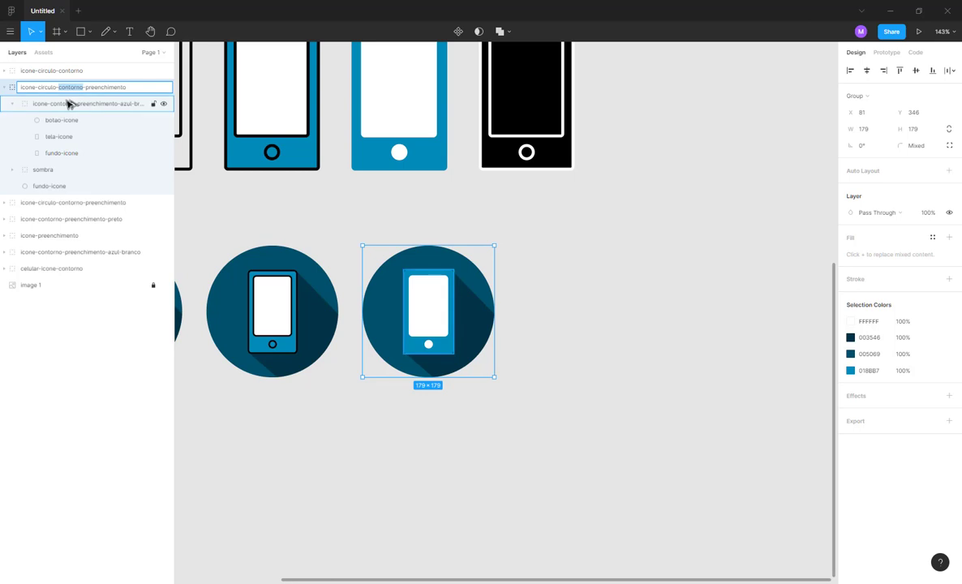
pyautogui.press('BackSpace')
pyautogui.press('Escape')
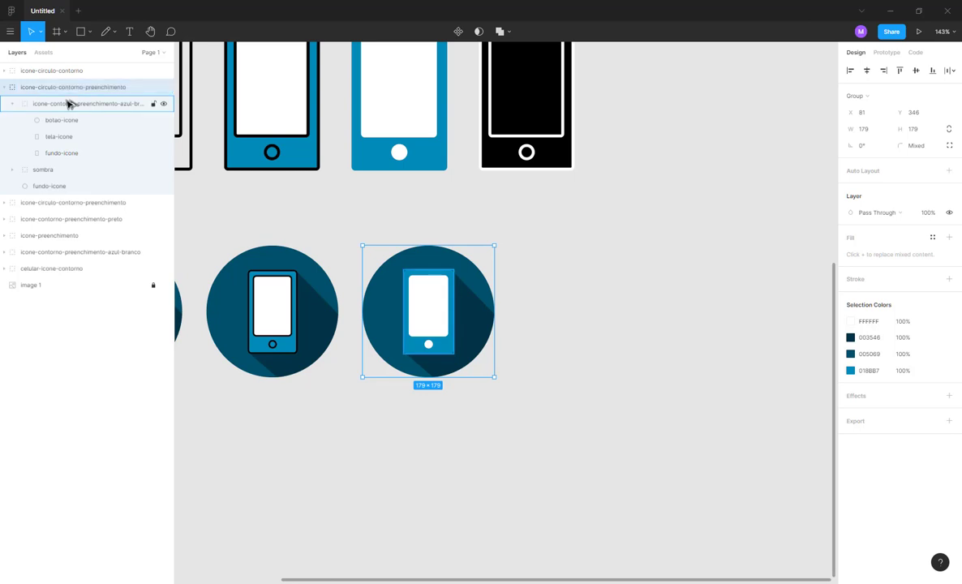
# - Try to remove "contorno" from the name of the phone group nested in the third circular icon
pyautogui.click(68, 103)
pyautogui.doubleClick(68, 104)
pyautogui.doubleClick(68, 104)
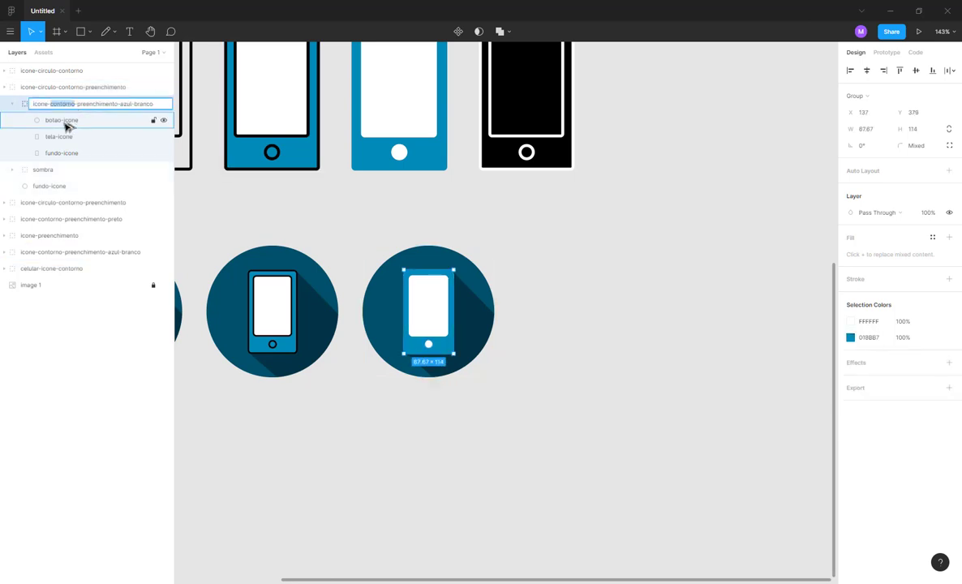
pyautogui.press('BackSpace')
pyautogui.press('Return')
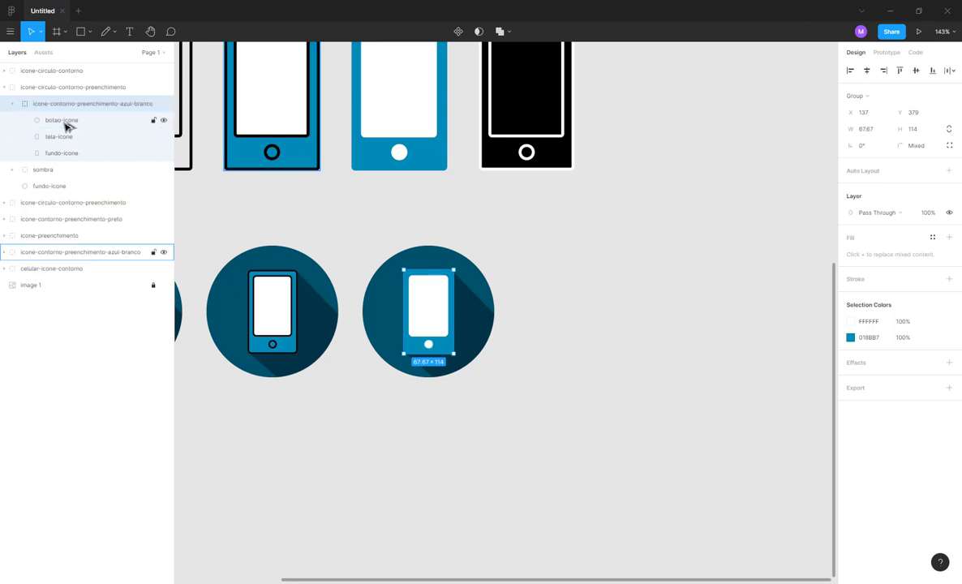
# - Collapse the third circular icon's group, and duplicate that icon beside it as a fourth icon in the row
pyautogui.click(6, 87)
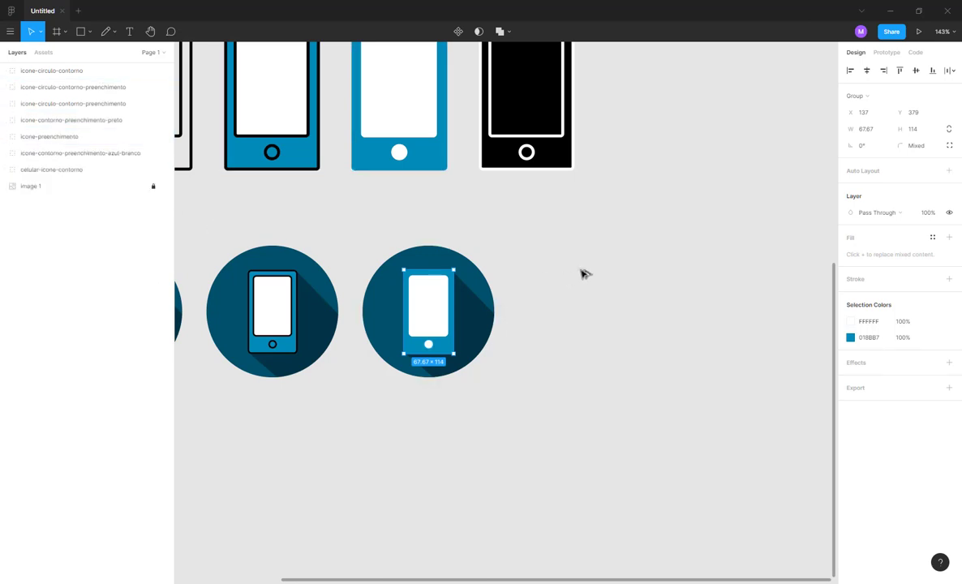
pyautogui.click(552, 264)
pyautogui.click(428, 308)
pyautogui.moveTo(428, 308); pyautogui.dragTo(580, 311)
pyautogui.click(635, 217)
# - Select the fourth icon's phone body, button and screen, and change their blue colour to black (000000)
pyautogui.hscroll(2, 555, 253)
pyautogui.scroll(2, 554, 252)
pyautogui.scroll(-1, 551, 253)
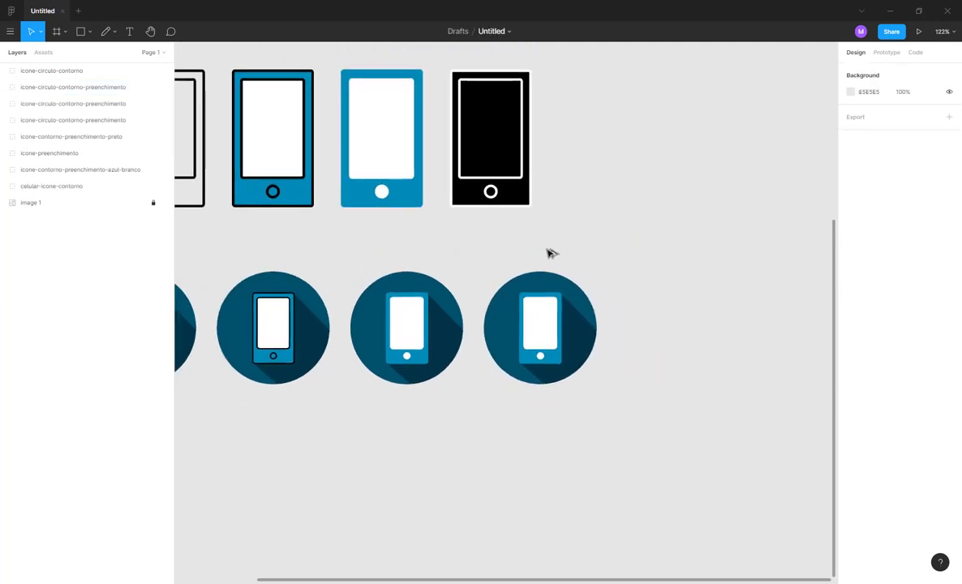
pyautogui.scroll(3, 552, 253)
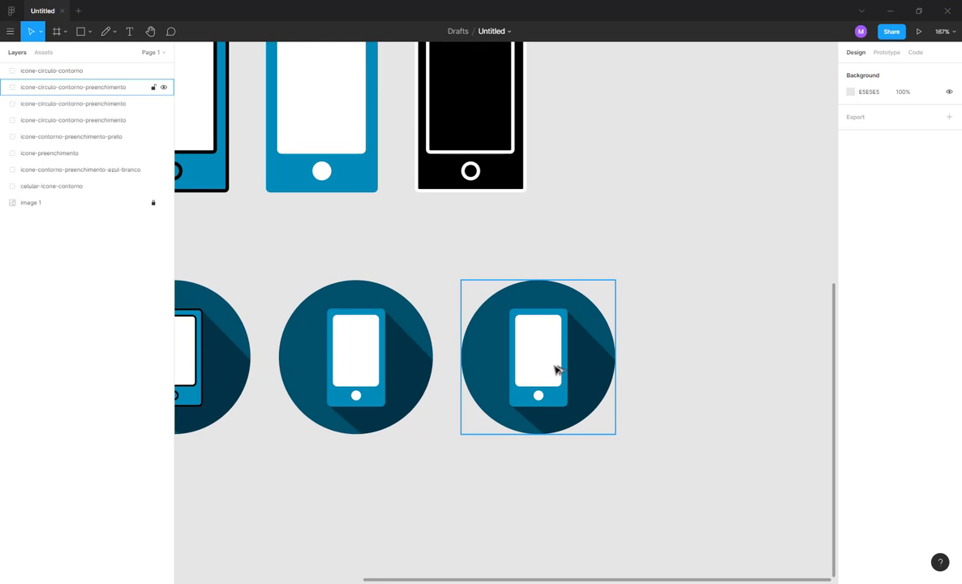
pyautogui.scroll(2, 556, 369)
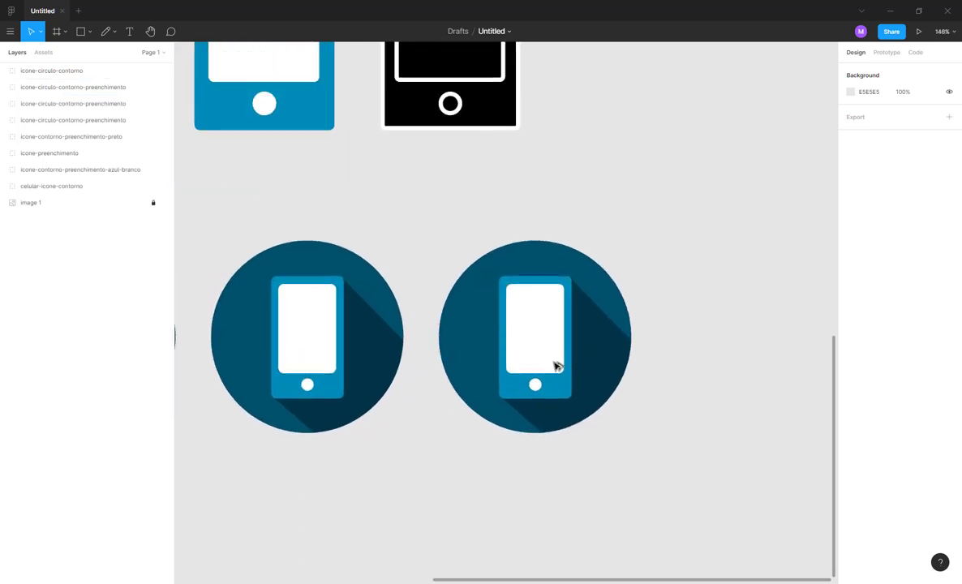
pyautogui.scroll(3, 556, 367)
pyautogui.keyDown('ctrl'); pyautogui.click(559, 395); pyautogui.keyUp('ctrl')
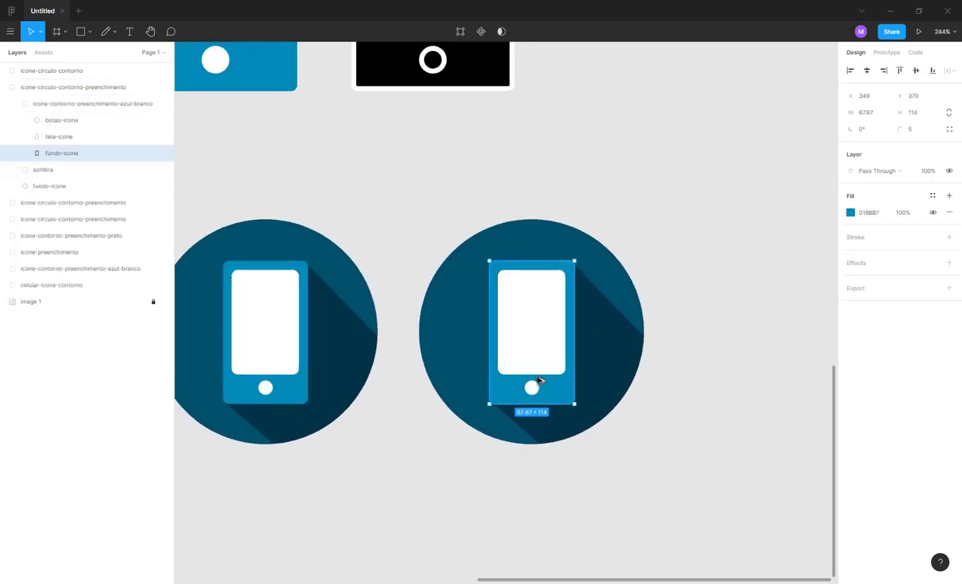
pyautogui.keyDown('shift'); pyautogui.click(532, 387); pyautogui.keyUp('shift')
pyautogui.keyDown('shift'); pyautogui.click(554, 355); pyautogui.keyUp('shift')
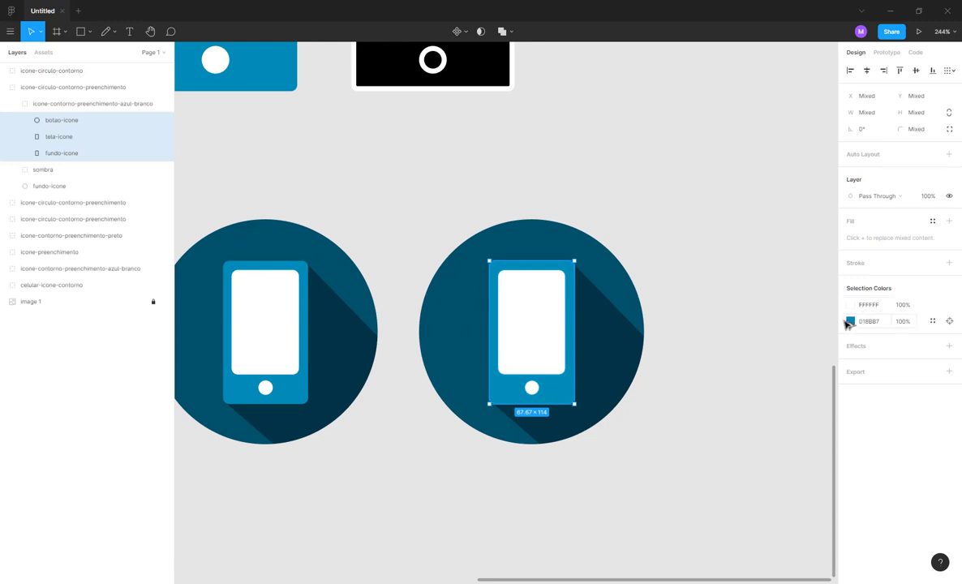
pyautogui.click(850, 322)
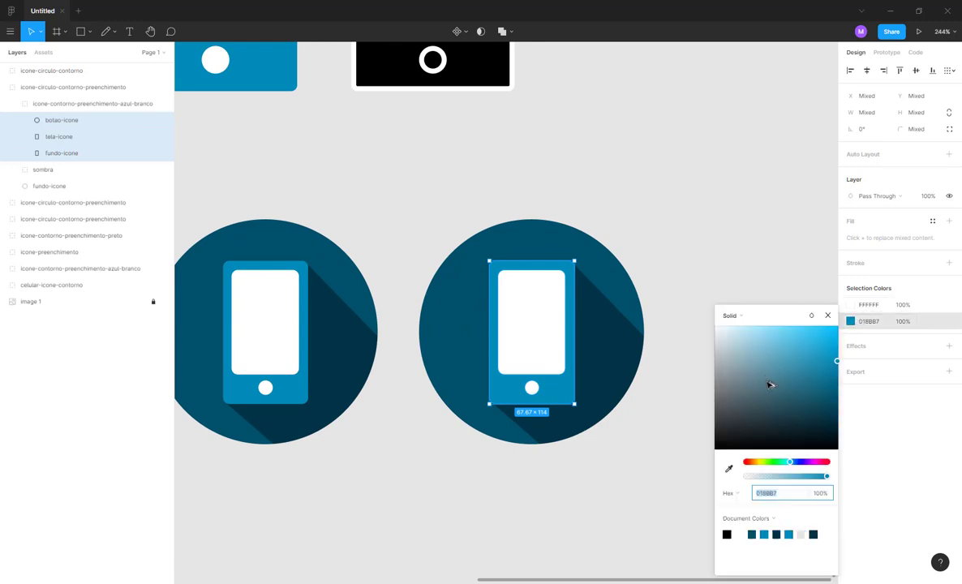
pyautogui.moveTo(770, 385)
pyautogui.mouseDown()
pyautogui.moveTo(794, 423)
pyautogui.moveTo(854, 451)
pyautogui.mouseUp()
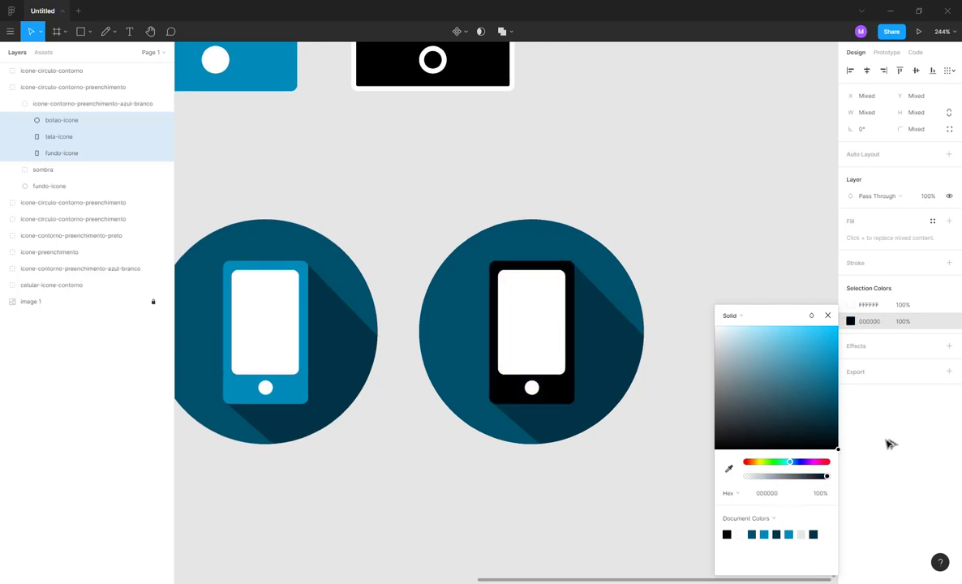
# - Change the white of the fourth icon's screen and button to black (000000)
pyautogui.click(850, 304)
pyautogui.moveTo(806, 346)
pyautogui.mouseDown()
pyautogui.moveTo(831, 413)
pyautogui.moveTo(878, 474)
pyautogui.mouseUp()
pyautogui.click(754, 219)
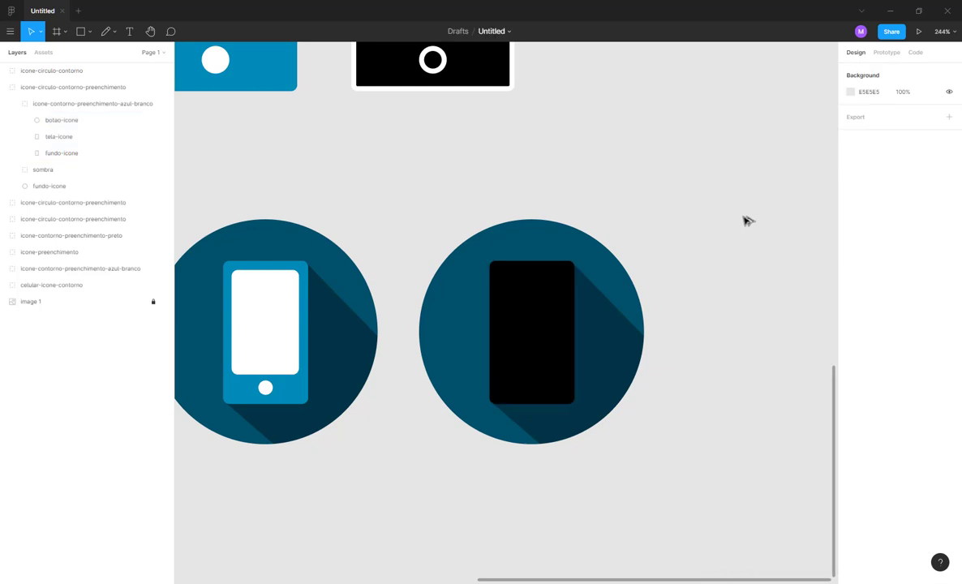
# - Add a white inside stroke of width 2 to the fourth icon's phone body, screen and button
pyautogui.click(552, 299)
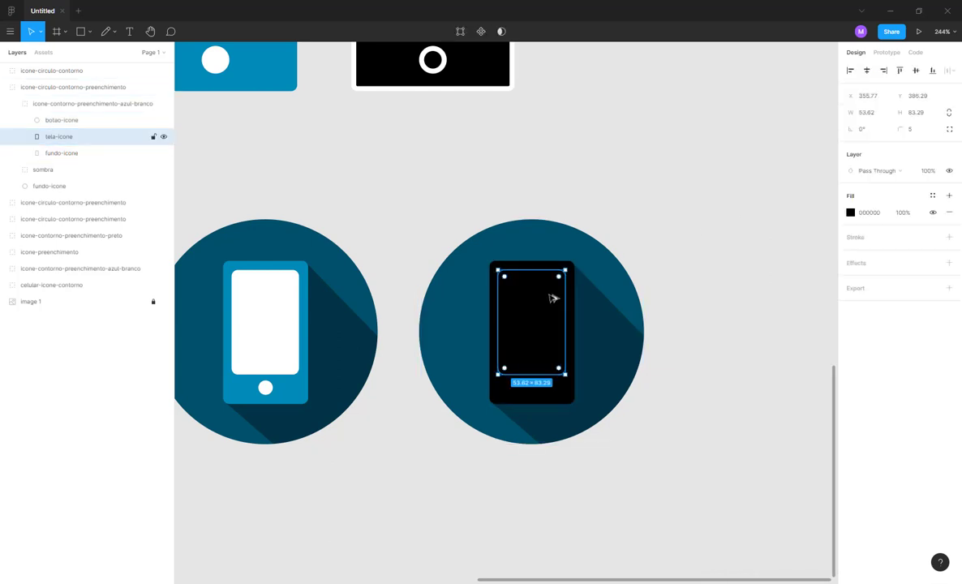
pyautogui.keyDown('shift'); pyautogui.click(570, 393); pyautogui.keyUp('shift')
pyautogui.keyDown('shift'); pyautogui.click(532, 388); pyautogui.keyUp('shift')
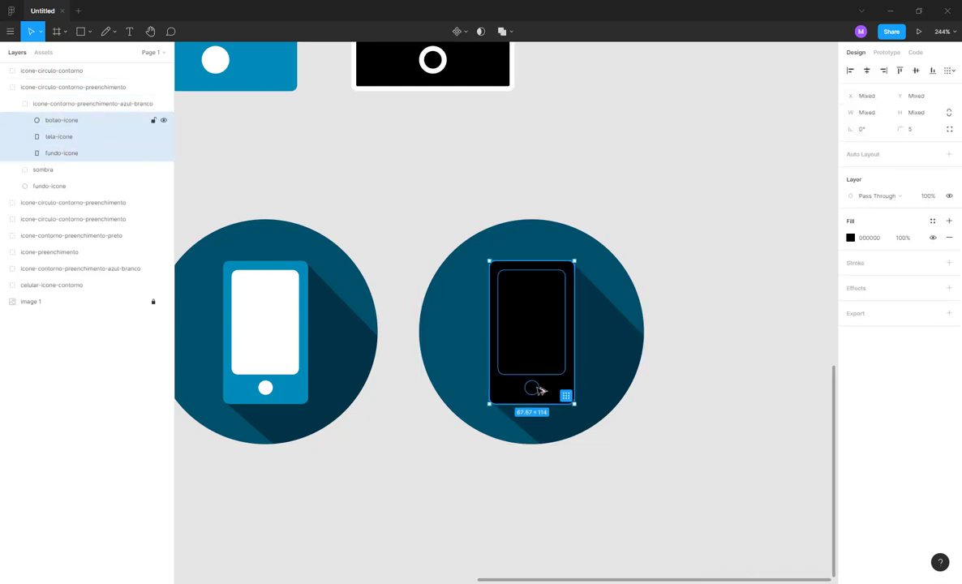
pyautogui.click(862, 263)
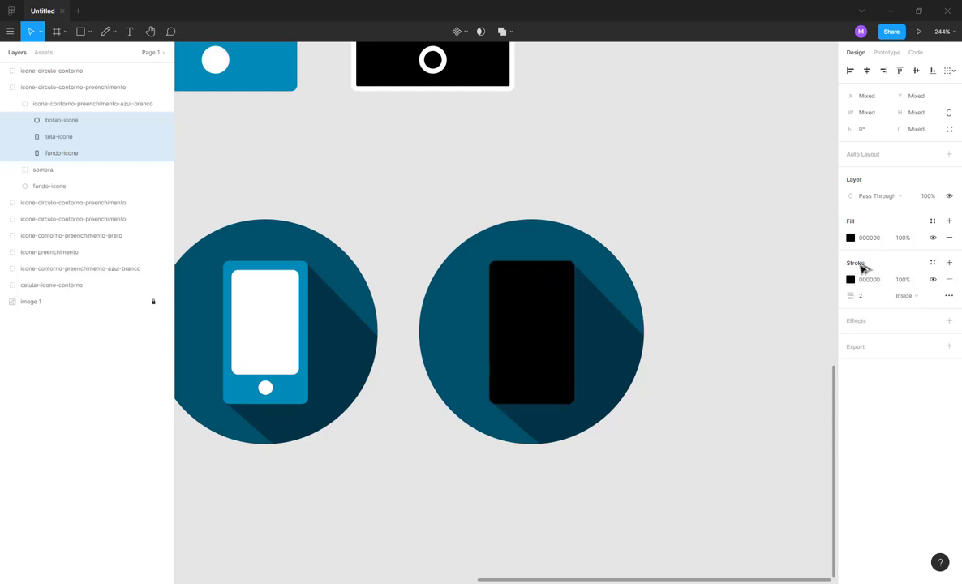
pyautogui.click(850, 280)
pyautogui.moveTo(815, 312)
pyautogui.mouseDown()
pyautogui.moveTo(691, 275)
pyautogui.moveTo(668, 239)
pyautogui.moveTo(677, 150)
pyautogui.mouseUp()
pyautogui.click(649, 150)
# - Examine the fourth icon's white outlines up close, and compare the whole row of four circular icons
pyautogui.scroll(-2, 640, 152)
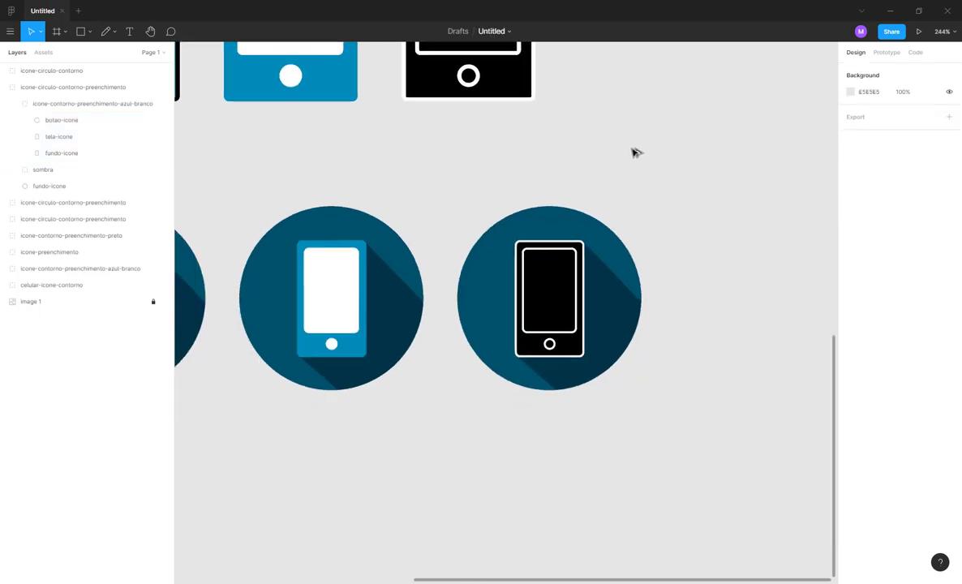
pyautogui.scroll(3, 644, 337)
pyautogui.scroll(-5, 672, 268)
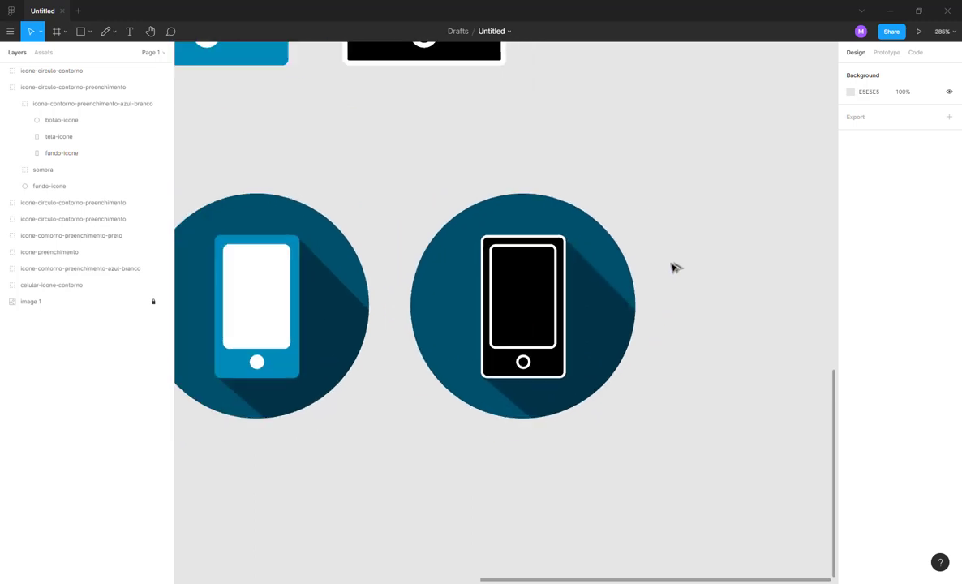
pyautogui.scroll(-1, 673, 167)
pyautogui.hscroll(-3, 663, 169)
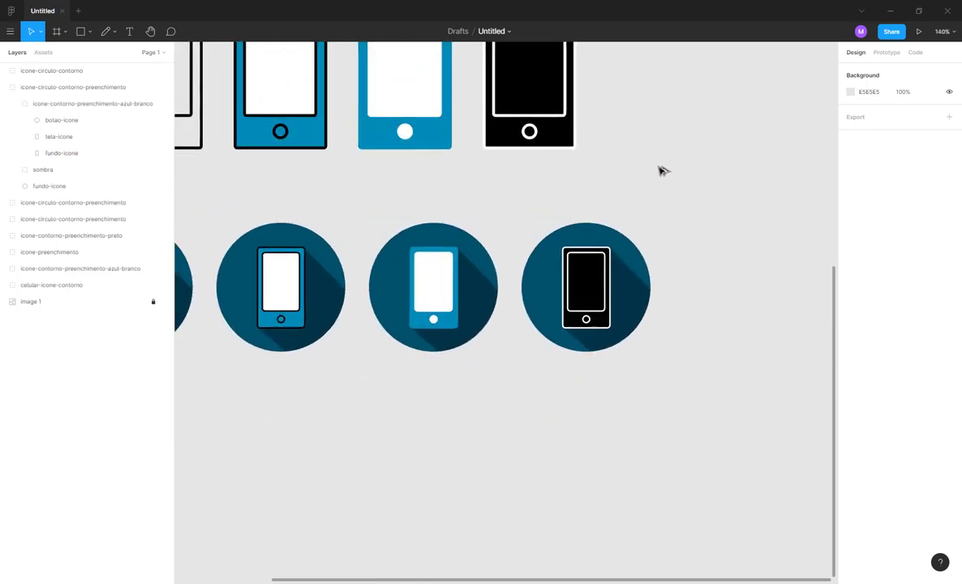
pyautogui.scroll(1, 661, 178)
pyautogui.scroll(-2, 654, 189)
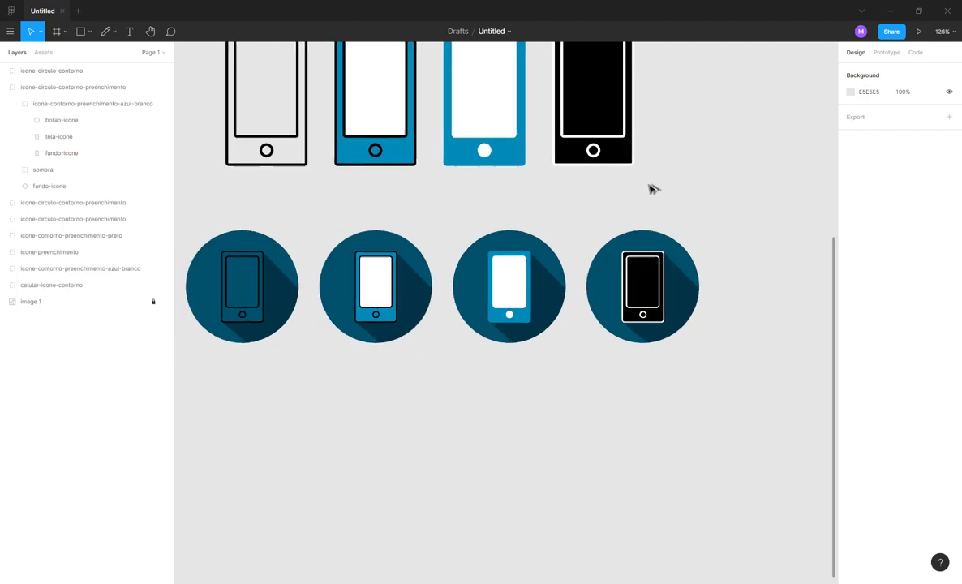
pyautogui.scroll(1, 654, 189)
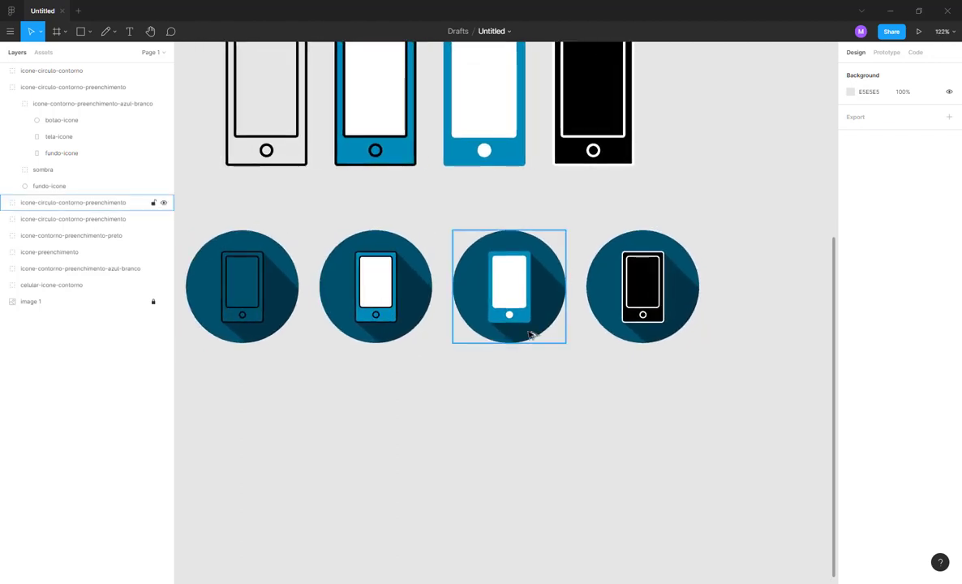
# - Compare the flat and circular phone icons, and match the black phone icon's group with the fourth circular icon's group
pyautogui.scroll(2, 455, 393)
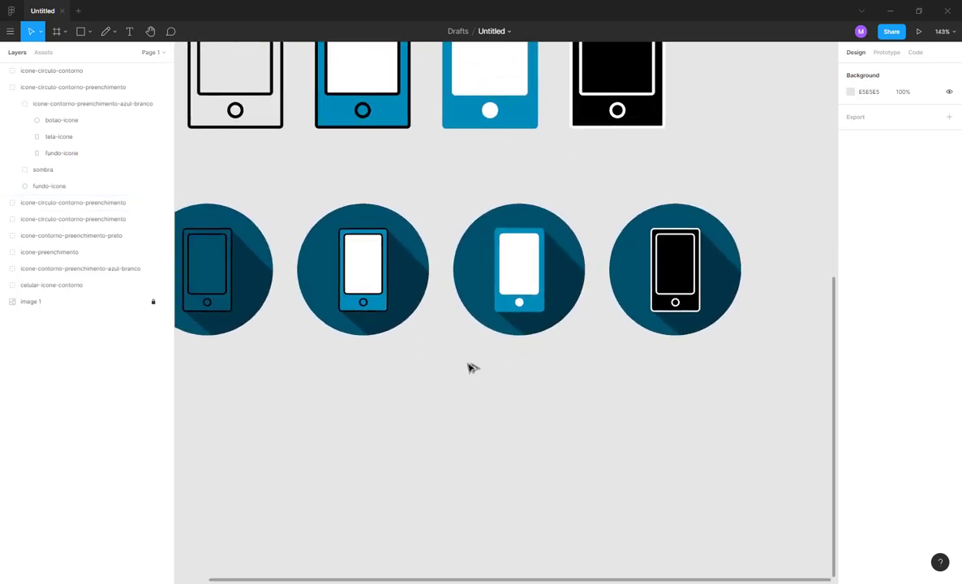
pyautogui.scroll(2, 487, 397)
pyautogui.hscroll(-1, 487, 397)
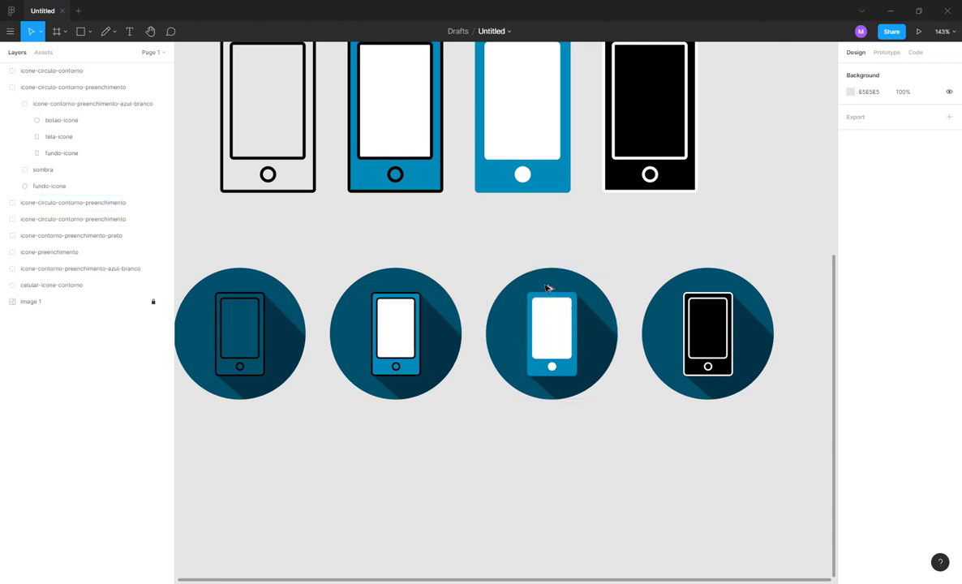
pyautogui.scroll(3, 558, 397)
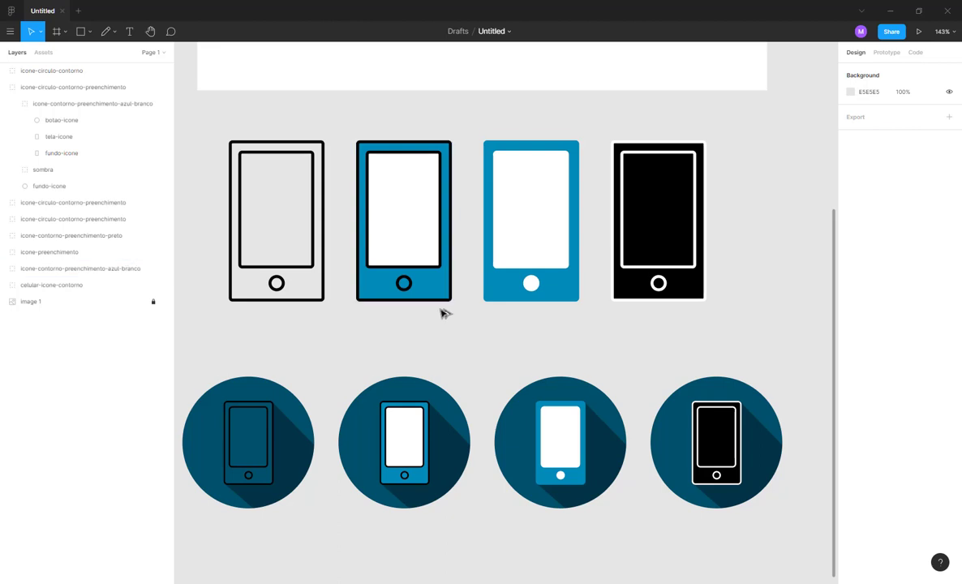
pyautogui.scroll(-1, 445, 313)
pyautogui.scroll(-5, 455, 350)
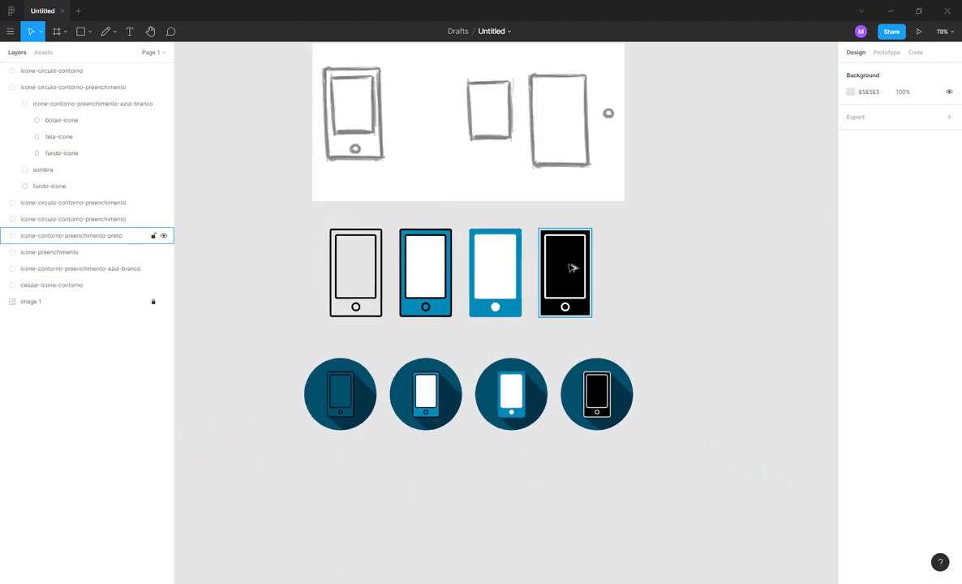
pyautogui.moveTo(643, 239); pyautogui.dragTo(584, 407)
pyautogui.click(114, 87)
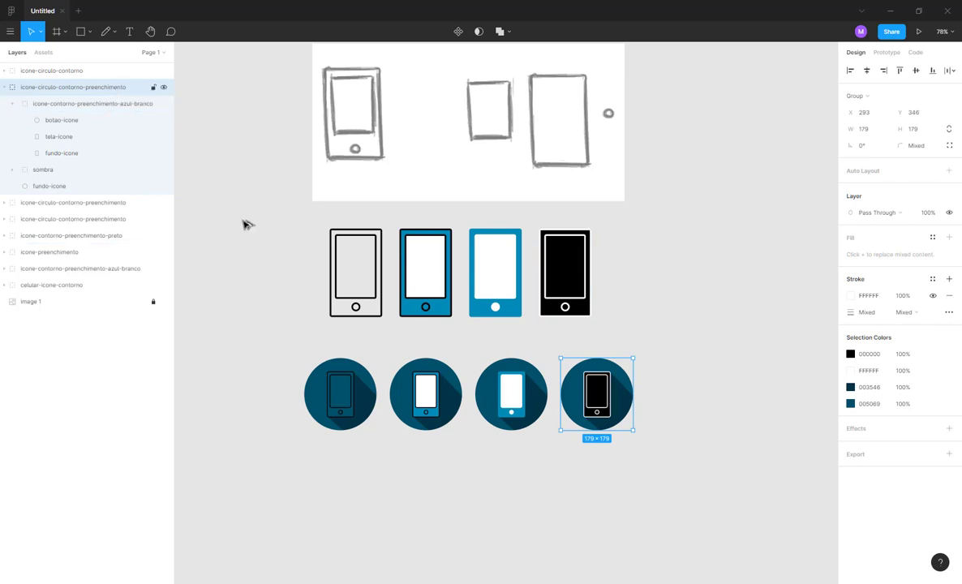
pyautogui.click(571, 275)
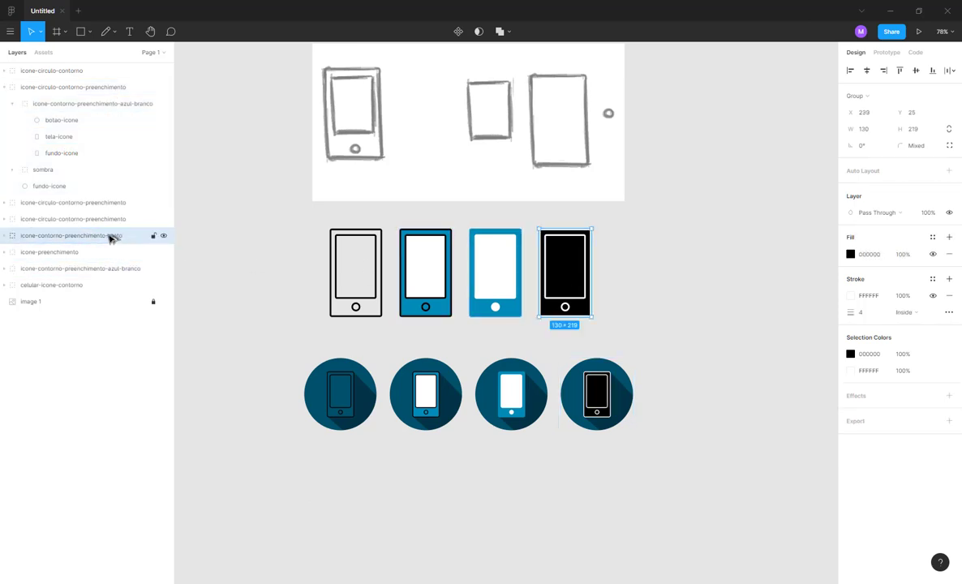
pyautogui.click(63, 88)
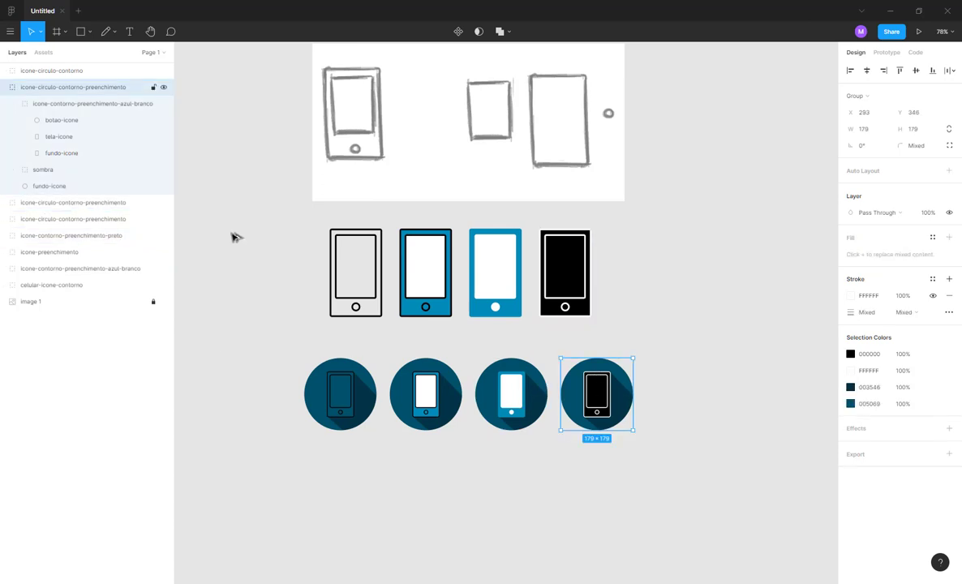
# - Rename the fourth circular icon's group to icone-circulo-contorno-preenchimento-preto
pyautogui.doubleClick(104, 88)
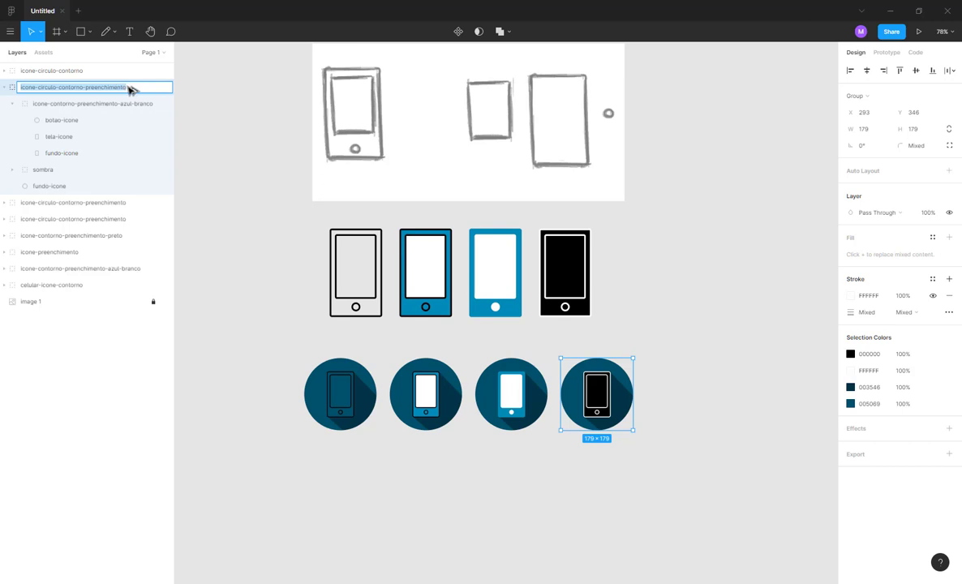
pyautogui.click(136, 91)
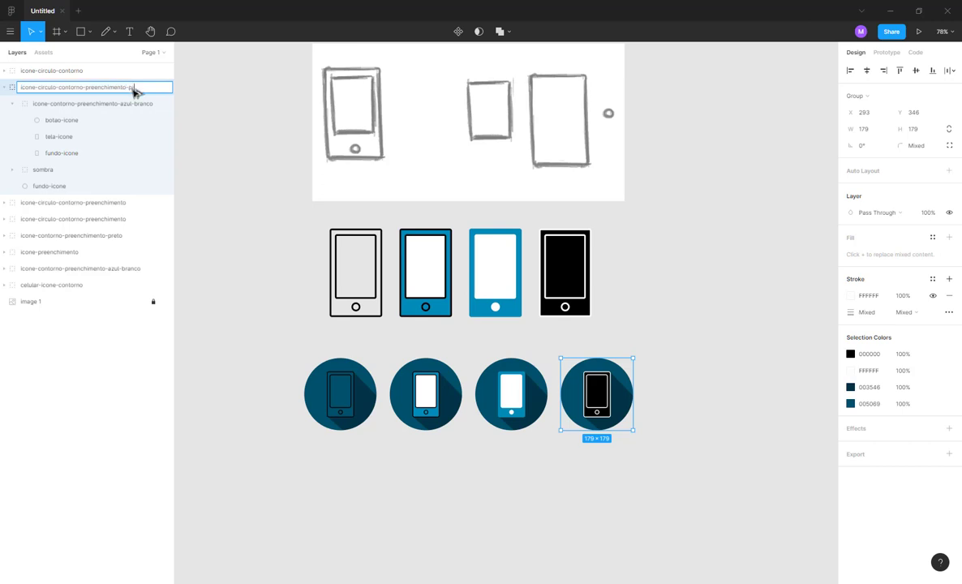
pyautogui.write('-preto')
pyautogui.press('Return')
# - Rename the phone group inside the fourth circular icon to icone-contorno-preenchimento-preto
pyautogui.doubleClick(103, 103)
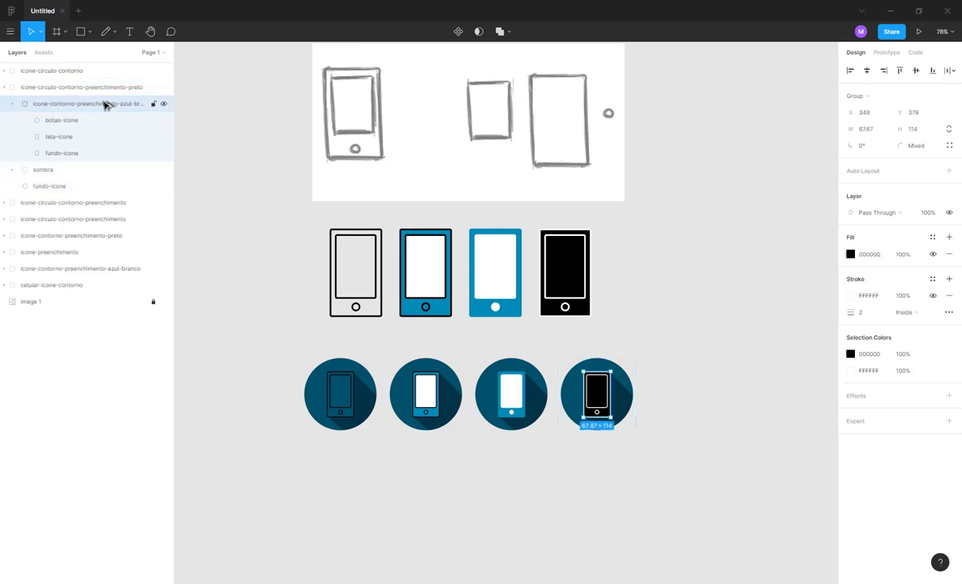
pyautogui.click(132, 106)
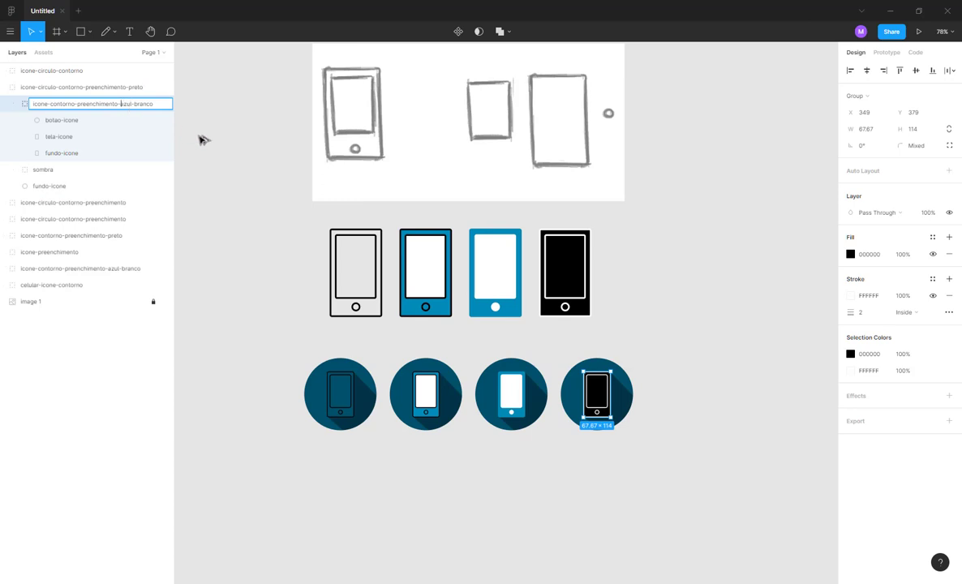
pyautogui.hotkey('ctrl', 'shift', 'Left')
pyautogui.hotkey('ctrl', 'shift', 'Left')
pyautogui.press('Return')
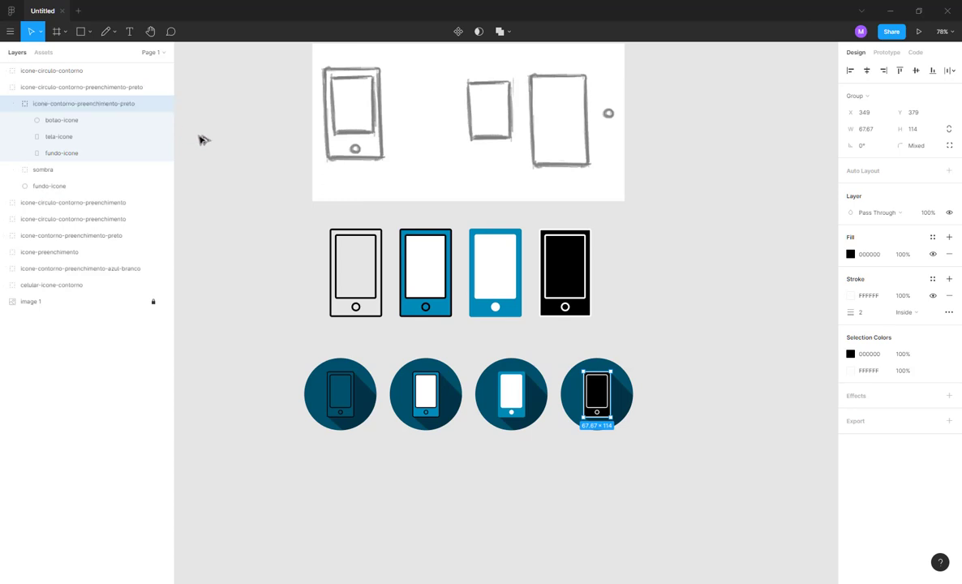
# - Align the black phone icon and the fourth circular icon on their horizontal centres, and move the pair to the right
pyautogui.moveTo(664, 246); pyautogui.dragTo(571, 403)
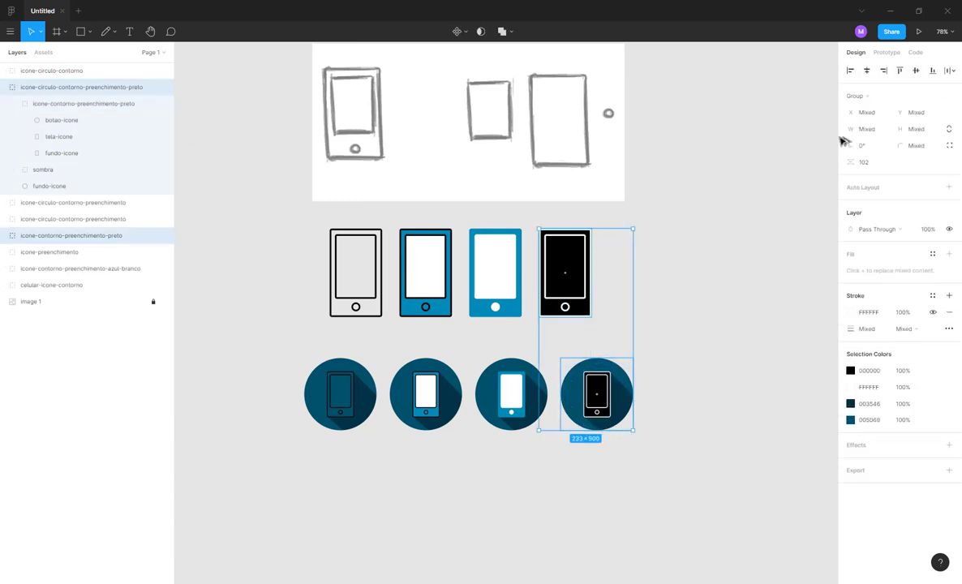
pyautogui.click(866, 70)
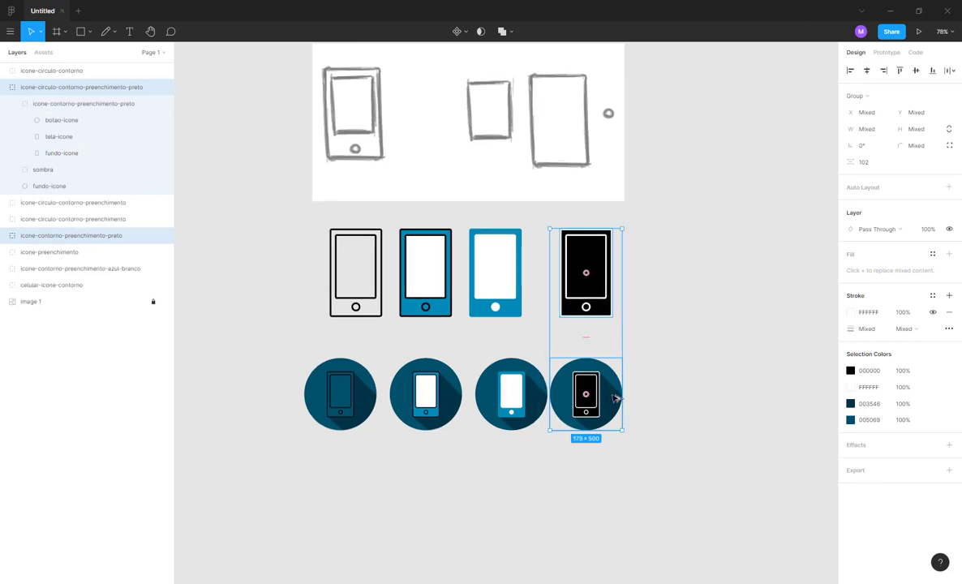
pyautogui.moveTo(616, 398); pyautogui.dragTo(645, 389)
# - Align the third phone icon with the third circular icon on their horizontal centres, and space the pair away from the second column
pyautogui.moveTo(533, 453); pyautogui.dragTo(503, 270)
pyautogui.click(868, 71)
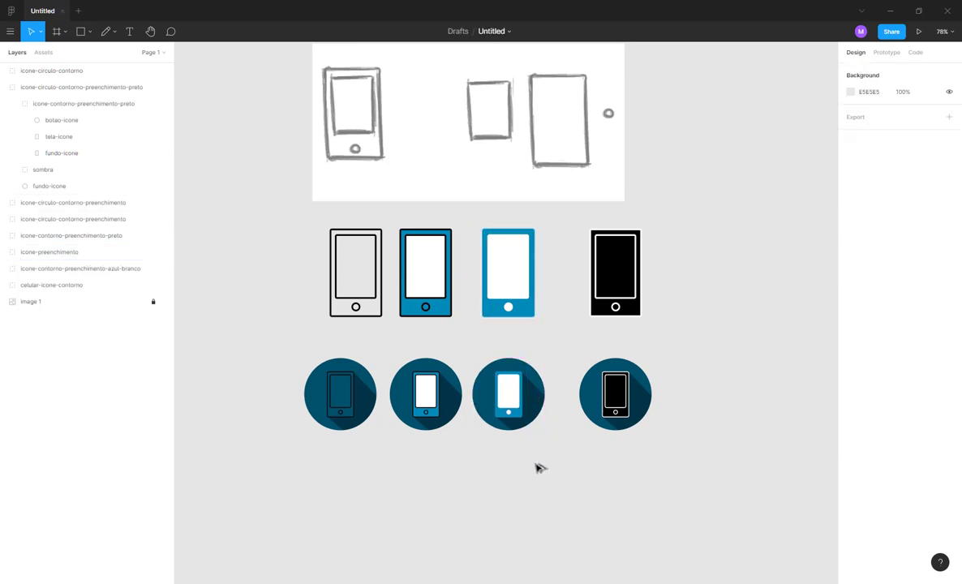
pyautogui.moveTo(541, 465); pyautogui.dragTo(521, 281)
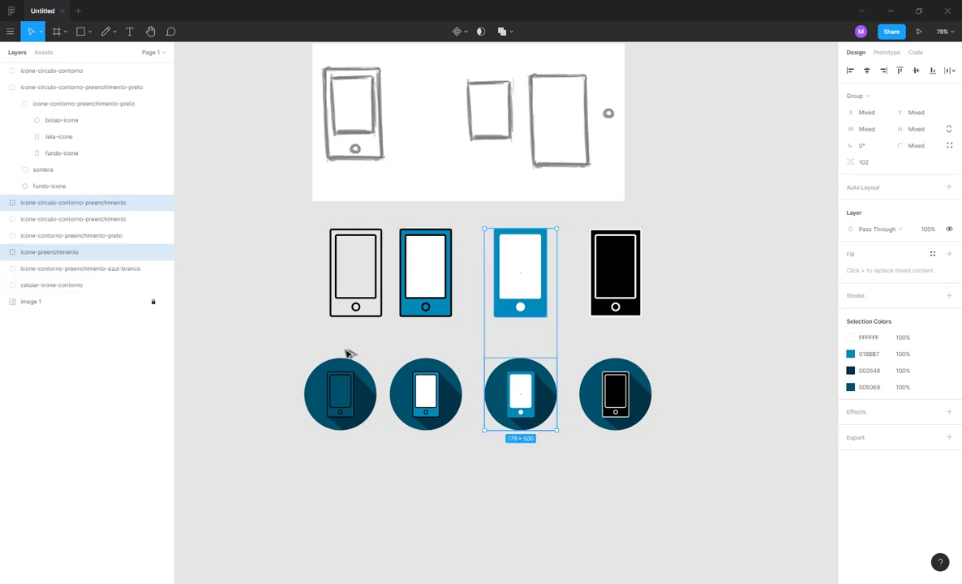
# - Align the outline phone icon and the first circular icon on their horizontal centres, and move the pair to the left
pyautogui.moveTo(295, 254); pyautogui.dragTo(356, 444)
pyautogui.click(869, 72)
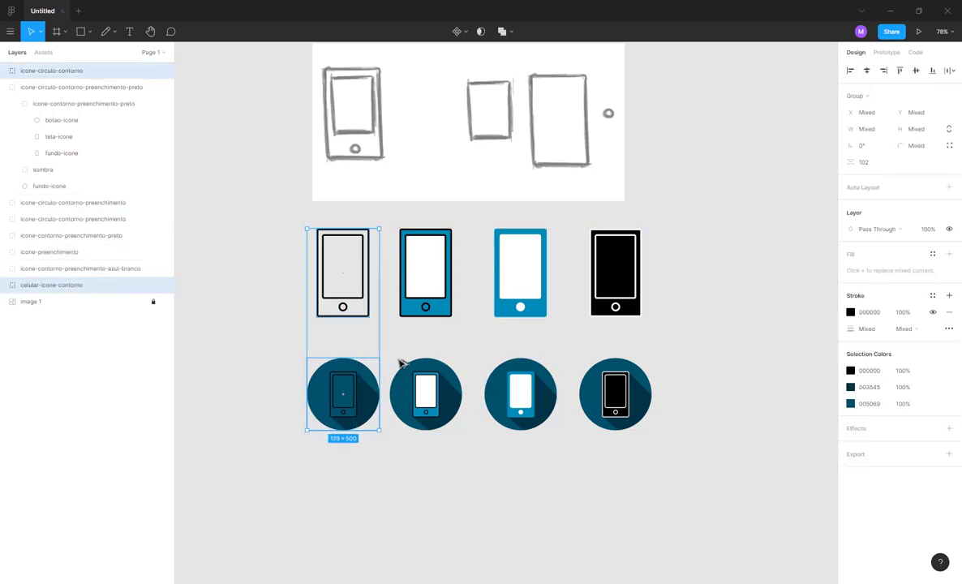
pyautogui.moveTo(352, 392); pyautogui.dragTo(336, 396)
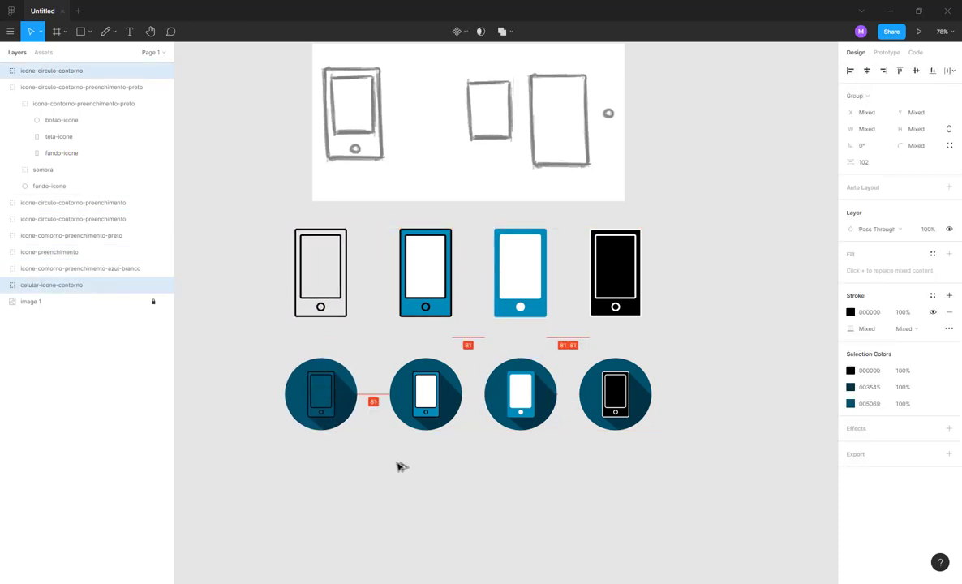
# - Nudge the first column's outline phone and circular icon slightly to the right, towards the second column
pyautogui.moveTo(389, 282); pyautogui.dragTo(431, 439)
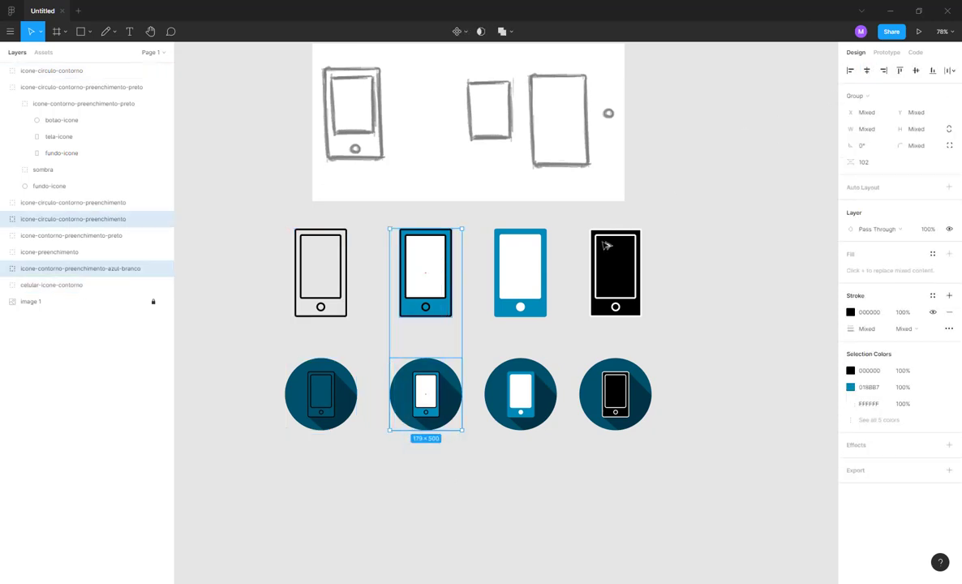
pyautogui.click(450, 450)
pyautogui.moveTo(389, 248); pyautogui.dragTo(462, 435)
pyautogui.moveTo(238, 238); pyautogui.dragTo(361, 450)
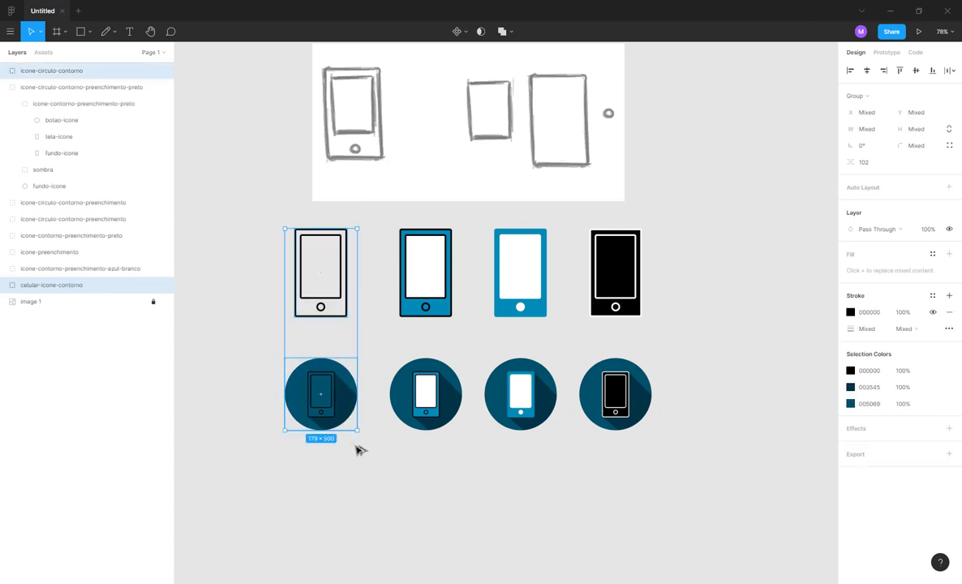
pyautogui.press('Right')
pyautogui.press('Right')
pyautogui.press('Right')
pyautogui.press('Right')
pyautogui.press('Right')
pyautogui.press('Right')
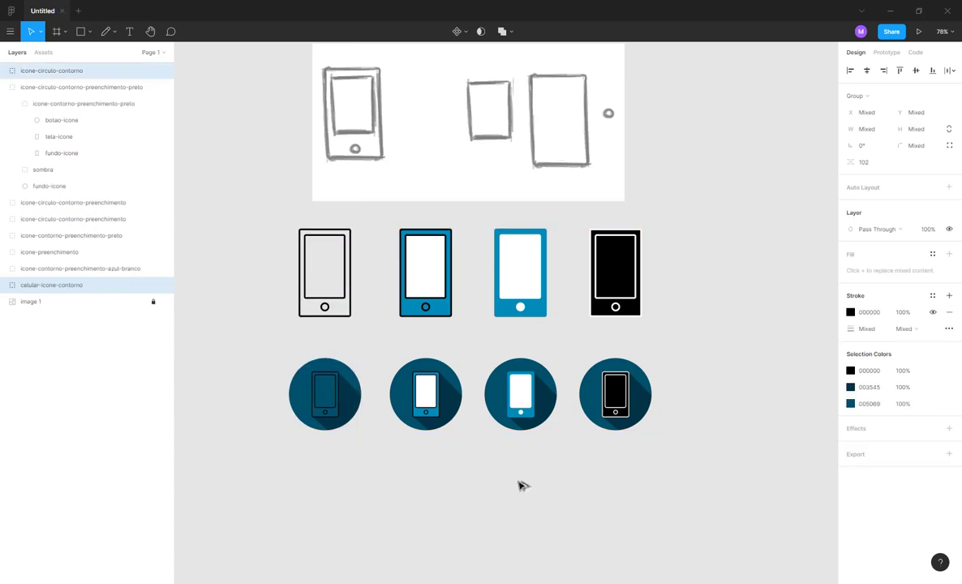
pyautogui.click(657, 463)
pyautogui.hscroll(-2, 508, 415)
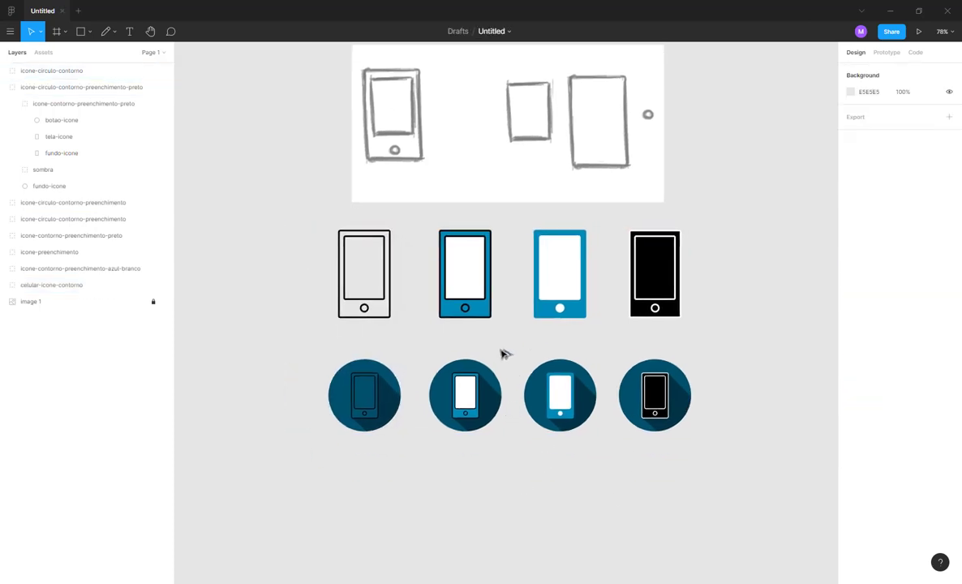
# - Select all eight icons and move both rows down together, farther below the sketch image
pyautogui.hscroll(2, 479, 337)
pyautogui.scroll(-1, 478, 337)
pyautogui.scroll(-1, 456, 323)
pyautogui.moveTo(290, 210); pyautogui.dragTo(664, 416)
pyautogui.scroll(-3, 664, 416)
pyautogui.hotkey('shift', 'Down')
pyautogui.hotkey('shift', 'Down')
pyautogui.hotkey('shift', 'Down')
pyautogui.hotkey('shift', 'Down')
pyautogui.hotkey('shift', 'Down')
pyautogui.hotkey('shift', 'Down')
pyautogui.hotkey('shift', 'Down')
pyautogui.hotkey('shift', 'Down')
pyautogui.hotkey('shift', 'Down')
pyautogui.hotkey('shift', 'Down')
pyautogui.hotkey('shift', 'Down')
pyautogui.hotkey('shift', 'Down')
pyautogui.hotkey('shift', 'Down')
pyautogui.hotkey('shift', 'Down')
pyautogui.hotkey('shift', 'Down')
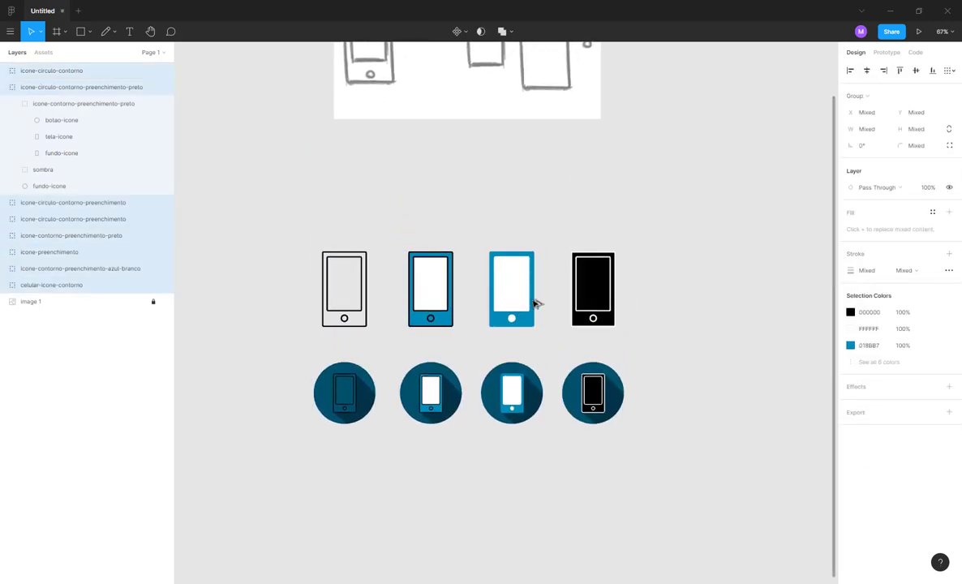
pyautogui.hotkey('shift', 'Up')
pyautogui.hotkey('shift', 'Up')
pyautogui.press('Escape')
# - Examine the reference sketch and its separate screen, body and button shapes, and compare them with the two finished icon rows
pyautogui.scroll(4, 455, 305)
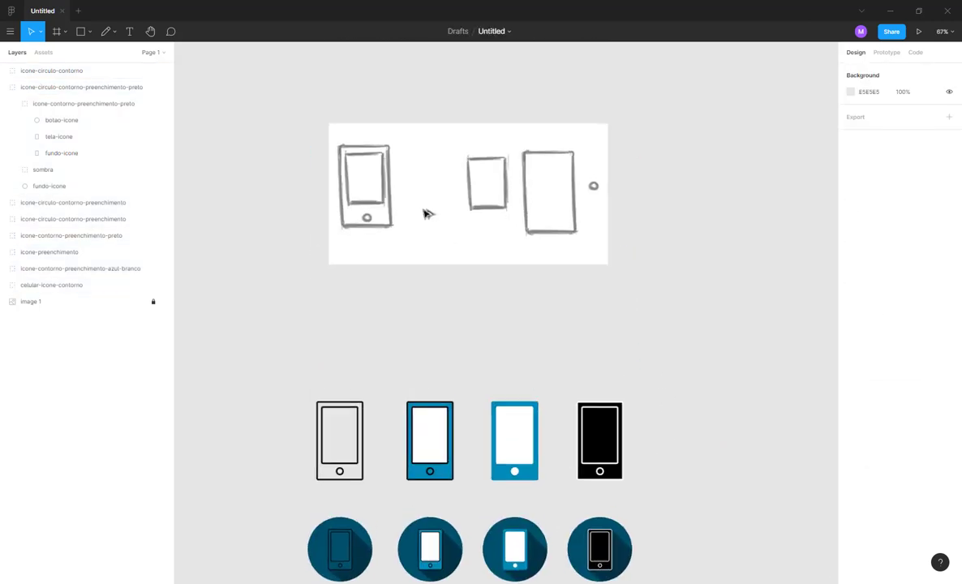
pyautogui.scroll(4, 425, 213)
pyautogui.scroll(3, 428, 213)
pyautogui.moveTo(621, 243); pyautogui.dragTo(425, 307)
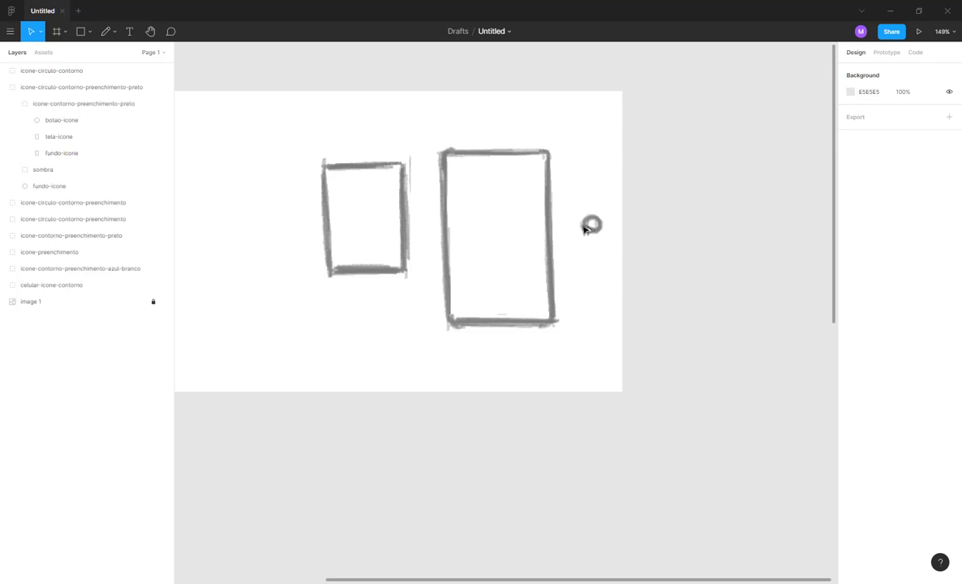
pyautogui.hscroll(-3, 443, 206)
pyautogui.scroll(-3, 386, 216)
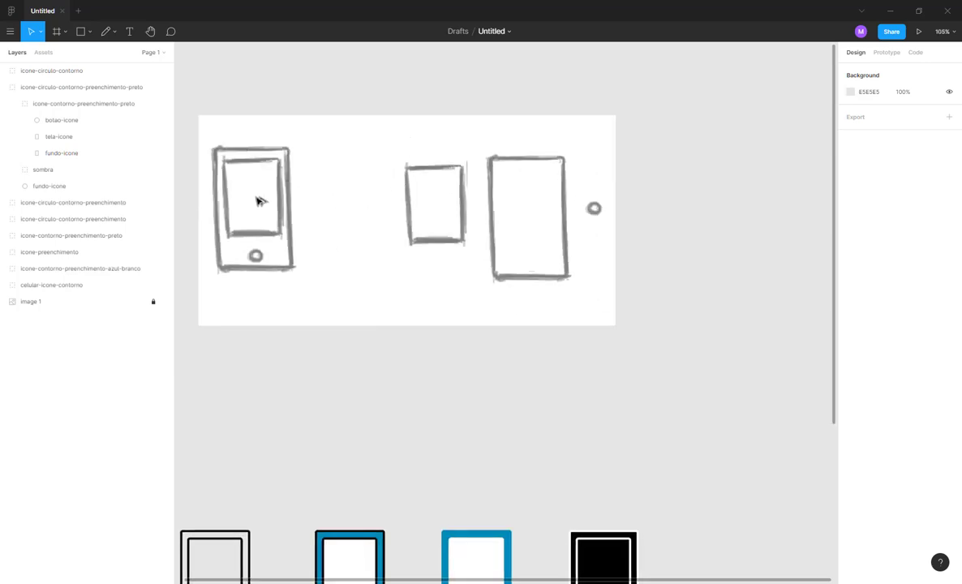
pyautogui.hscroll(-3, 285, 215)
pyautogui.scroll(2, 386, 226)
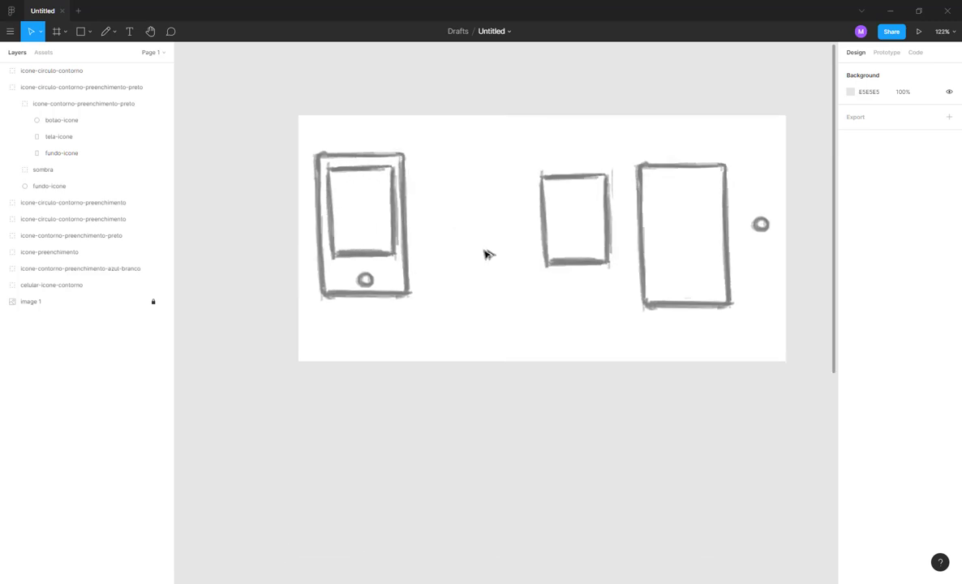
pyautogui.scroll(-8, 487, 255)
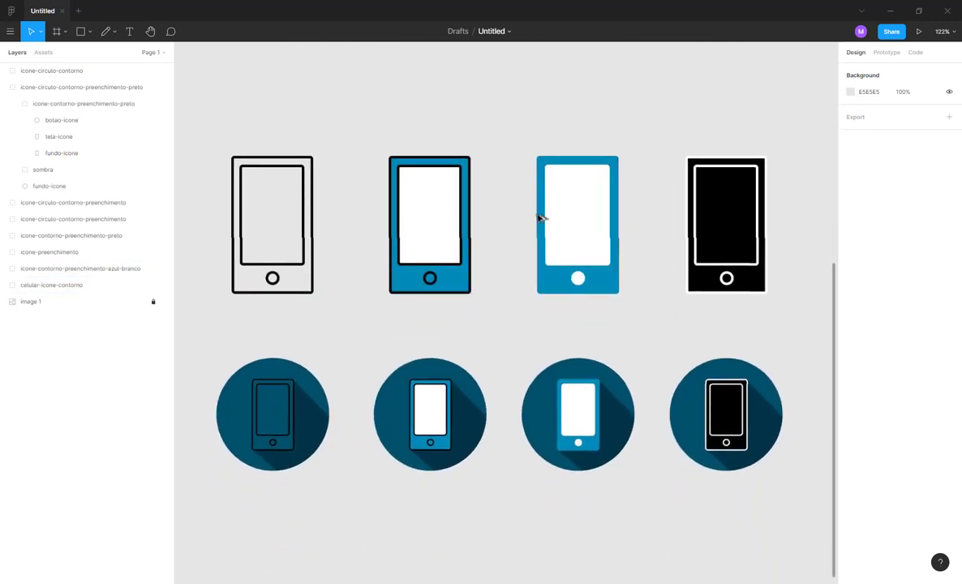
pyautogui.scroll(-1, 758, 235)
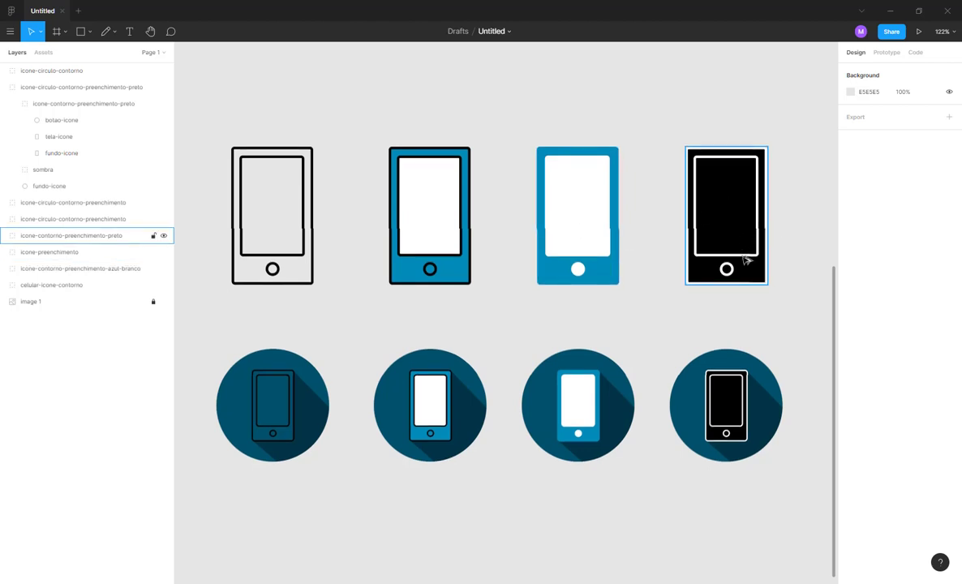
pyautogui.scroll(-3, 745, 260)
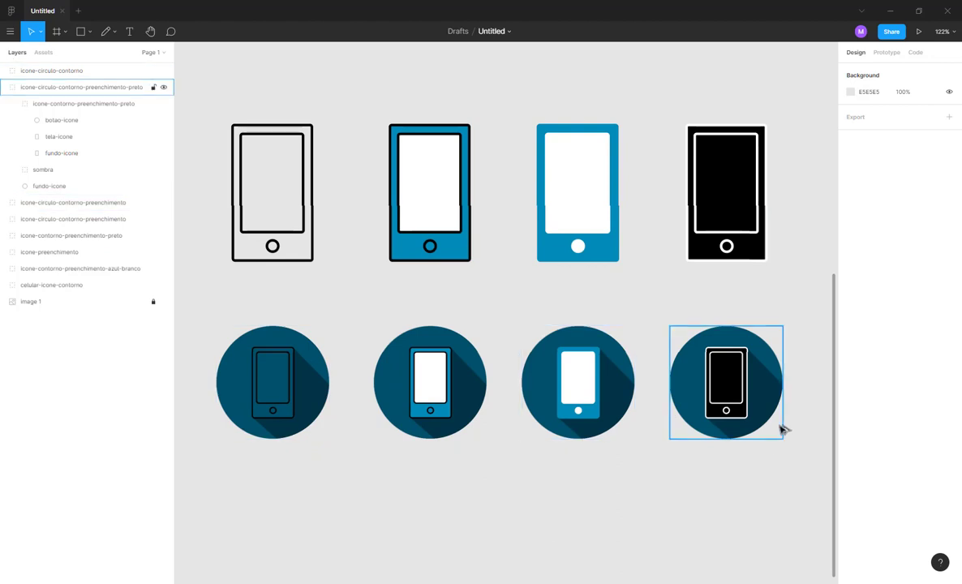
# - Collapse the fourth circular icon's group in the layer list, and look over the available shape and drawing tools
pyautogui.click(8, 86)
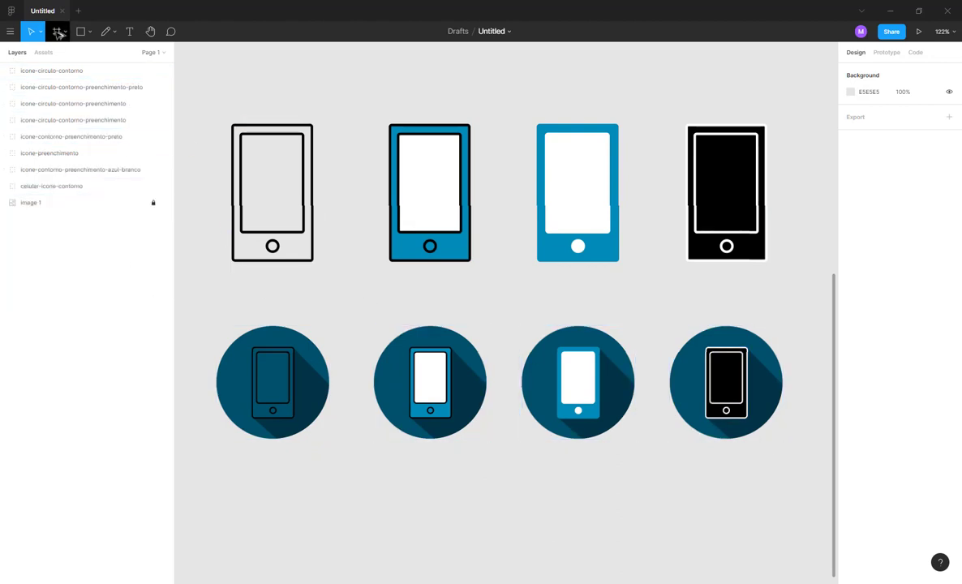
pyautogui.click(91, 32)
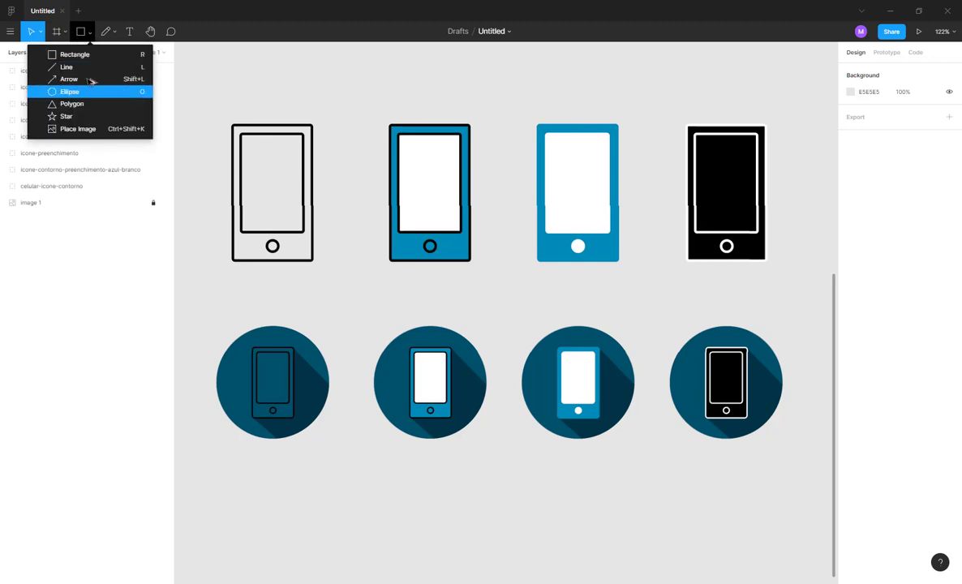
pyautogui.click(119, 36)
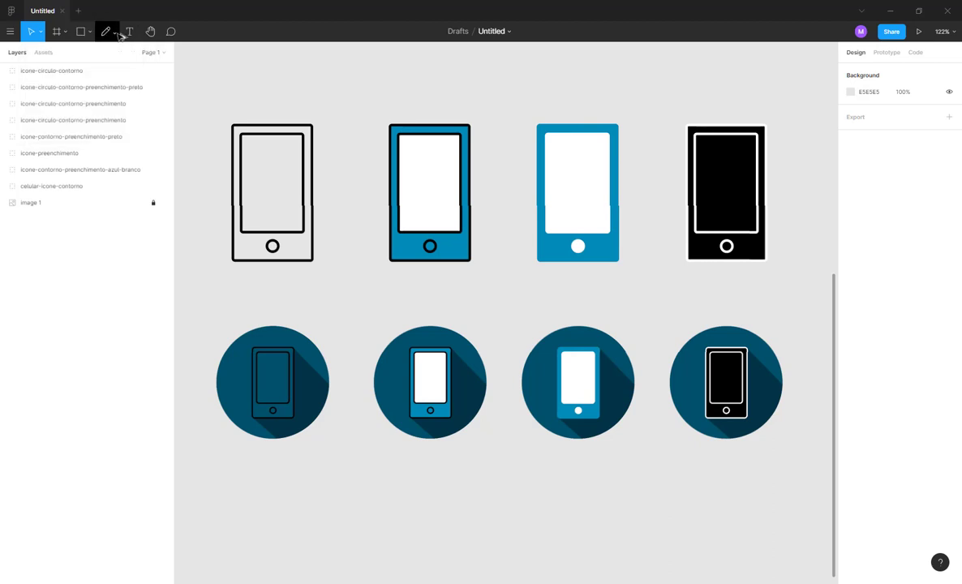
pyautogui.click(117, 33)
pyautogui.click(256, 81)
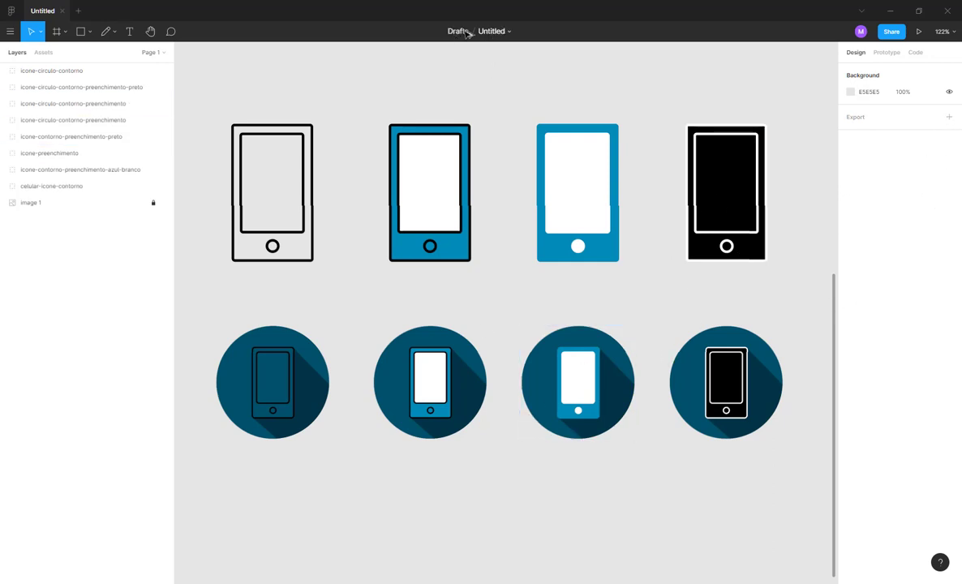
pyautogui.scroll(2, 470, 110)
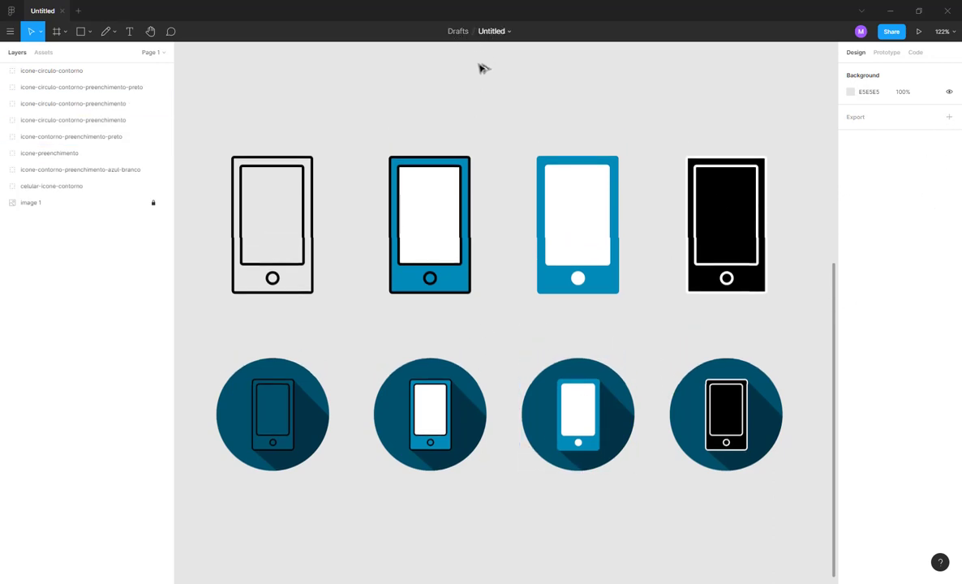